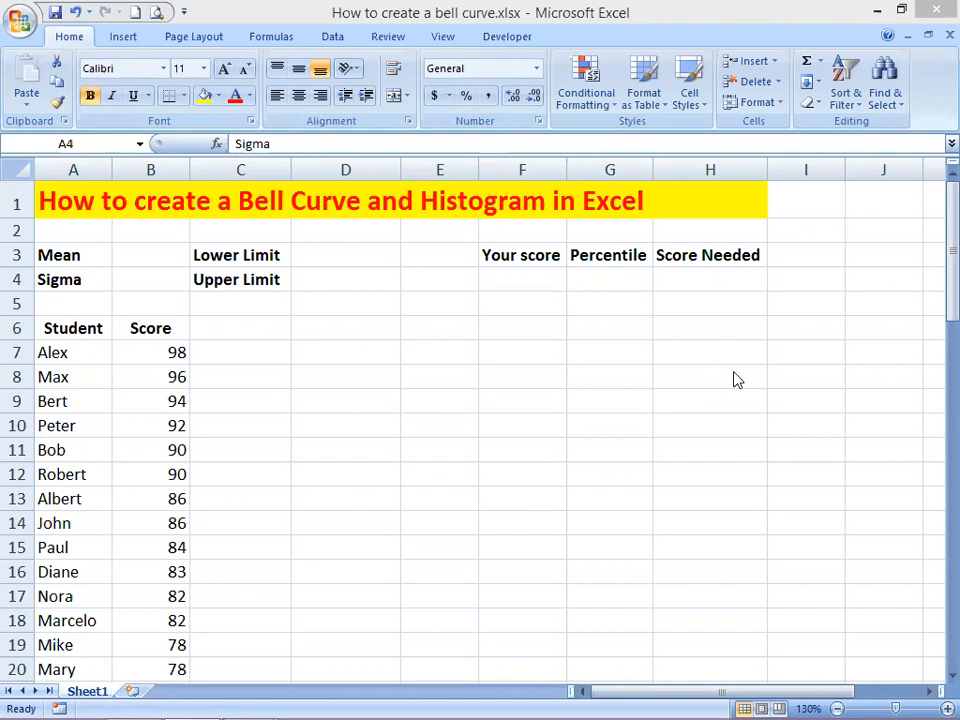
# Step: Look over the student score list and the blank cells for mean, sigma, limits, your score, percentile and score needed
pyautogui.click(80, 355)
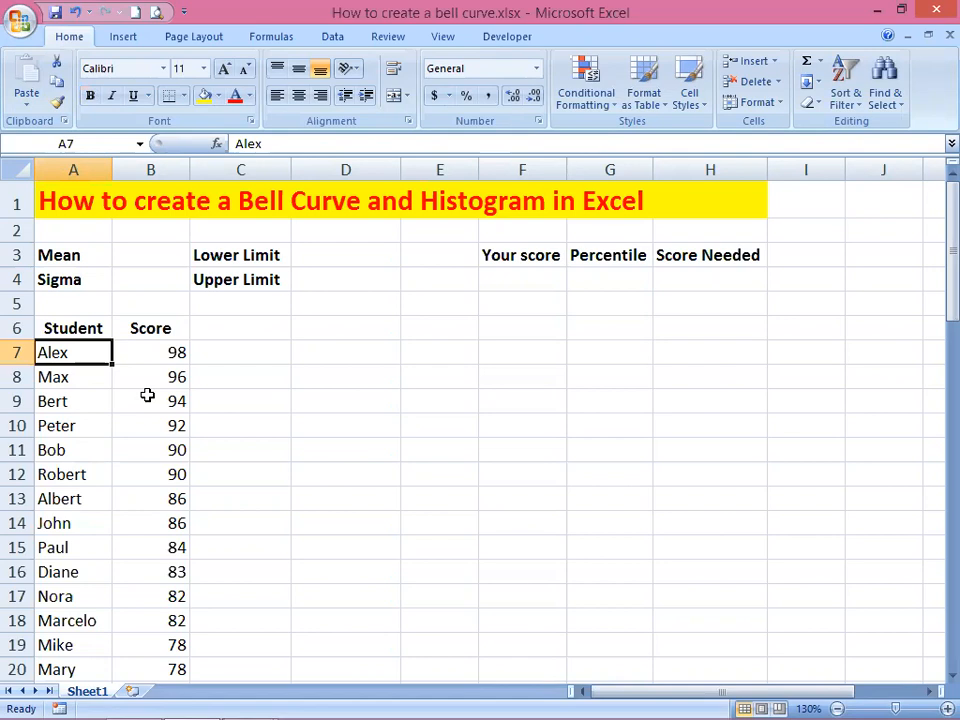
pyautogui.scroll(-2, 96, 437)
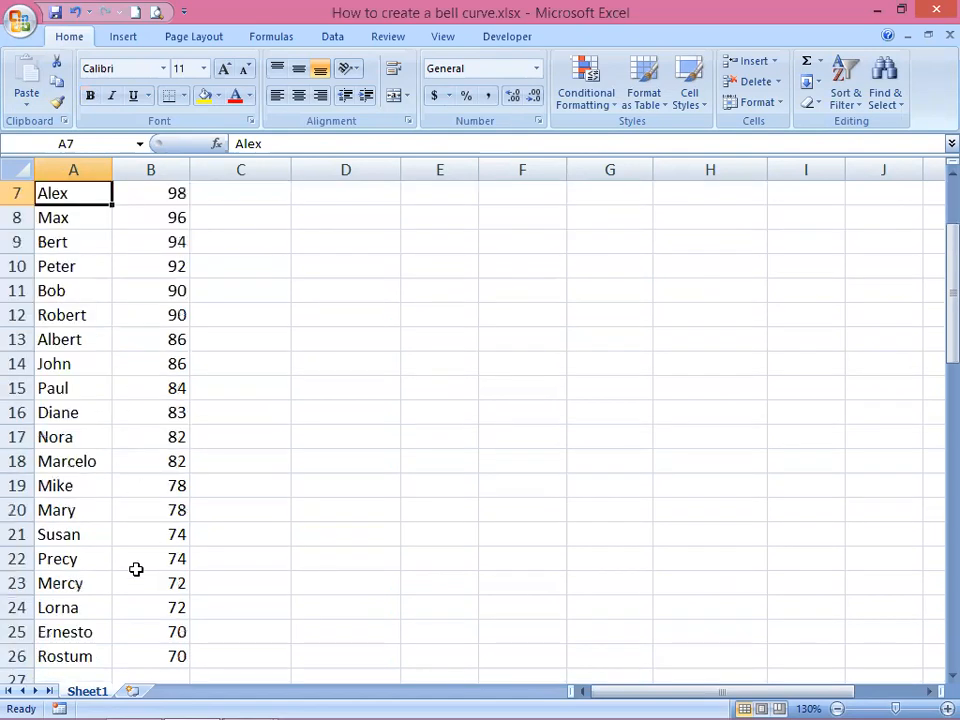
pyautogui.click(141, 646)
pyautogui.scroll(2, 126, 525)
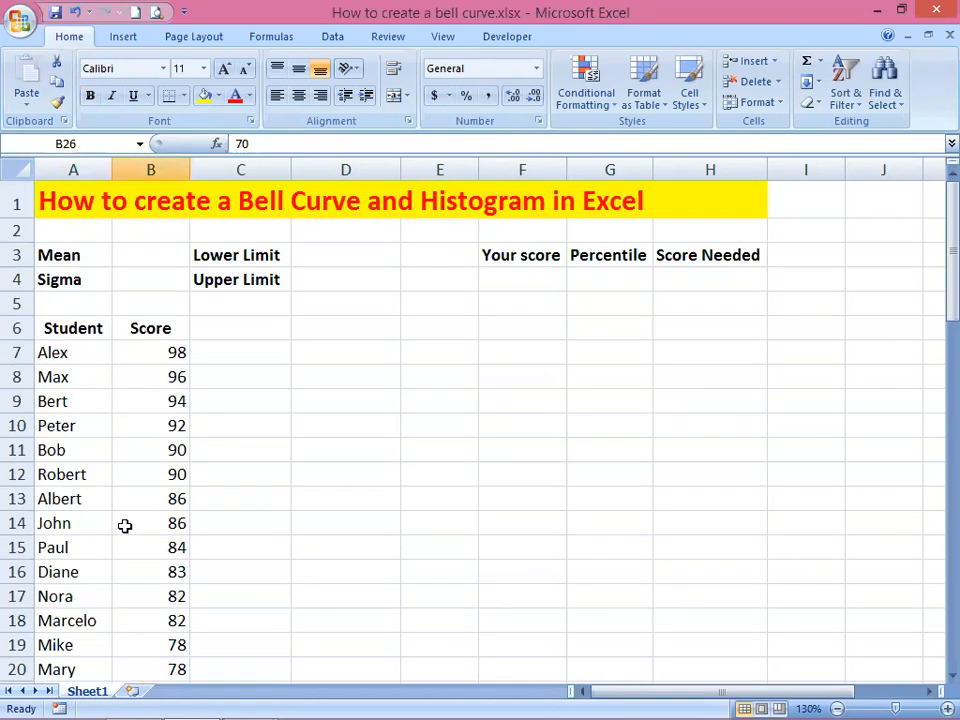
pyautogui.click(165, 351)
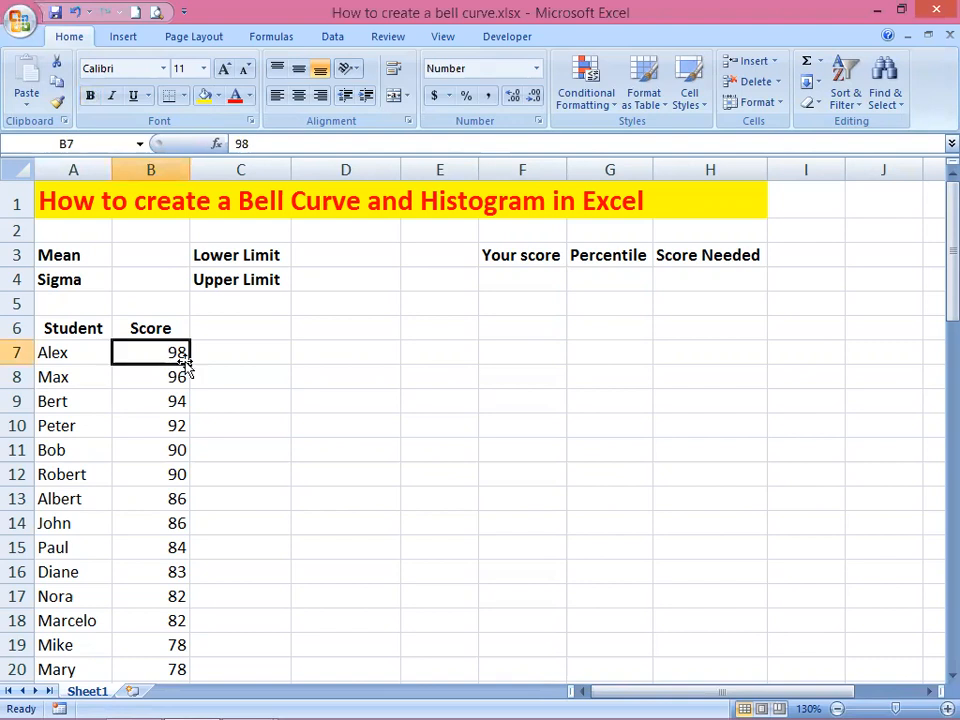
pyautogui.click(140, 253)
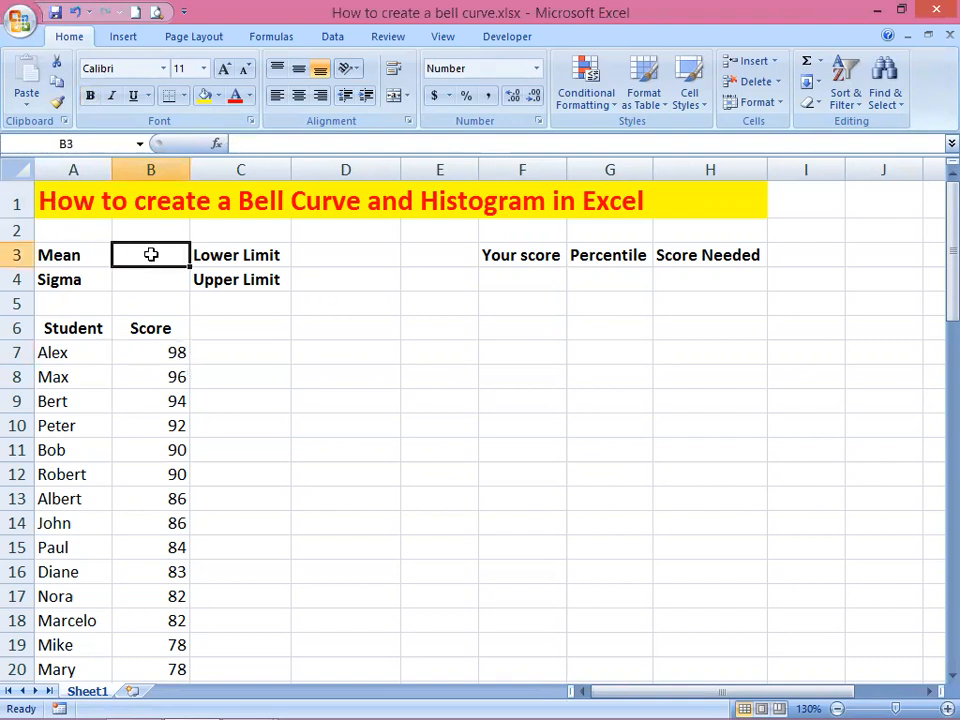
pyautogui.click(130, 273)
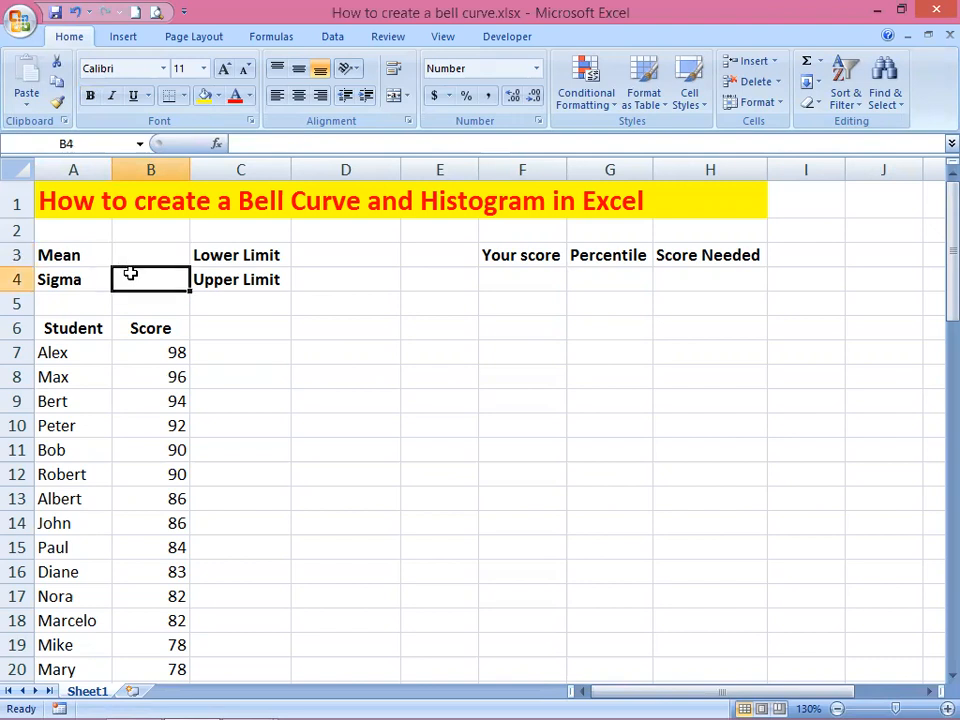
pyautogui.click(329, 256)
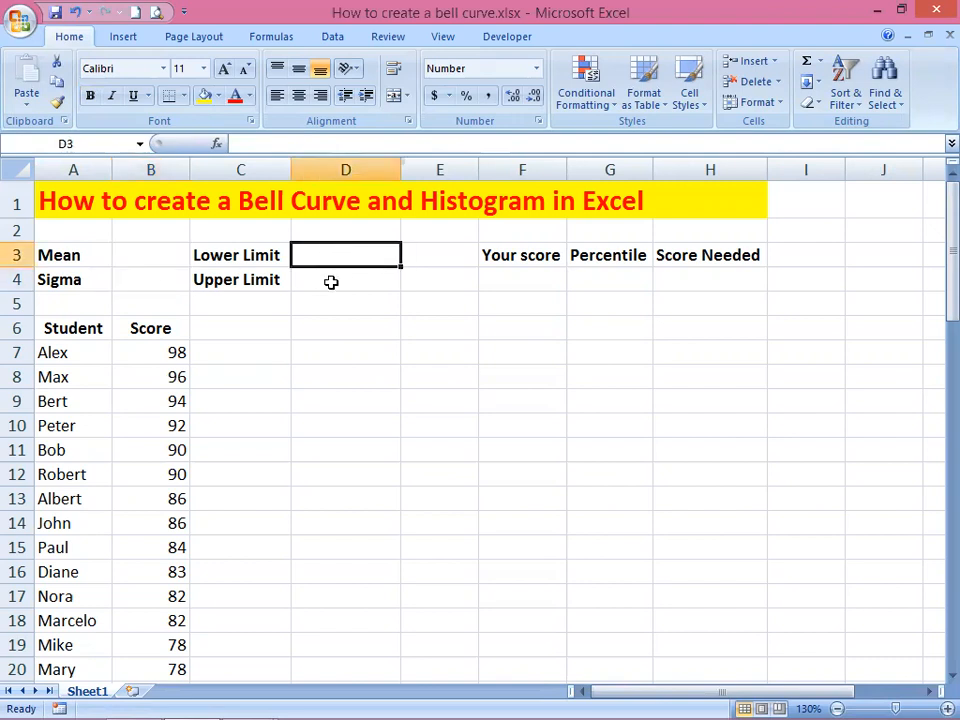
pyautogui.click(331, 282)
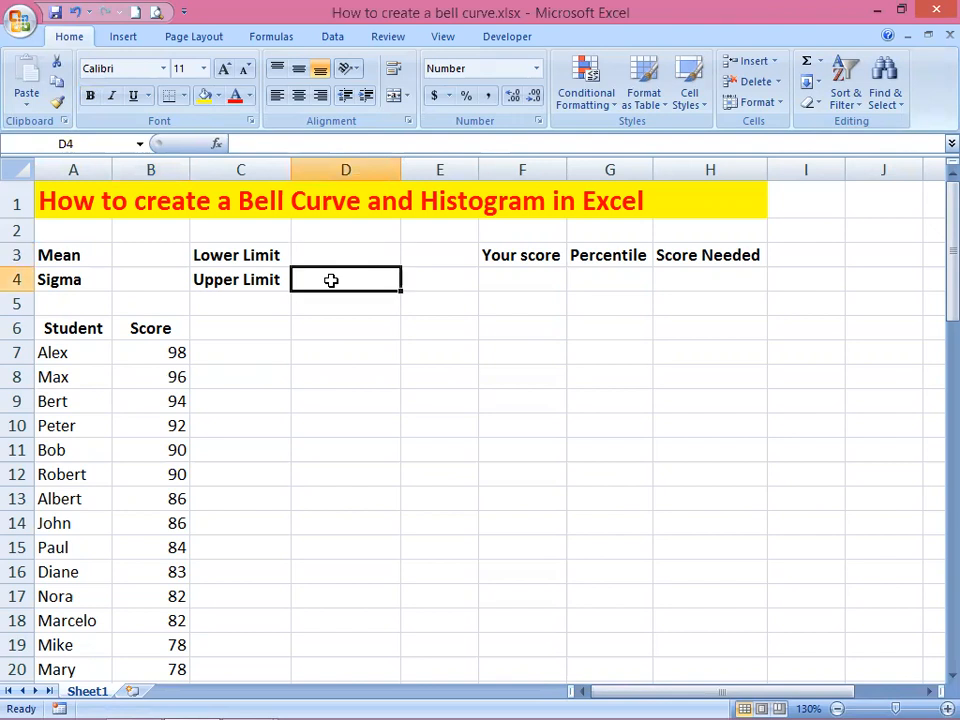
pyautogui.click(508, 276)
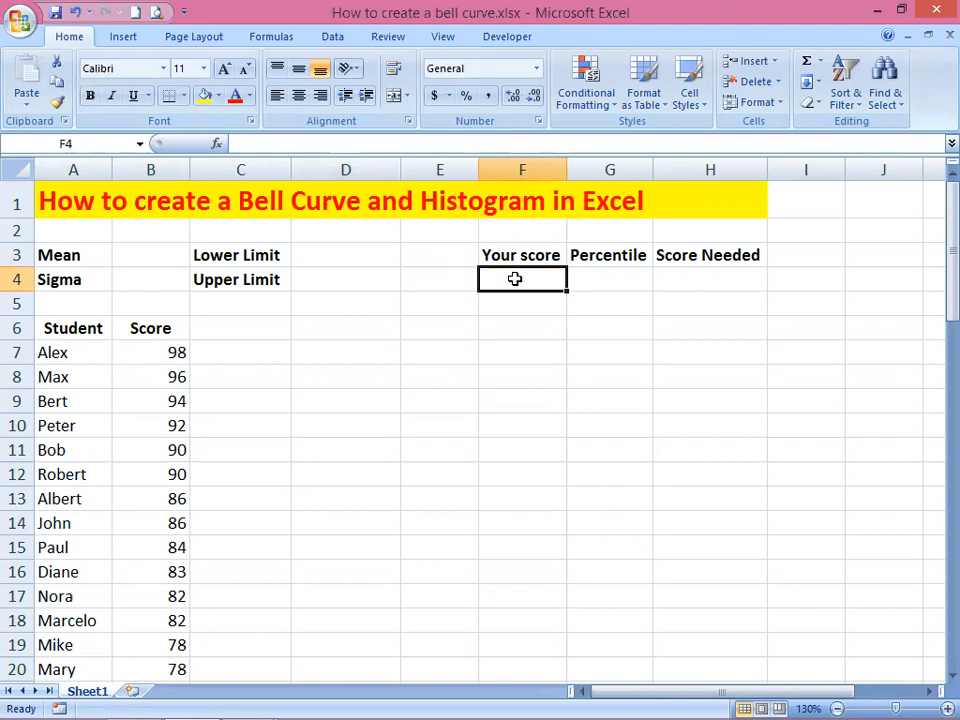
pyautogui.click(622, 280)
pyautogui.click(689, 281)
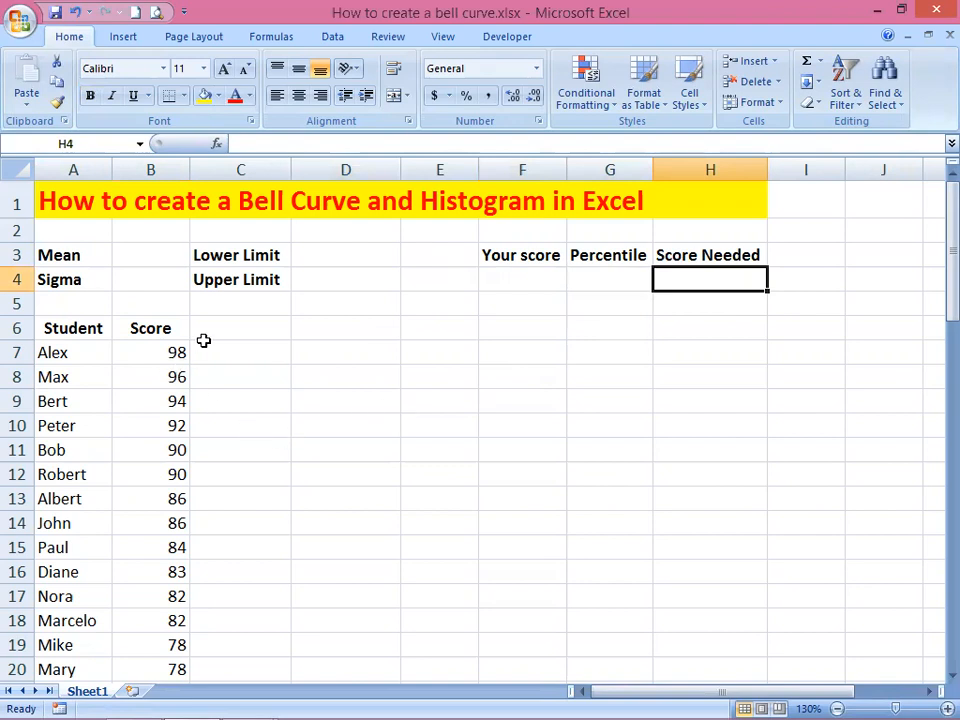
# Step: Calculate the mean of all student scores in cell B3 with the formula =AVERAGE(B7:B26)
pyautogui.click(158, 253)
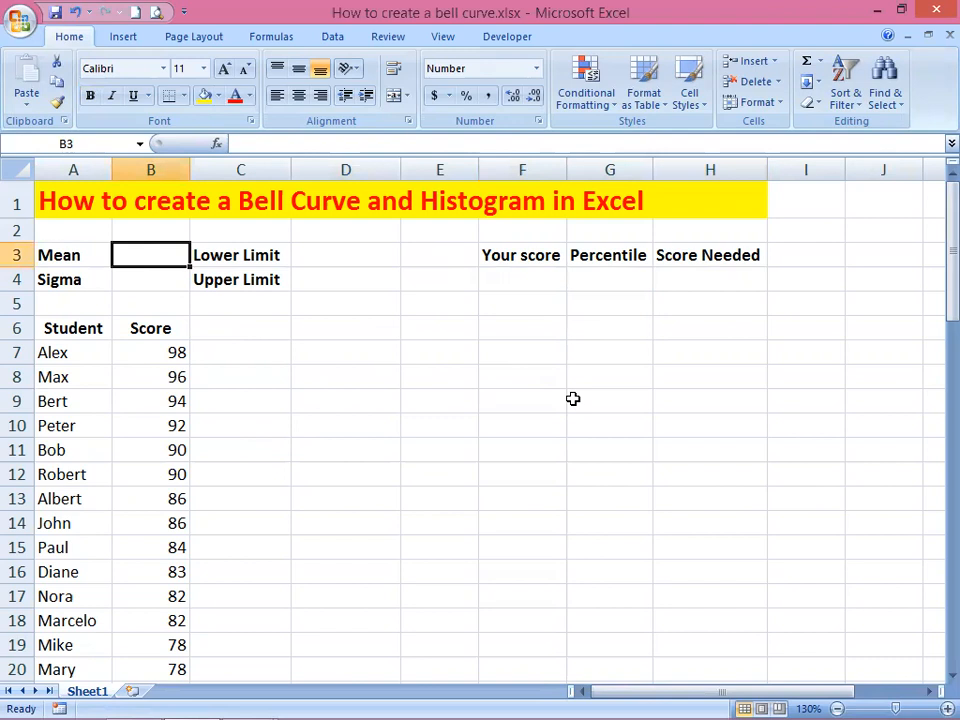
pyautogui.write('=')
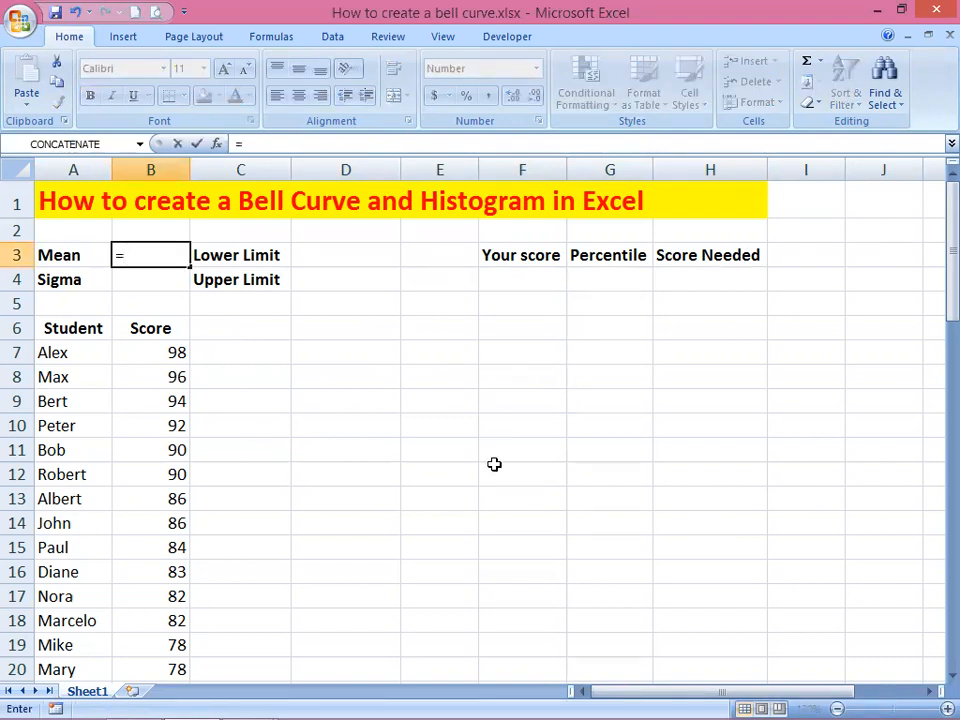
pyautogui.write('aver')
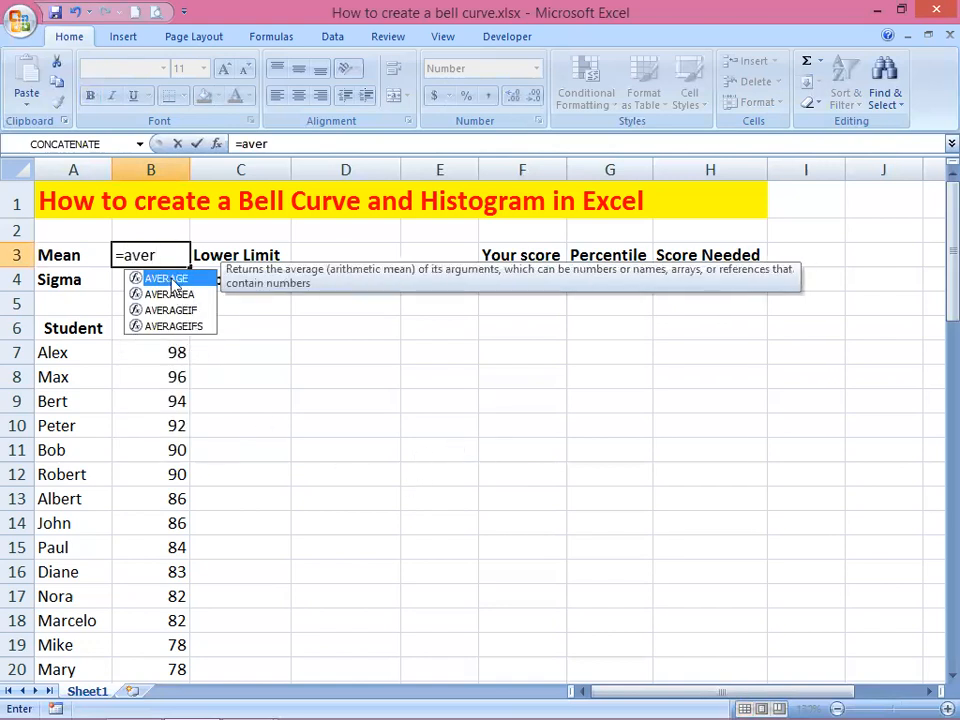
pyautogui.doubleClick(193, 284)
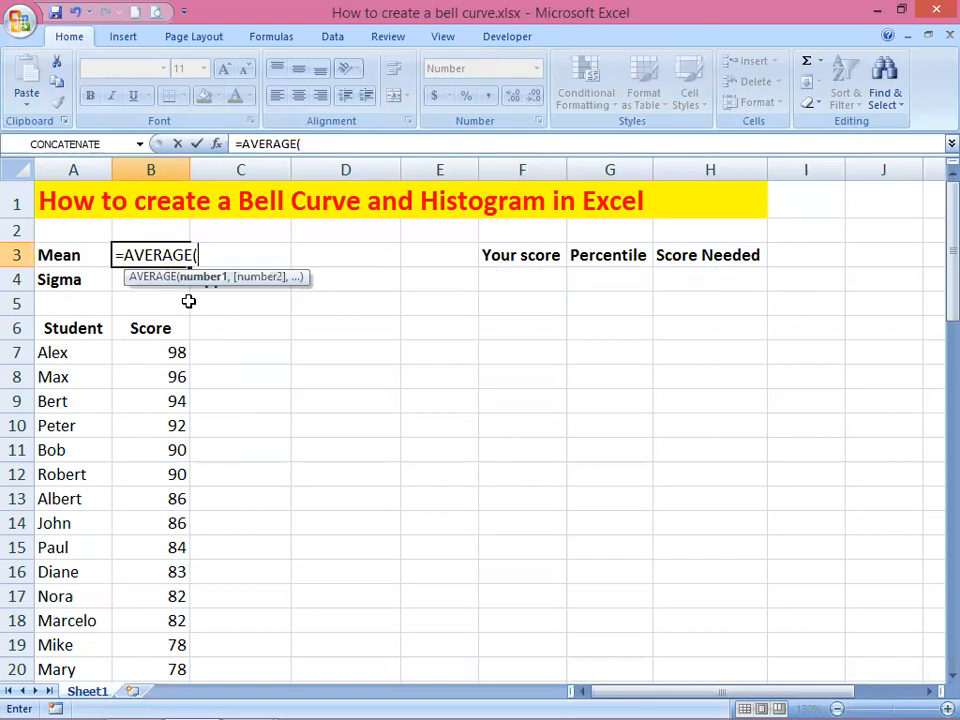
pyautogui.click(176, 352)
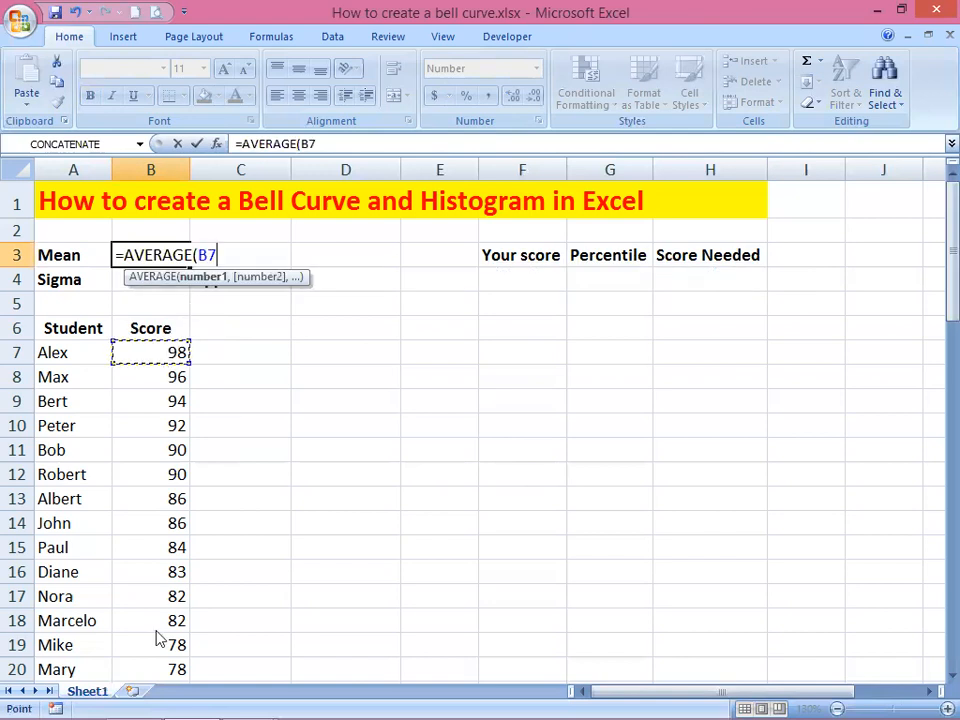
pyautogui.hotkey('ctrl', 'shift', 'Down')
pyautogui.scroll(1, 150, 516)
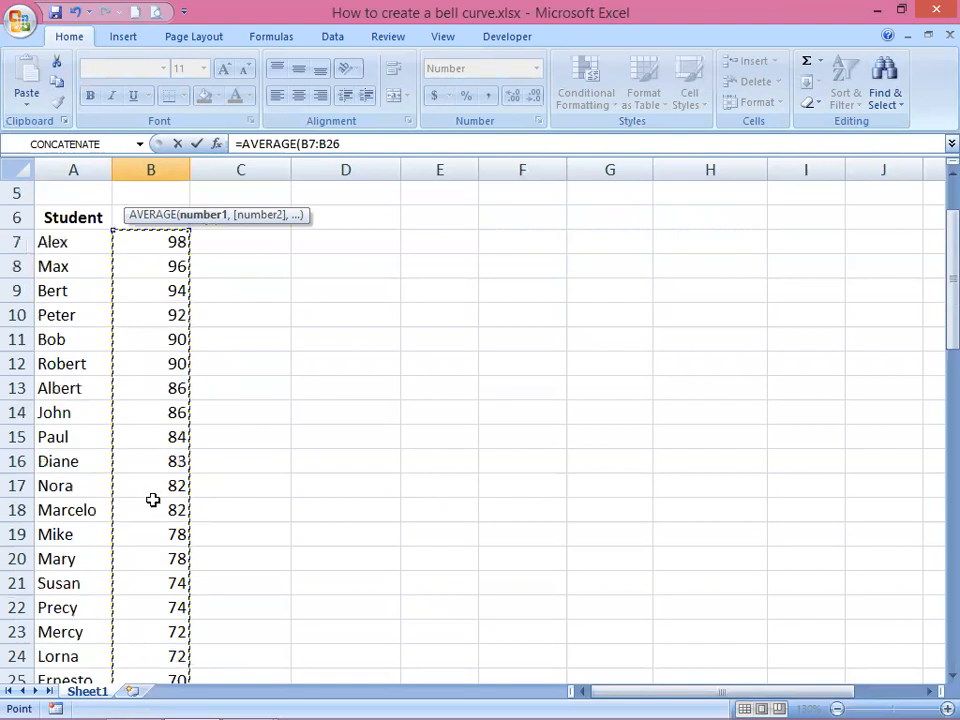
pyautogui.scroll(2, 152, 500)
pyautogui.write(')')
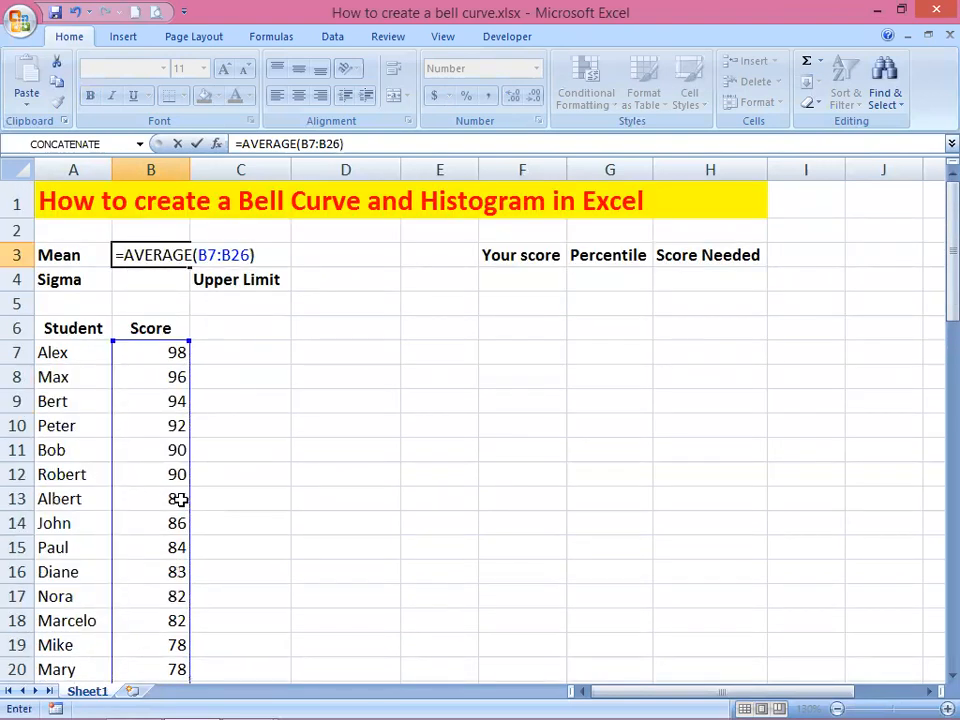
pyautogui.press('Return')
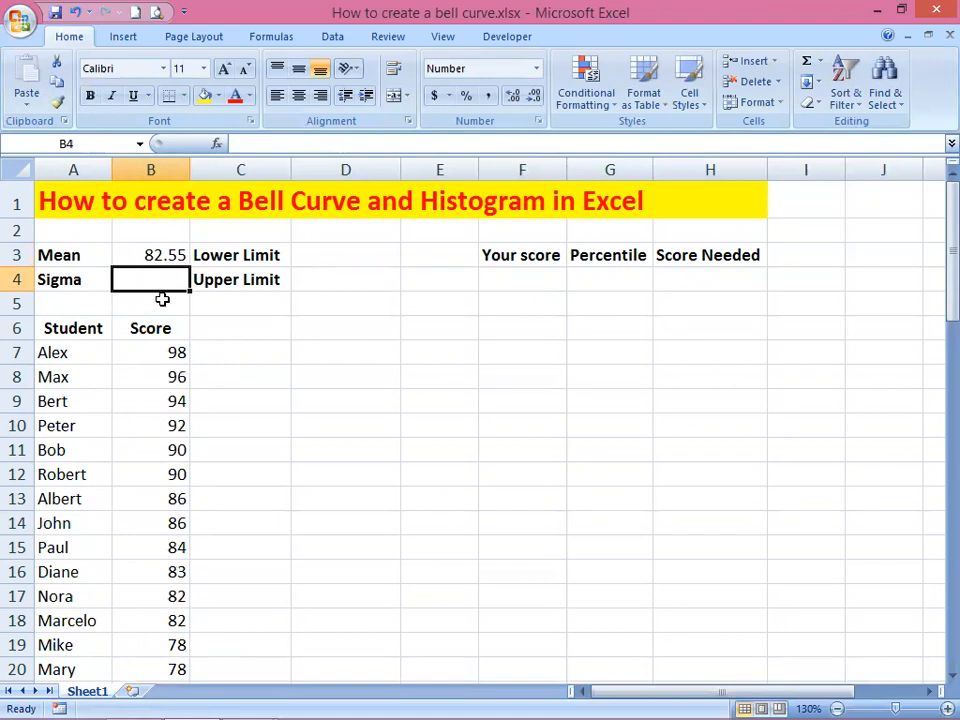
# Step: Calculate the standard deviation of all scores in the Sigma cell B4 with =STDEV(B7:B26) and check both formulas
pyautogui.write('=')
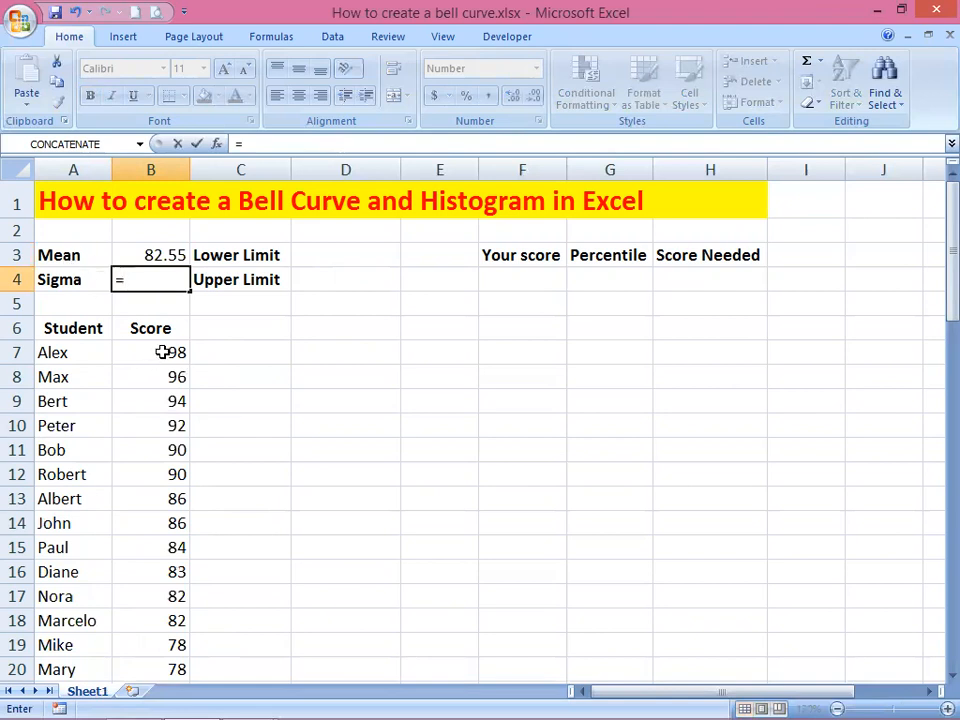
pyautogui.write('stde')
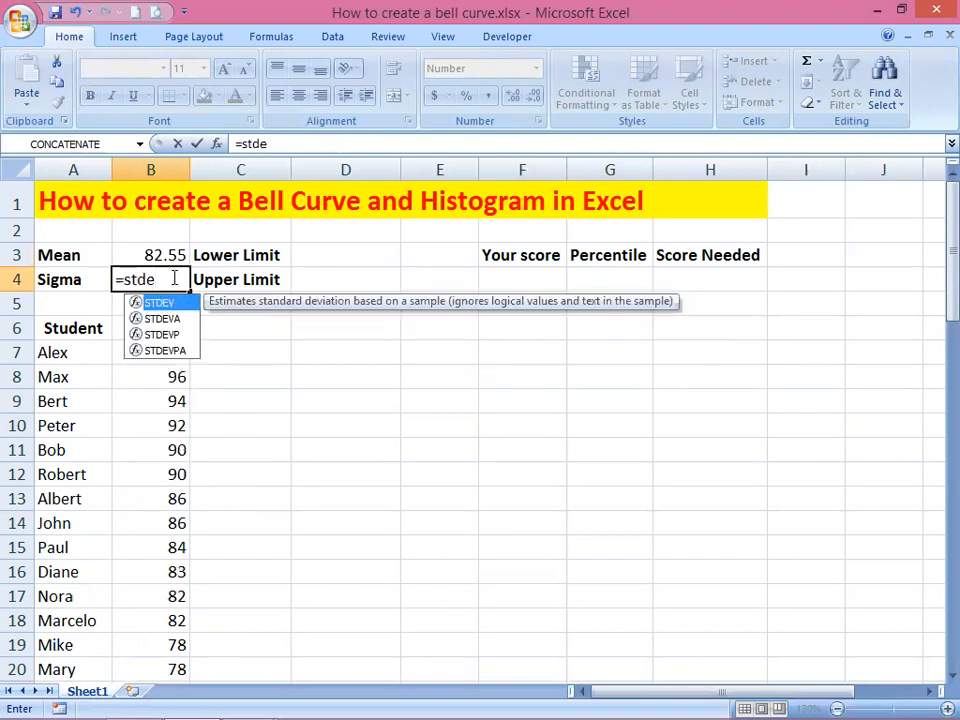
pyautogui.press('Tab')
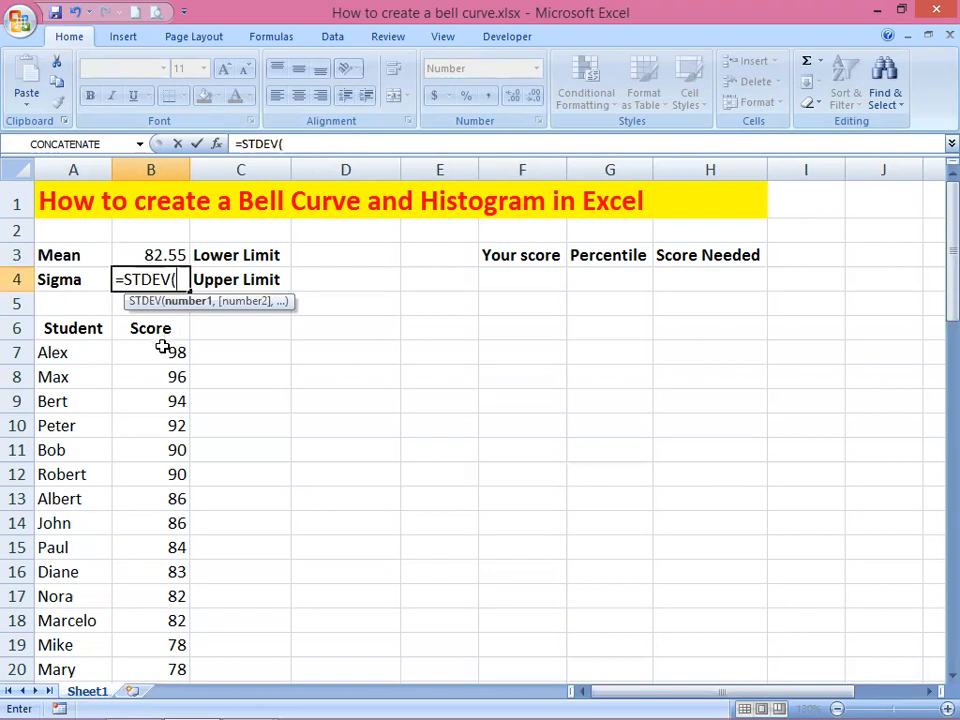
pyautogui.moveTo(163, 356); pyautogui.dragTo(162, 381)
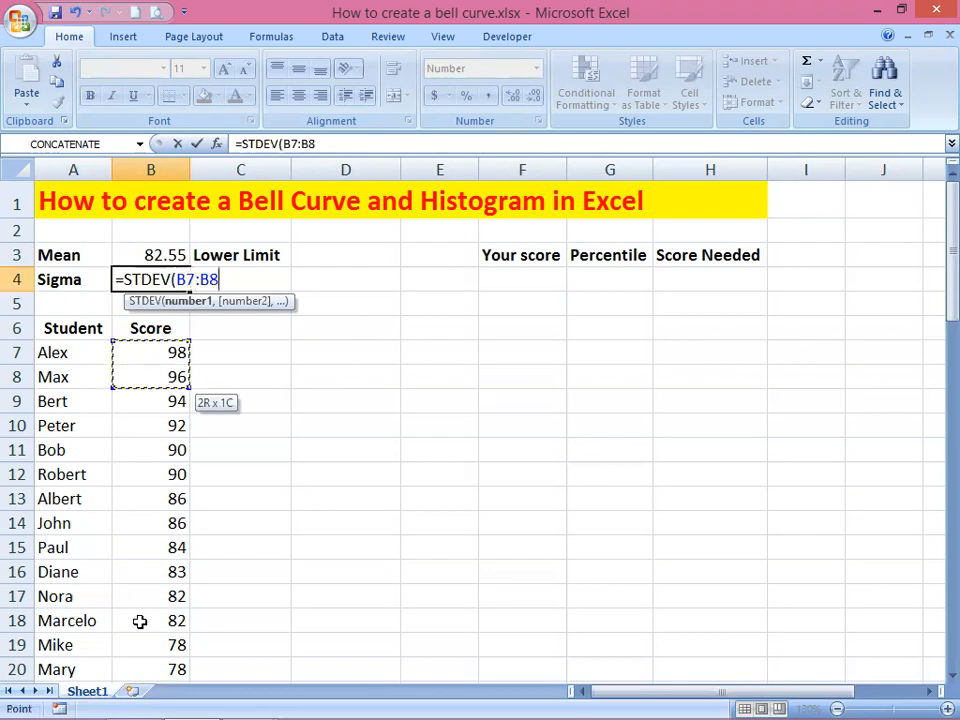
pyautogui.moveTo(152, 693); pyautogui.dragTo(140, 626)
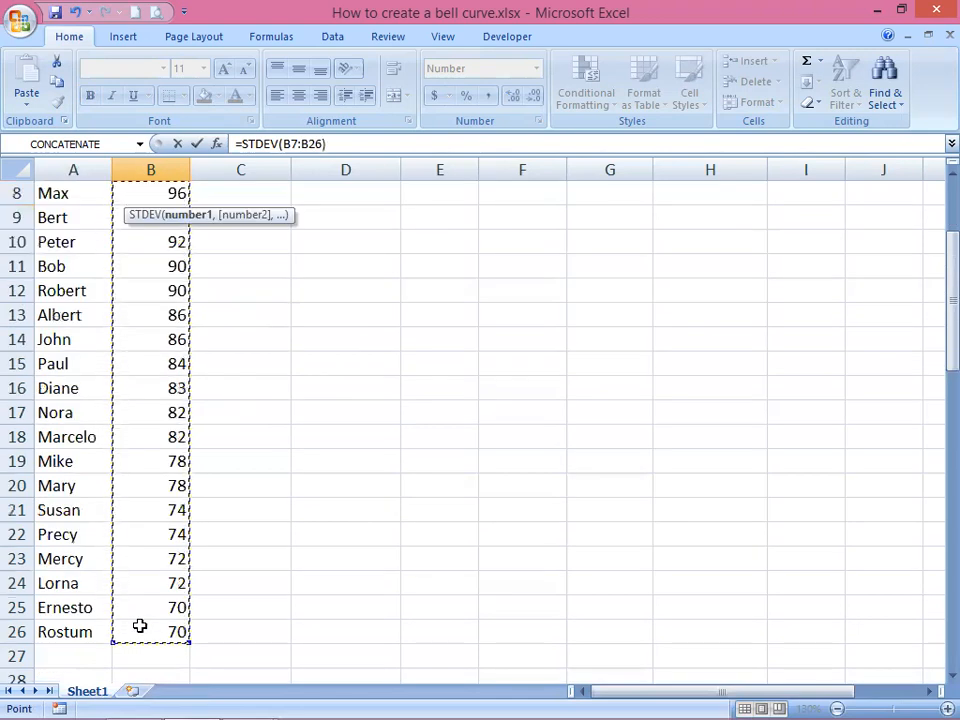
pyautogui.press('Return')
pyautogui.scroll(2, 140, 626)
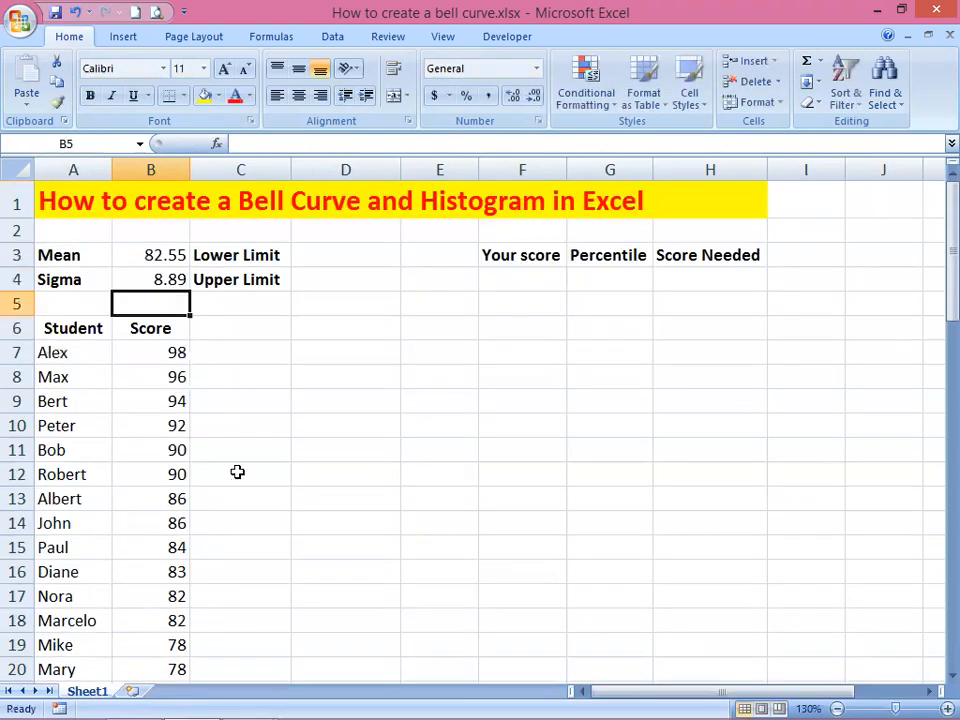
pyautogui.click(158, 257)
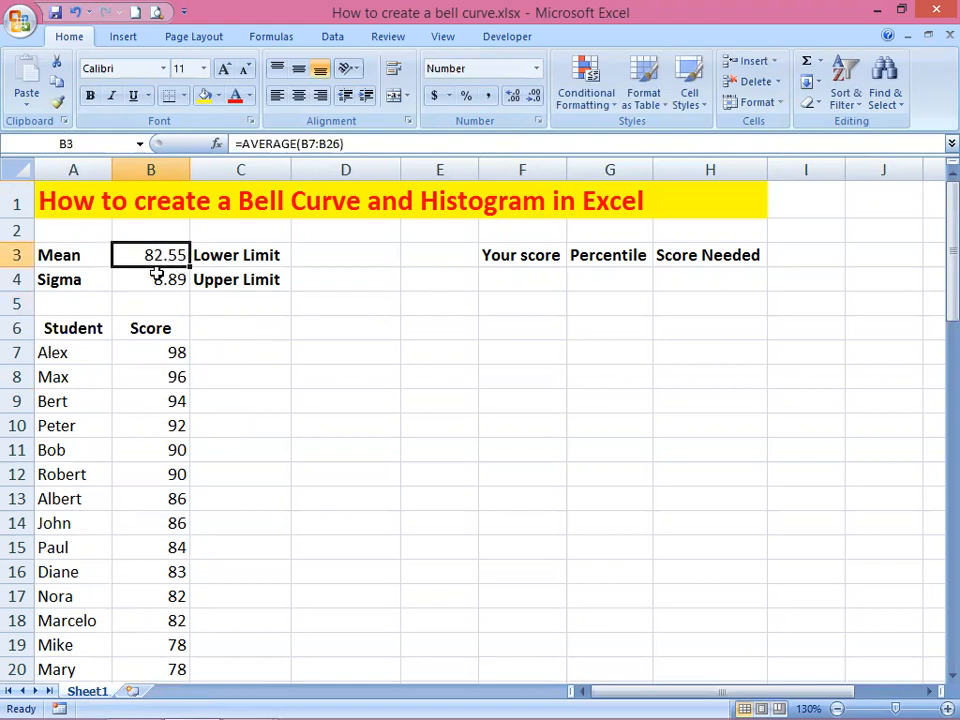
pyautogui.click(154, 274)
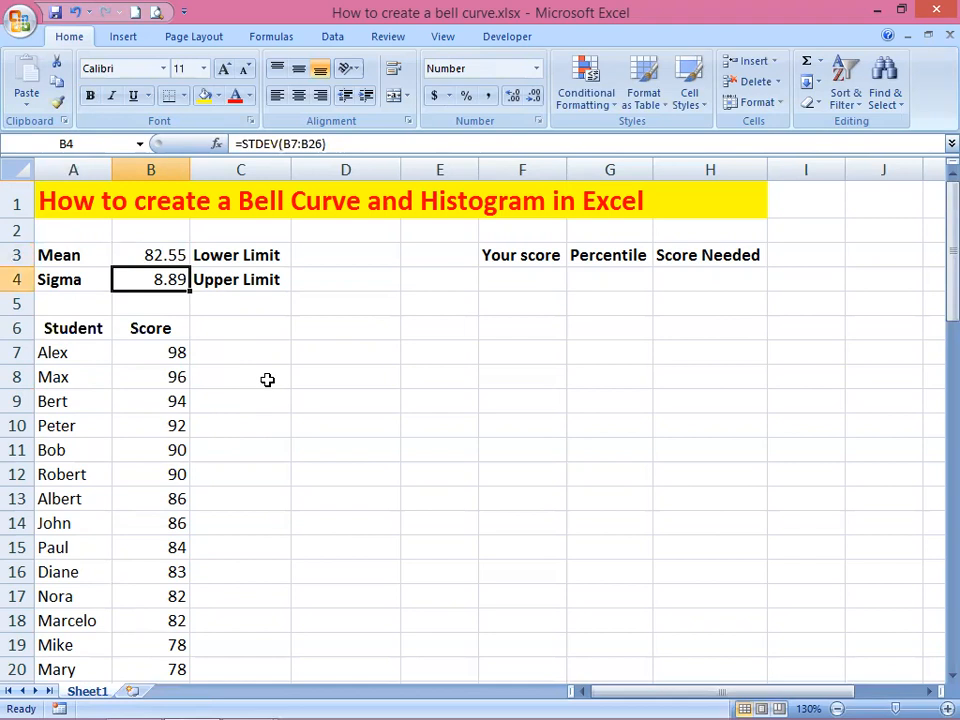
# Step: Calculate the Lower Limit in D3 as the mean minus three sigma, using absolute references: =$B$3-3*$B$4
pyautogui.click(348, 255)
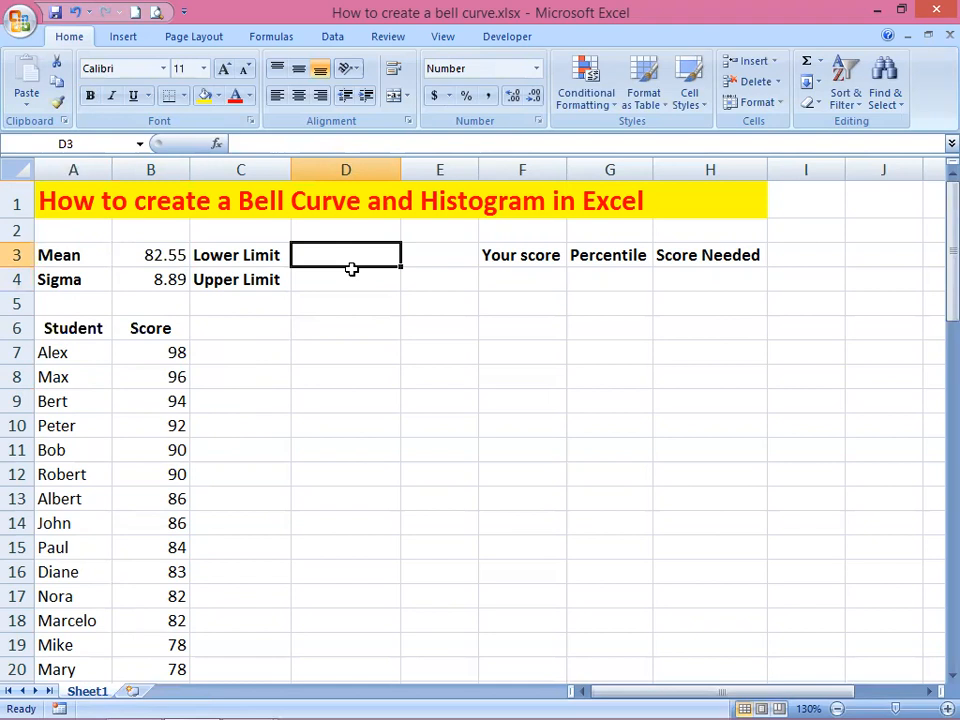
pyautogui.write('=')
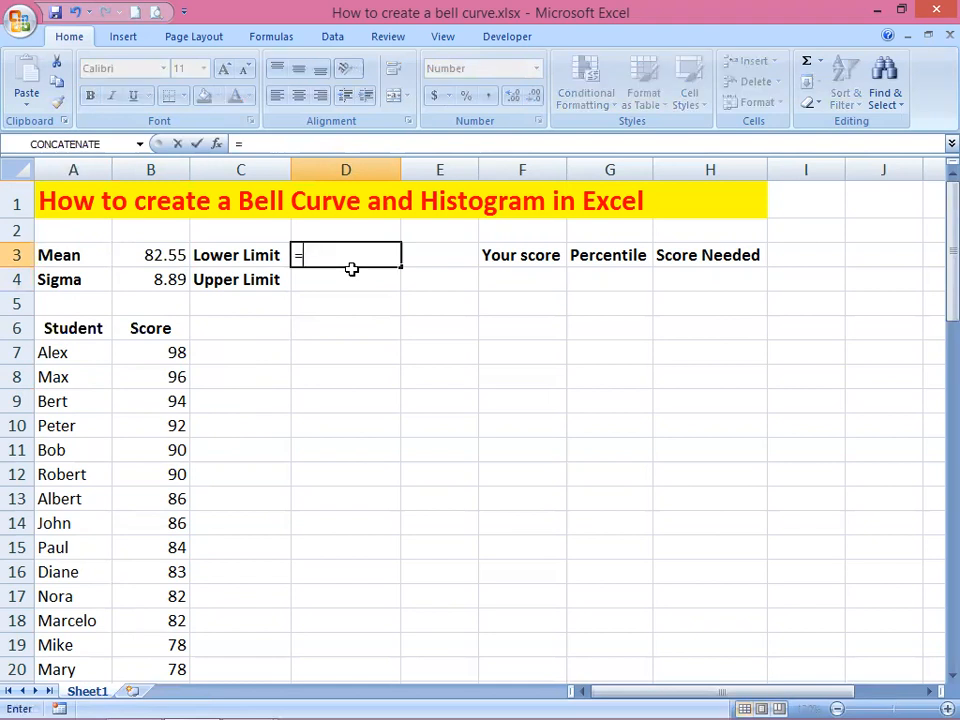
pyautogui.click(146, 254)
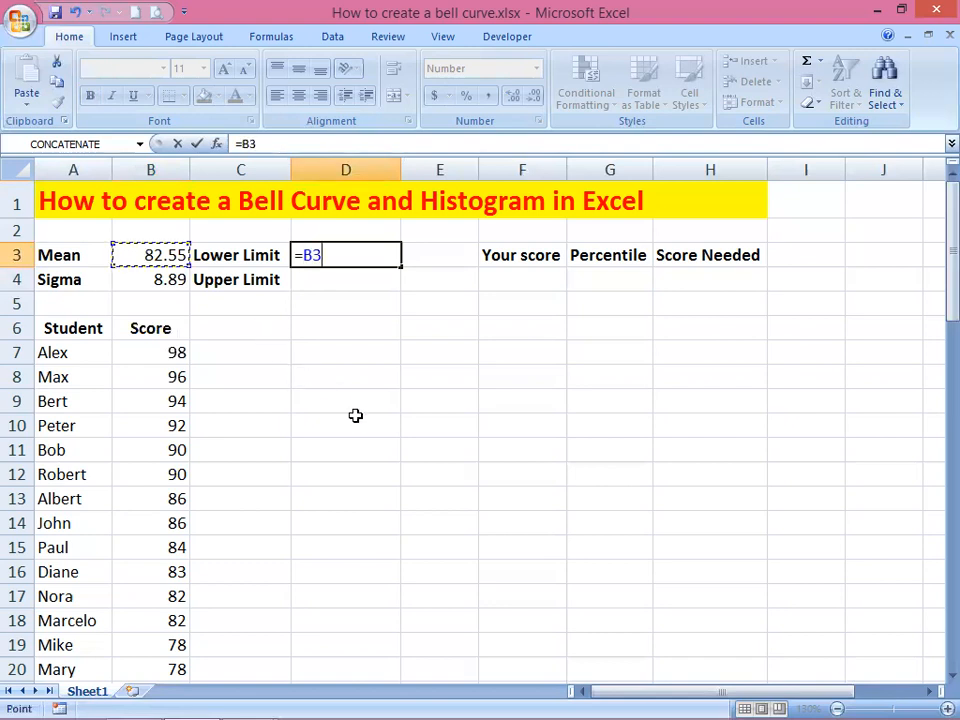
pyautogui.press('F4')
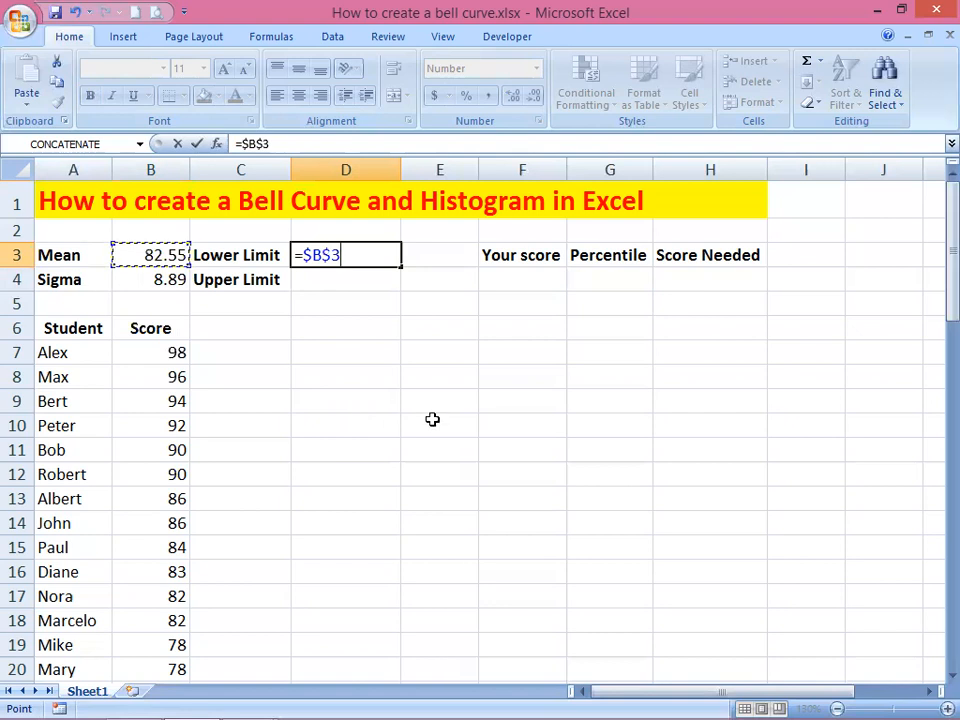
pyautogui.write('-3')
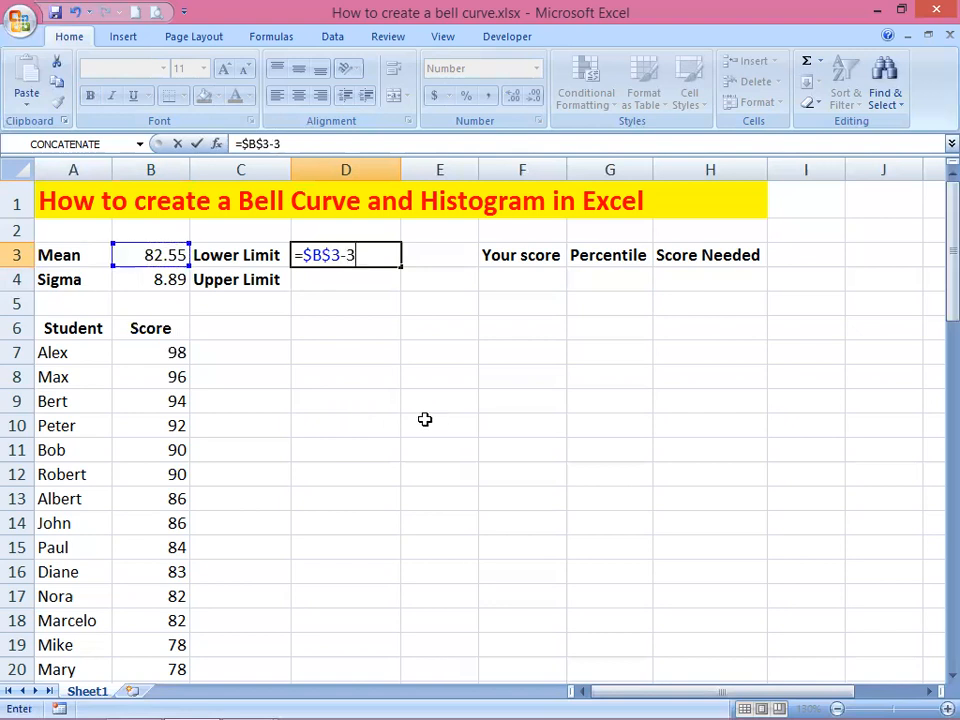
pyautogui.write('*')
pyautogui.click(151, 276)
pyautogui.press('F4')
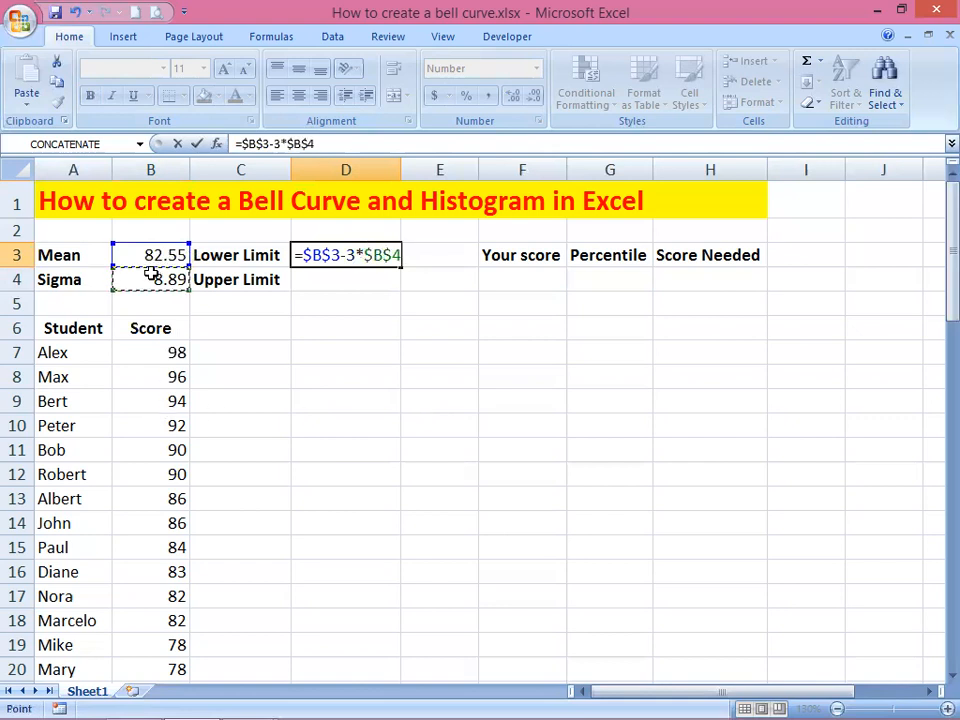
pyautogui.press('Return')
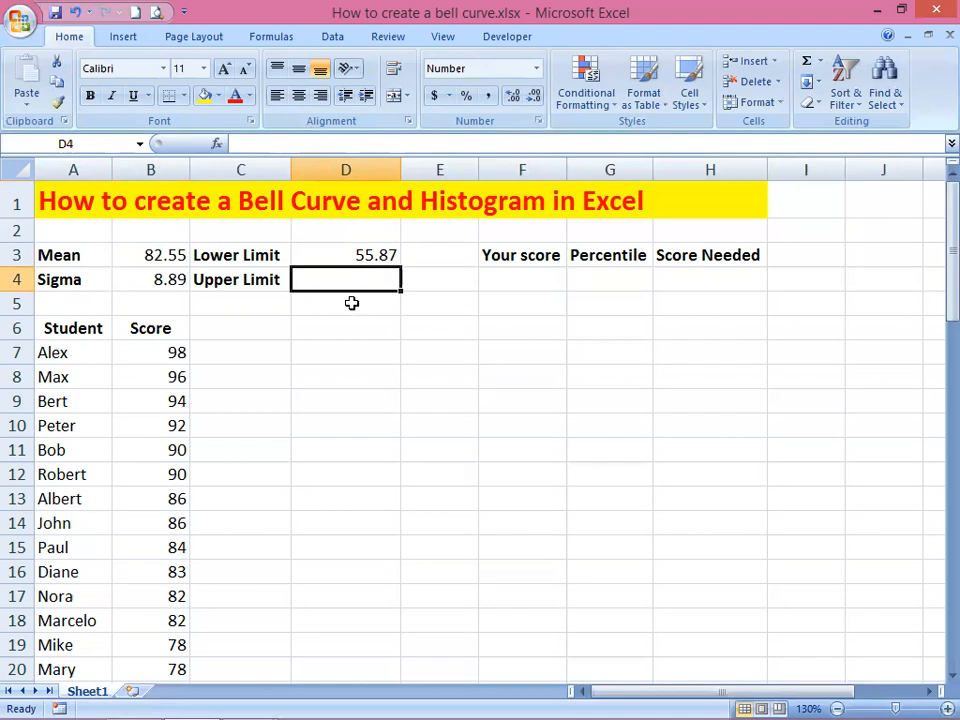
# Step: Calculate the Upper Limit in D4 as the mean plus three sigma, using absolute references: =$B$3+3*$B$4
pyautogui.write('=')
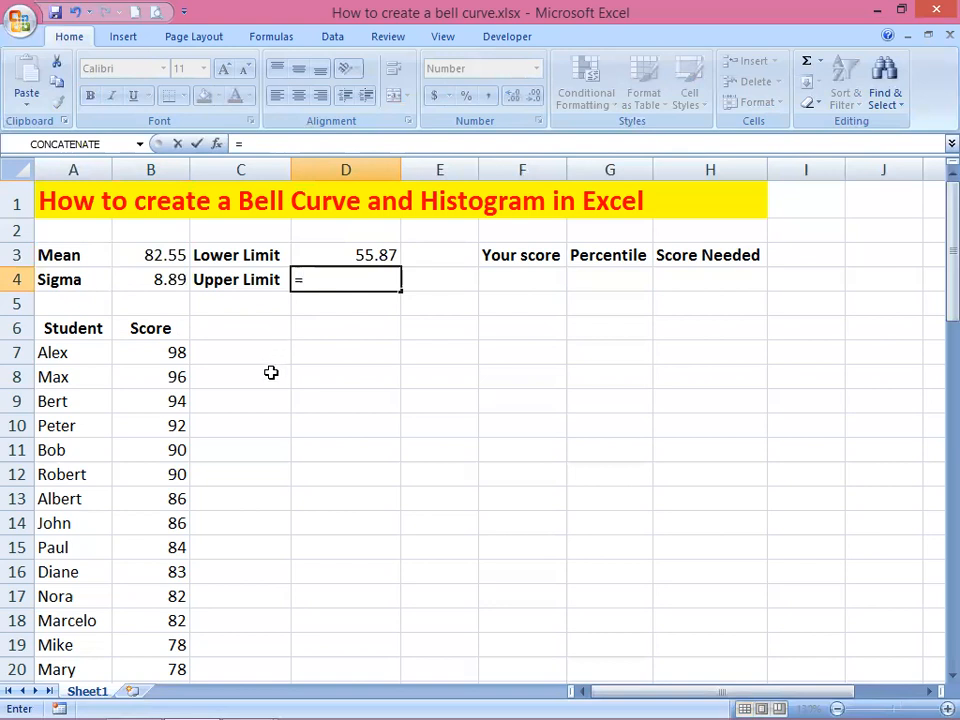
pyautogui.click(152, 255)
pyautogui.press('F4')
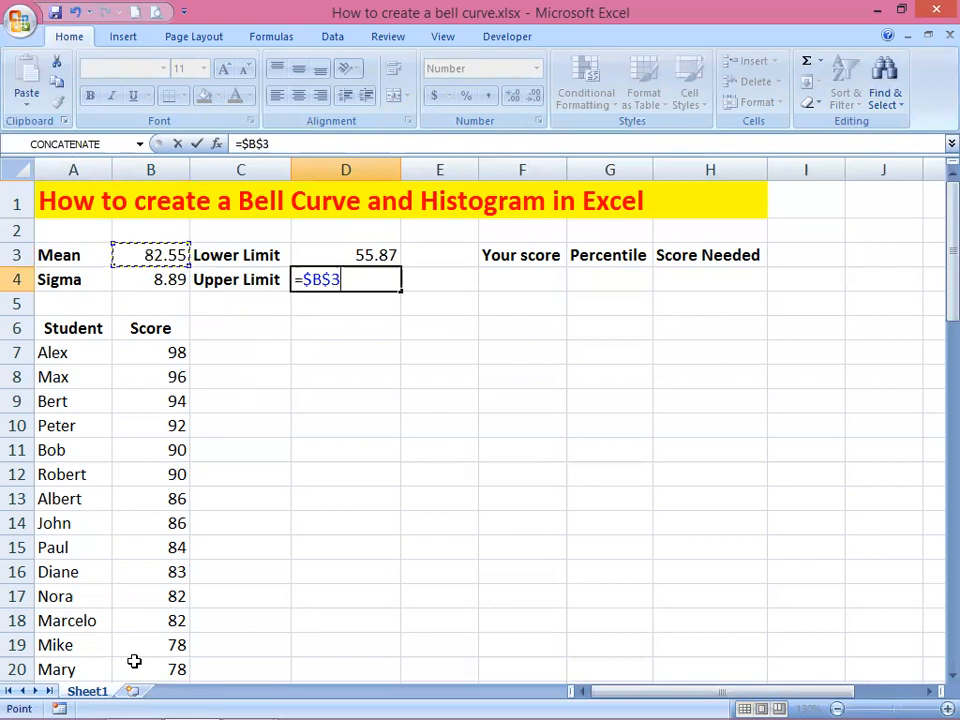
pyautogui.write('+3')
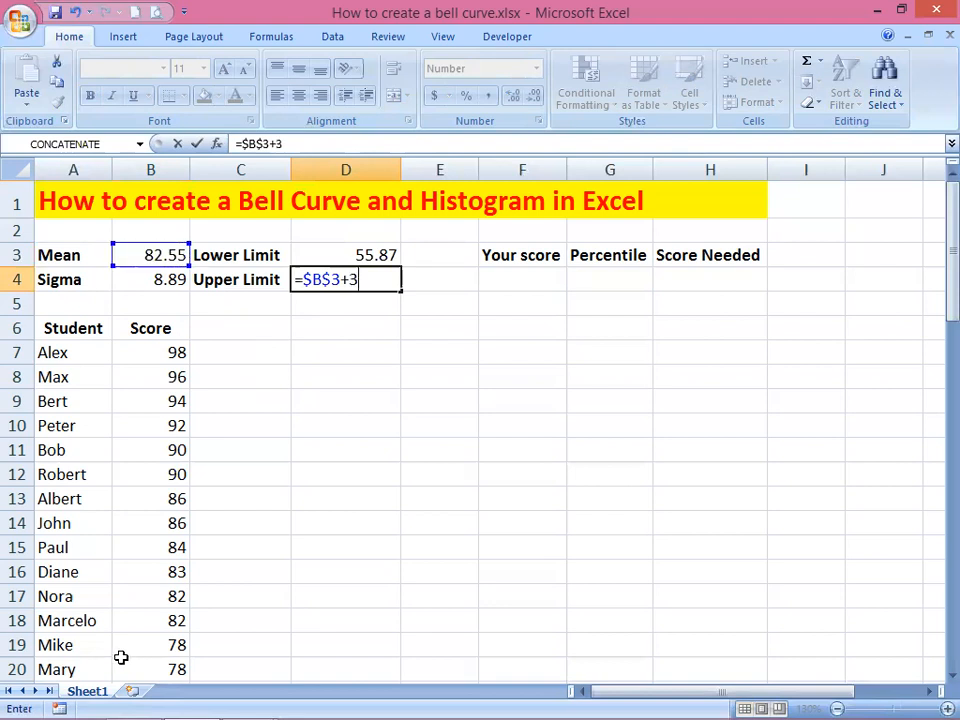
pyautogui.write('*')
pyautogui.click(136, 276)
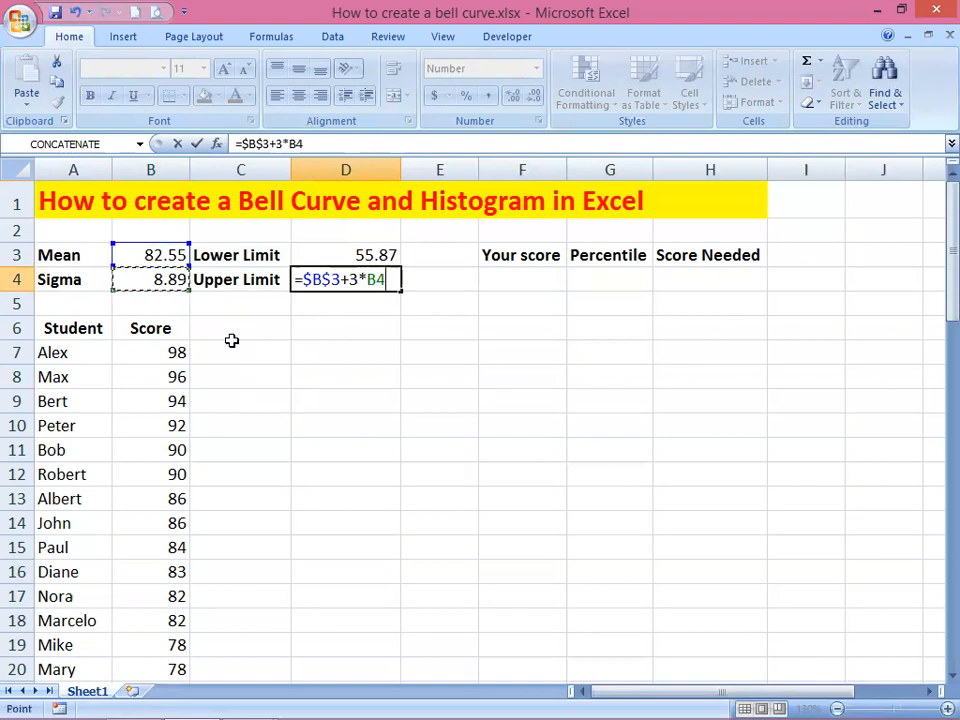
pyautogui.press('F4')
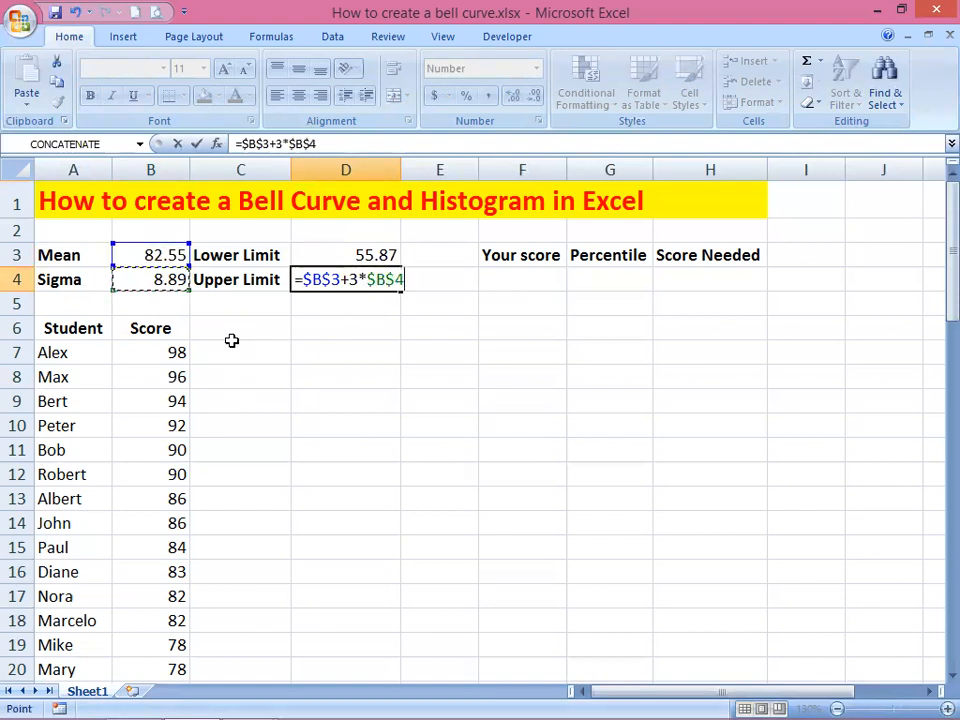
pyautogui.press('Return')
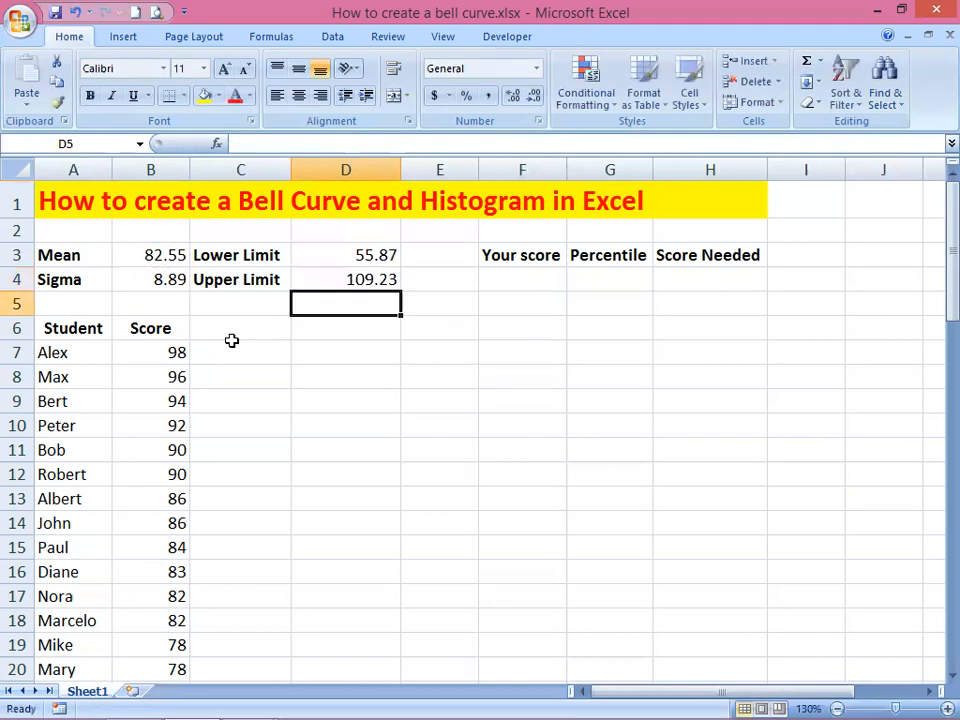
pyautogui.click(362, 252)
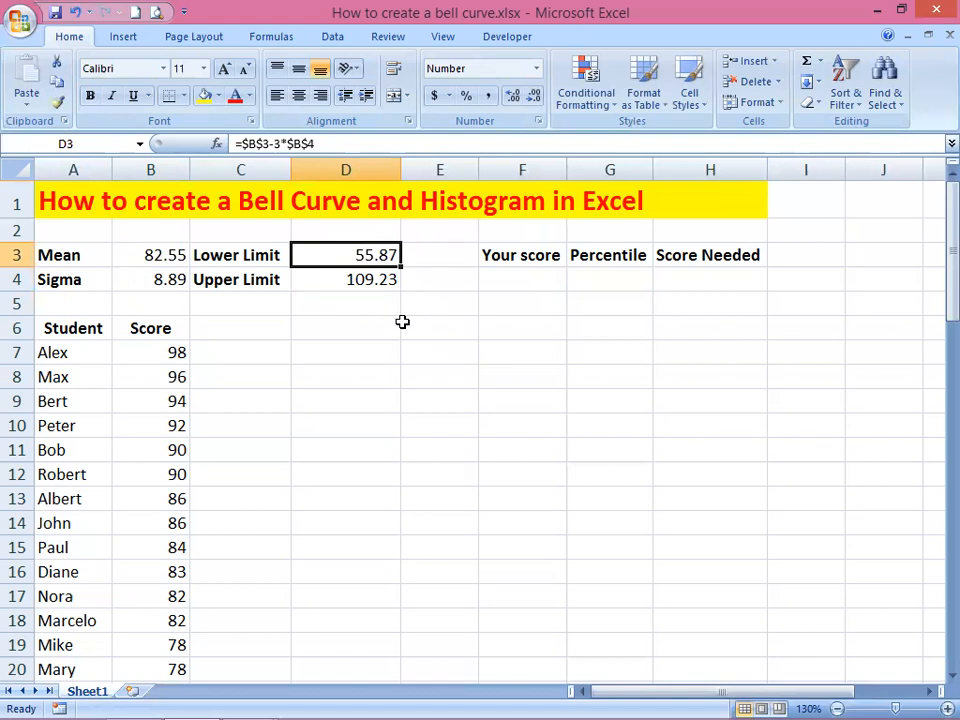
# Step: Add the column heading X in C6 and check the formulas of the lower and upper limits
pyautogui.click(246, 329)
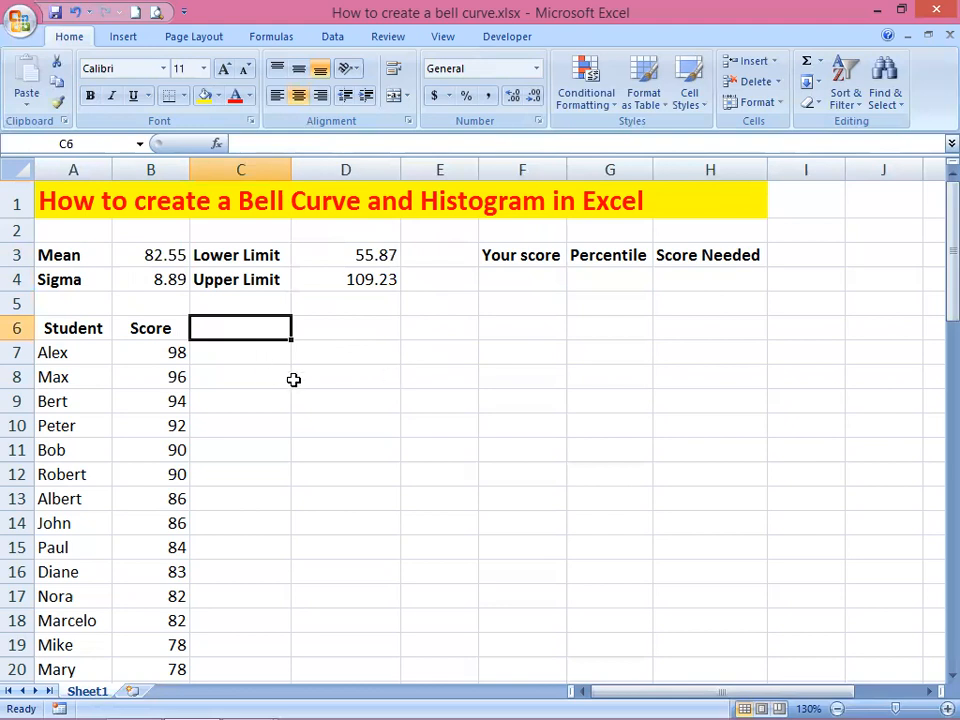
pyautogui.write('X')
pyautogui.press('Return')
pyautogui.press('Up')
pyautogui.click(242, 347)
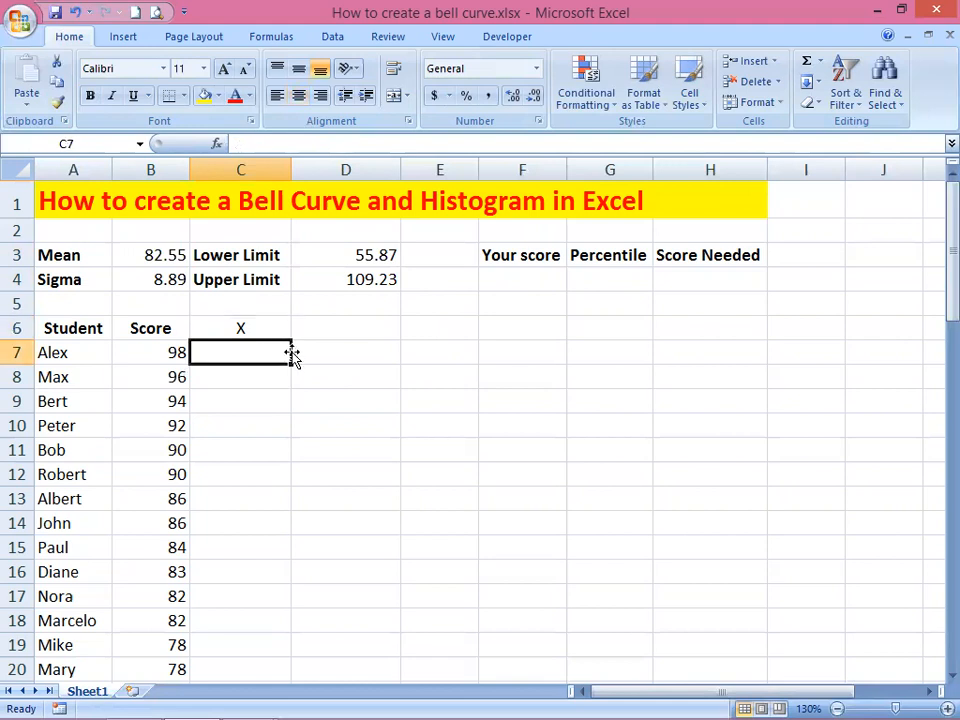
pyautogui.click(351, 257)
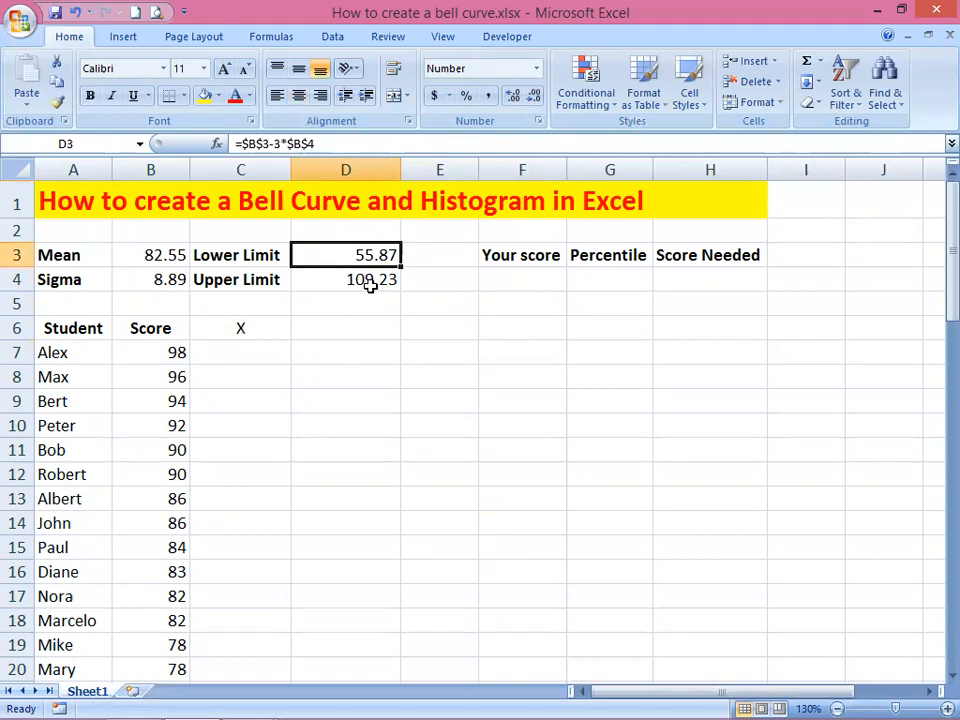
pyautogui.click(370, 281)
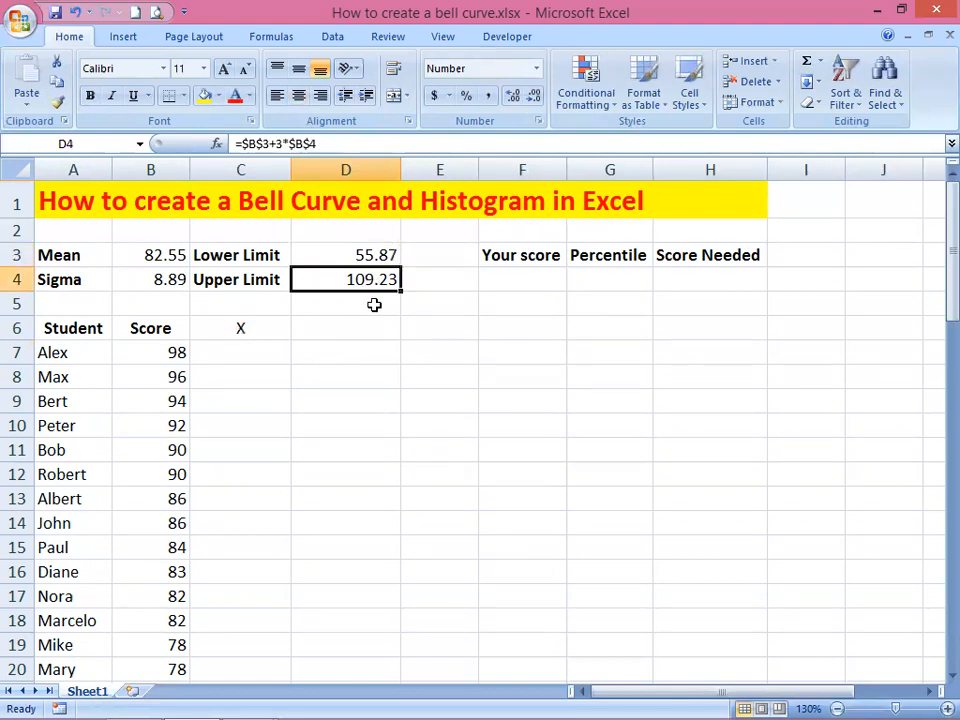
pyautogui.click(249, 351)
pyautogui.click(369, 254)
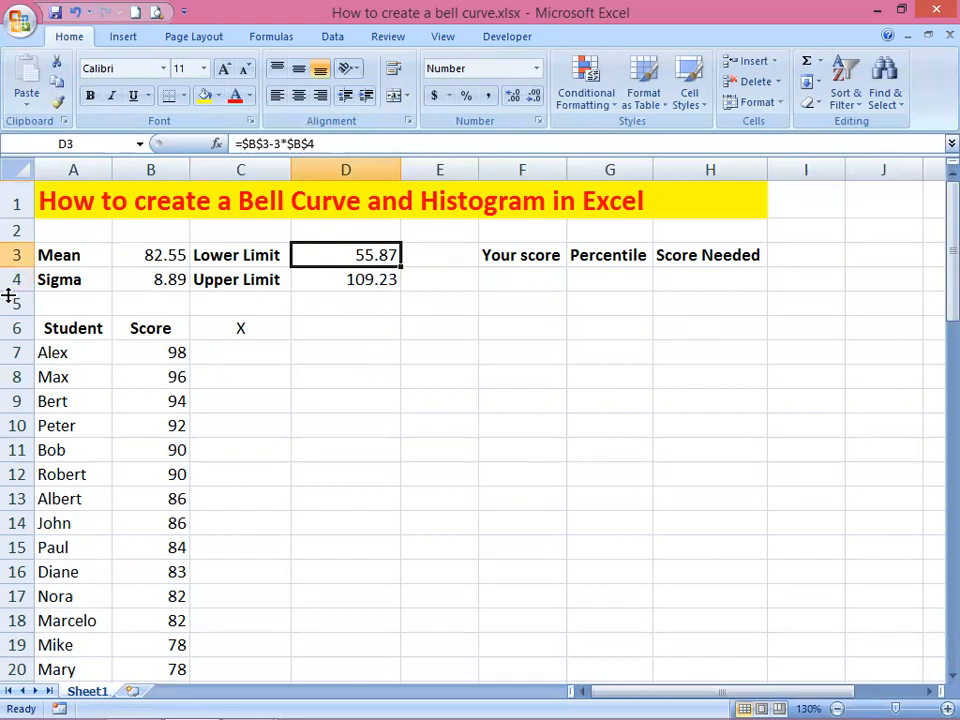
pyautogui.write('50')
pyautogui.hotkey('ctrl', 'Return')
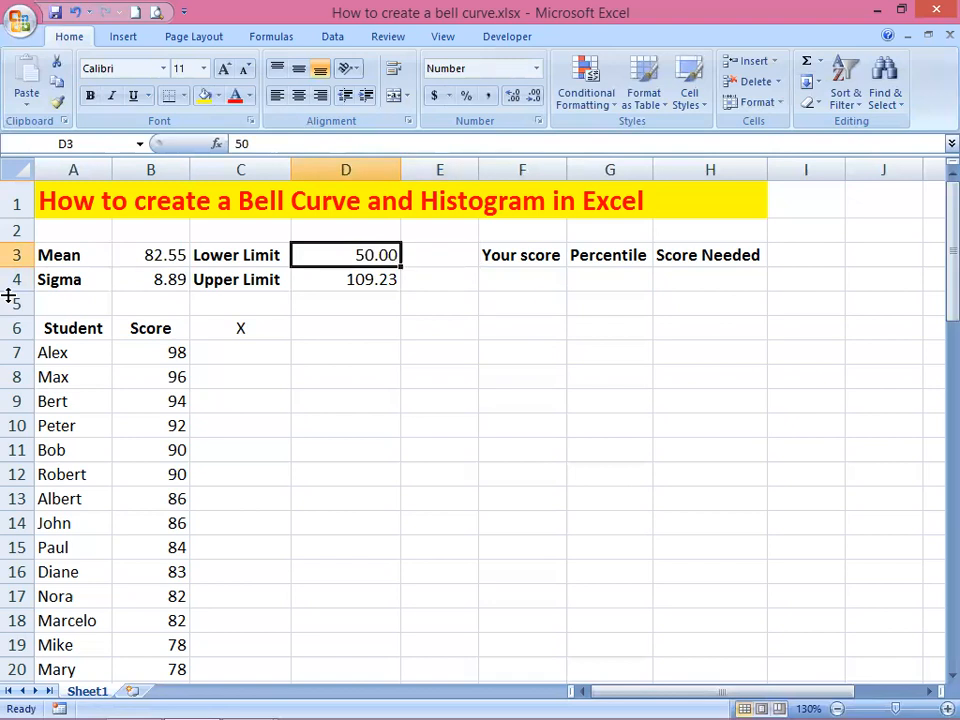
pyautogui.click(74, 12)
# Step: Enter 50 in C7 as the first X value, below the lower limit
pyautogui.click(231, 356)
pyautogui.write('50')
pyautogui.press('Tab')
pyautogui.click(231, 355)
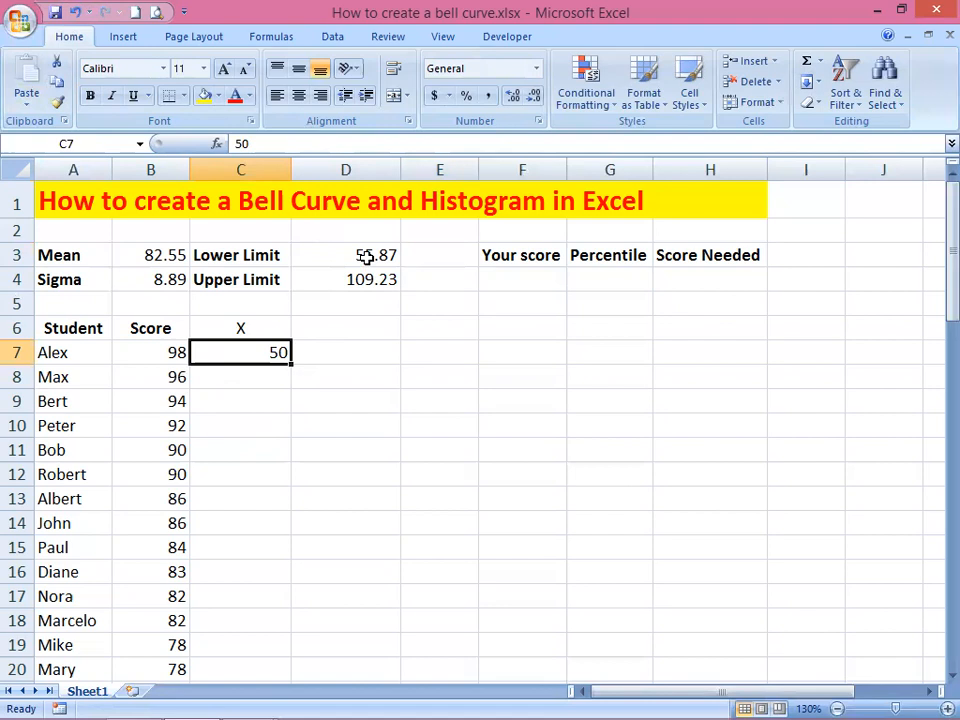
pyautogui.click(257, 373)
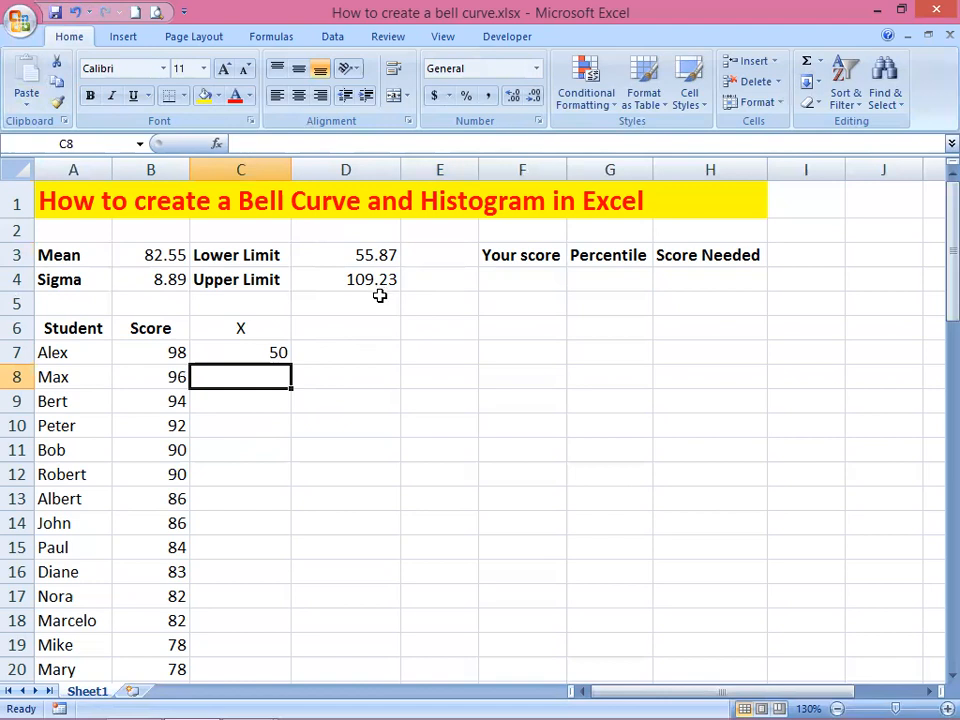
pyautogui.click(256, 353)
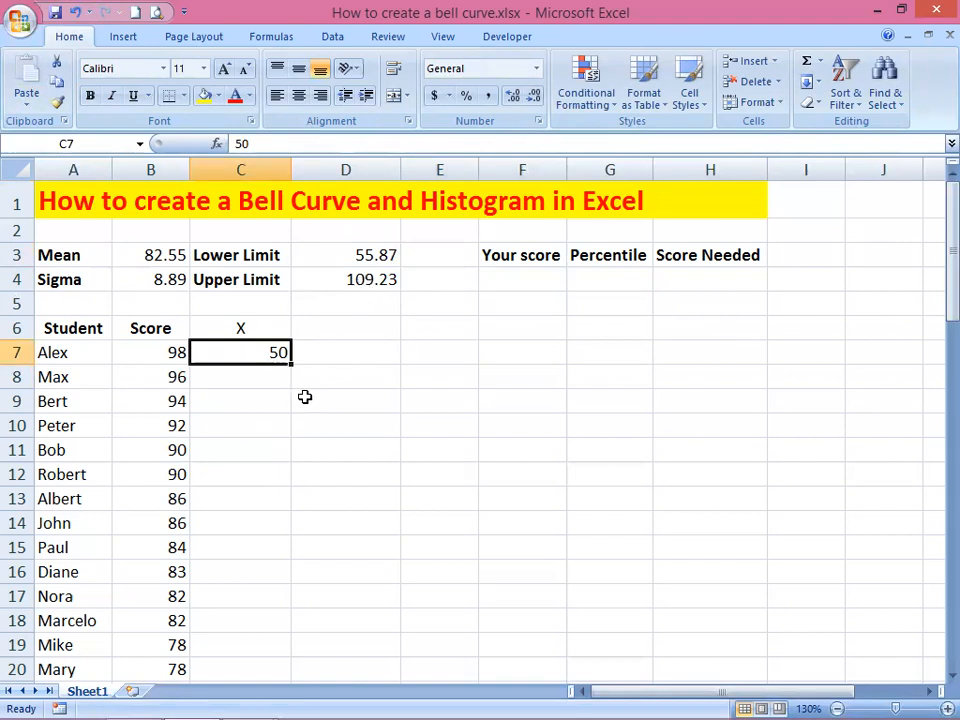
# Step: Enter 51 in C8 and fill the X series down in steps of one to 112 in C69, past the upper limit
pyautogui.press('Down')
pyautogui.write('51')
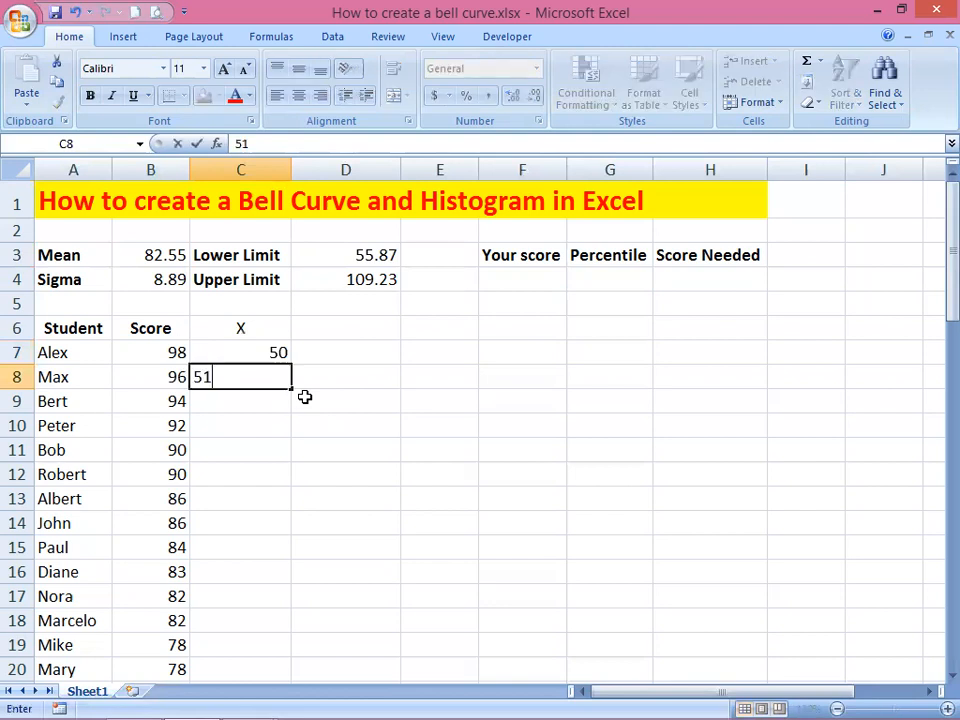
pyautogui.hotkey('ctrl', 'Return')
pyautogui.press('Up')
pyautogui.hotkey('shift', 'Down')
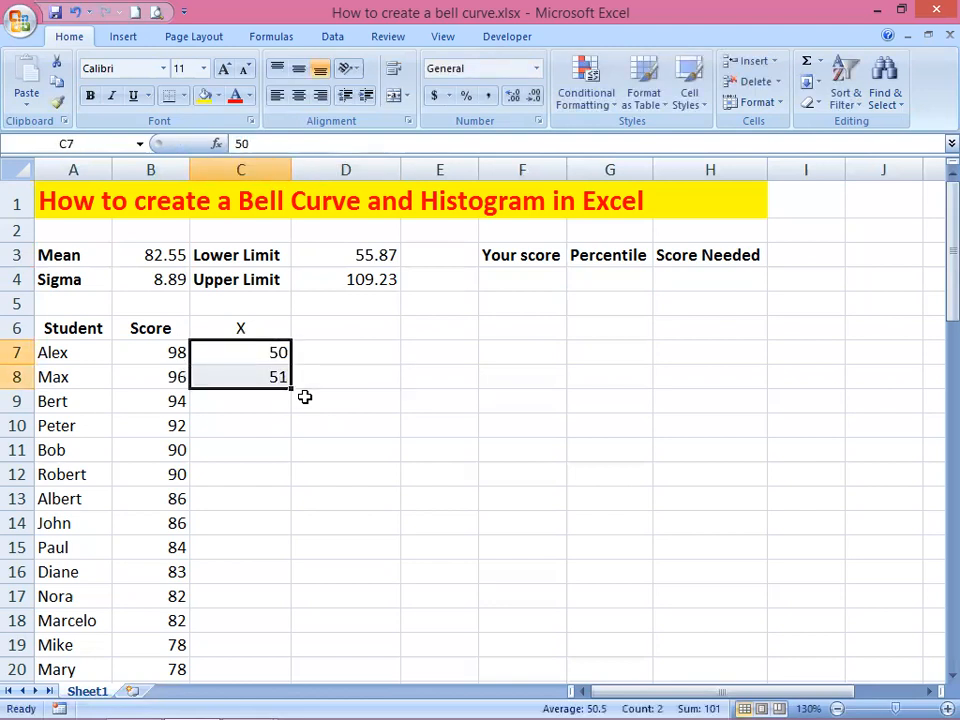
pyautogui.moveTo(292, 390); pyautogui.dragTo(274, 678)
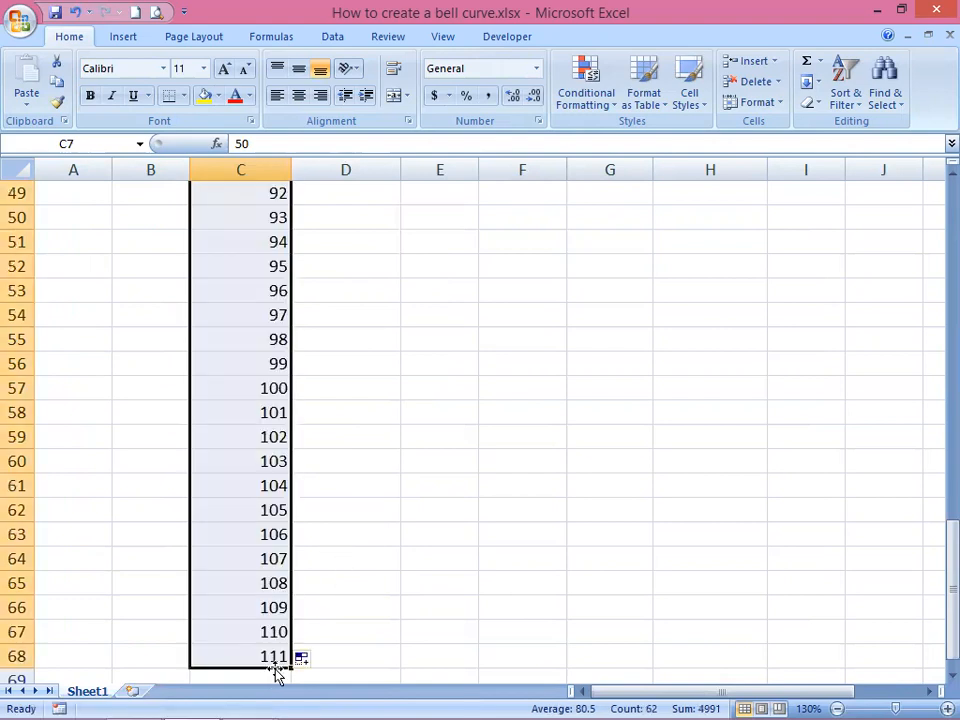
pyautogui.scroll(-3, 381, 621)
pyautogui.moveTo(290, 448); pyautogui.dragTo(300, 470)
pyautogui.scroll(18, 366, 484)
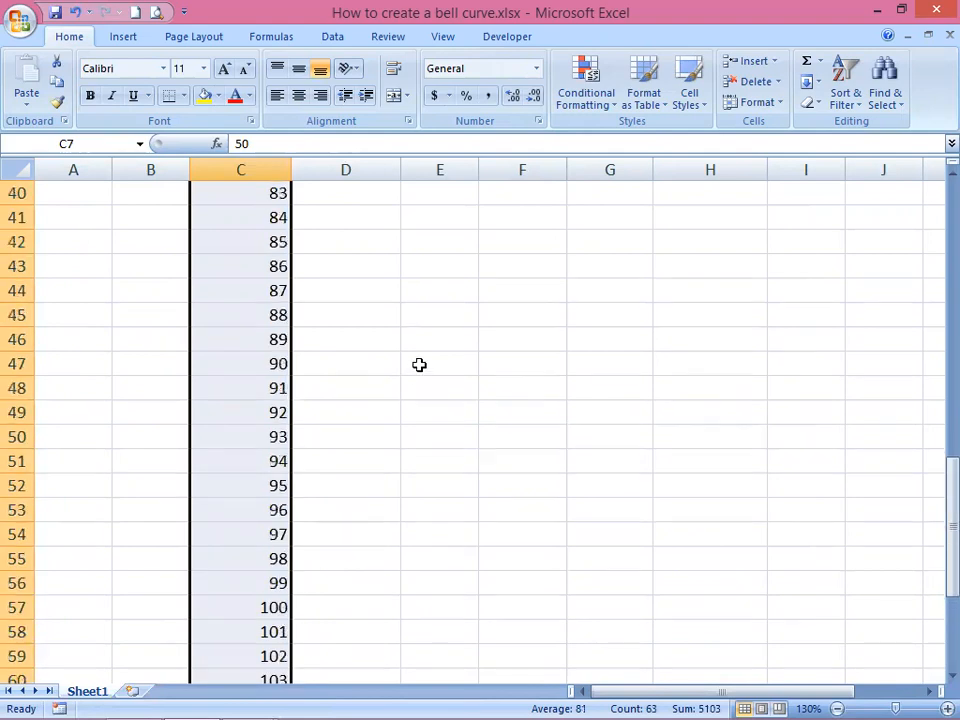
pyautogui.scroll(1, 367, 279)
pyautogui.click(375, 280)
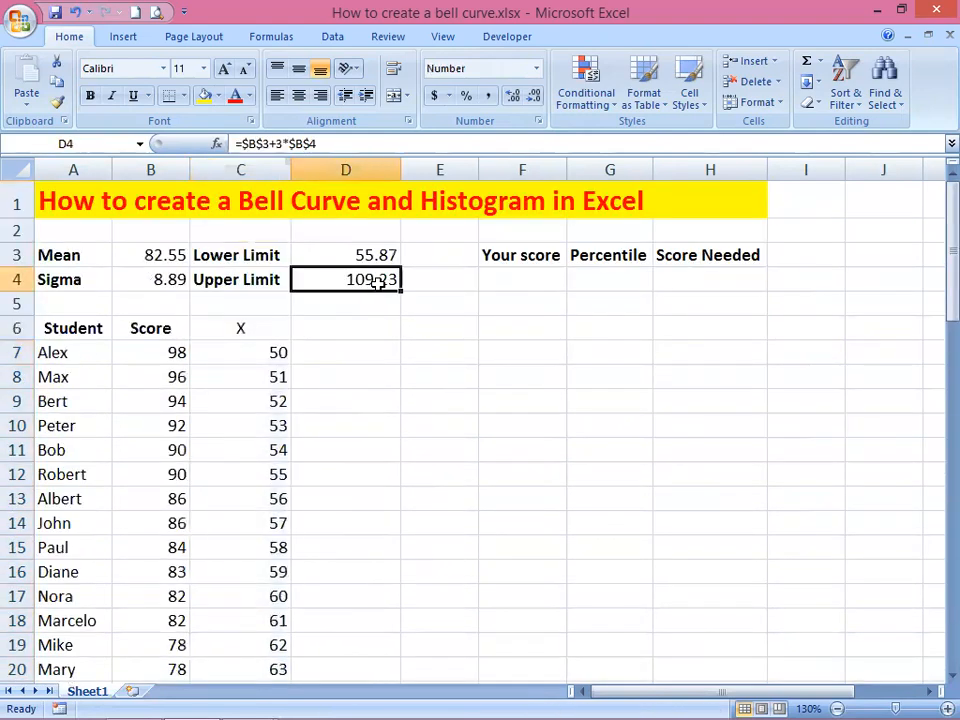
# Step: Add the column heading Distribution in D6 and center it
pyautogui.click(333, 339)
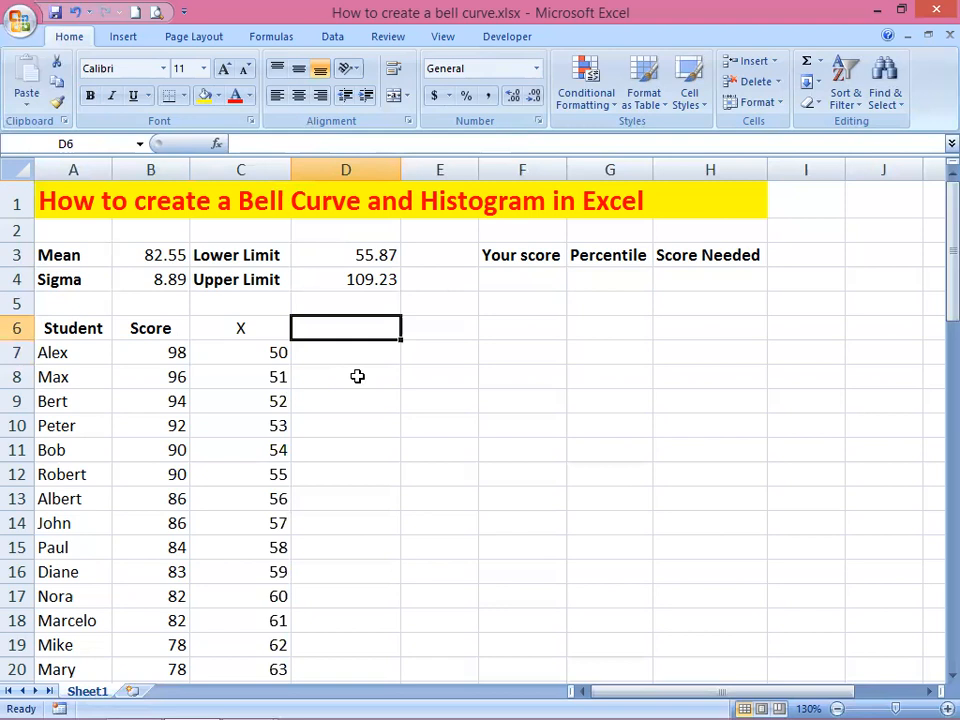
pyautogui.write('C')
pyautogui.press('BackSpace')
pyautogui.write('Distr')
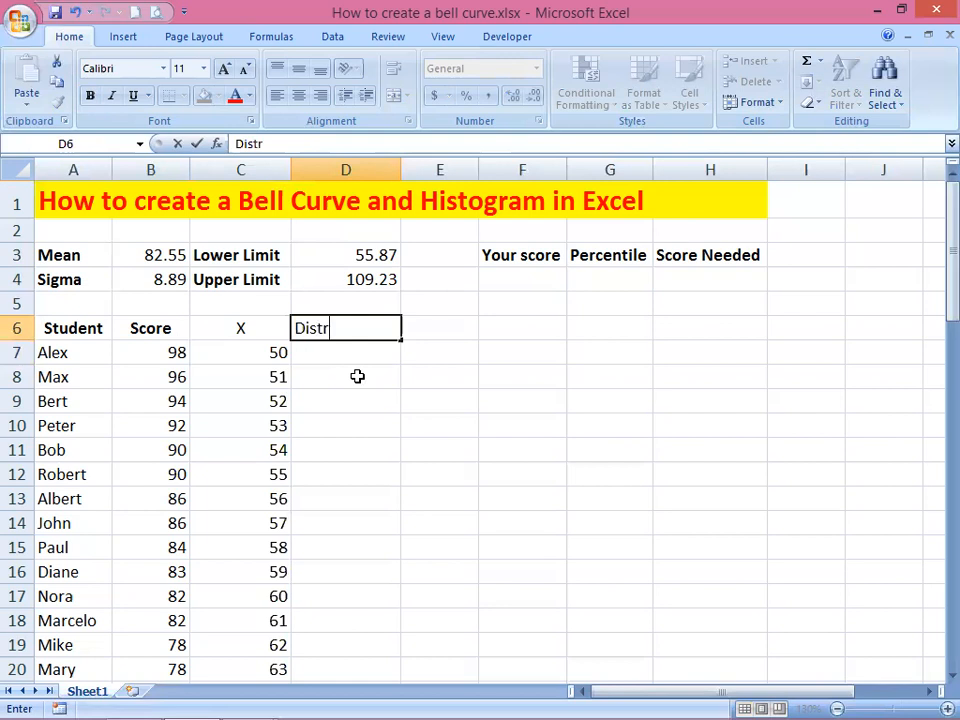
pyautogui.write('ibution')
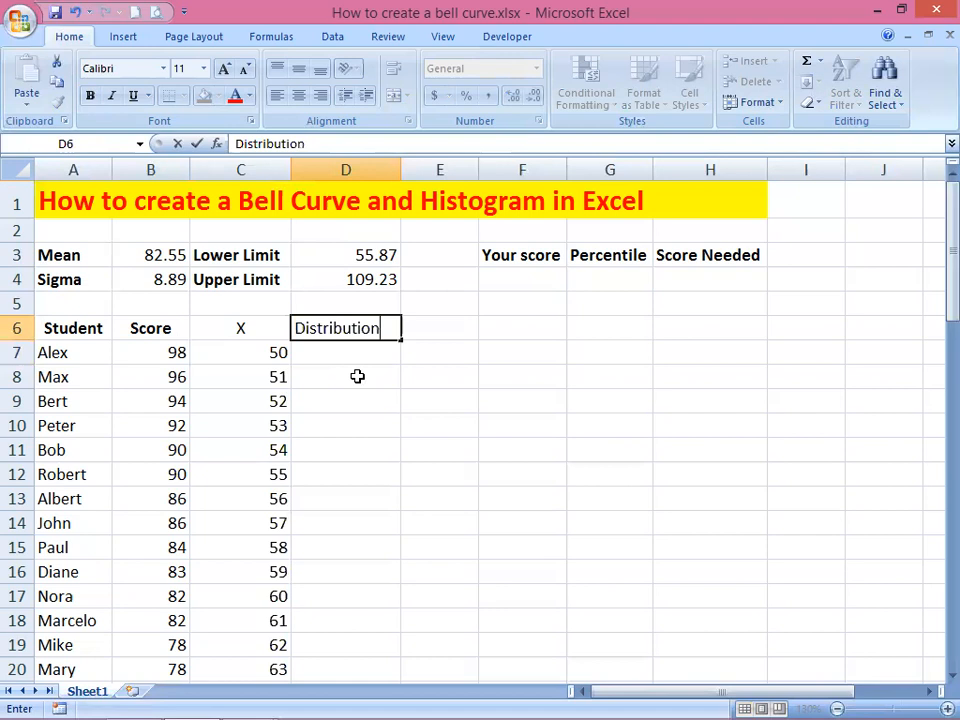
pyautogui.press('Return')
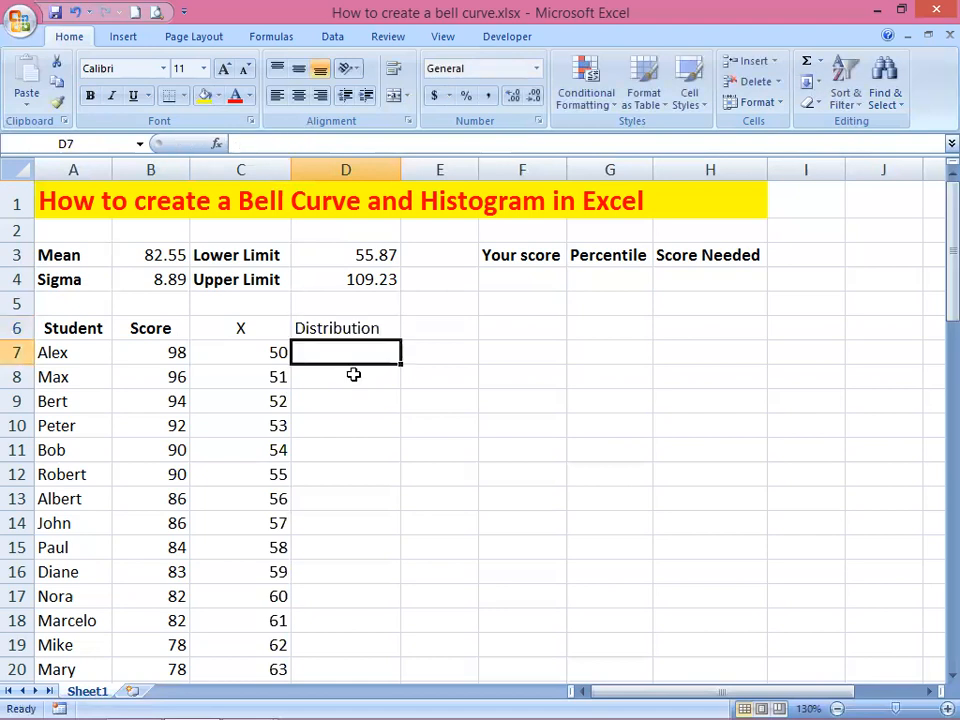
pyautogui.click(345, 333)
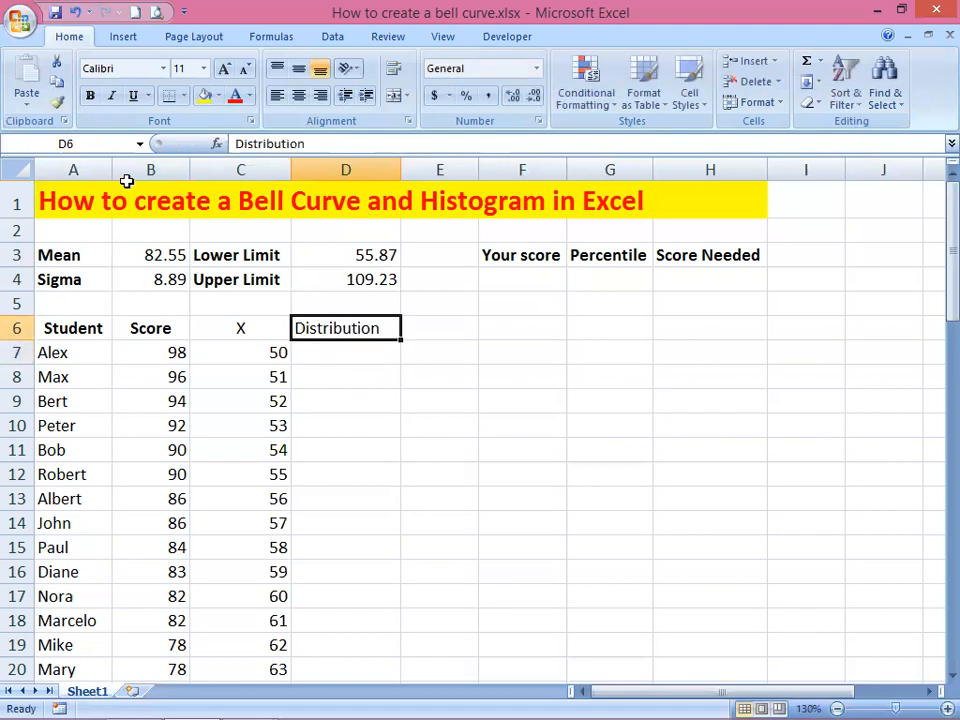
pyautogui.click(298, 97)
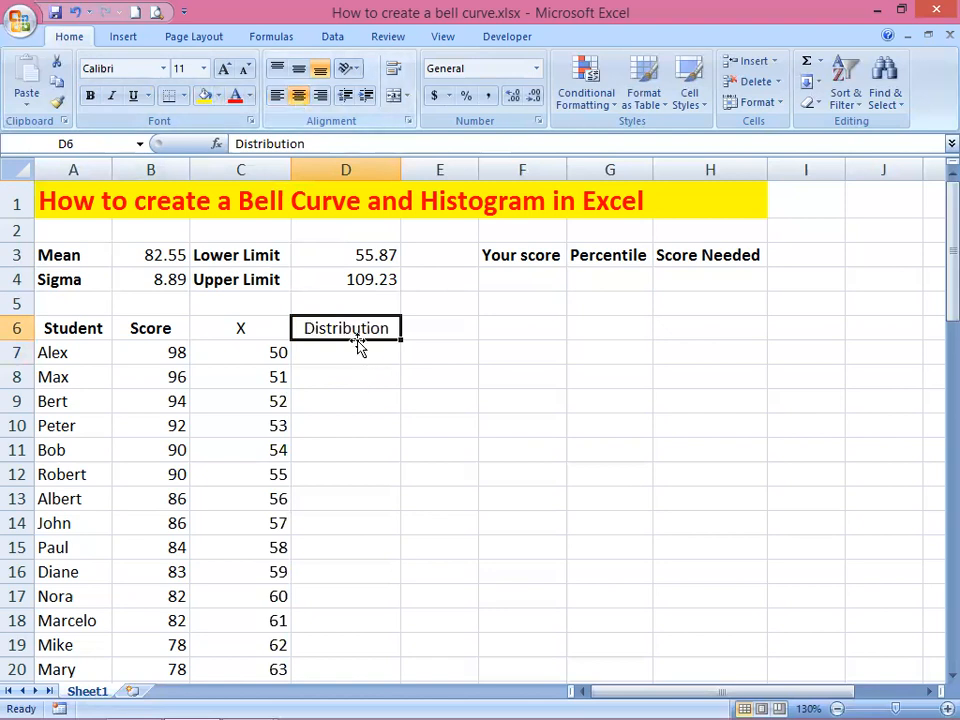
# Step: Enter =NORMDIST(C7,$B$3,$B$4,0) in D7 to calculate the normal distribution value of the first X
pyautogui.click(362, 356)
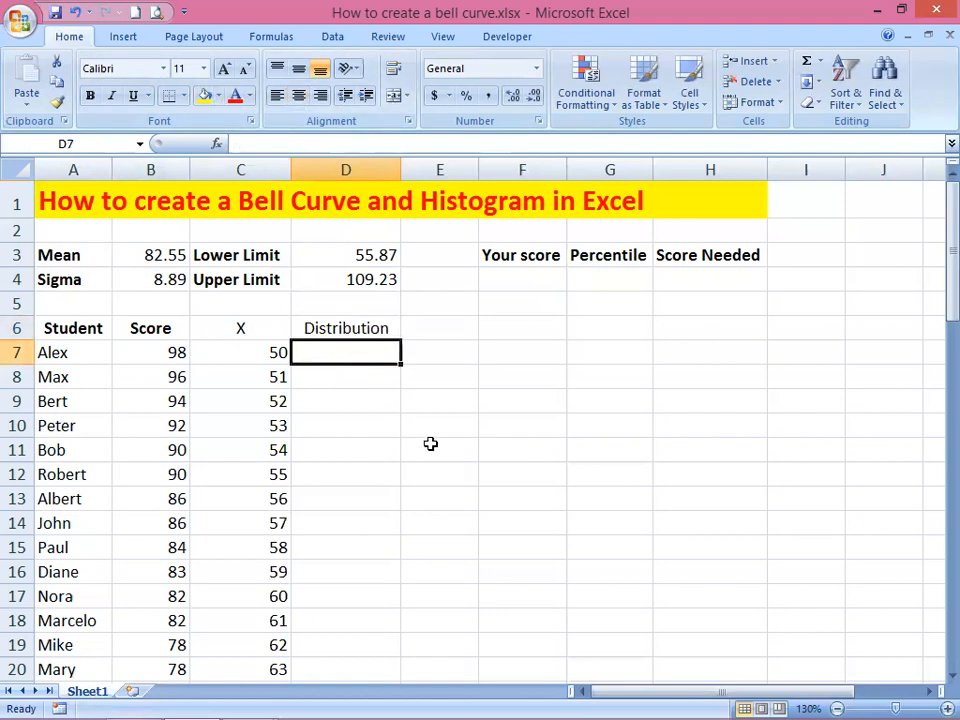
pyautogui.write('=')
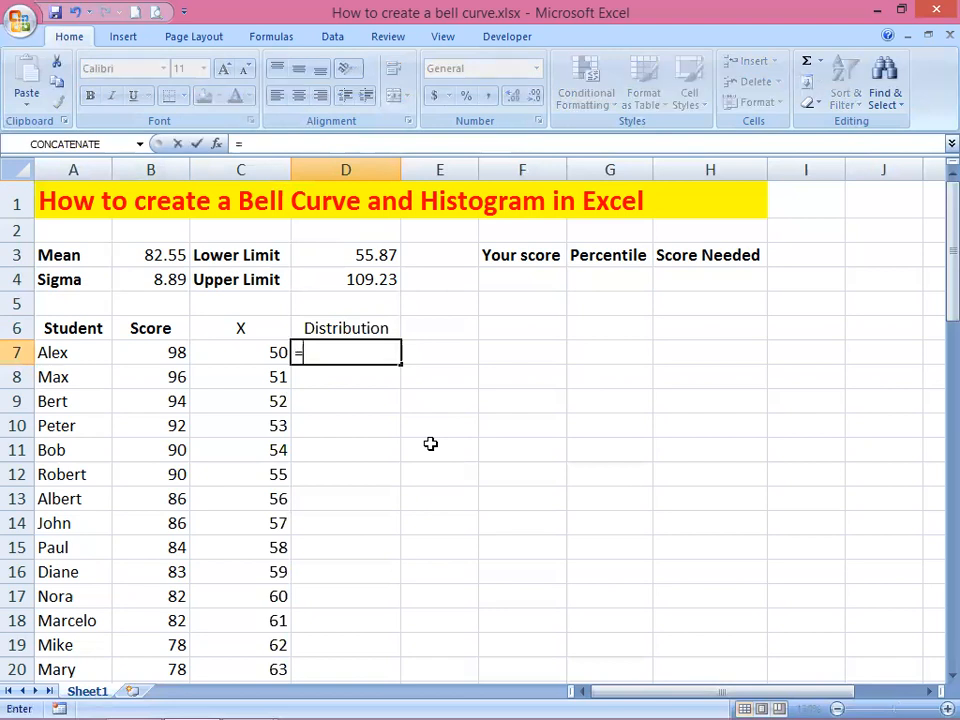
pyautogui.write('norm')
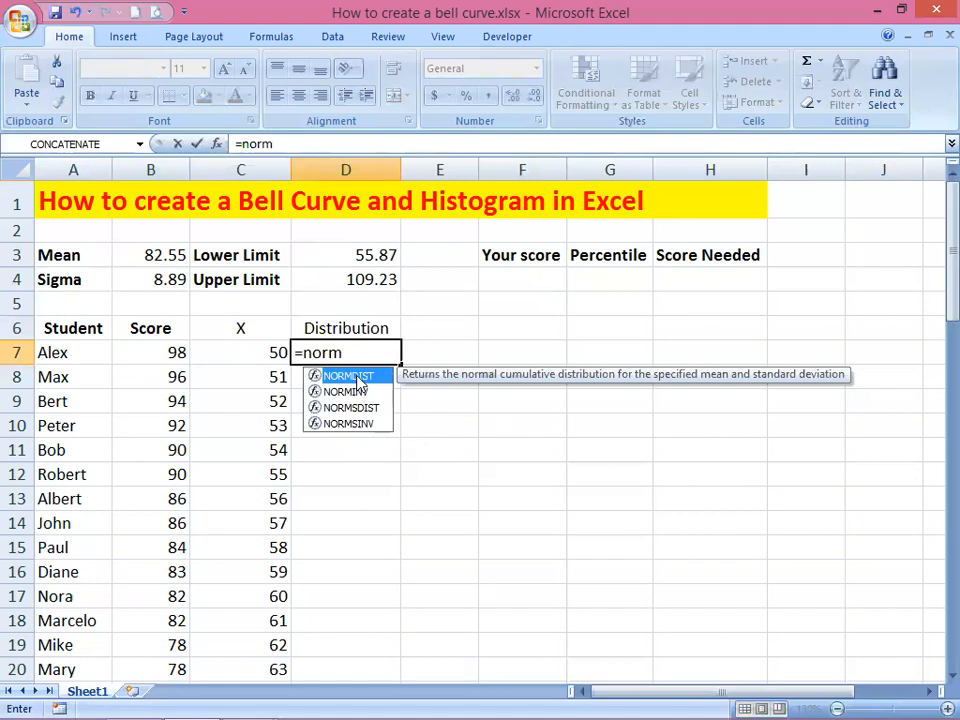
pyautogui.press('Tab')
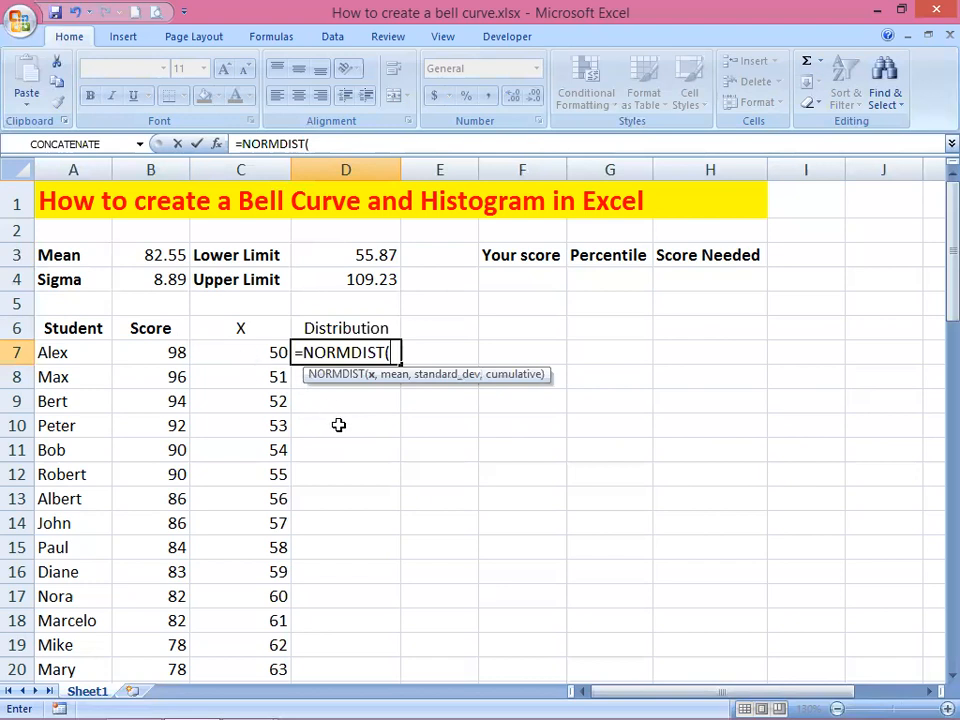
pyautogui.click(262, 353)
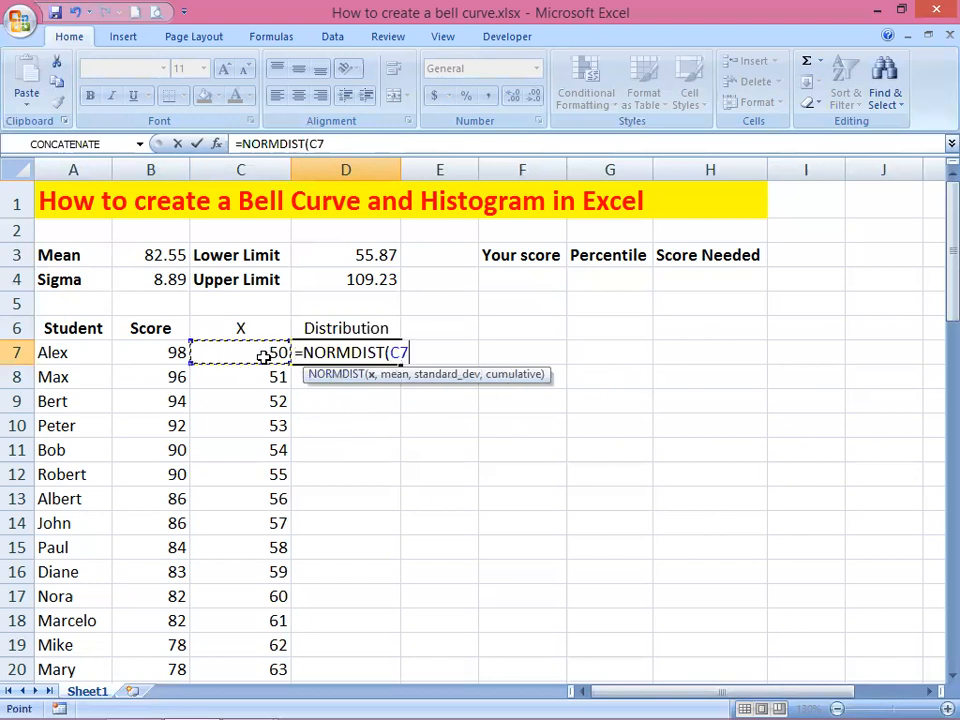
pyautogui.write(',')
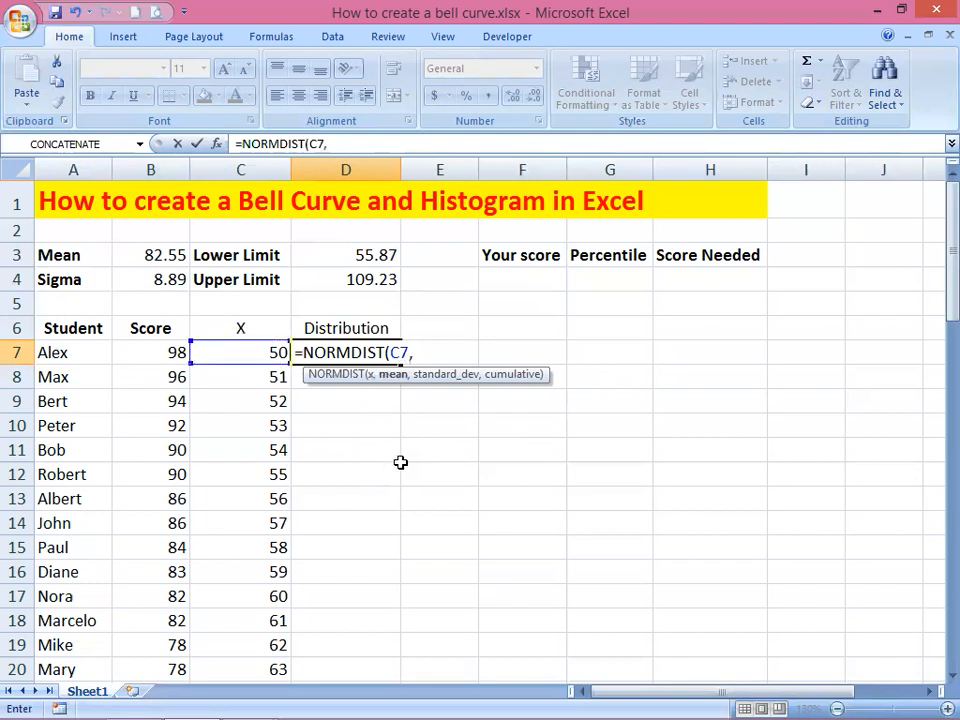
pyautogui.click(148, 256)
pyautogui.press('F4')
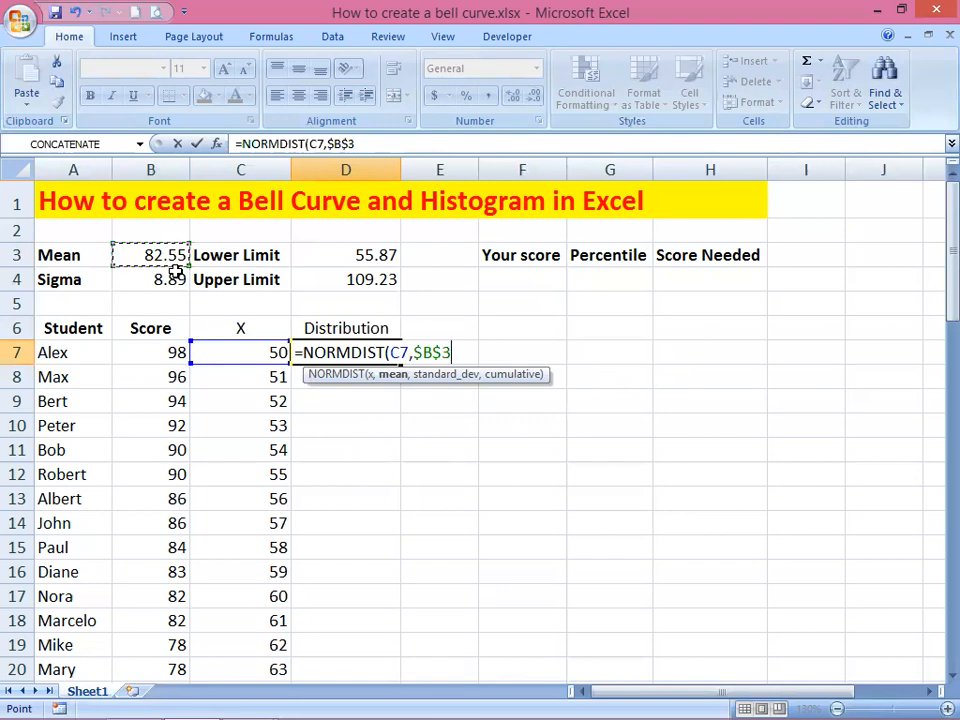
pyautogui.write(',')
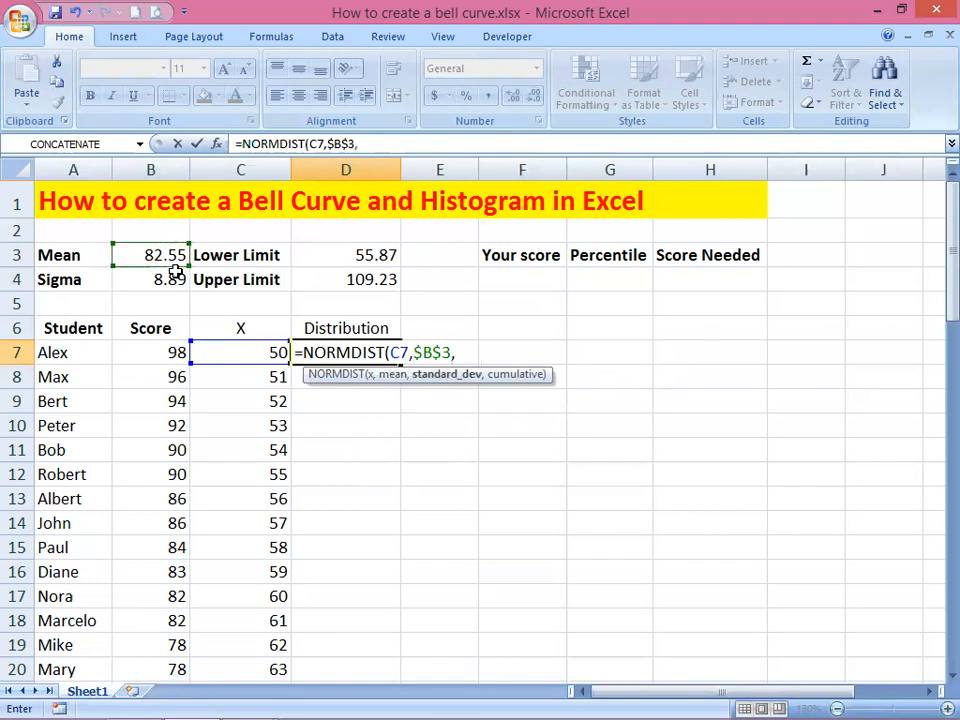
pyautogui.click(157, 275)
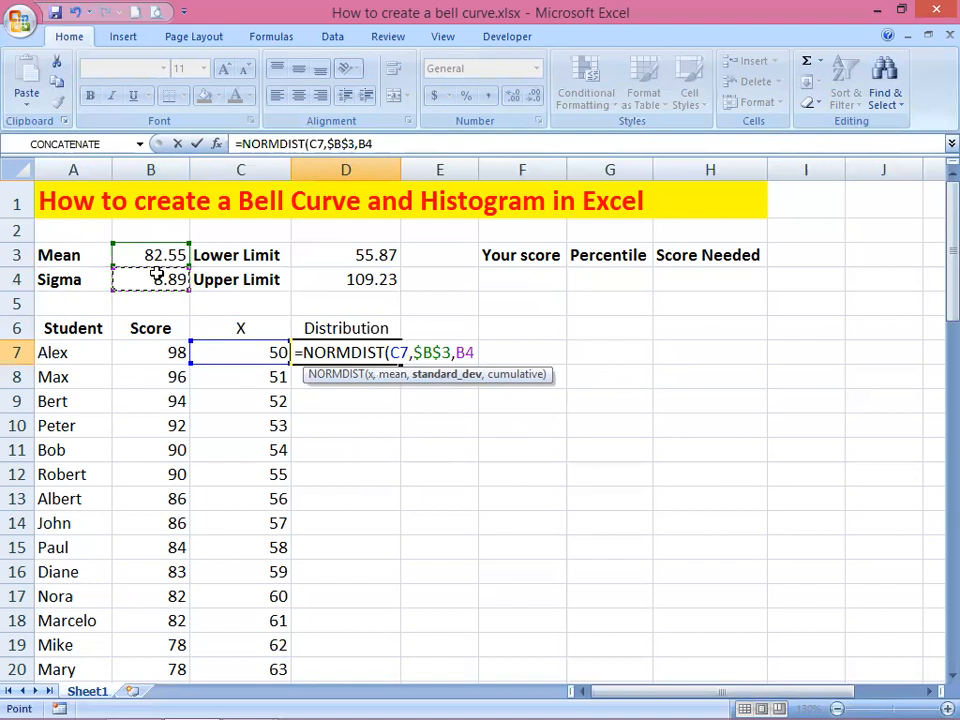
pyautogui.press('F4')
pyautogui.write(',0')
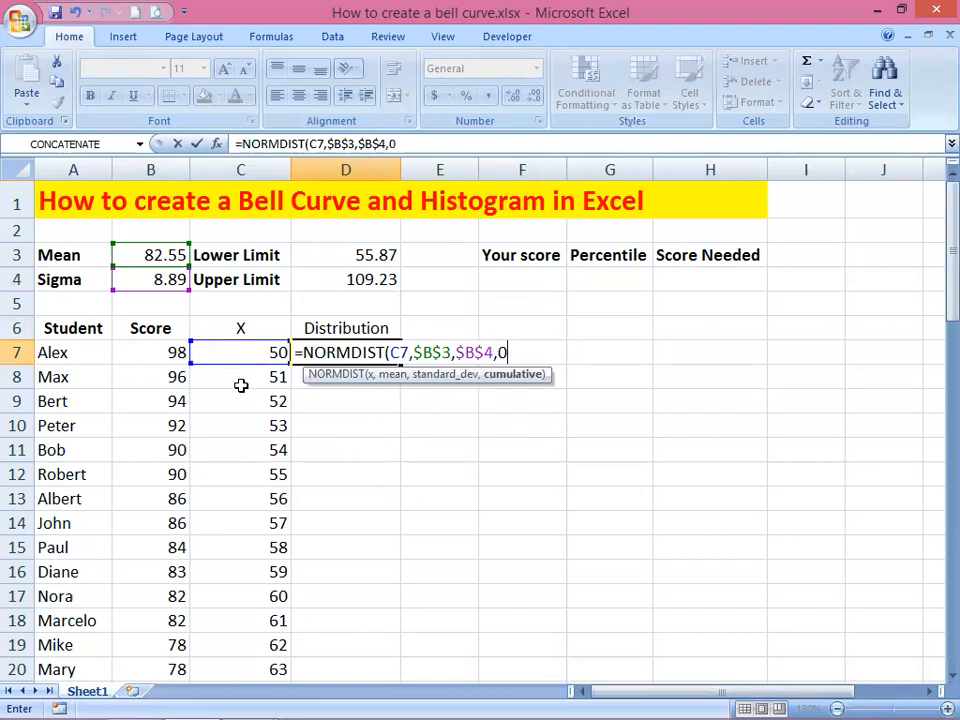
pyautogui.write(')')
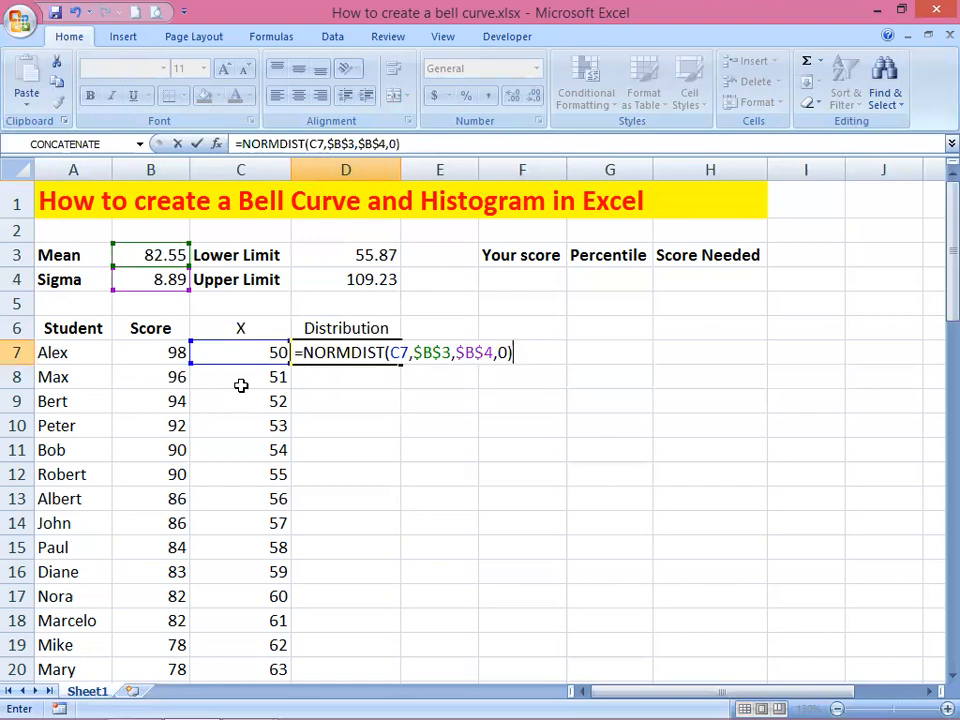
pyautogui.press('Return')
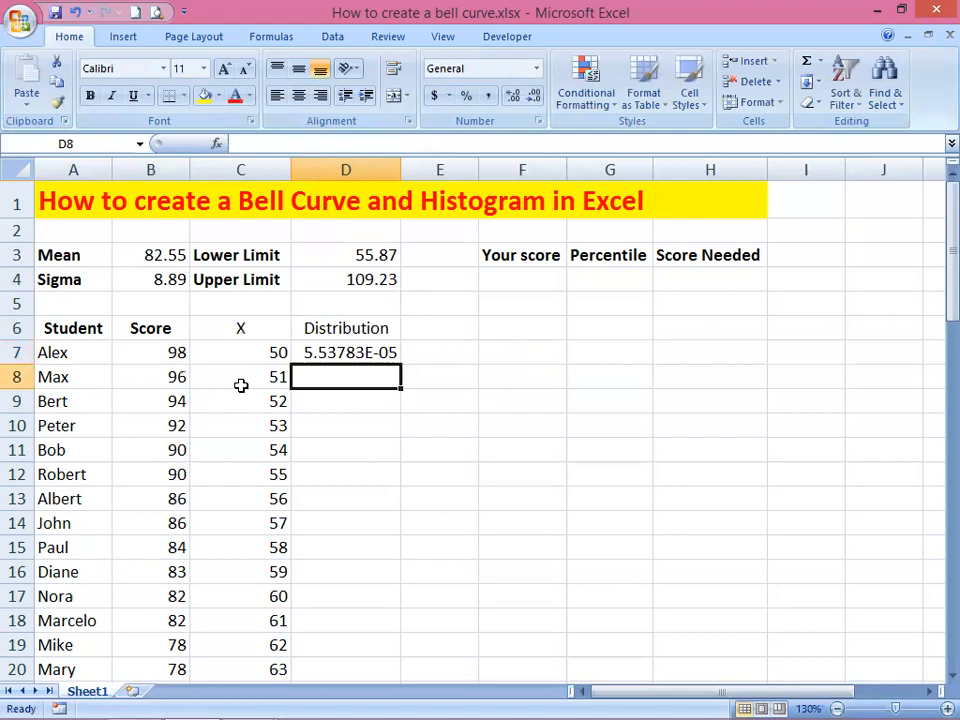
# Step: Examine the X, Mean, Standard_dev and Cumulative arguments of the NORMDIST formula in D7
pyautogui.click(325, 352)
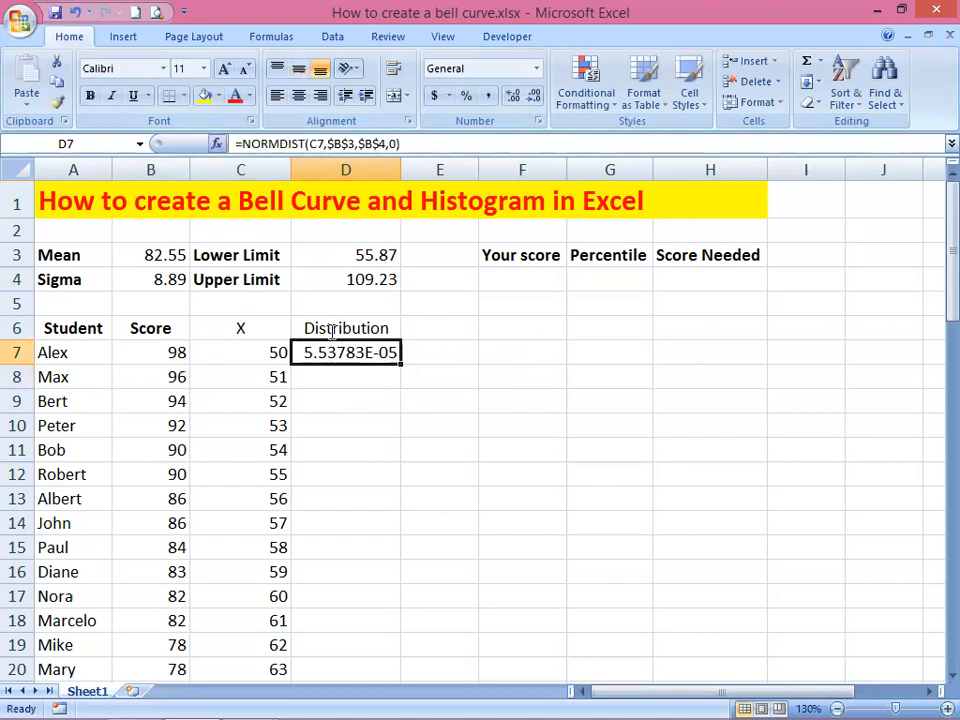
pyautogui.hotkey('shift', 'F3')
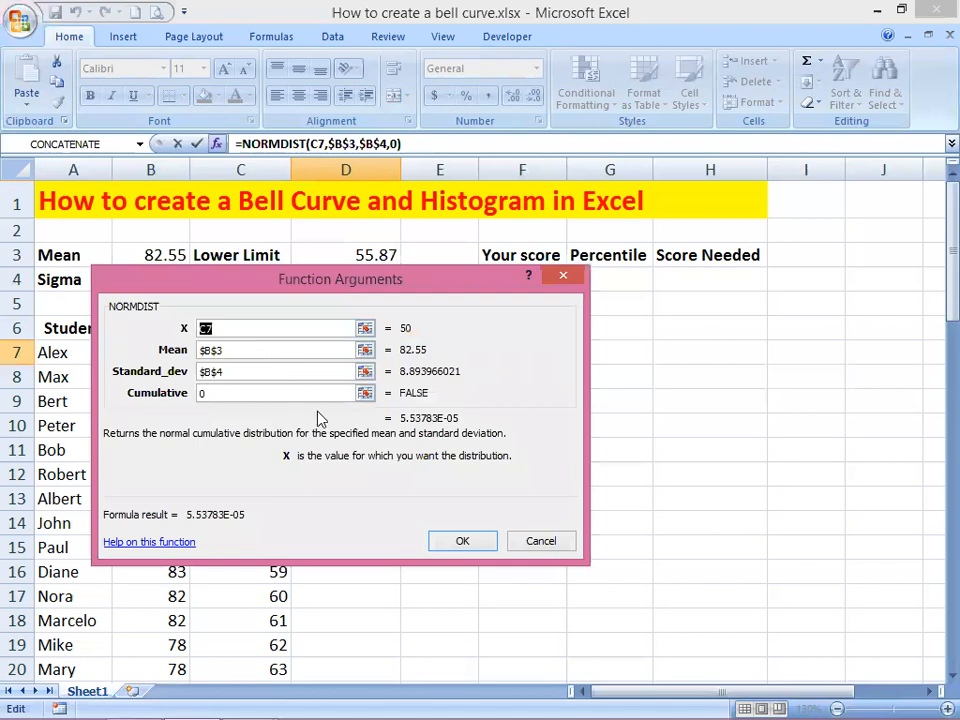
pyautogui.click(227, 328)
pyautogui.click(237, 352)
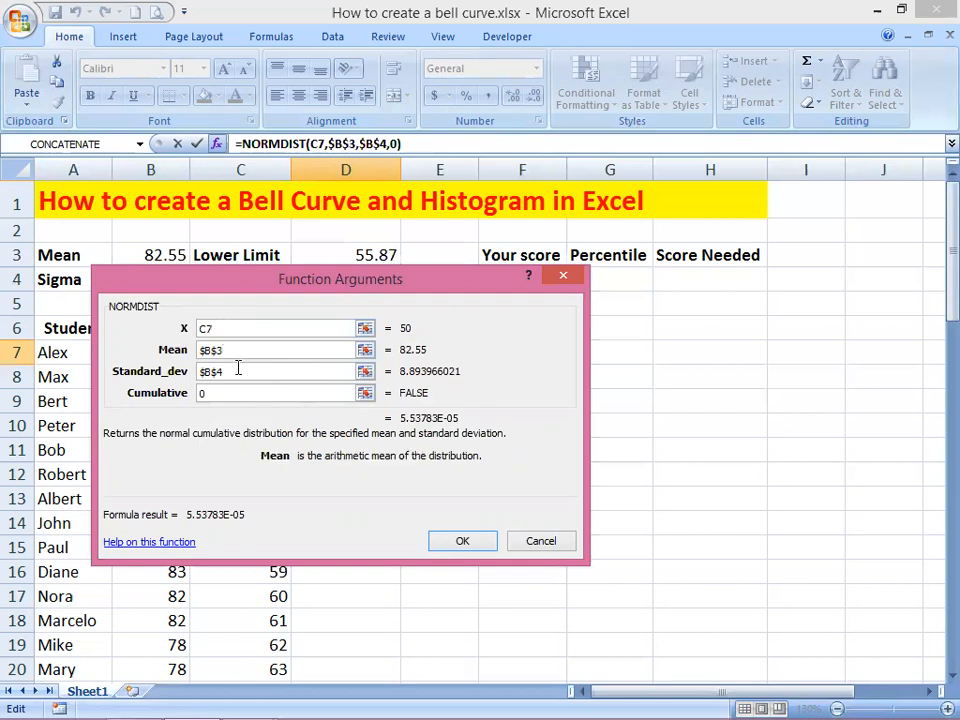
pyautogui.click(238, 370)
pyautogui.click(242, 393)
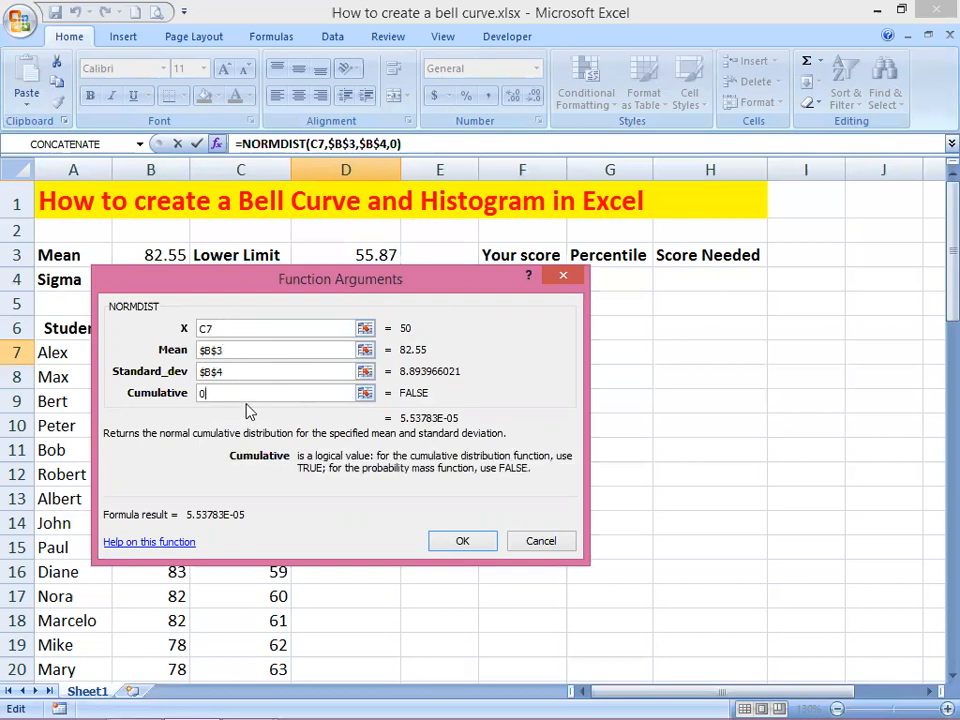
pyautogui.click(227, 328)
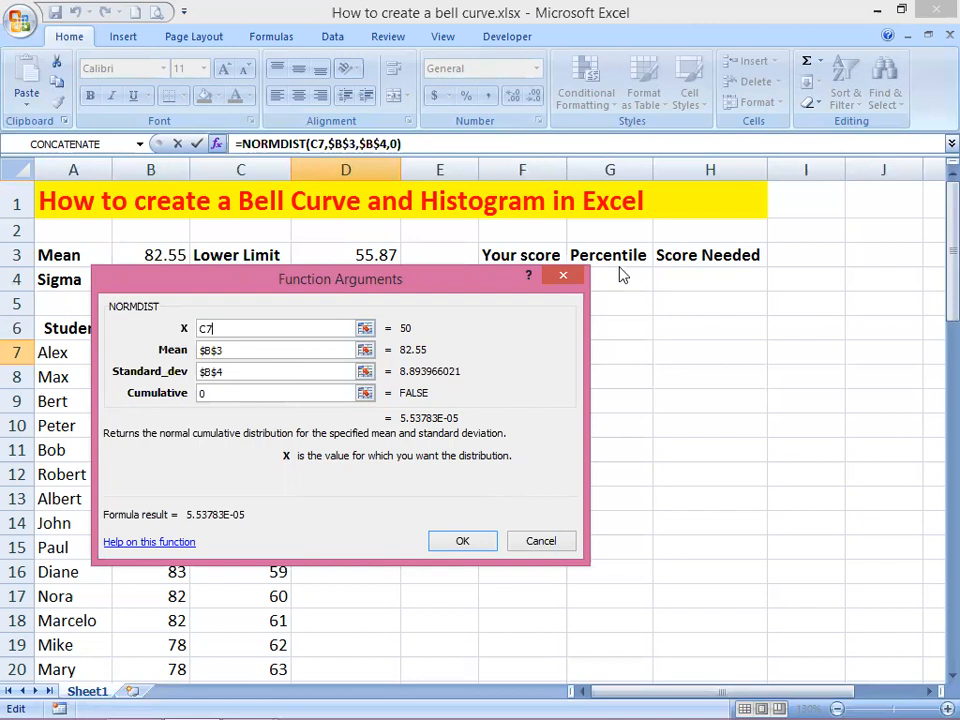
pyautogui.moveTo(458, 449); pyautogui.dragTo(682, 424)
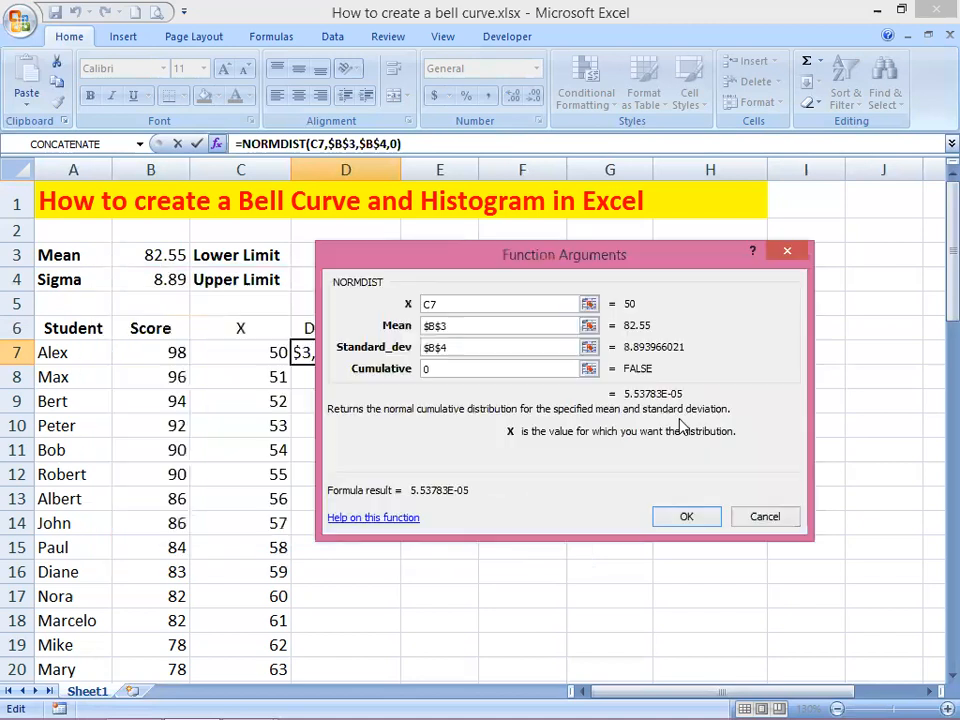
pyautogui.click(470, 369)
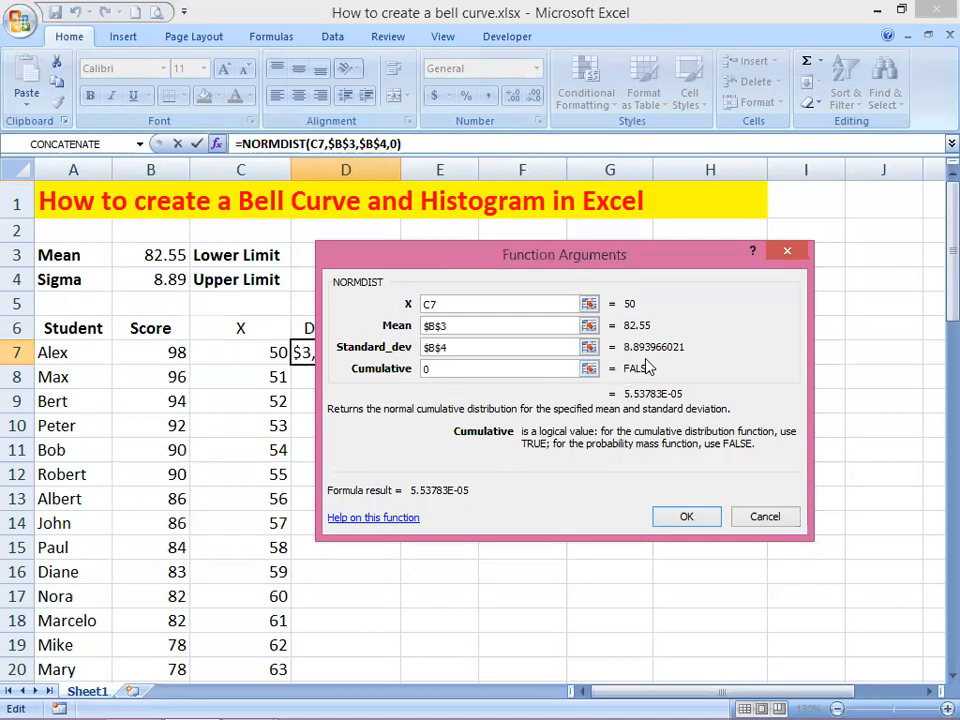
pyautogui.click(689, 521)
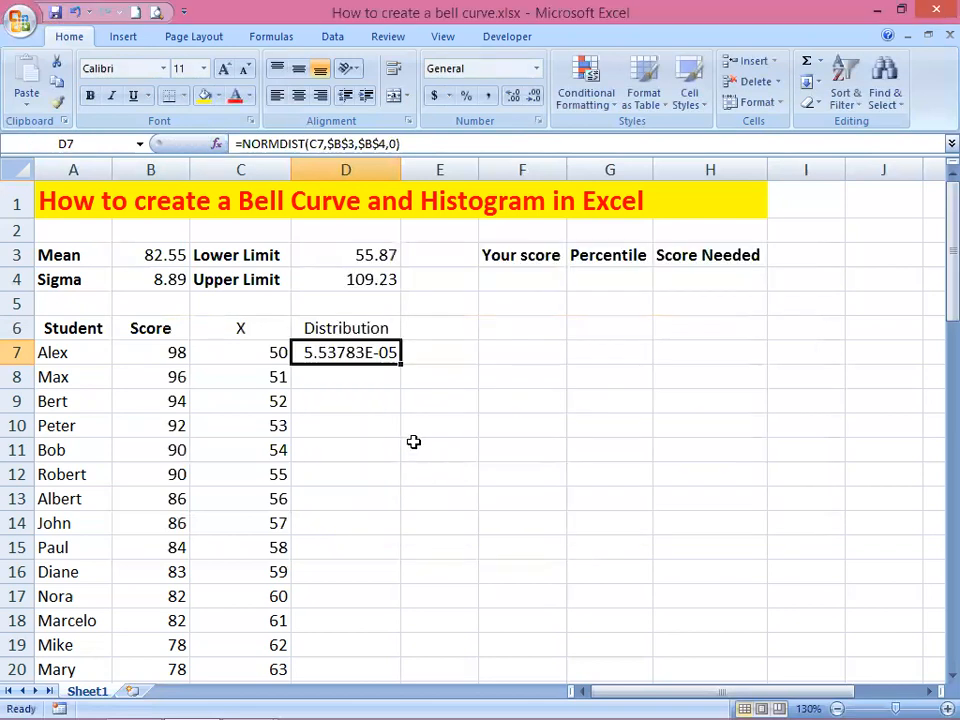
# Step: Fill the NORMDIST formula from D7 down to D69, alongside the whole X series, and check the filled values
pyautogui.doubleClick(401, 363)
pyautogui.scroll(-11, 467, 394)
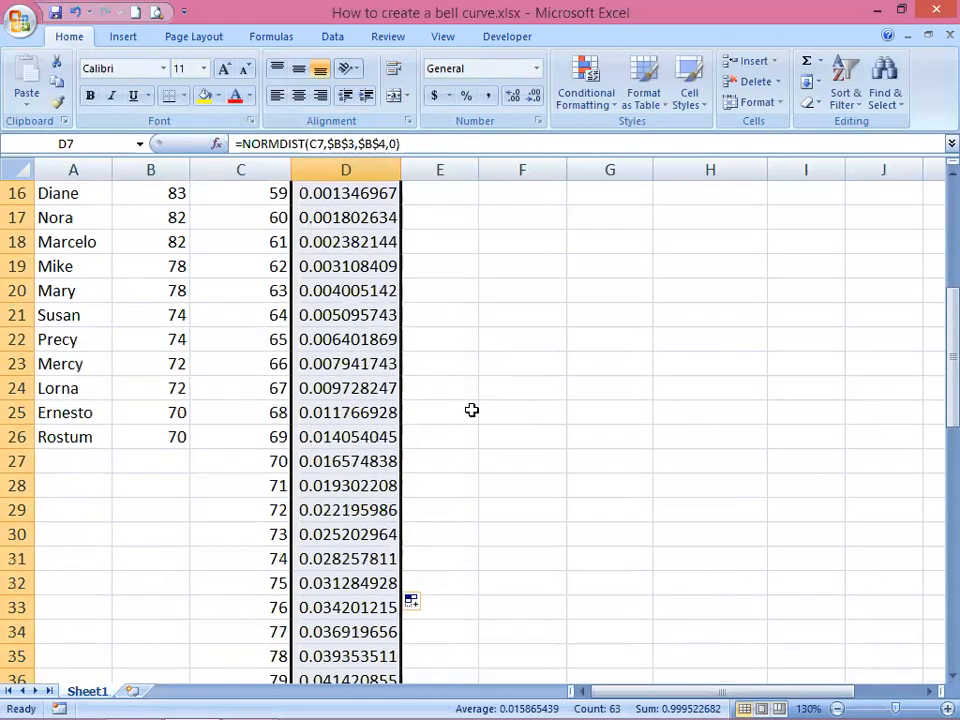
pyautogui.scroll(-10, 481, 417)
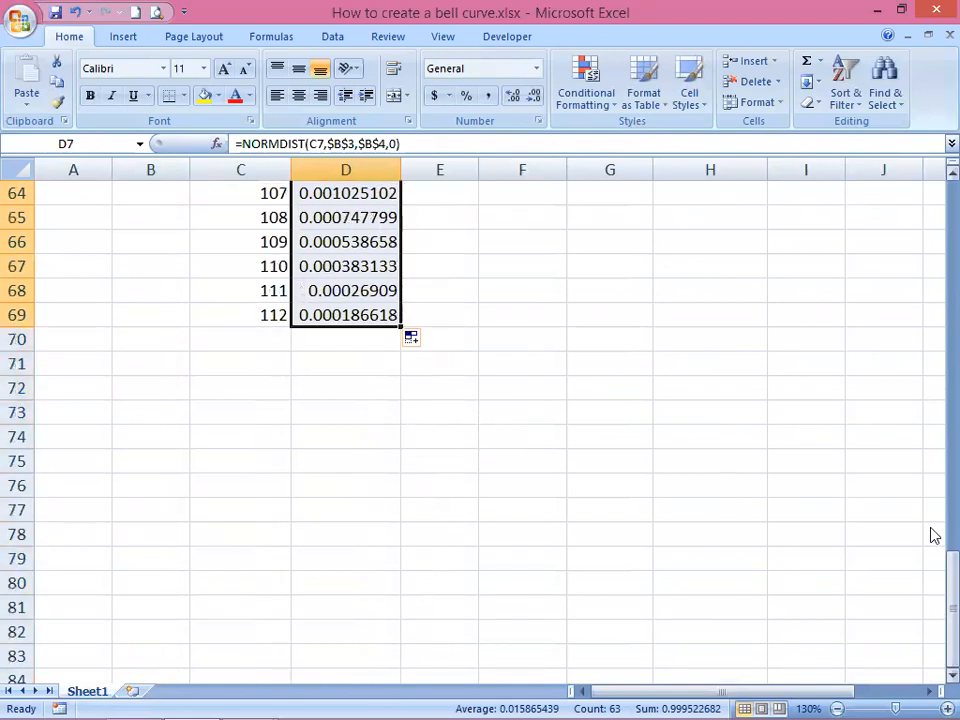
pyautogui.moveTo(933, 582); pyautogui.dragTo(932, 200)
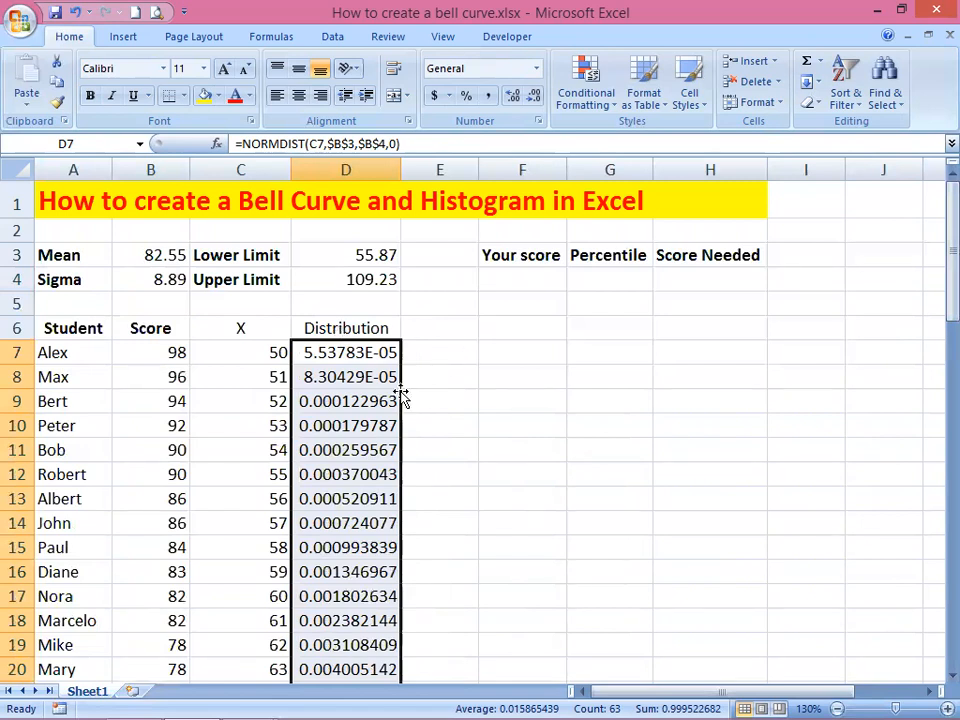
# Step: Insert a basic 2-D area chart of the Distribution column, D6:D69 including its heading
pyautogui.moveTo(341, 334); pyautogui.dragTo(343, 686)
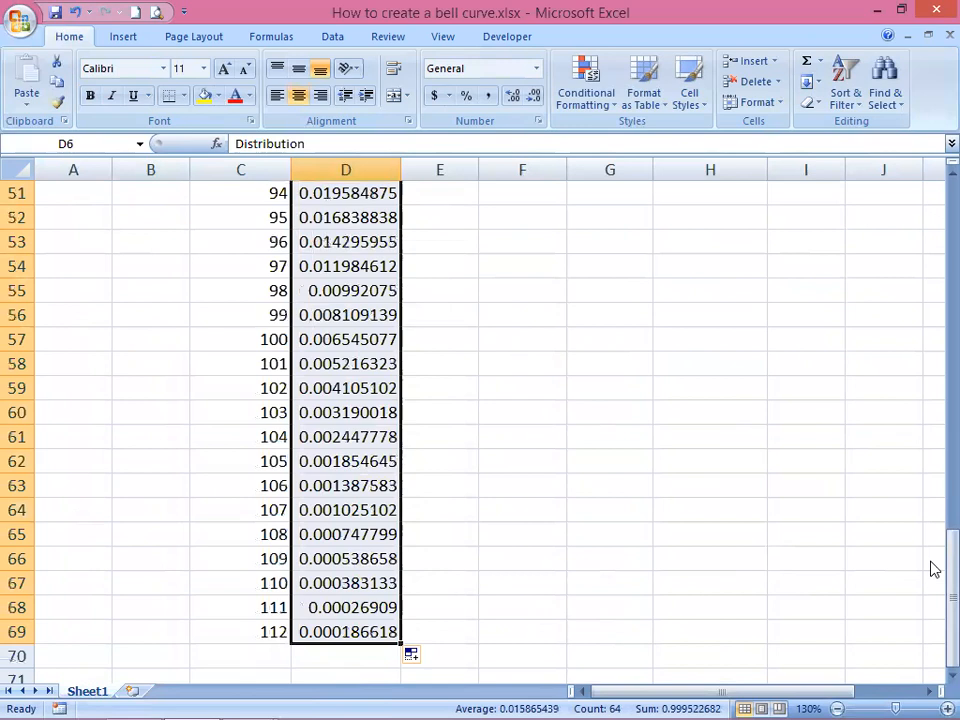
pyautogui.moveTo(932, 561); pyautogui.dragTo(876, 209)
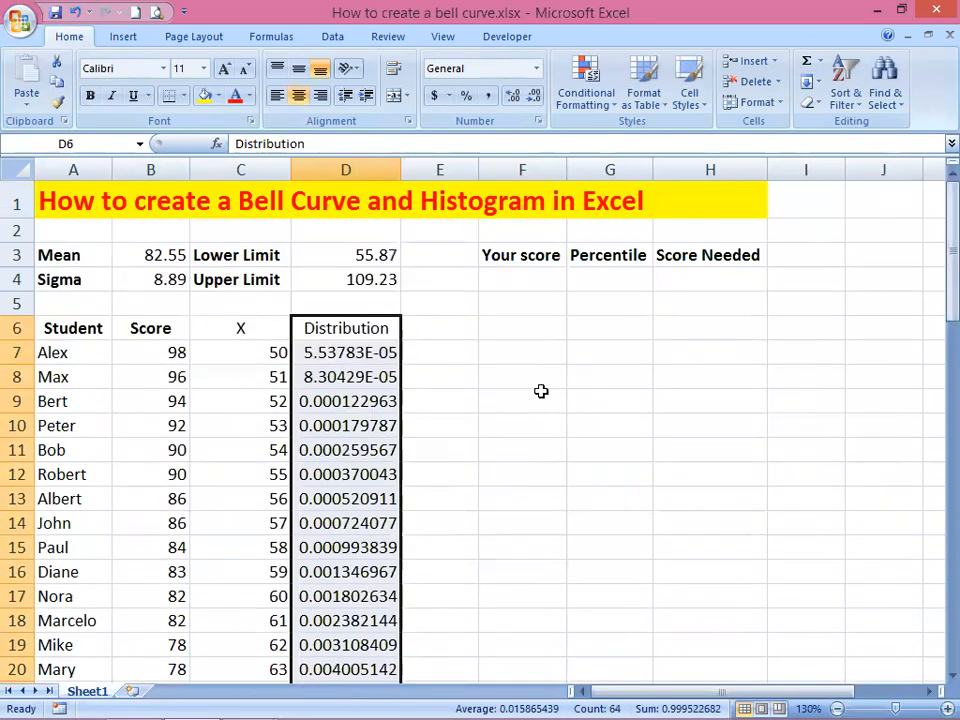
pyautogui.click(125, 36)
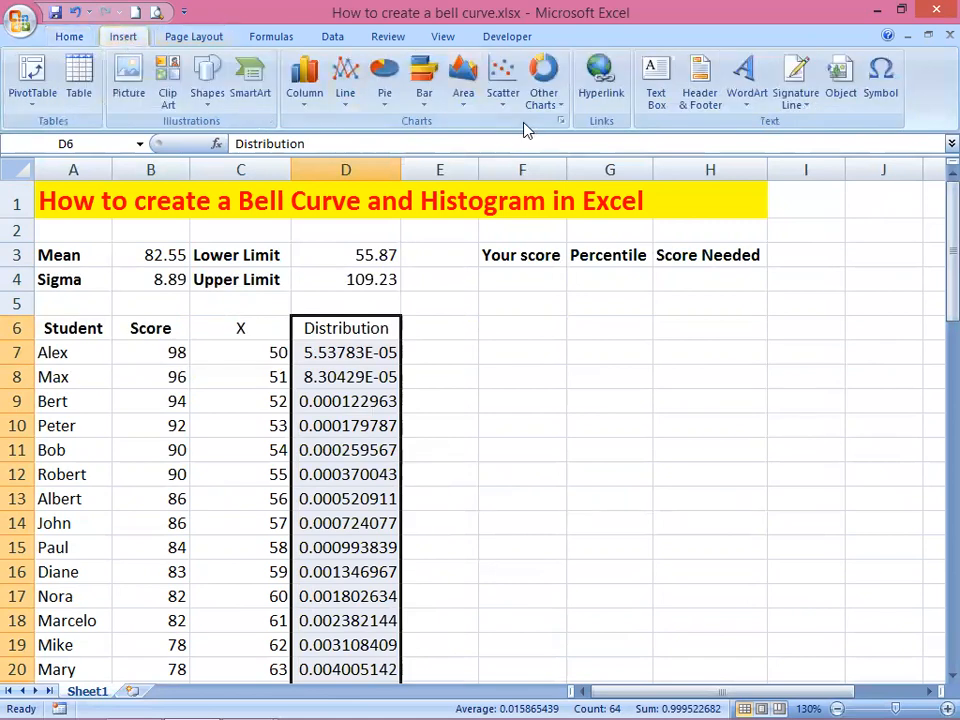
pyautogui.click(464, 78)
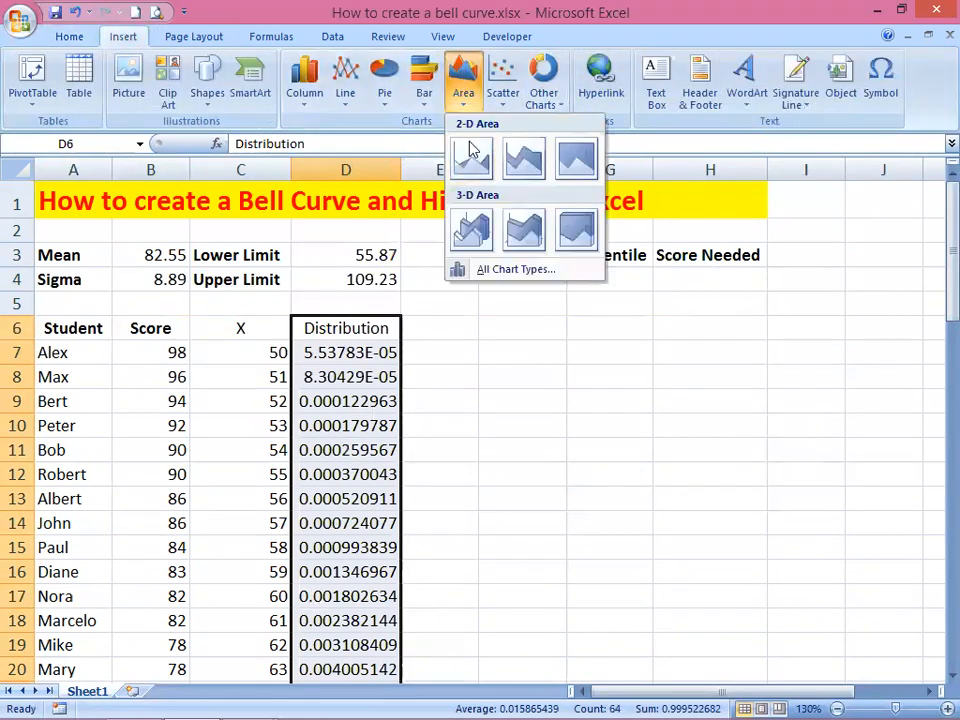
pyautogui.click(472, 153)
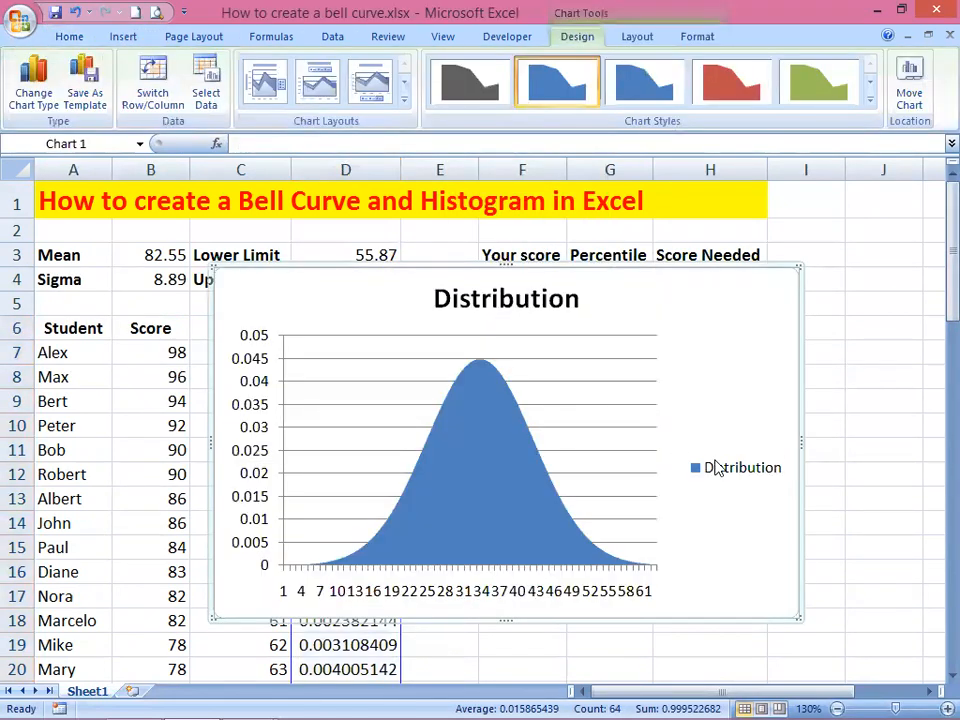
# Step: Delete the legend, the title and the horizontal gridlines from the distribution chart
pyautogui.click(738, 472)
pyautogui.press('Delete')
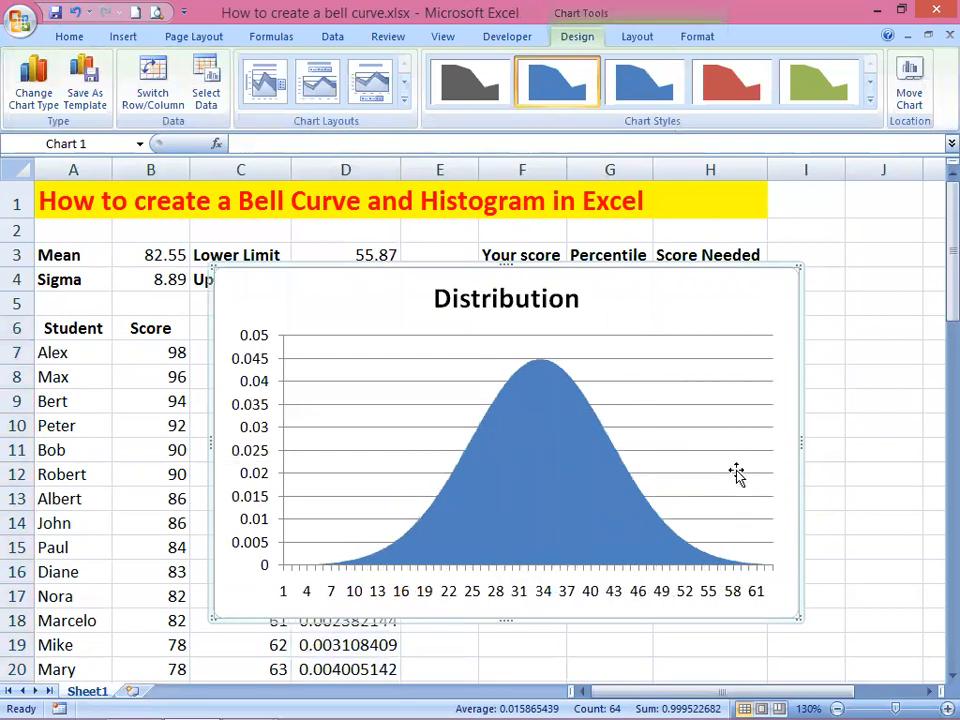
pyautogui.click(501, 304)
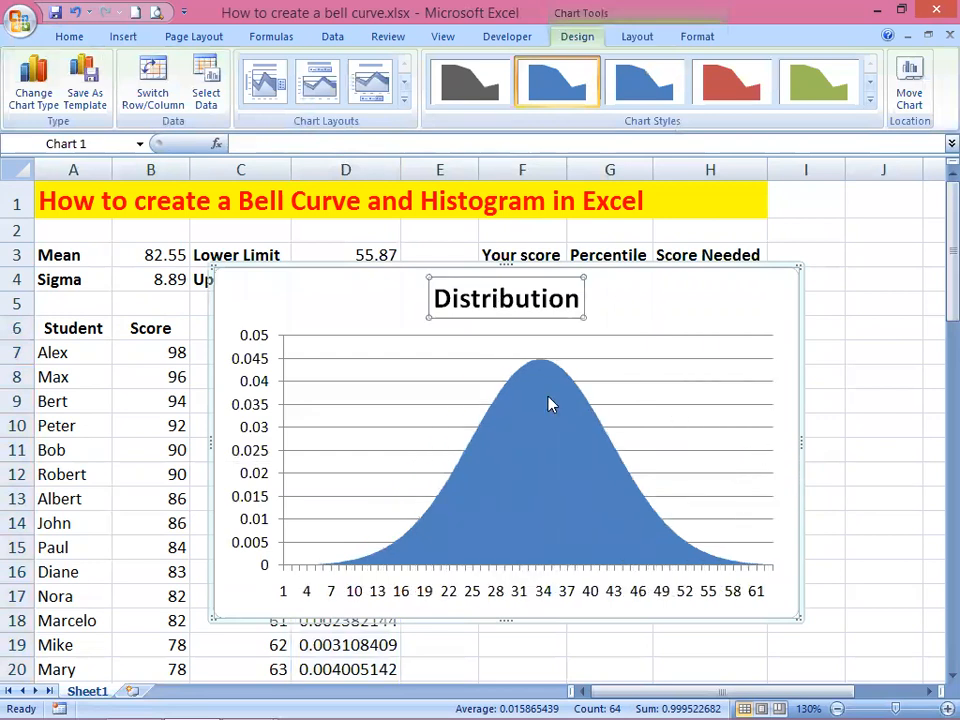
pyautogui.press('Delete')
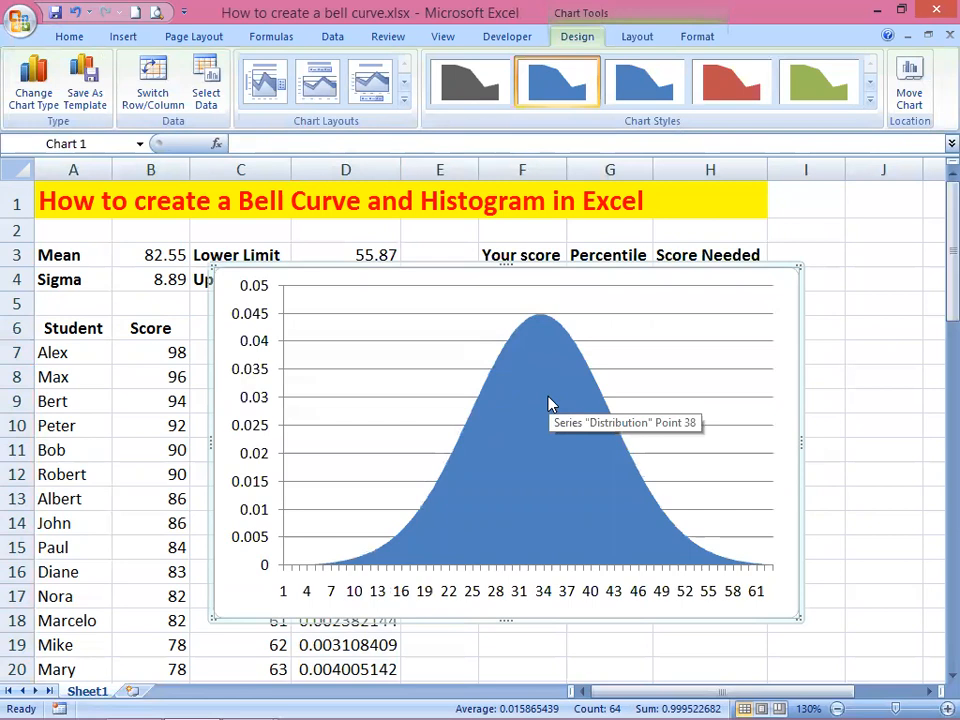
pyautogui.click(334, 398)
pyautogui.press('Delete')
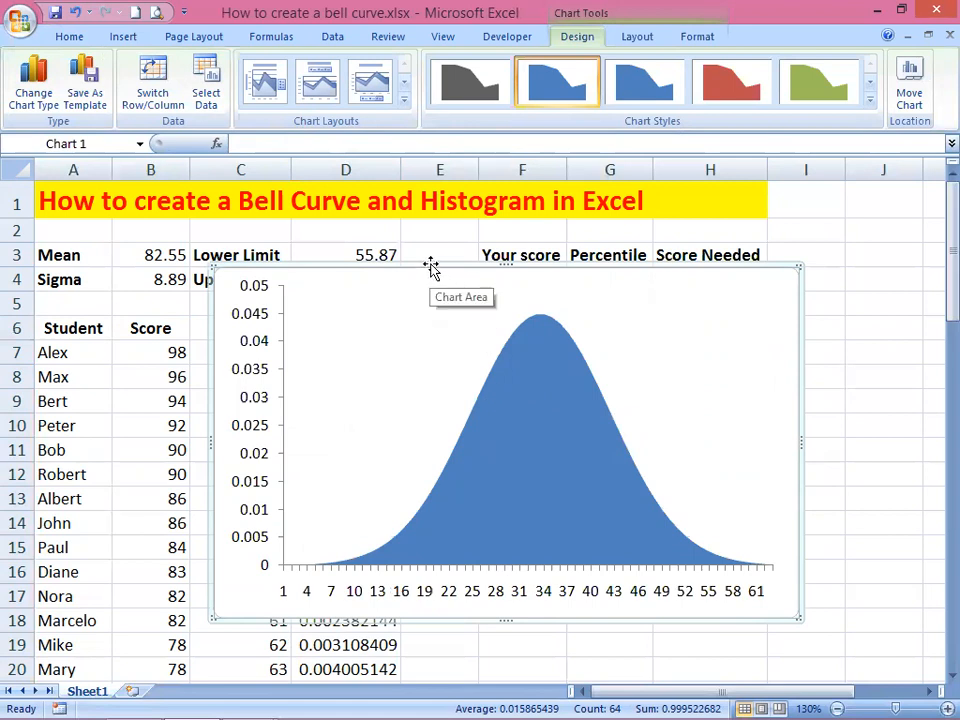
# Step: Move the chart clear of the data columns so its upper-left corner sits in column G at row 7
pyautogui.moveTo(431, 266); pyautogui.dragTo(759, 340)
pyautogui.moveTo(756, 686); pyautogui.dragTo(752, 684)
pyautogui.moveTo(685, 343); pyautogui.dragTo(769, 350)
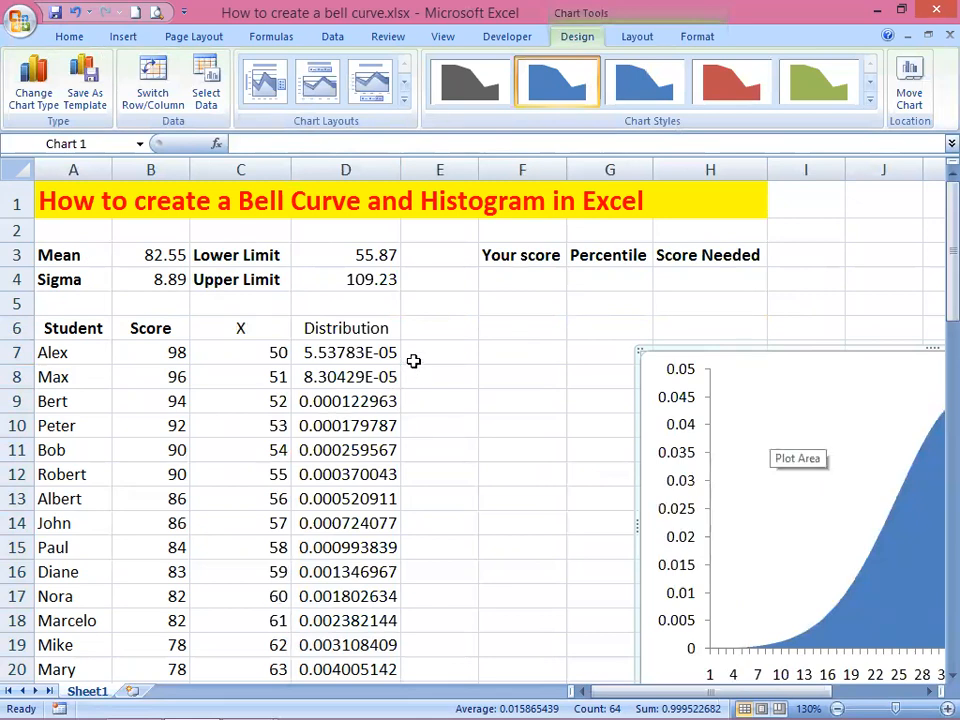
# Step: Enter the heading formula ="Area = "&$F$4 in E6, beside the Distribution heading
pyautogui.click(421, 328)
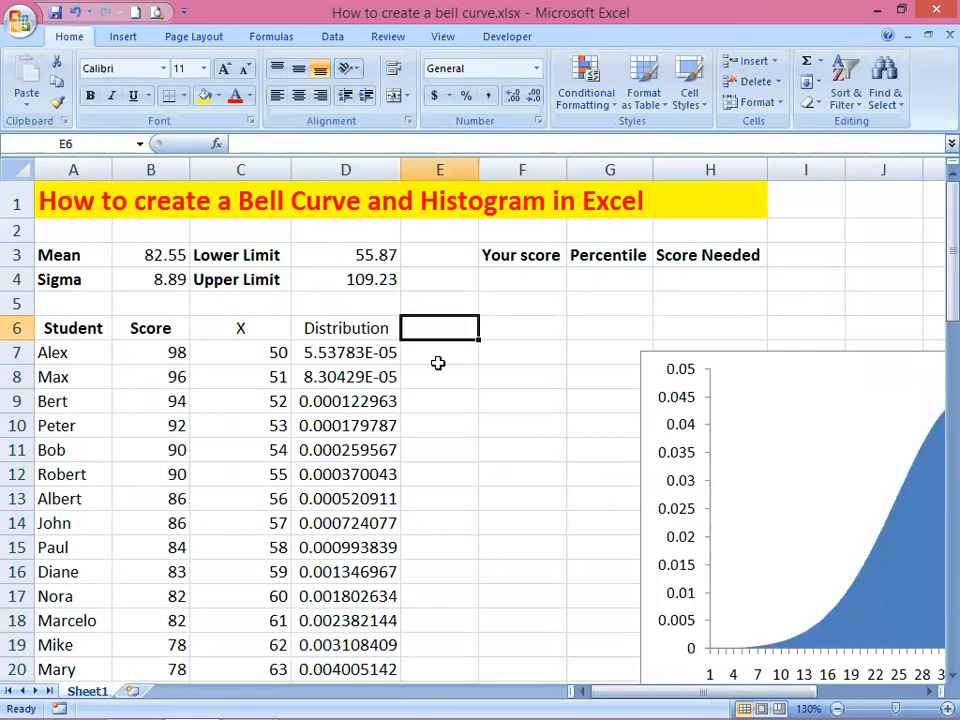
pyautogui.write('=')
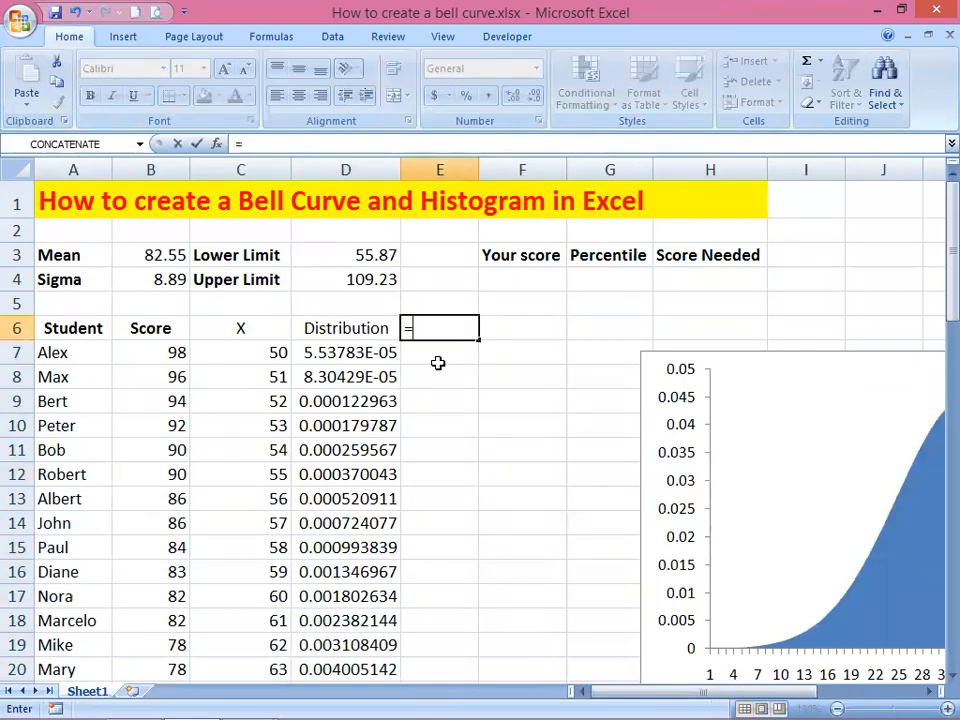
pyautogui.write('"Area')
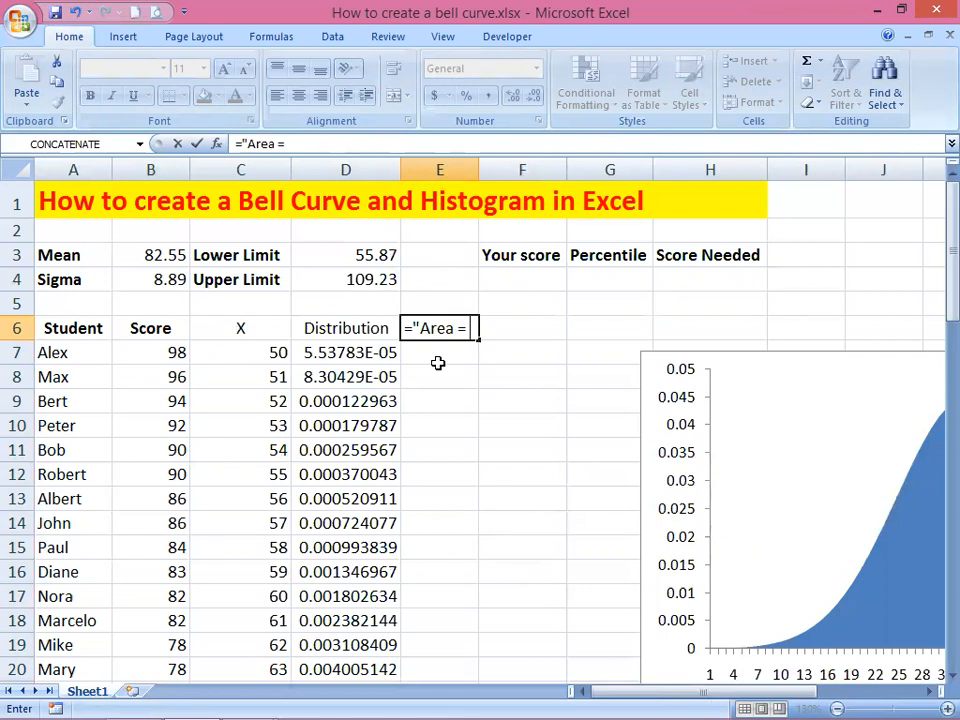
pyautogui.write('= "&')
pyautogui.click(530, 282)
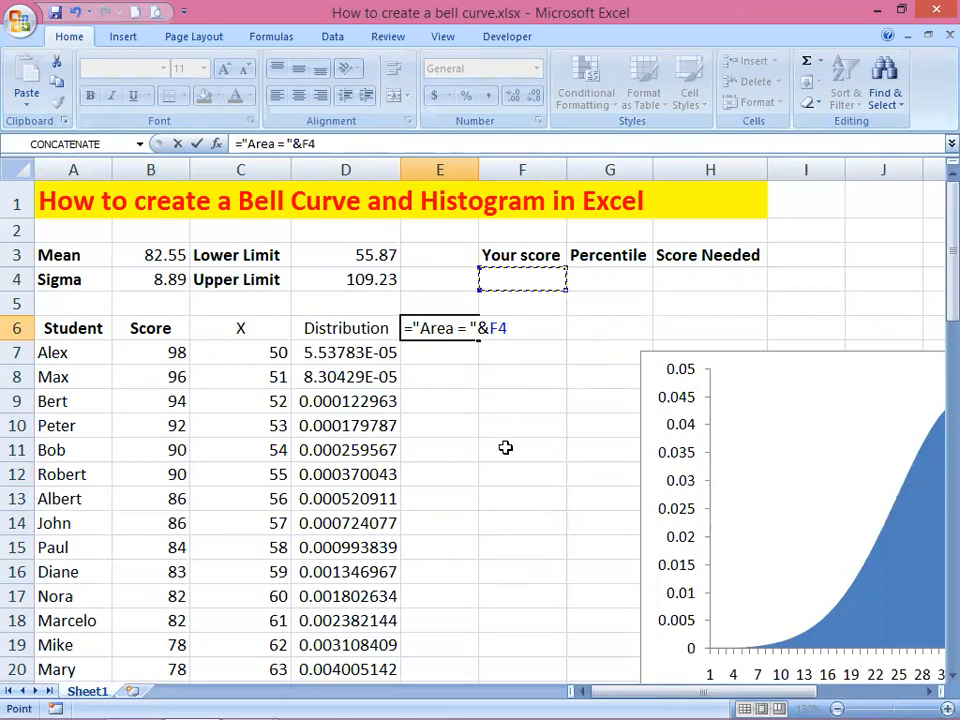
pyautogui.press('F4')
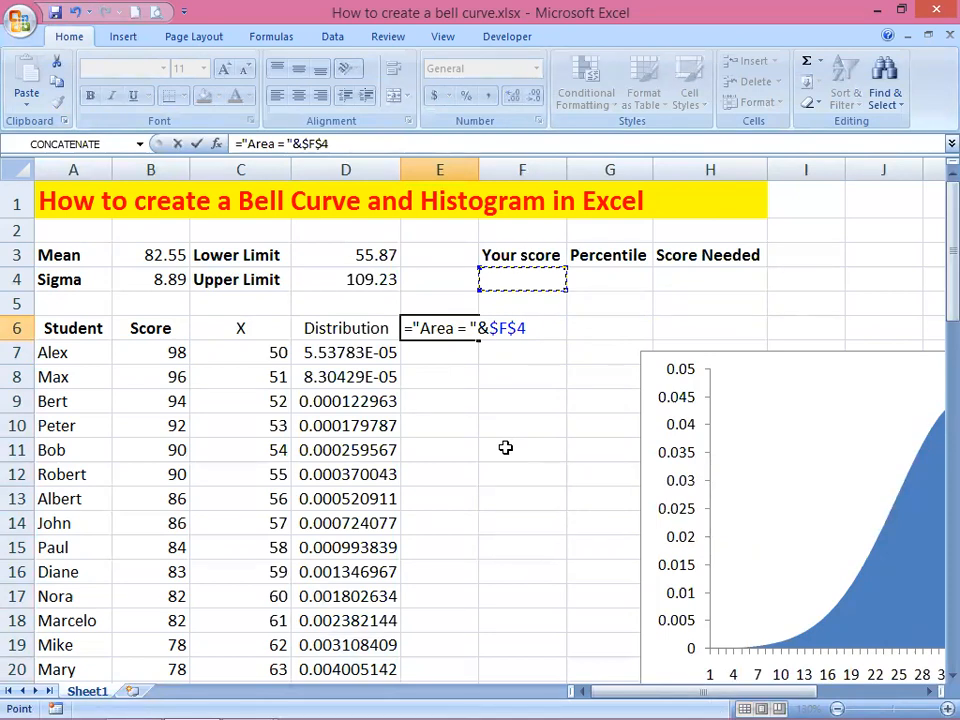
pyautogui.press('Return')
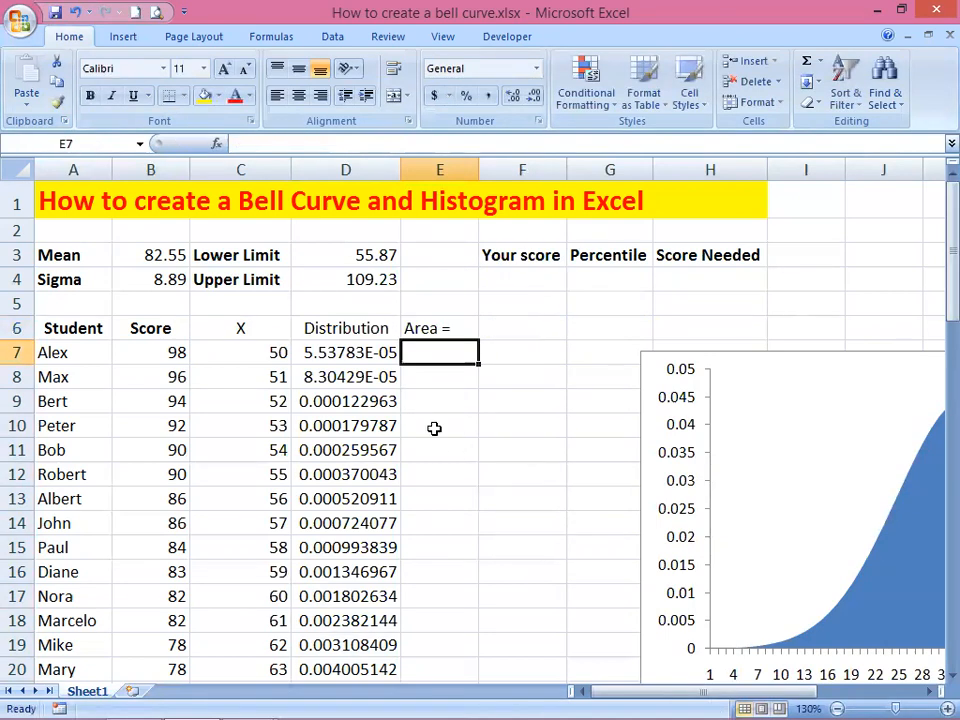
# Step: Change the E6 heading formula to ="Area for X = "&$F$4 and widen column E to fit the text
pyautogui.click(423, 330)
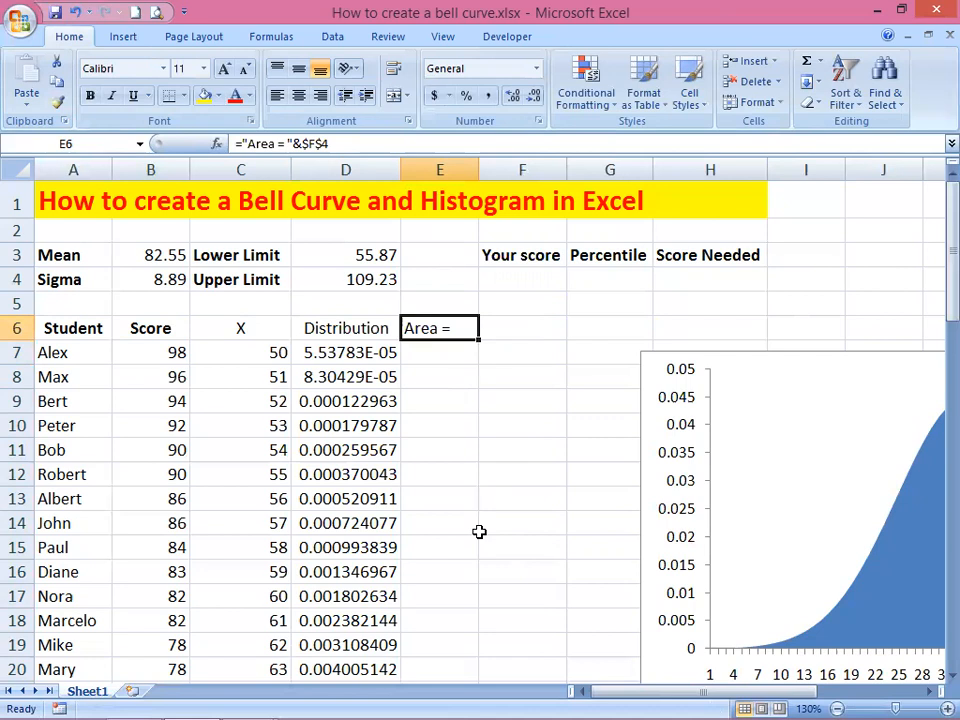
pyautogui.press('F2')
pyautogui.press('Left')
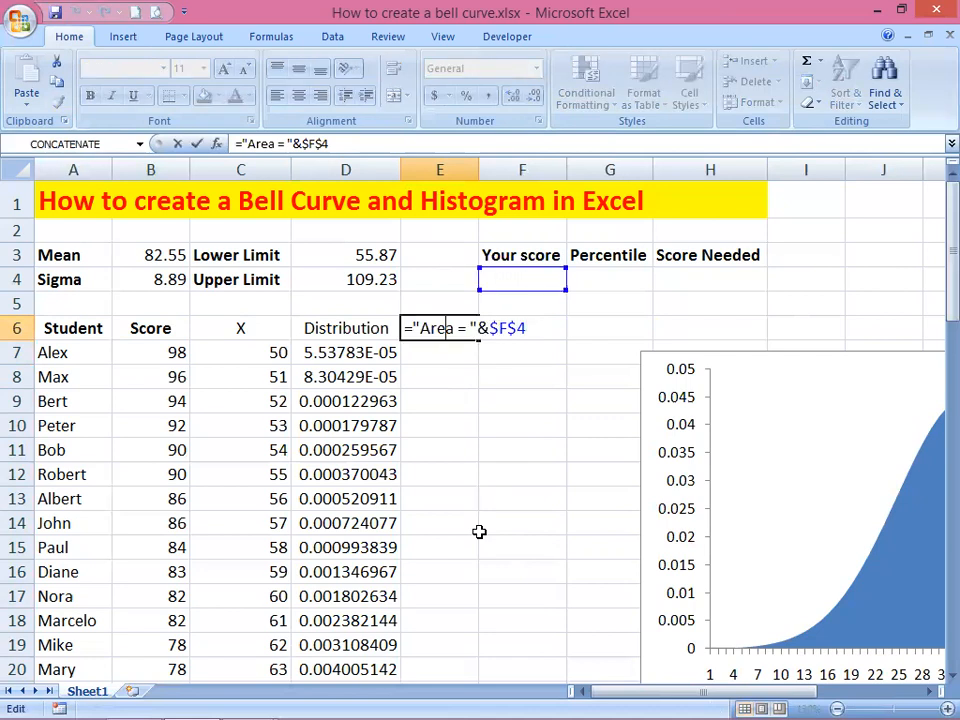
pyautogui.write('for X')
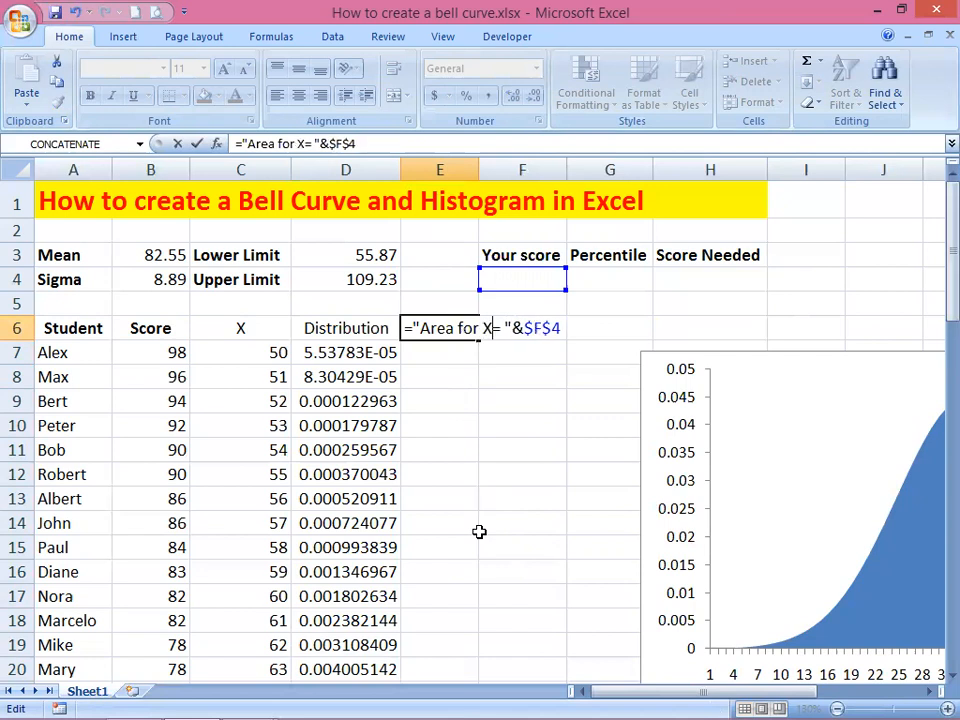
pyautogui.press('Return')
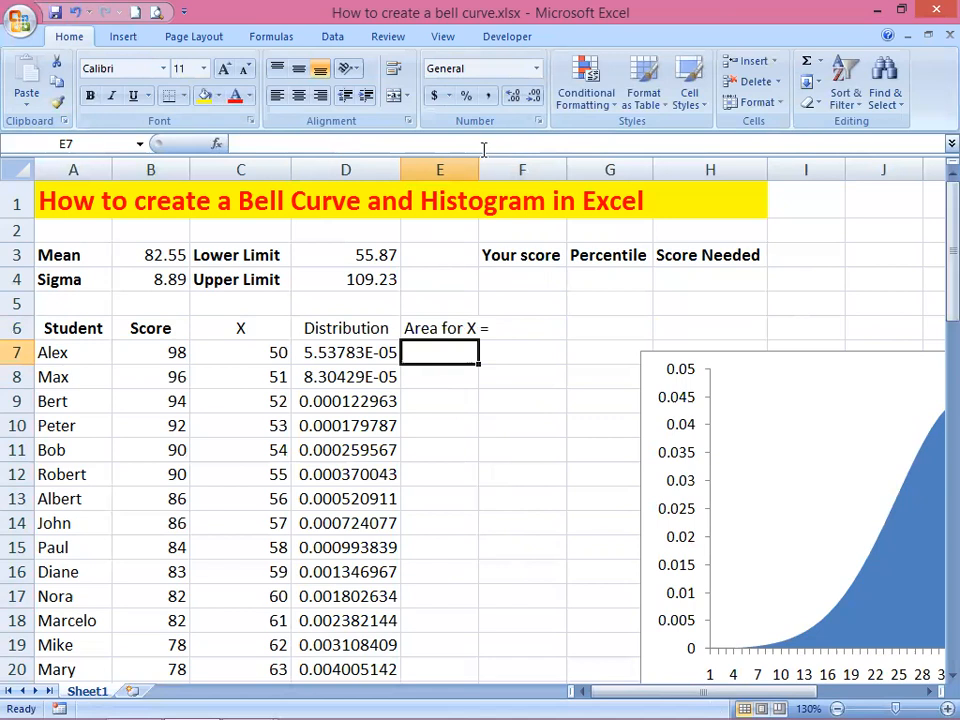
pyautogui.moveTo(475, 162); pyautogui.dragTo(519, 163)
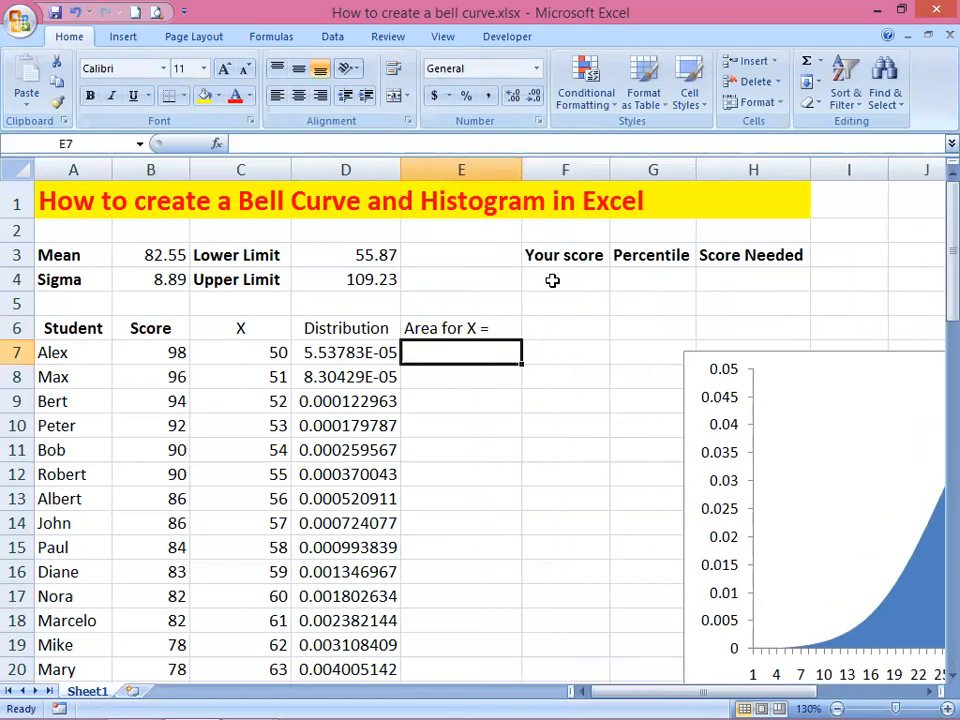
# Step: Test the linked heading by entering 60, 70, 90 and 75 as Your score in F4, ending with 70
pyautogui.click(555, 280)
pyautogui.write('60')
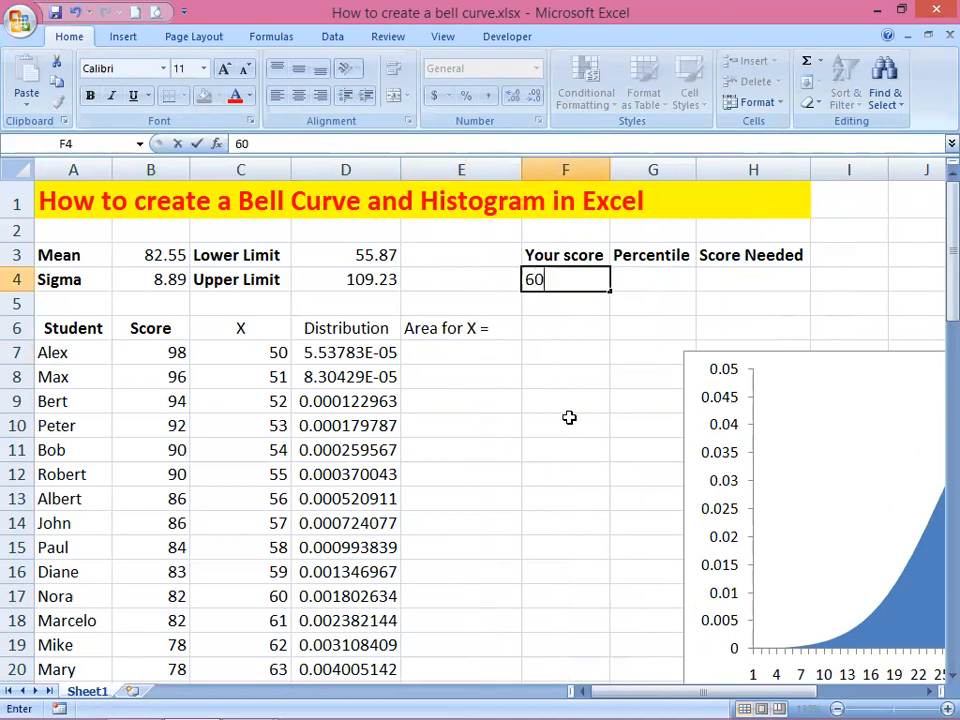
pyautogui.hotkey('ctrl', 'Return')
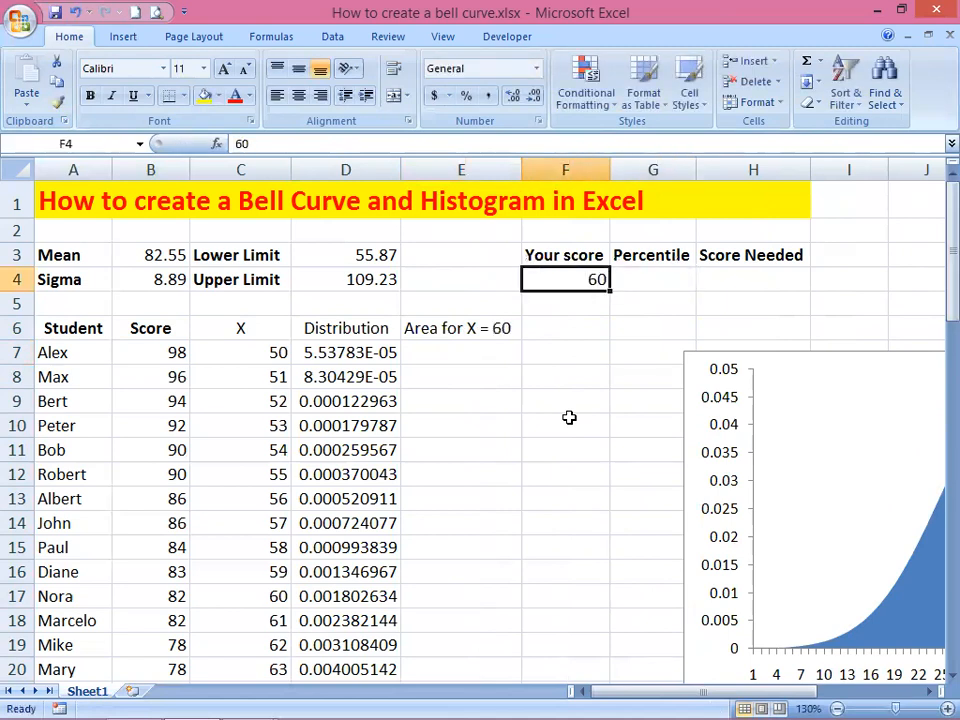
pyautogui.write('70')
pyautogui.press('Tab')
pyautogui.press('Left')
pyautogui.write('90')
pyautogui.press('Tab')
pyautogui.press('Left')
pyautogui.write('75')
pyautogui.press('Tab')
pyautogui.press('Left')
pyautogui.write('70')
pyautogui.press('Tab')
pyautogui.press('Left')
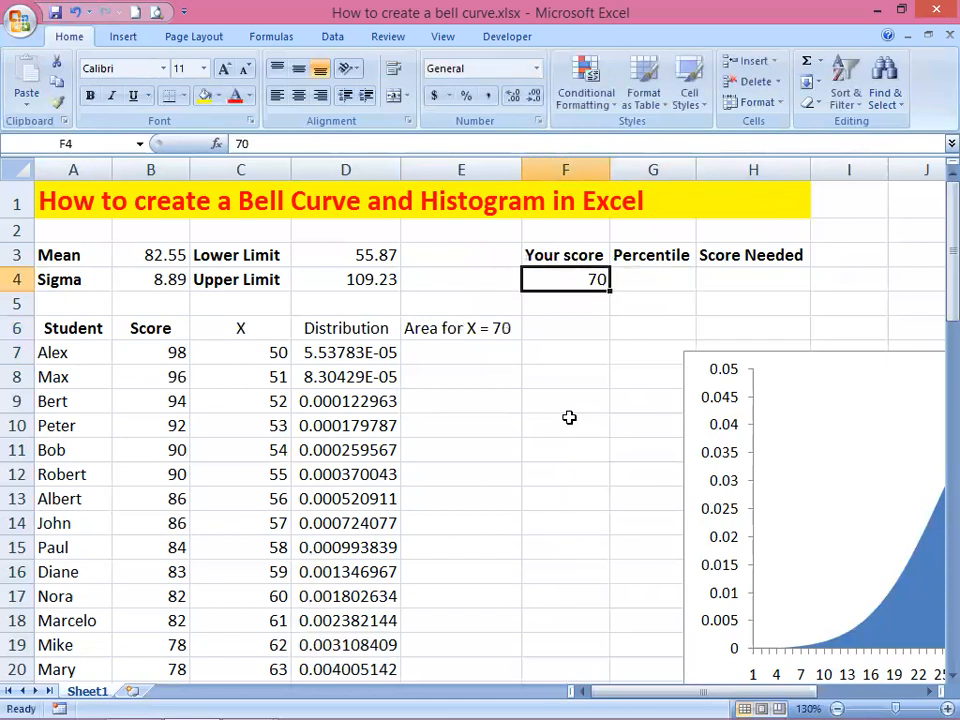
pyautogui.click(466, 327)
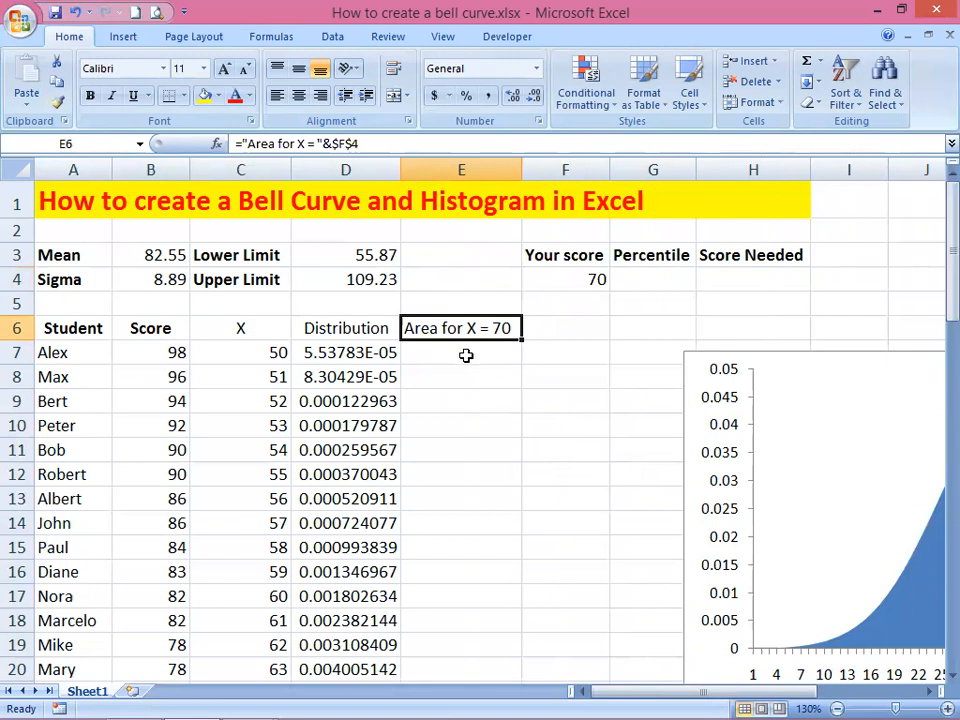
# Step: Enter =IF(C7<=$F$4,D7,"") in E7 to return the distribution value only for X up to the entered score
pyautogui.click(465, 356)
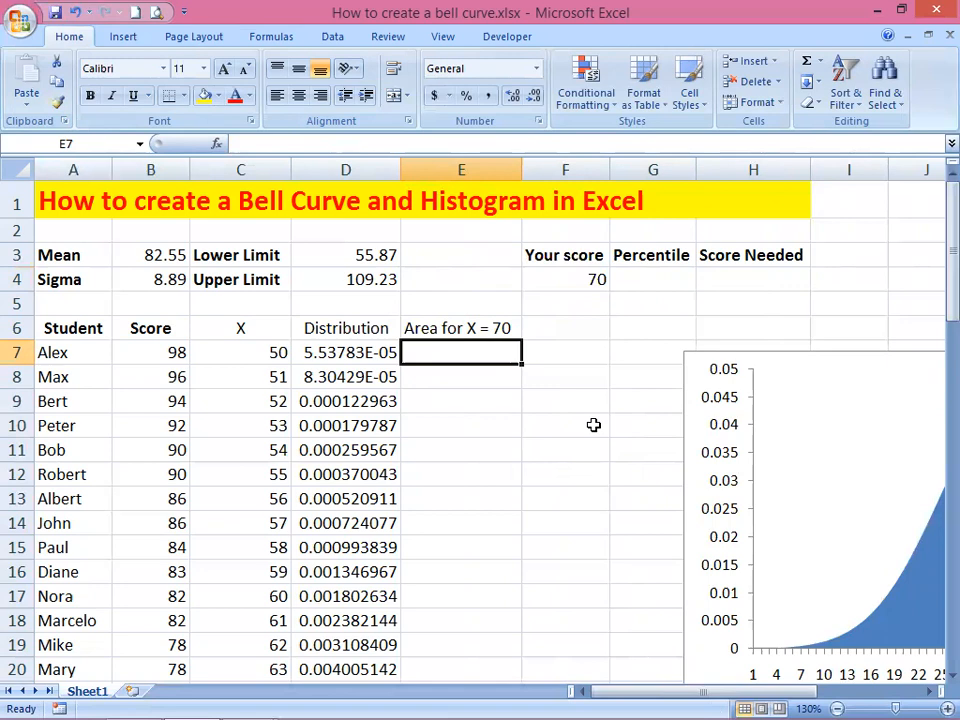
pyautogui.write('=')
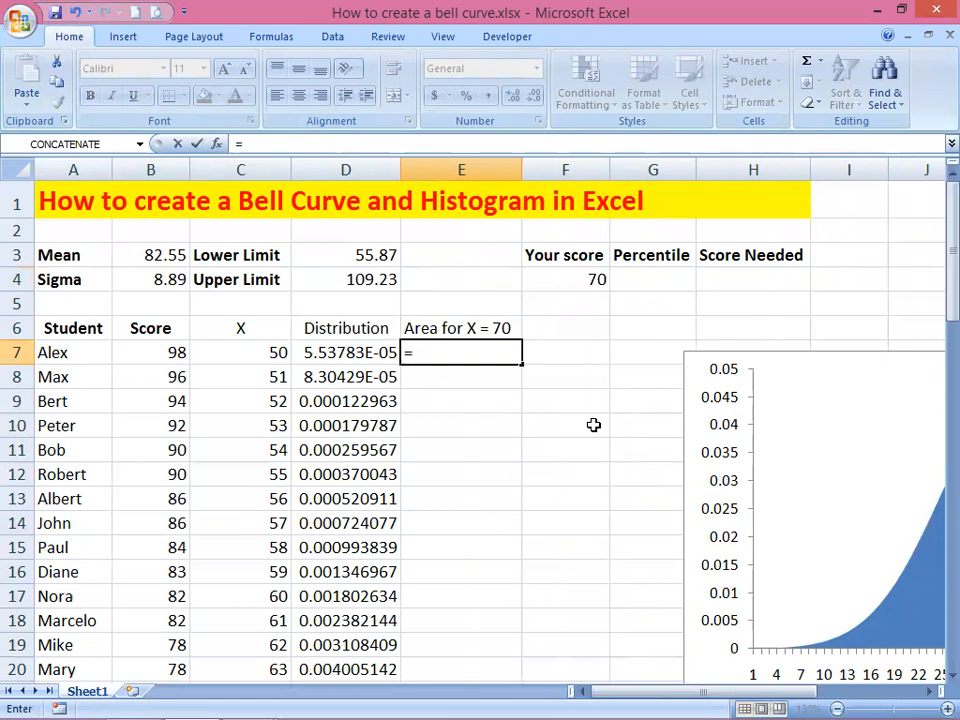
pyautogui.write('if')
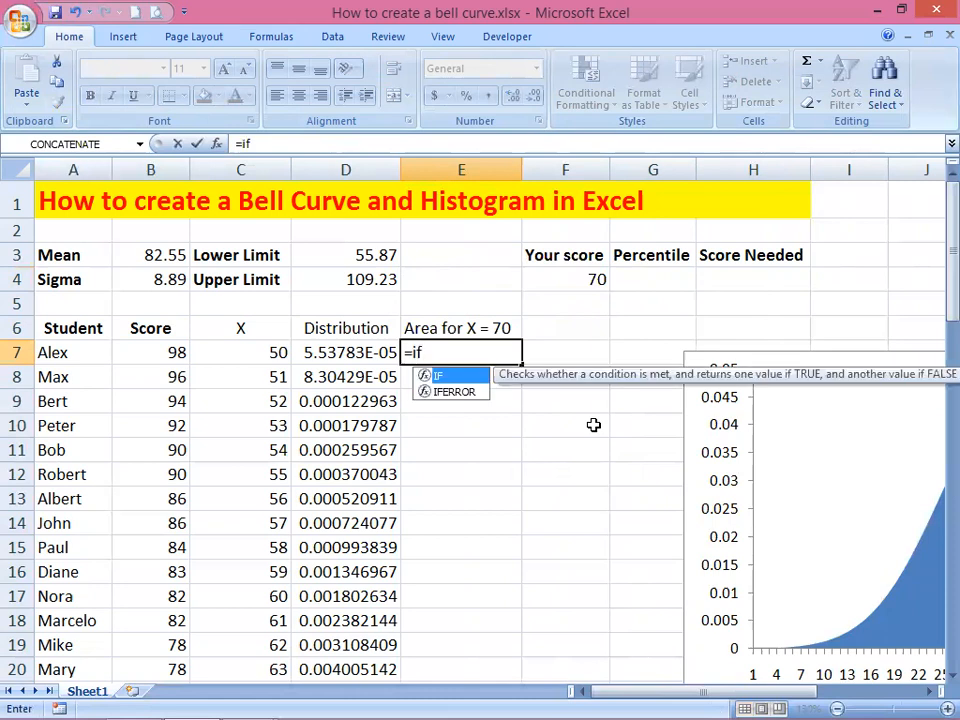
pyautogui.press('Tab')
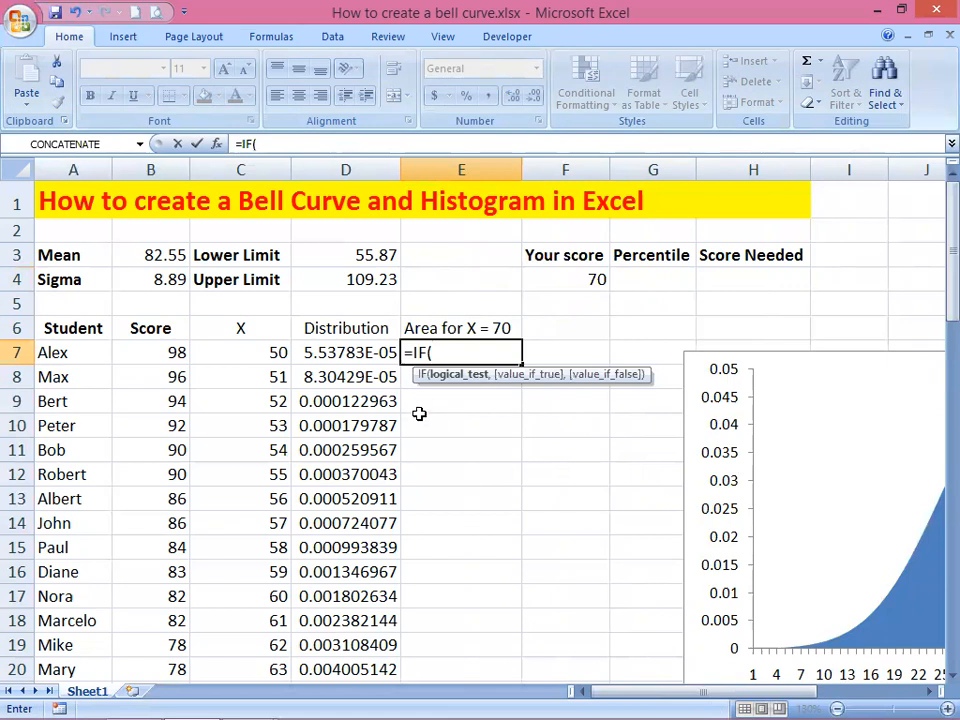
pyautogui.click(266, 352)
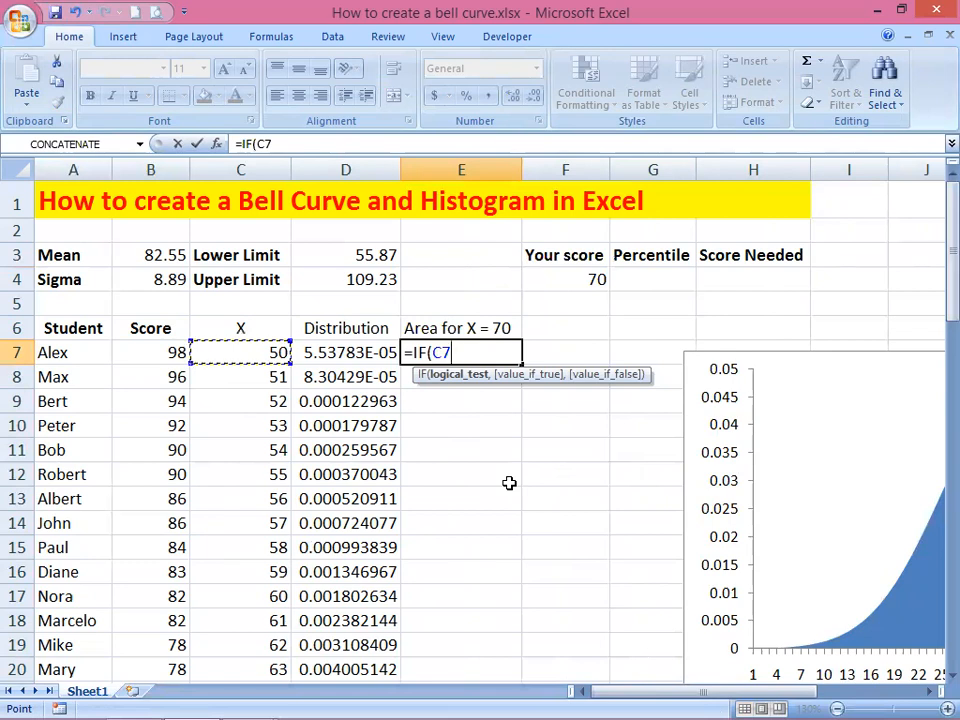
pyautogui.write('<=')
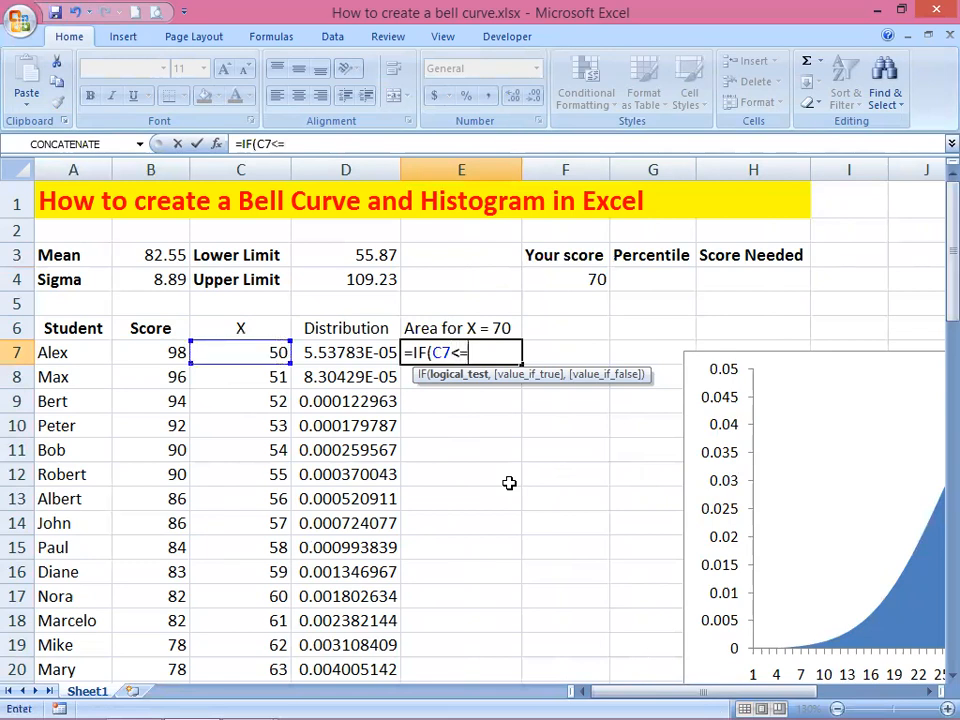
pyautogui.click(567, 272)
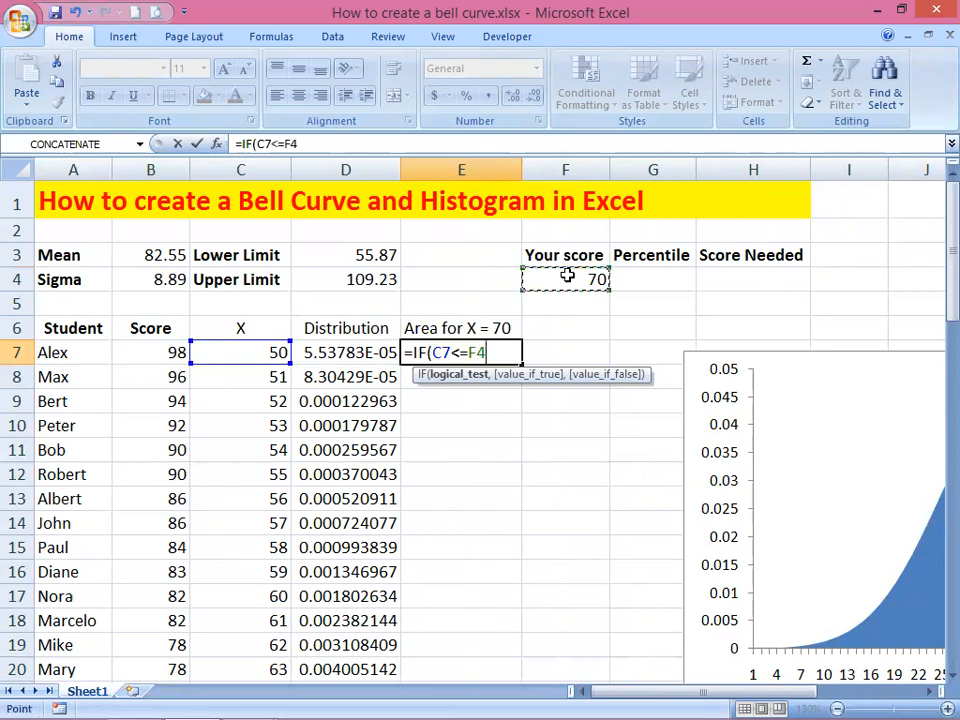
pyautogui.press('F4')
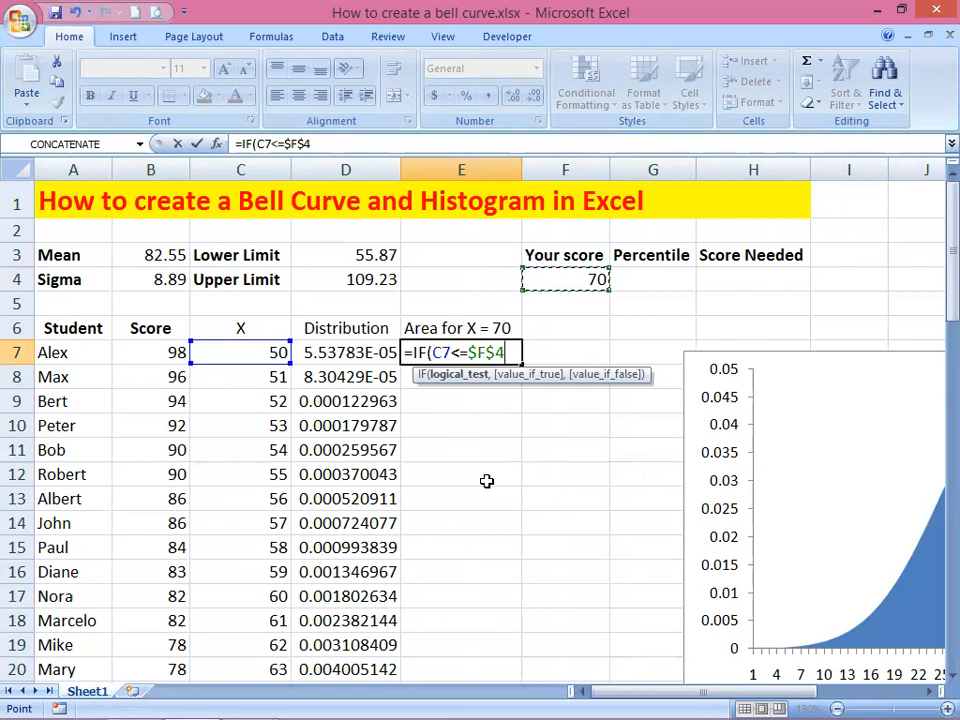
pyautogui.write(',')
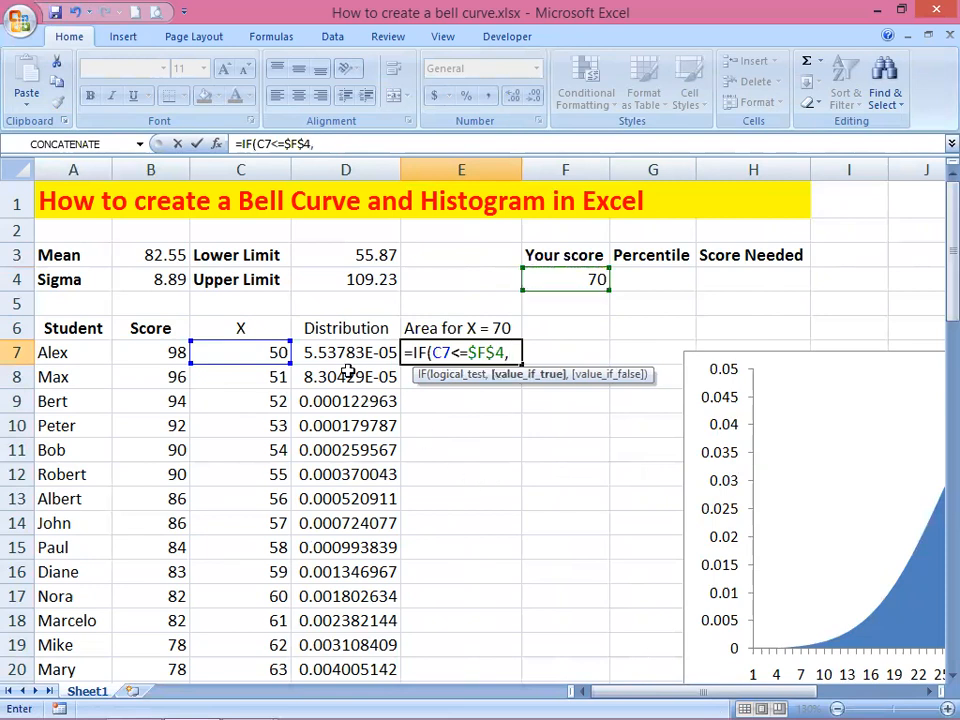
pyautogui.click(342, 357)
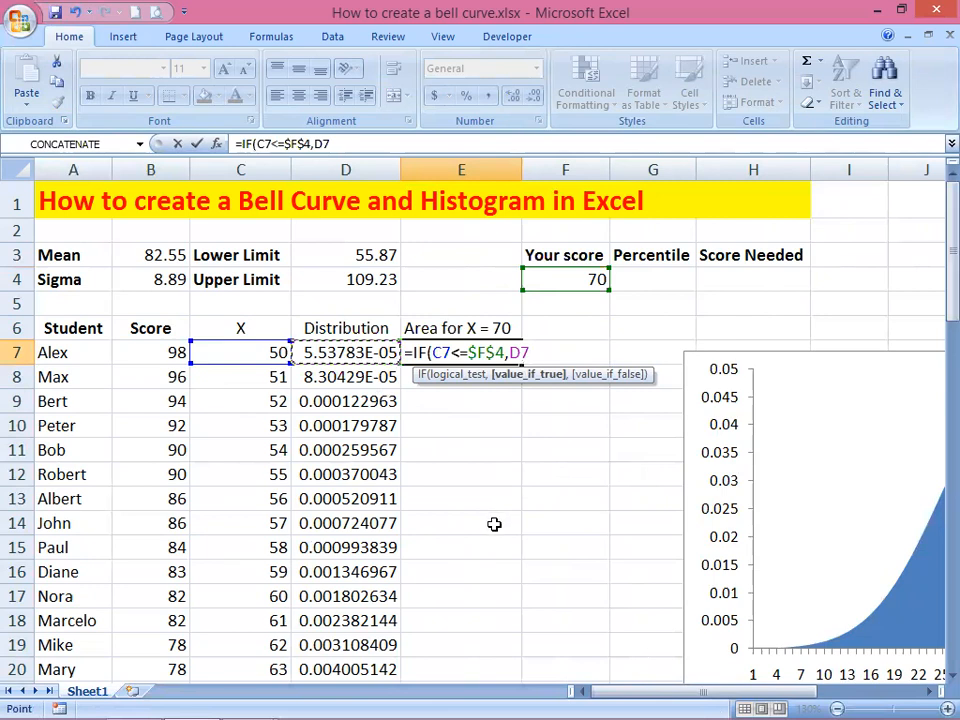
pyautogui.write(',')
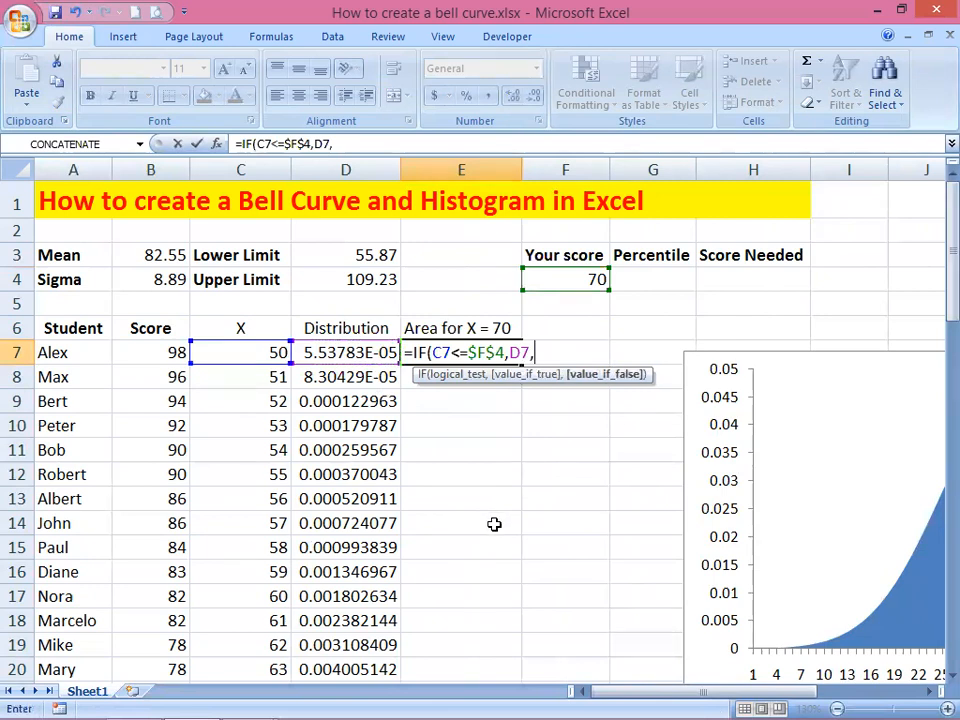
pyautogui.write('"")')
pyautogui.press('Return')
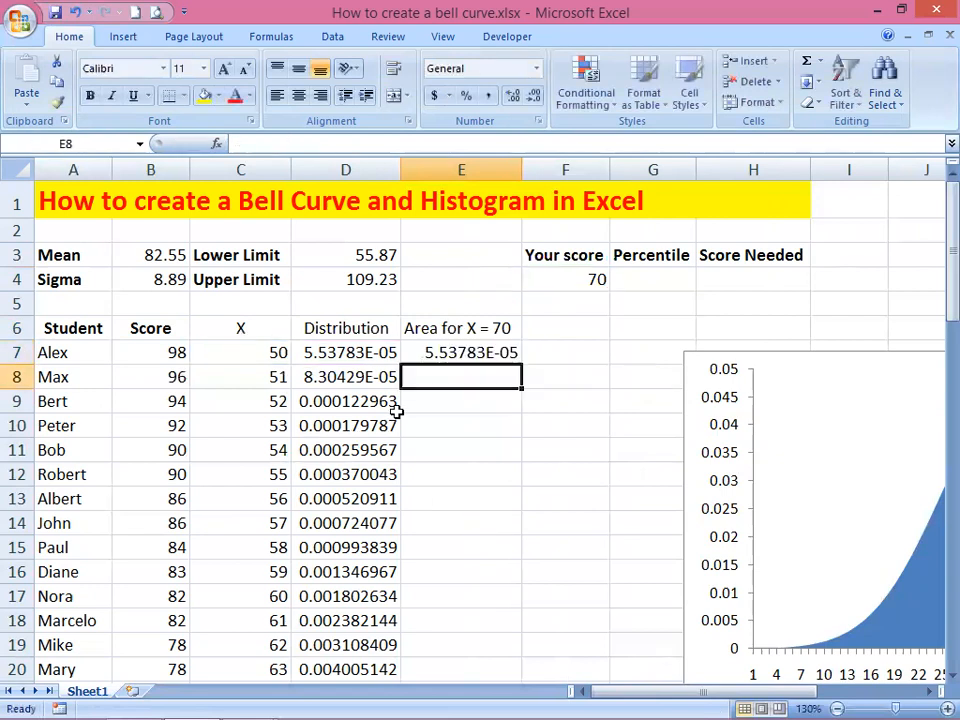
# Step: Fill the IF formula from E7 down to E69, alongside the whole Distribution column
pyautogui.click(438, 346)
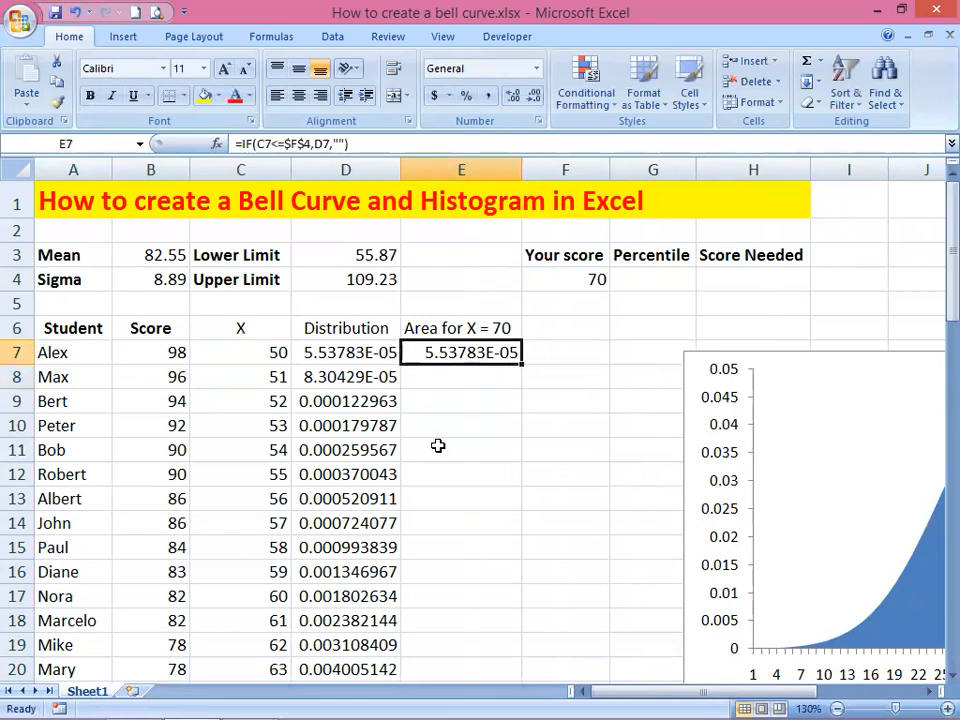
pyautogui.doubleClick(521, 365)
pyautogui.scroll(-6, 510, 380)
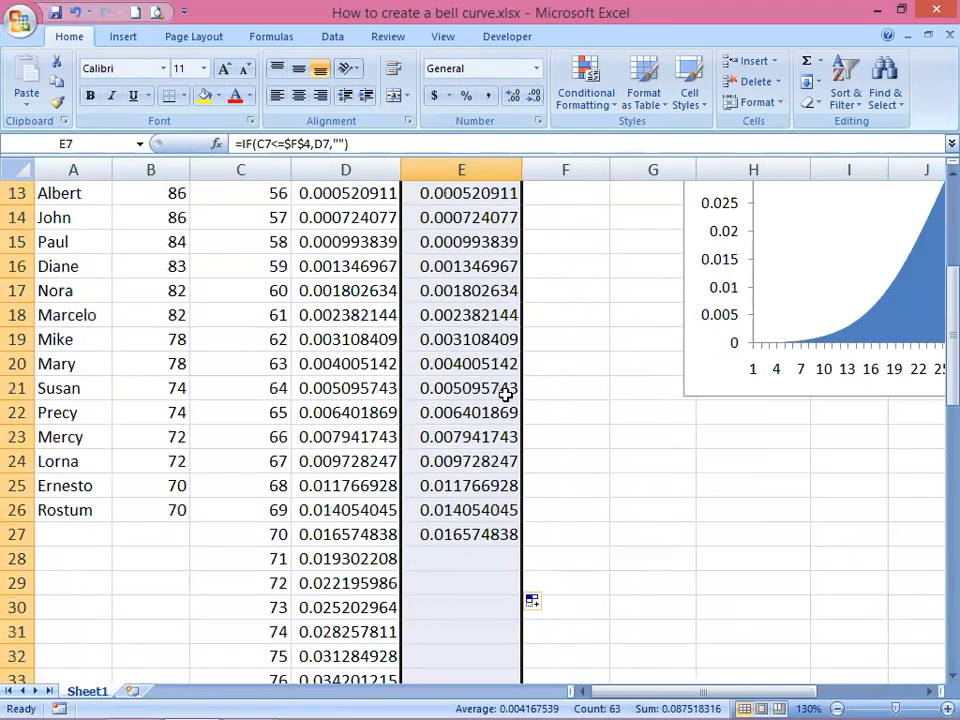
# Step: Examine where the filled area values in column E stop, comparing rows 27 and 28 with the X series and the score in F4
pyautogui.click(435, 409)
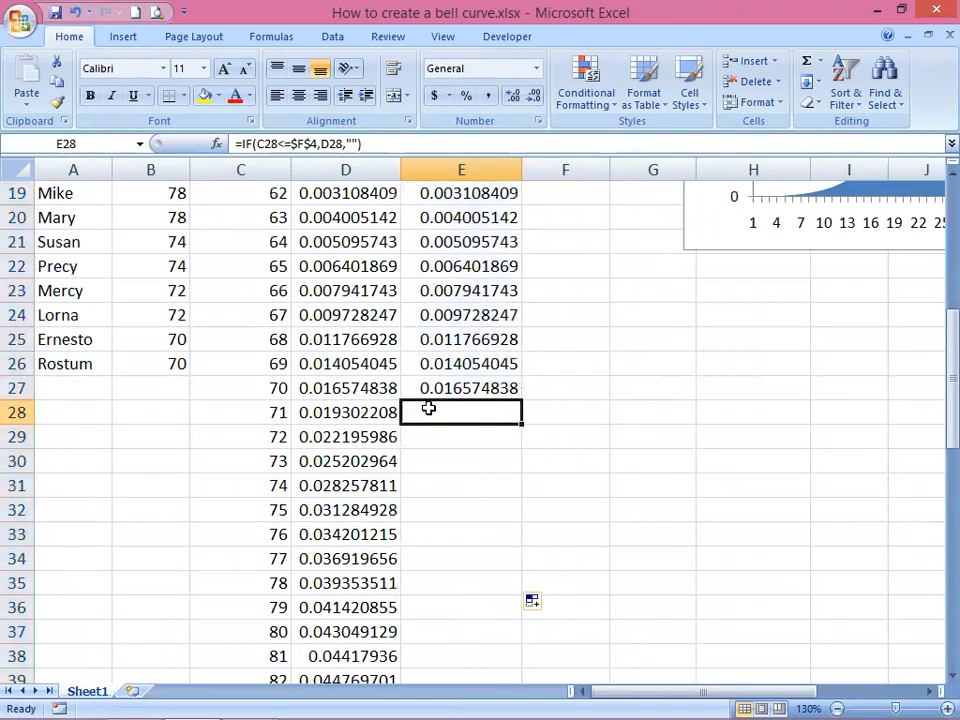
pyautogui.moveTo(469, 420); pyautogui.dragTo(471, 669)
pyautogui.moveTo(470, 159); pyautogui.dragTo(467, 244)
pyautogui.scroll(9, 467, 246)
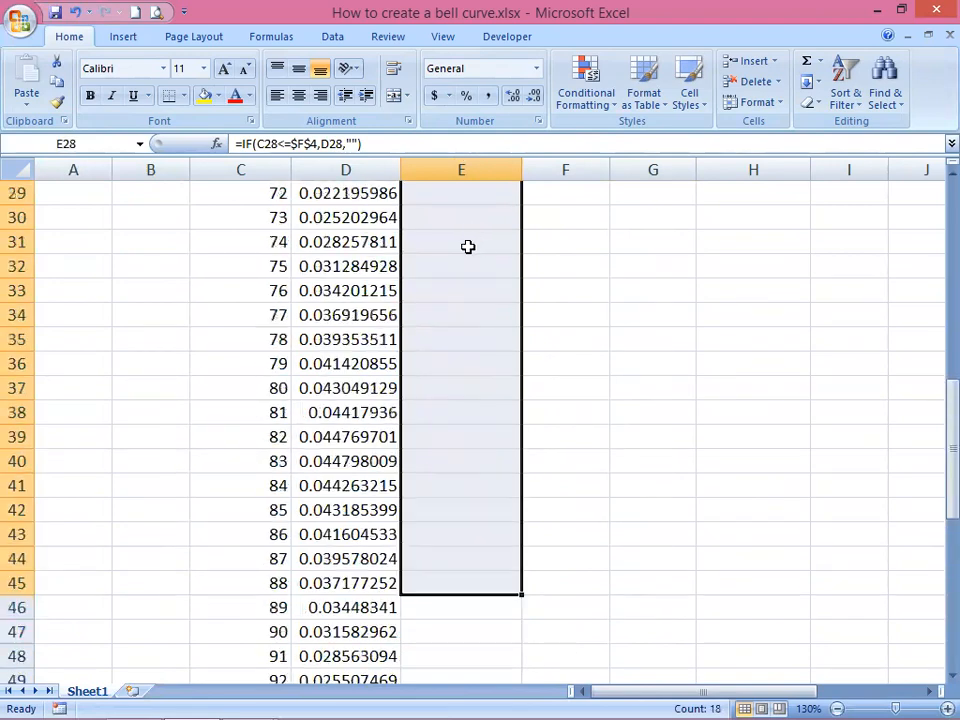
pyautogui.click(428, 460)
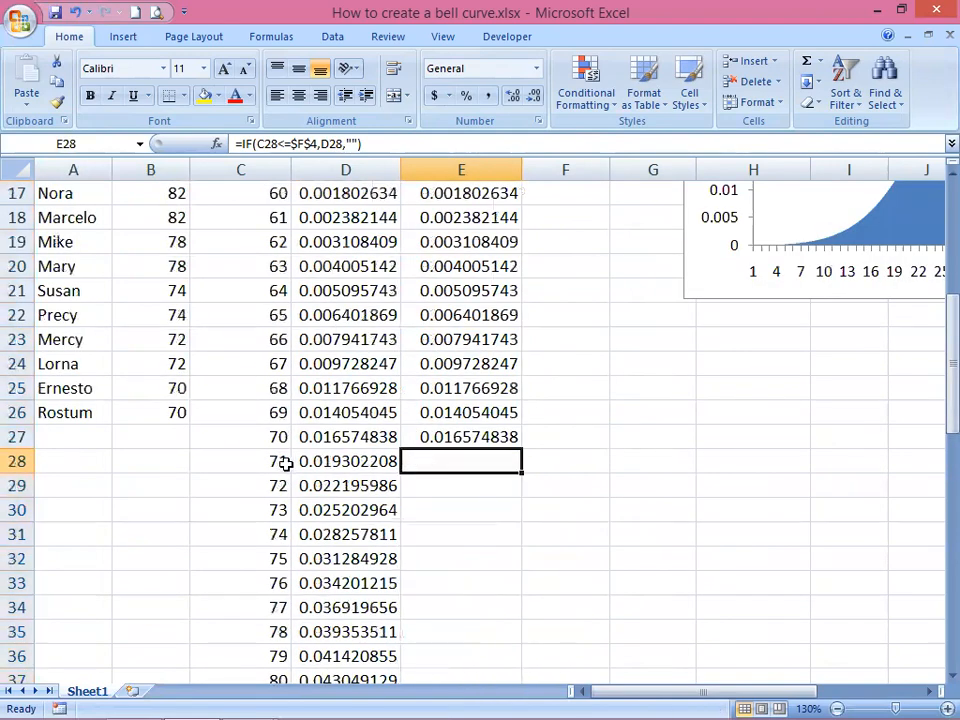
pyautogui.scroll(5, 572, 400)
pyautogui.click(576, 284)
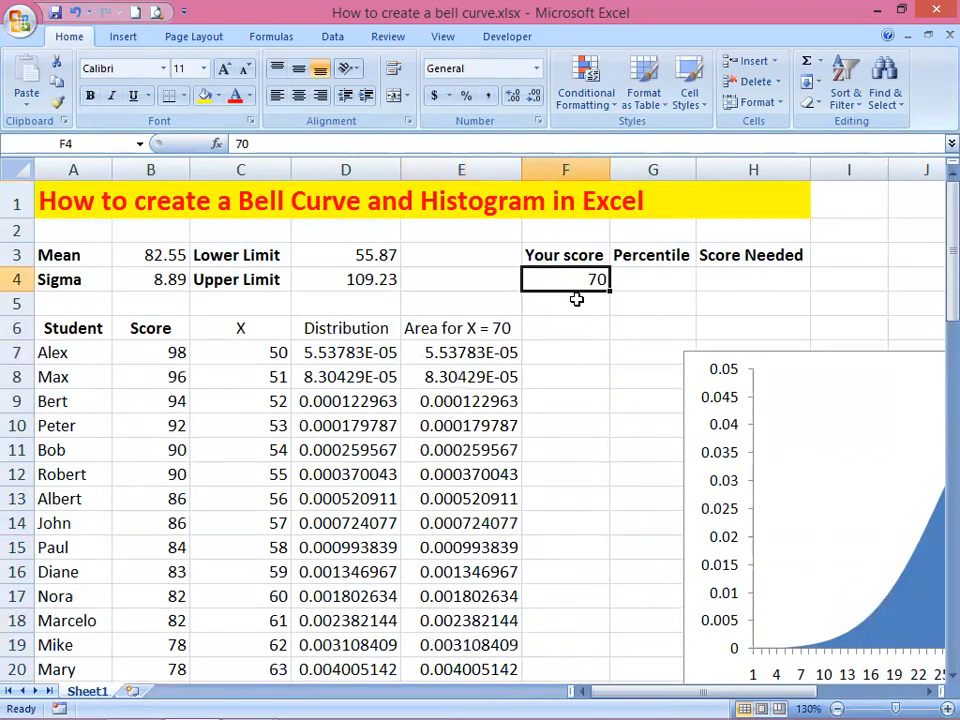
pyautogui.scroll(-6, 495, 407)
pyautogui.click(430, 388)
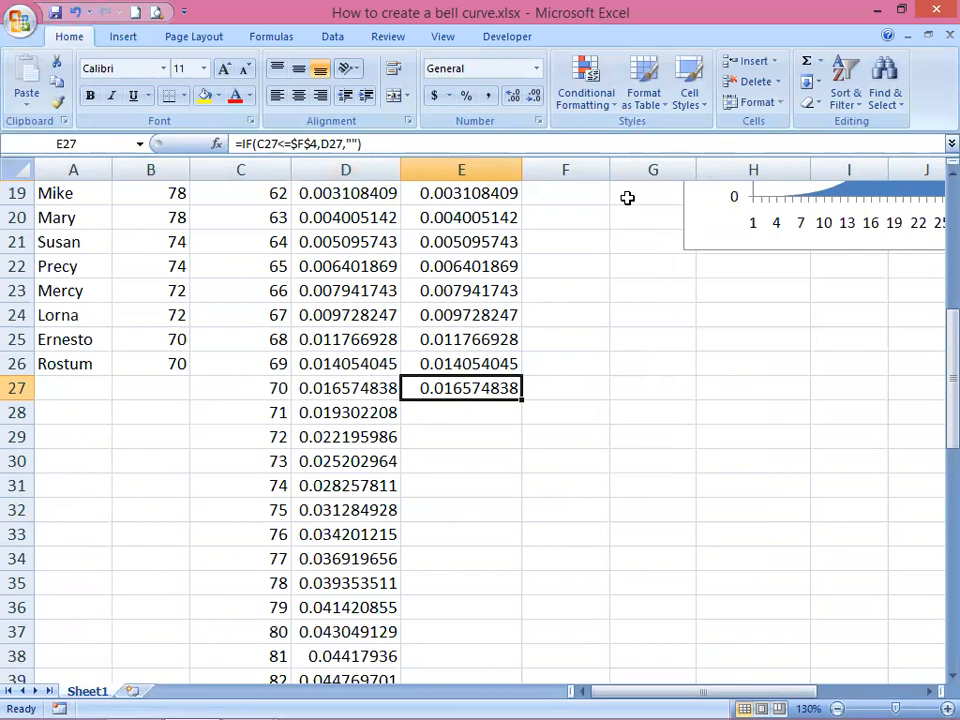
pyautogui.click(284, 388)
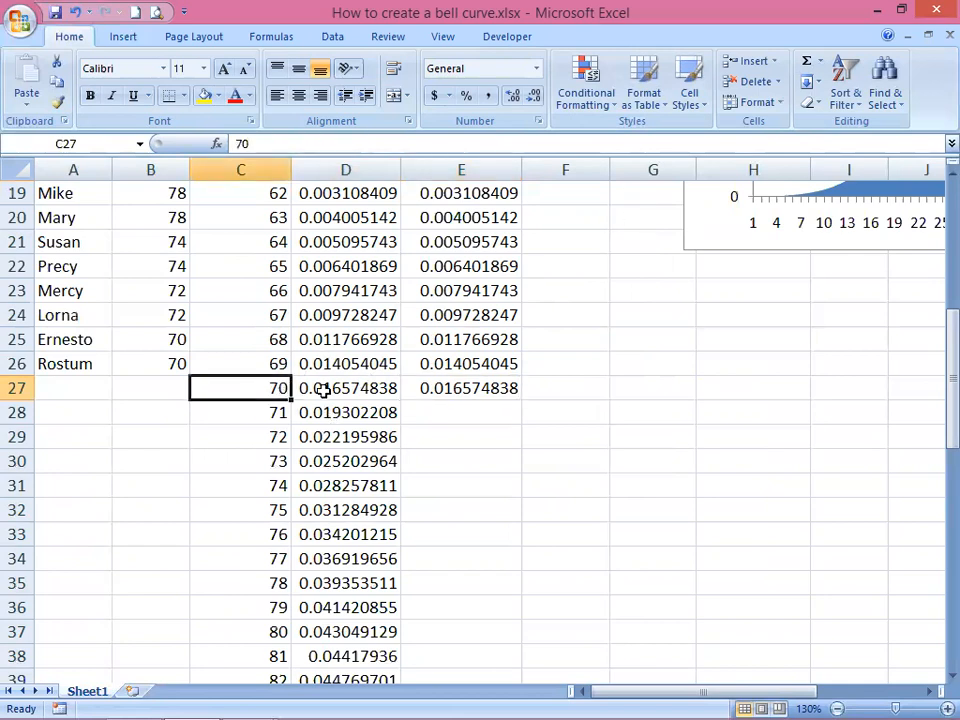
# Step: Set Your score in F4 to 75 and check in column E where the area values stop
pyautogui.click(433, 404)
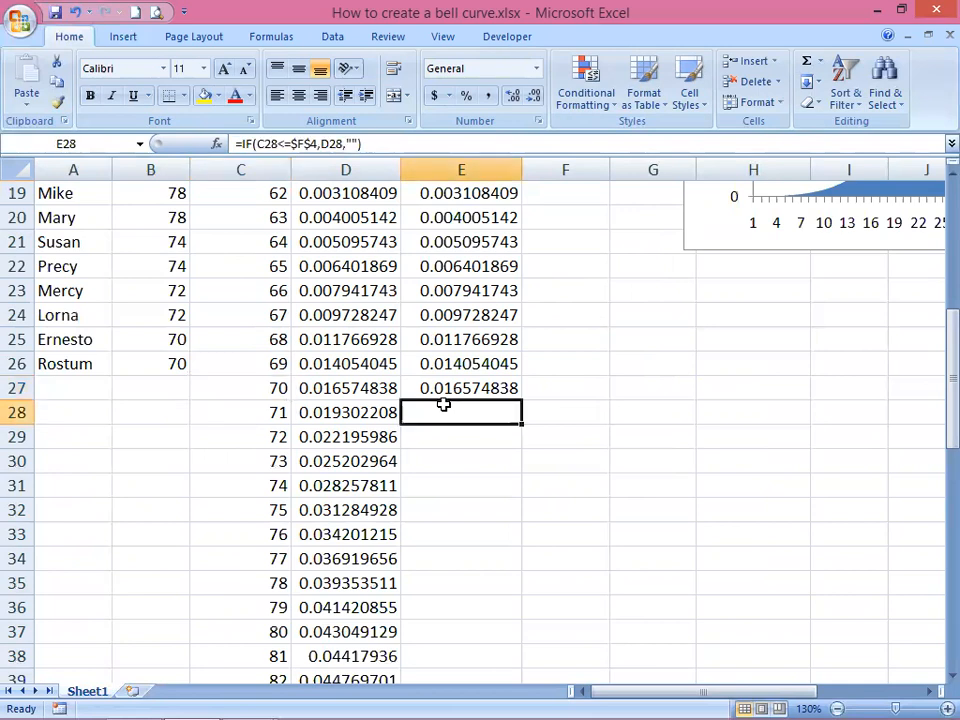
pyautogui.scroll(6, 525, 410)
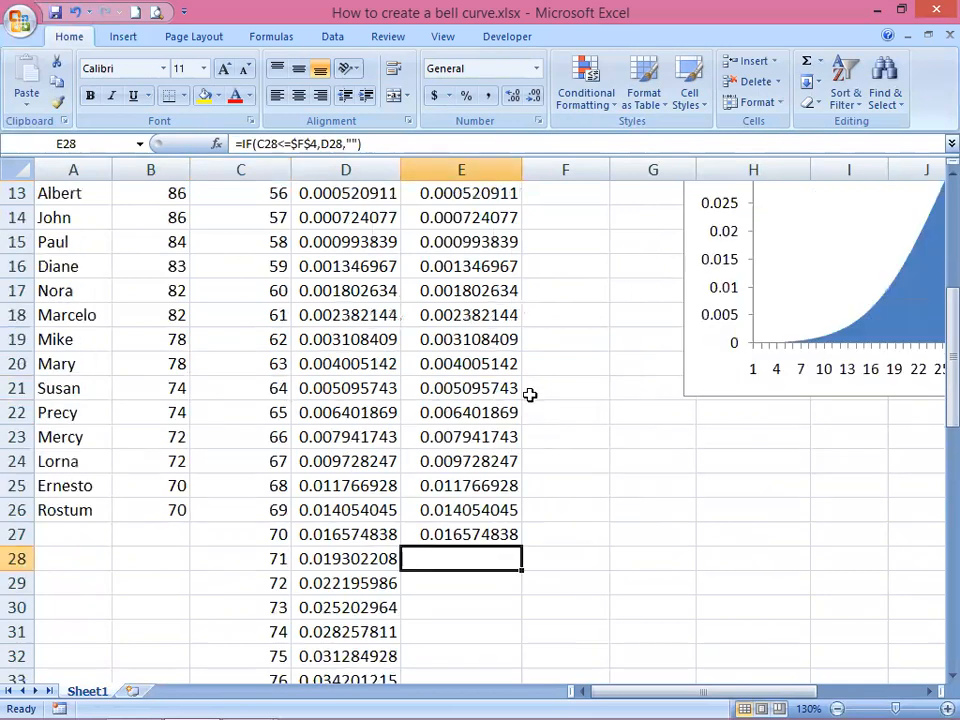
pyautogui.click(577, 280)
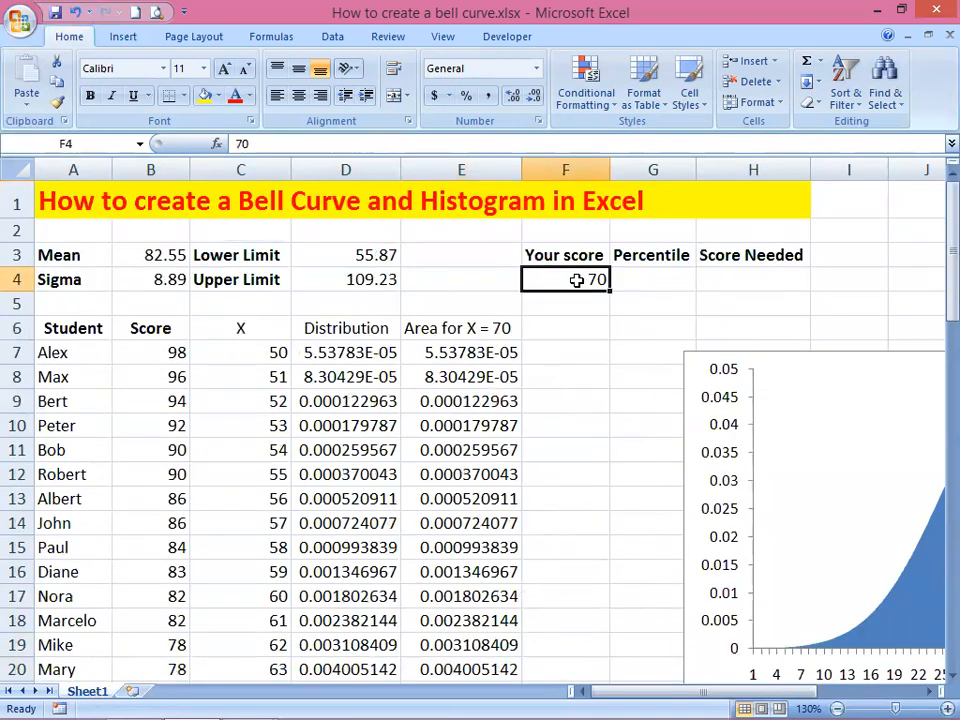
pyautogui.write('7')
pyautogui.press('Return')
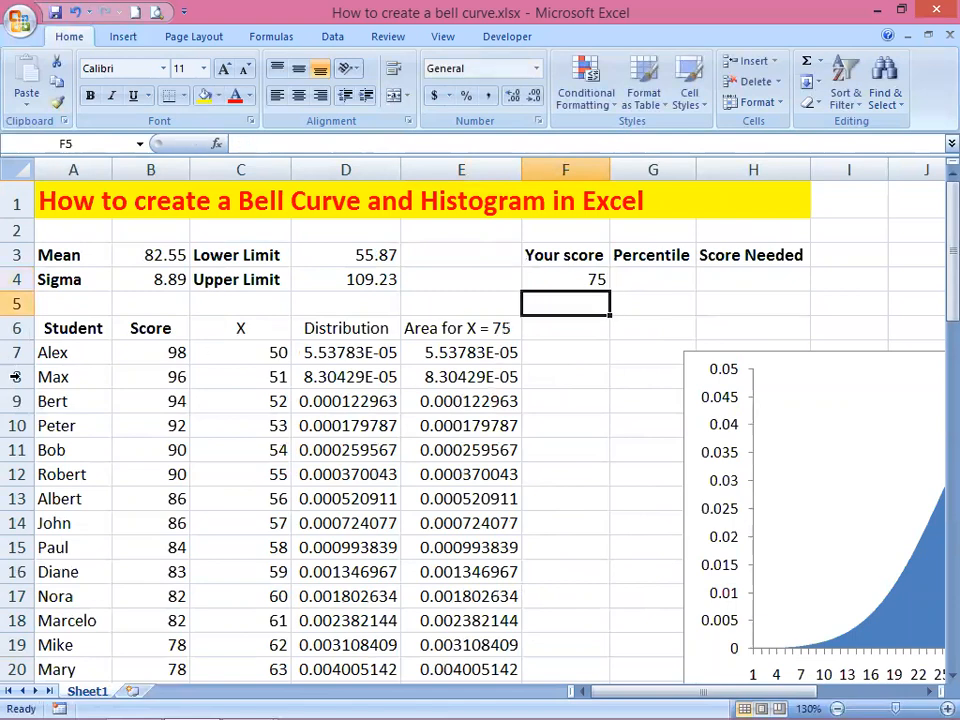
pyautogui.scroll(-7, 107, 446)
pyautogui.click(428, 466)
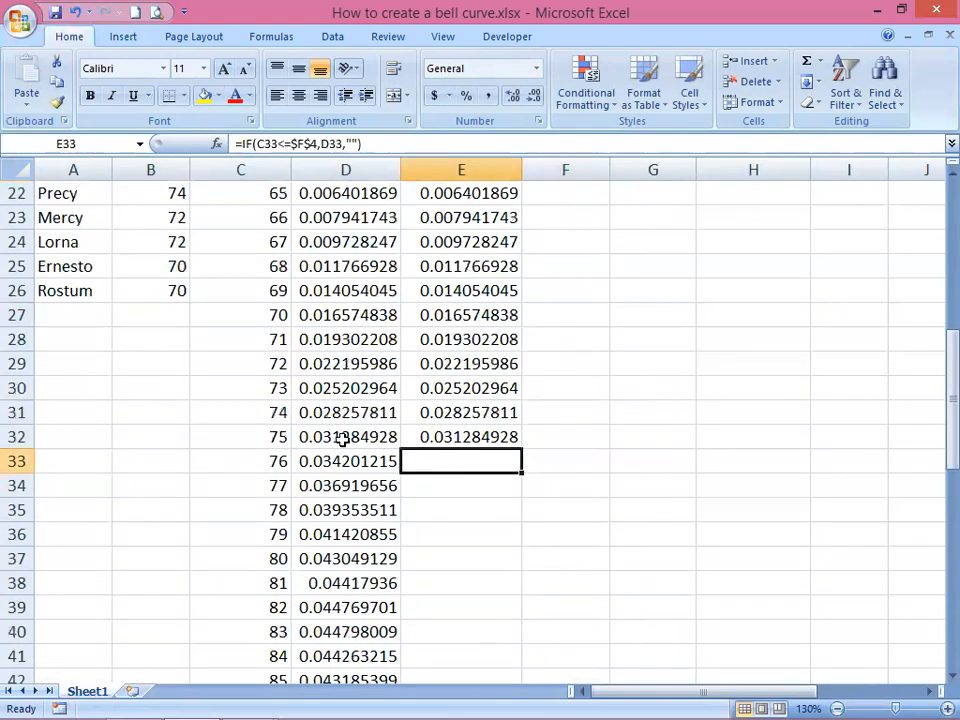
pyautogui.click(480, 437)
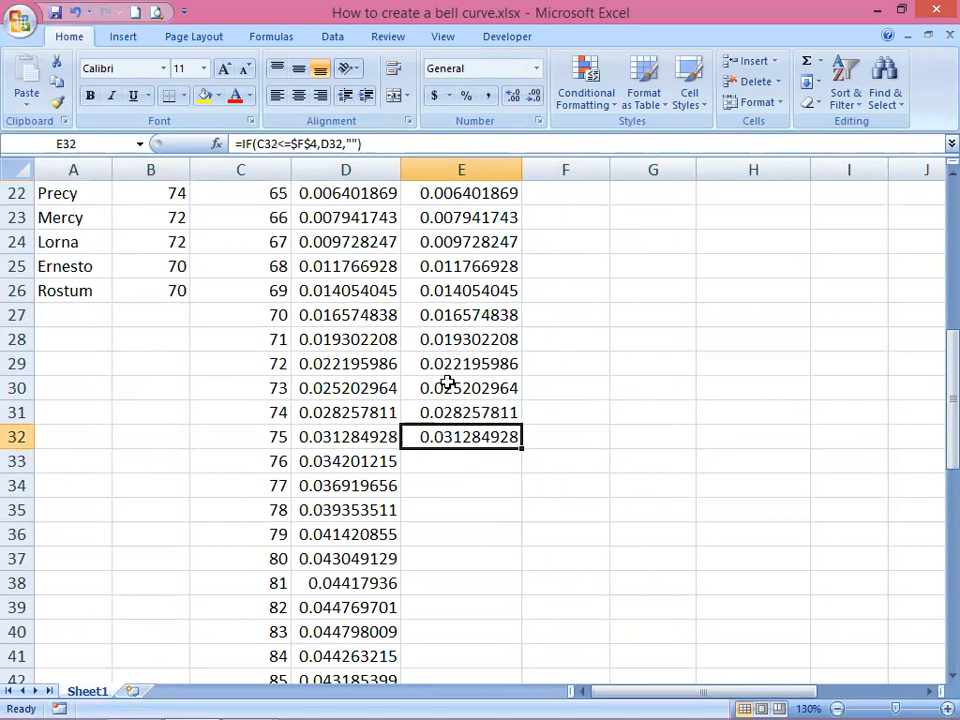
# Step: Set Your score in F4 back to 70
pyautogui.scroll(7, 454, 360)
pyautogui.click(536, 283)
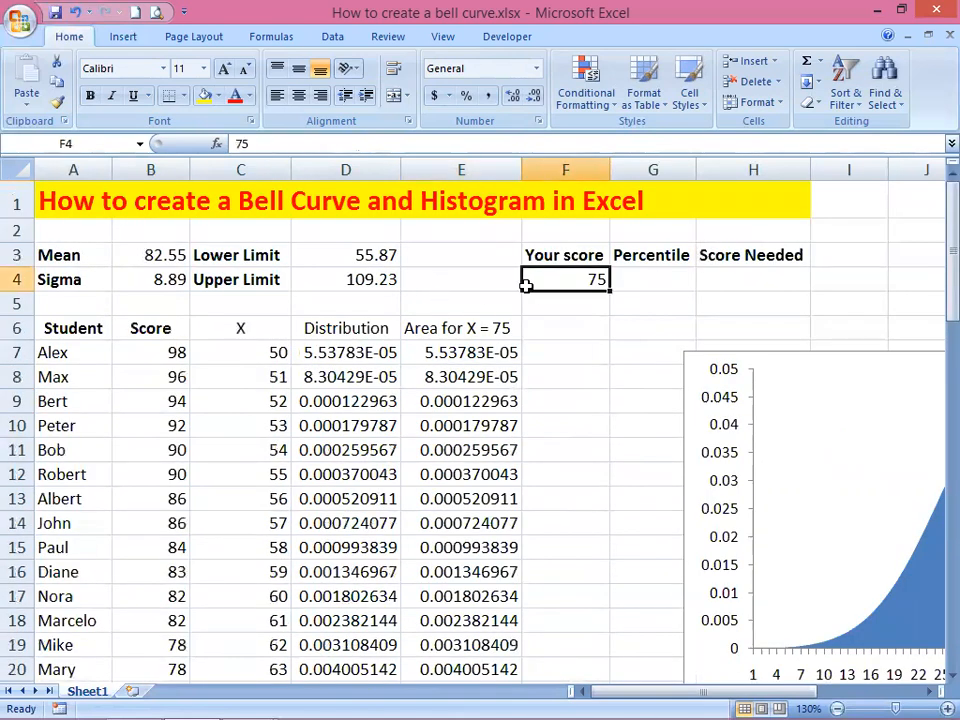
pyautogui.write('70')
pyautogui.hotkey('ctrl', 'Return')
# Step: Enter 0.7 as the Percentile in G4 and format the cell as a percentage
pyautogui.press('Right')
pyautogui.press('Right')
pyautogui.press('Right')
pyautogui.press('Right')
pyautogui.press('Right')
pyautogui.press('Left')
pyautogui.press('Left')
pyautogui.press('Left')
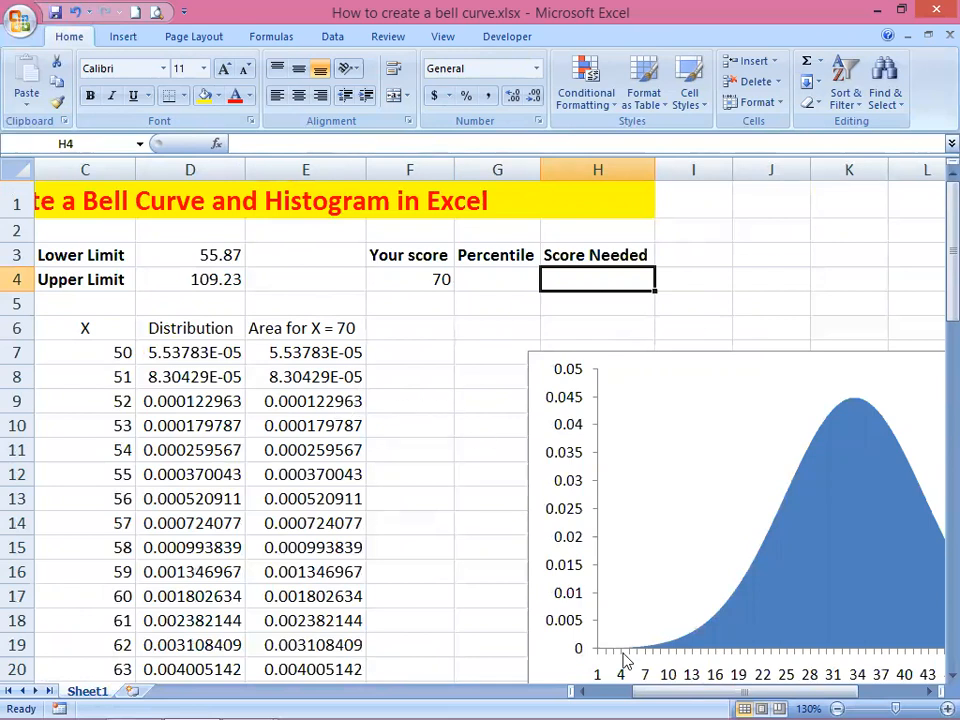
pyautogui.click(496, 276)
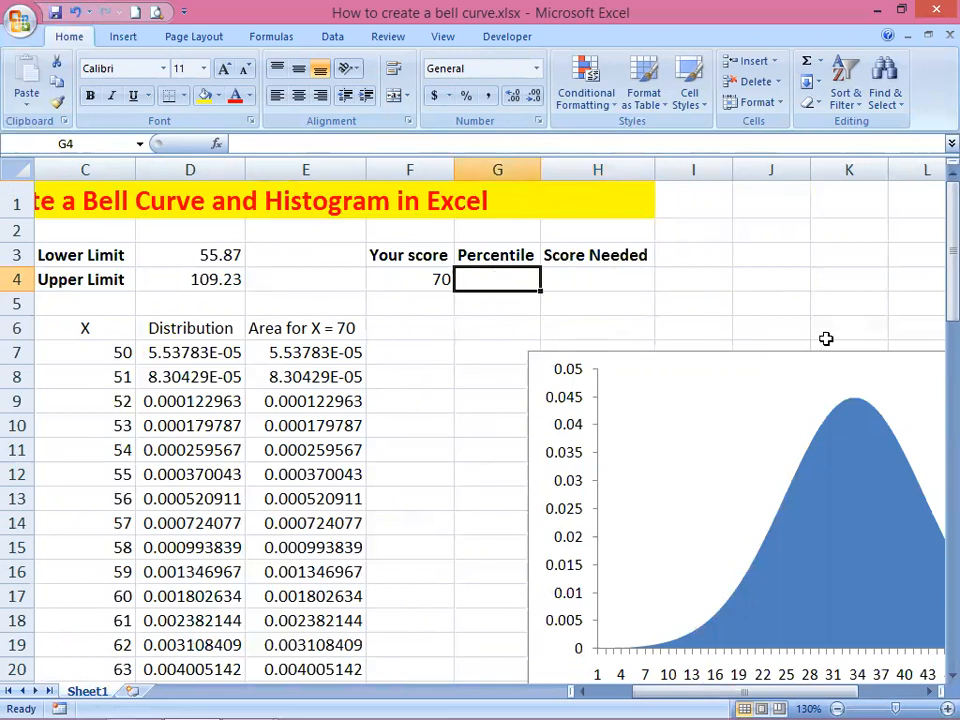
pyautogui.write('.')
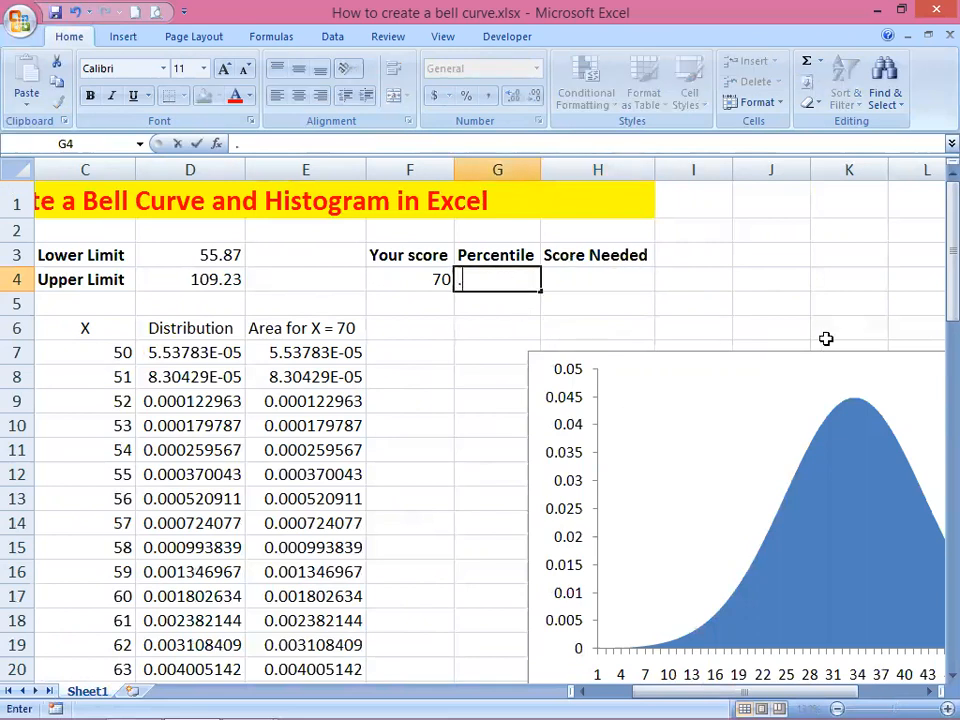
pyautogui.write('6')
pyautogui.hotkey('ctrl', 'Return')
pyautogui.write('.7')
pyautogui.press('Tab')
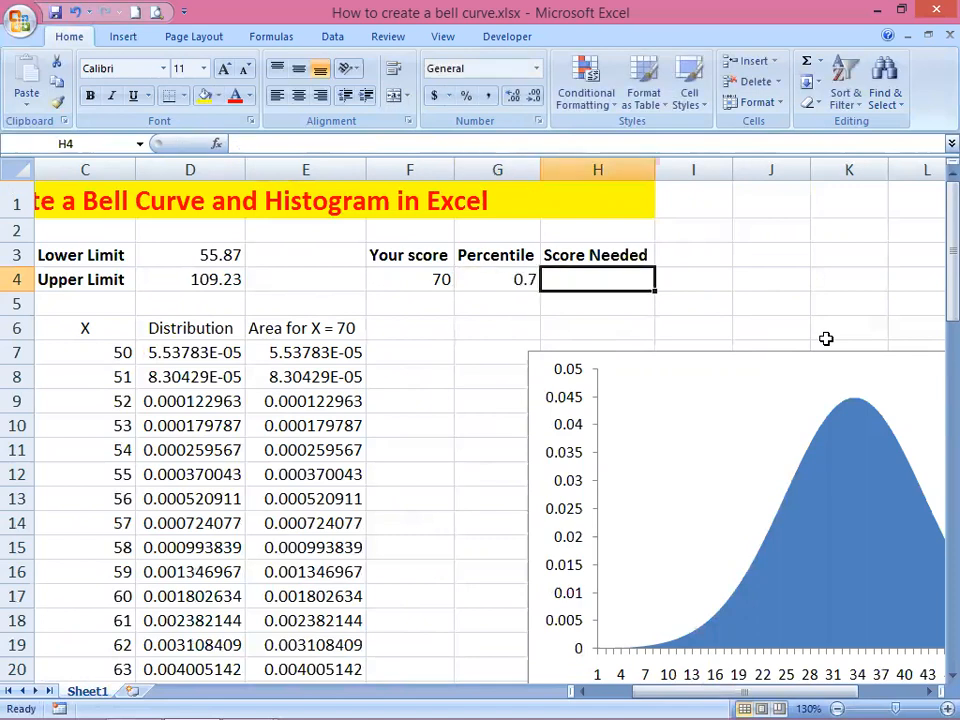
pyautogui.click(515, 287)
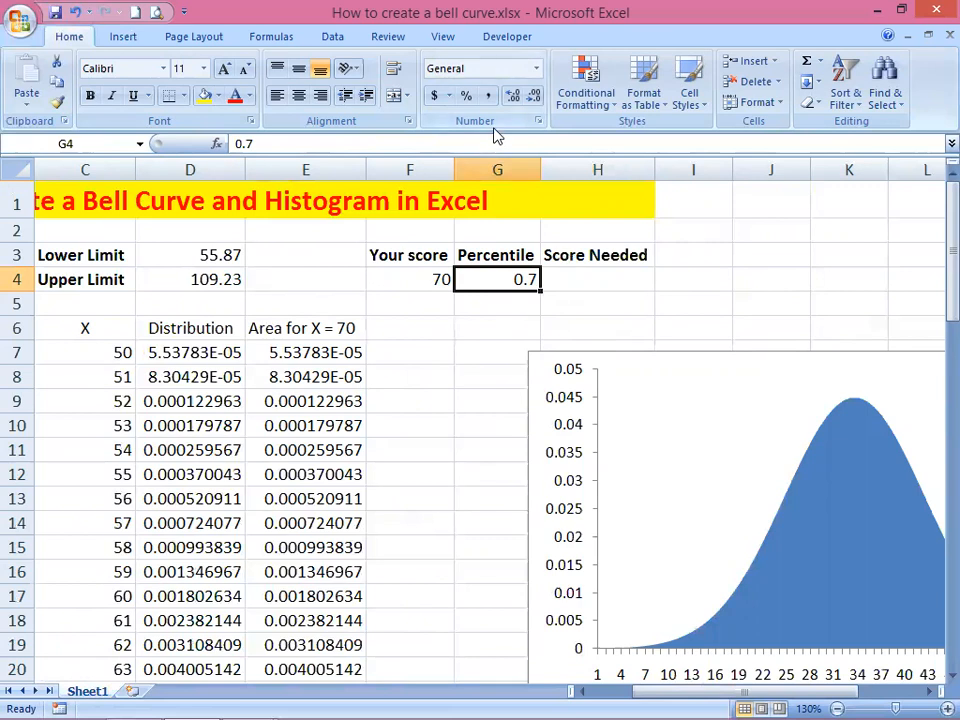
pyautogui.click(470, 98)
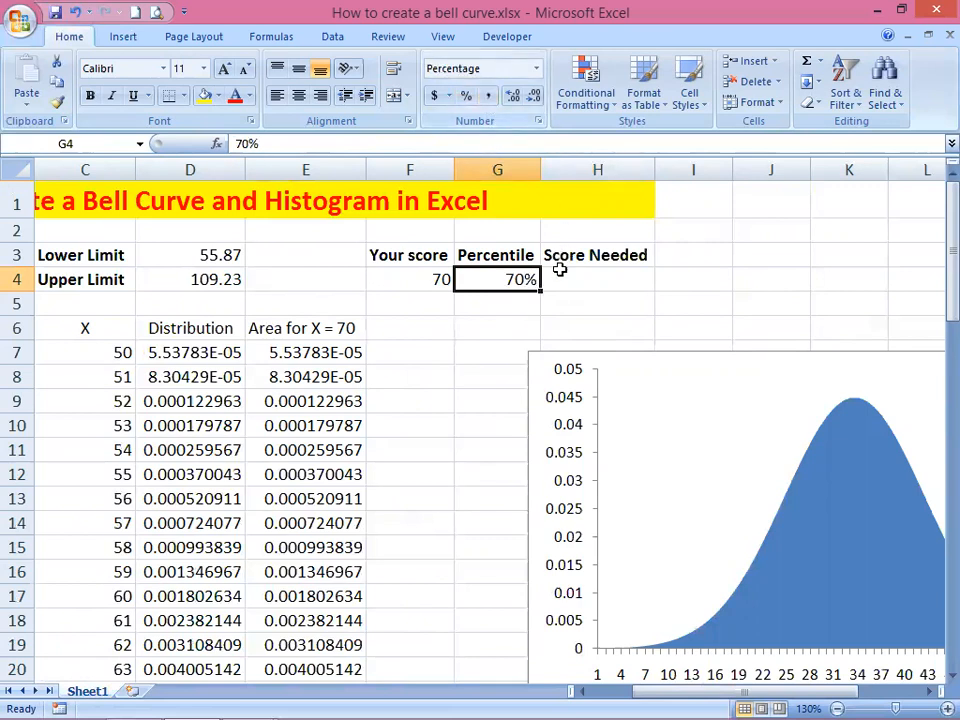
# Step: Enter =NORMINV($G$4,$B$3,$B$4) in H4 to calculate the Score Needed from the percentile, mean and sigma
pyautogui.click(584, 293)
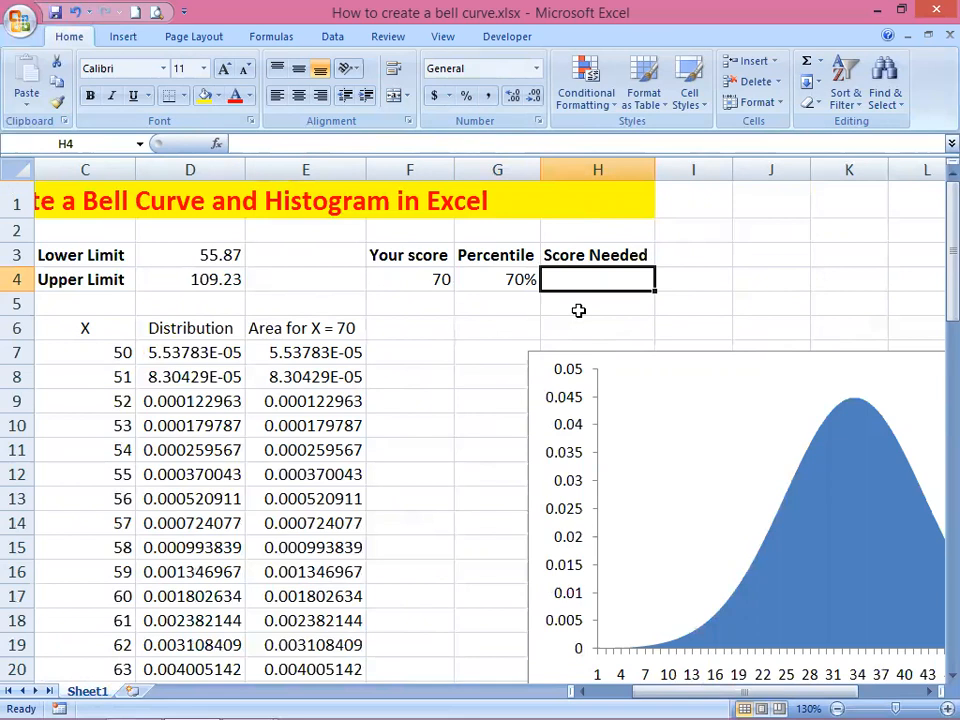
pyautogui.write('=')
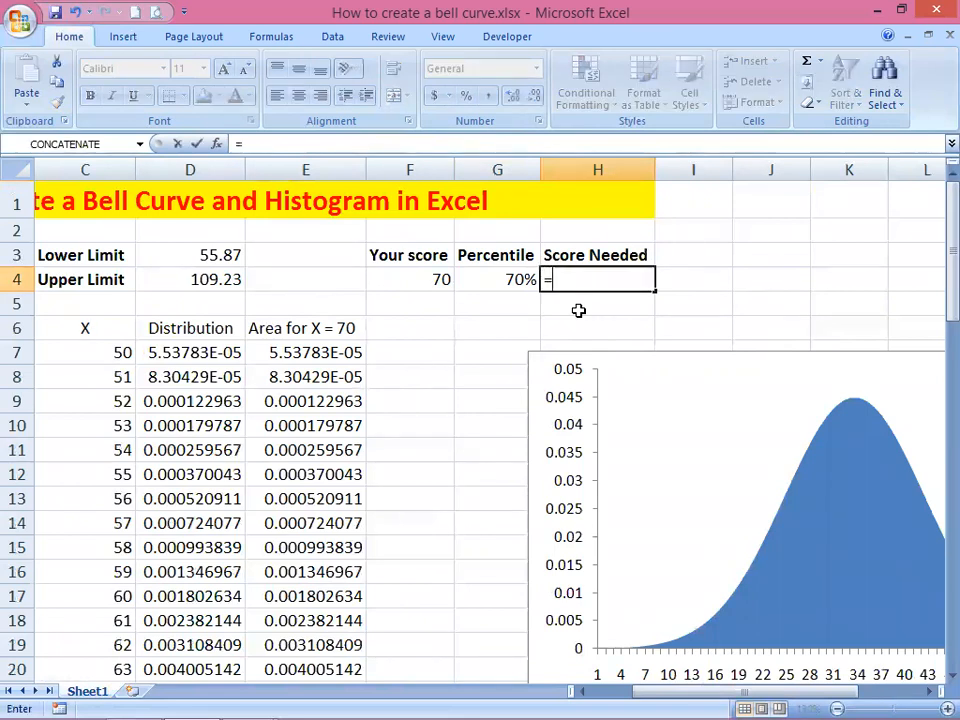
pyautogui.write('nor')
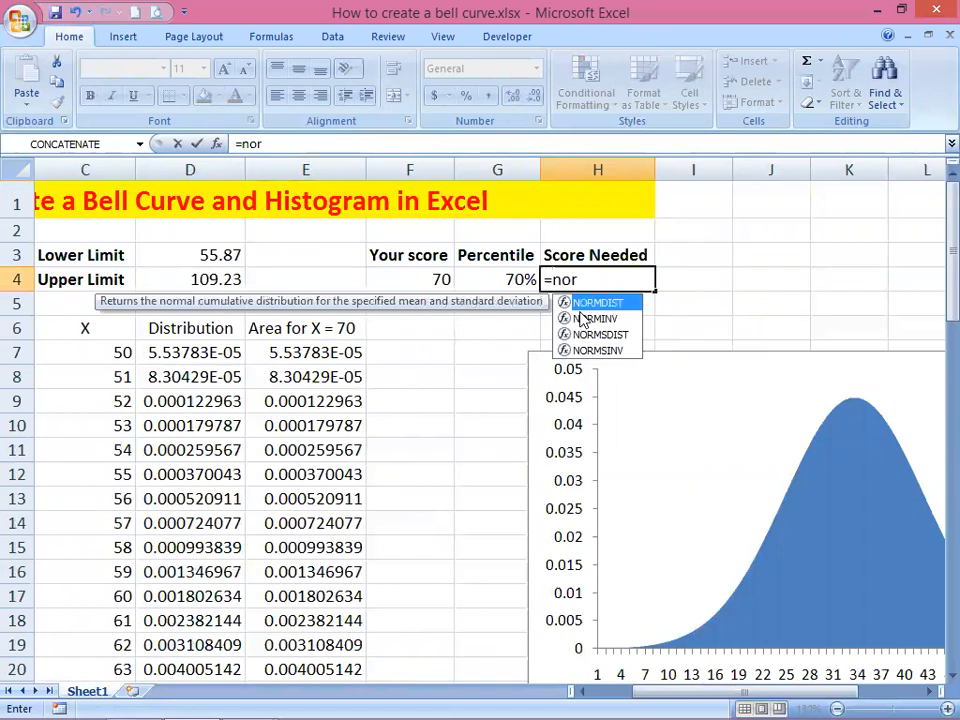
pyautogui.write('min')
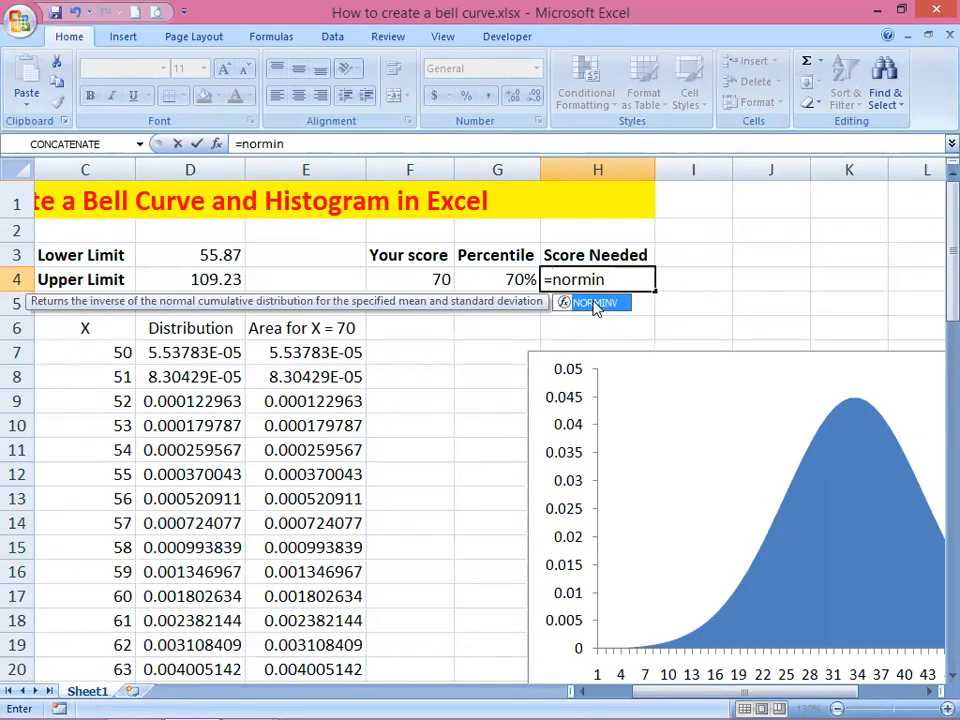
pyautogui.doubleClick(594, 304)
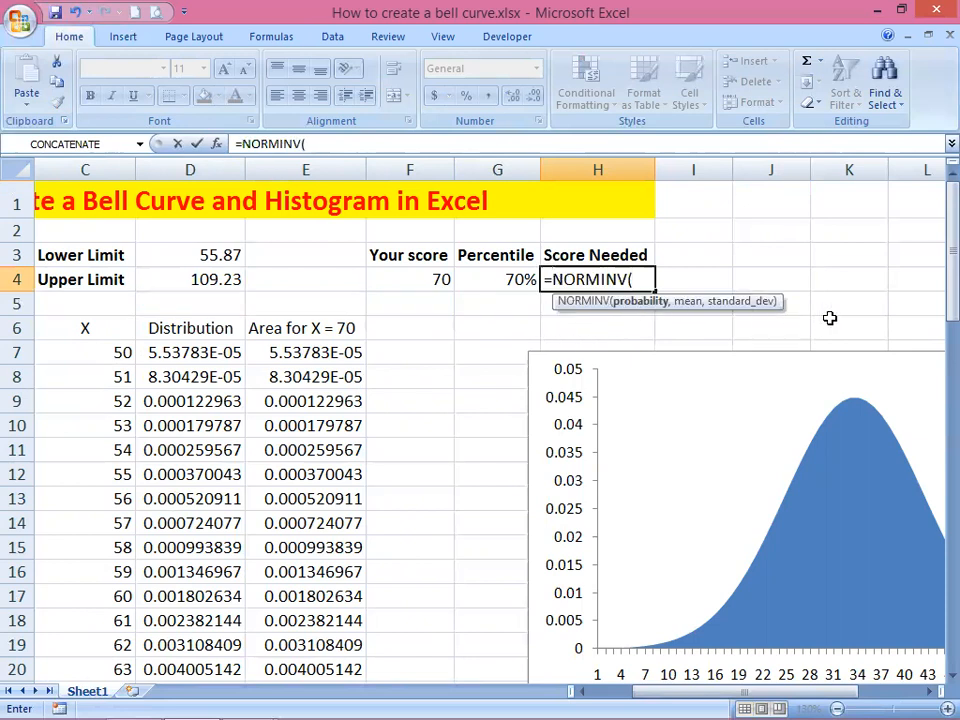
pyautogui.click(490, 283)
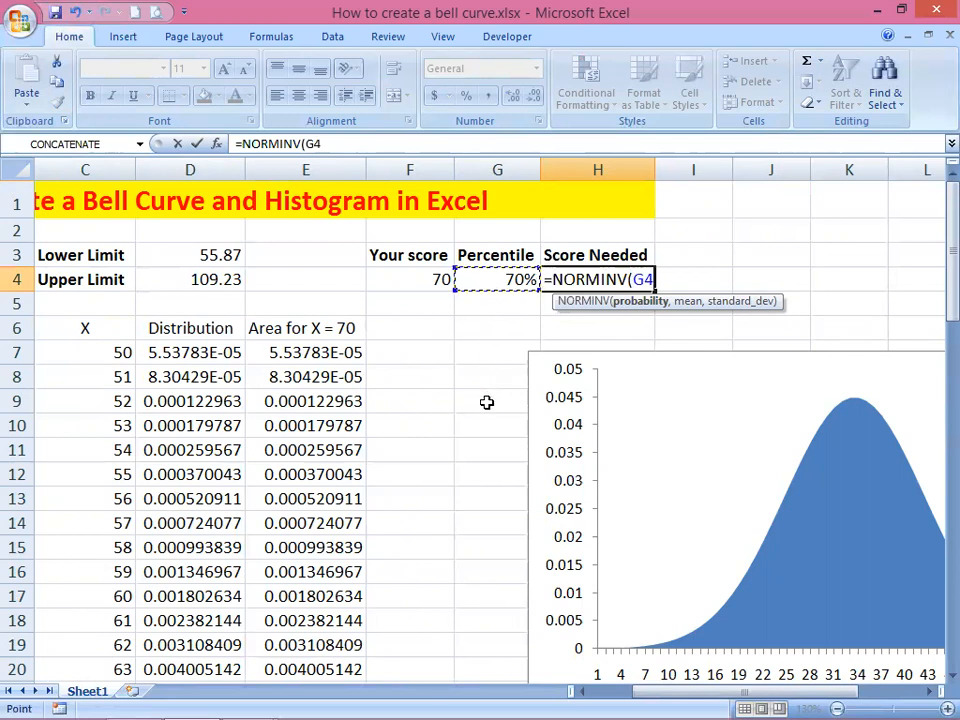
pyautogui.press('F4')
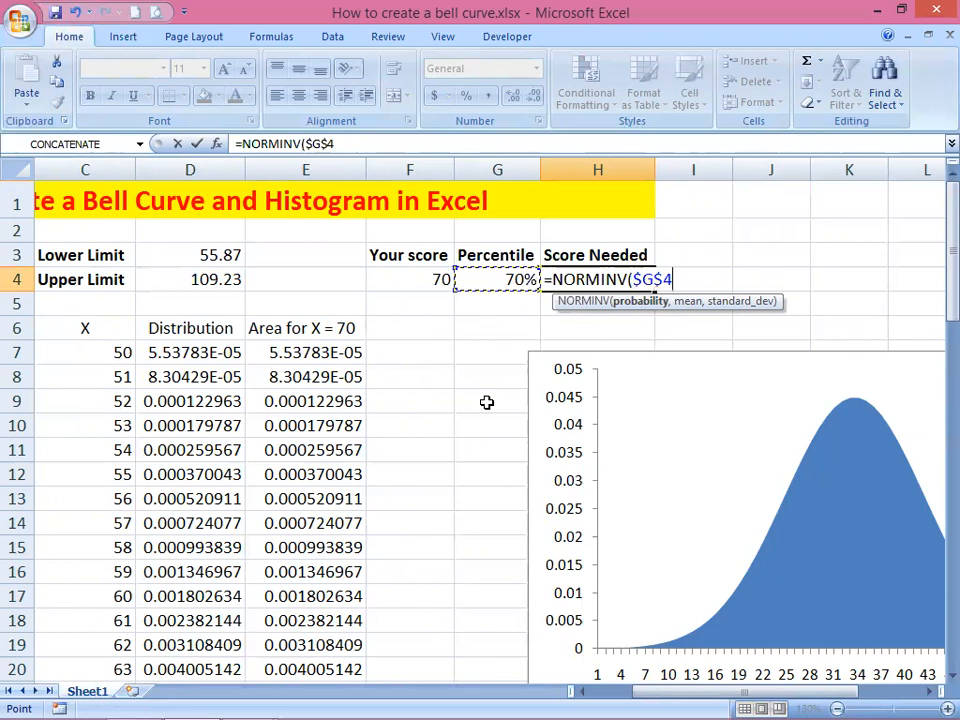
pyautogui.write(',')
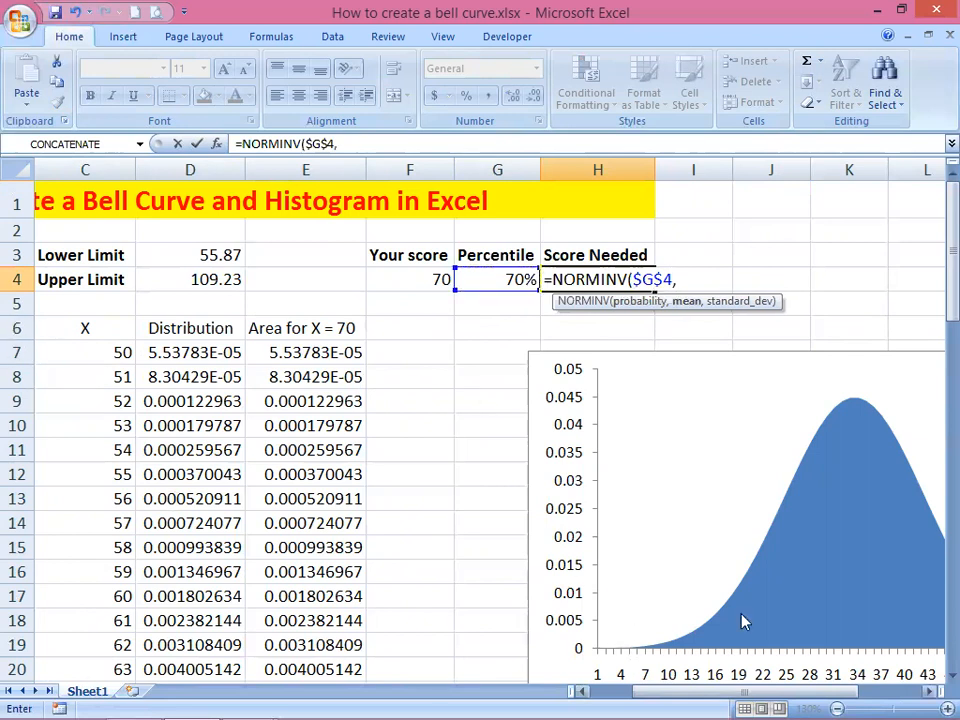
pyautogui.moveTo(744, 691); pyautogui.dragTo(582, 691)
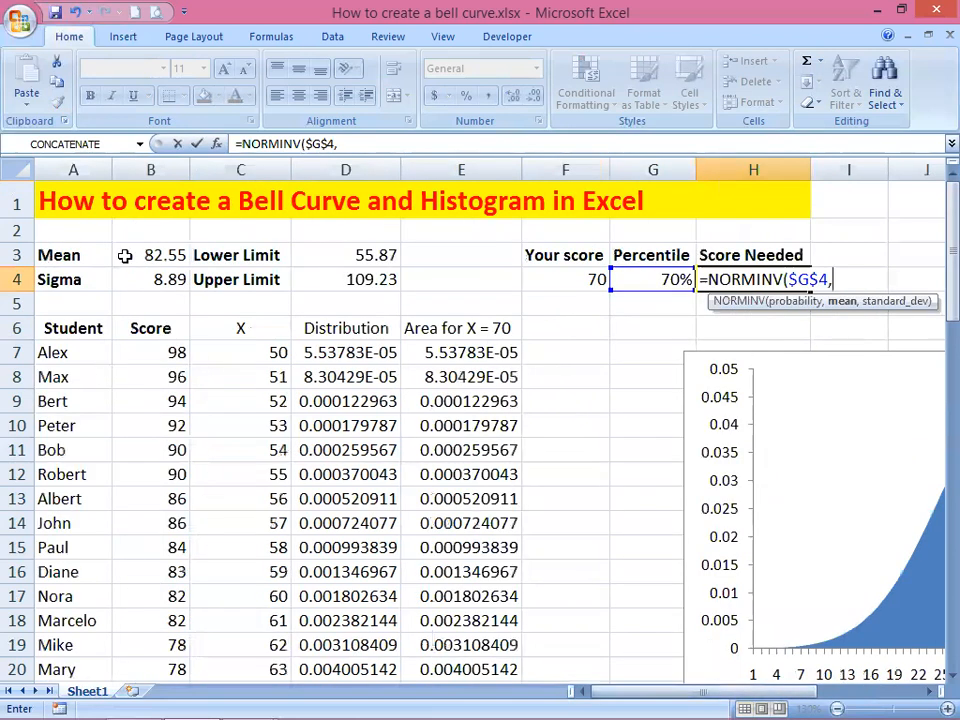
pyautogui.click(167, 256)
pyautogui.press('F4')
pyautogui.write(',')
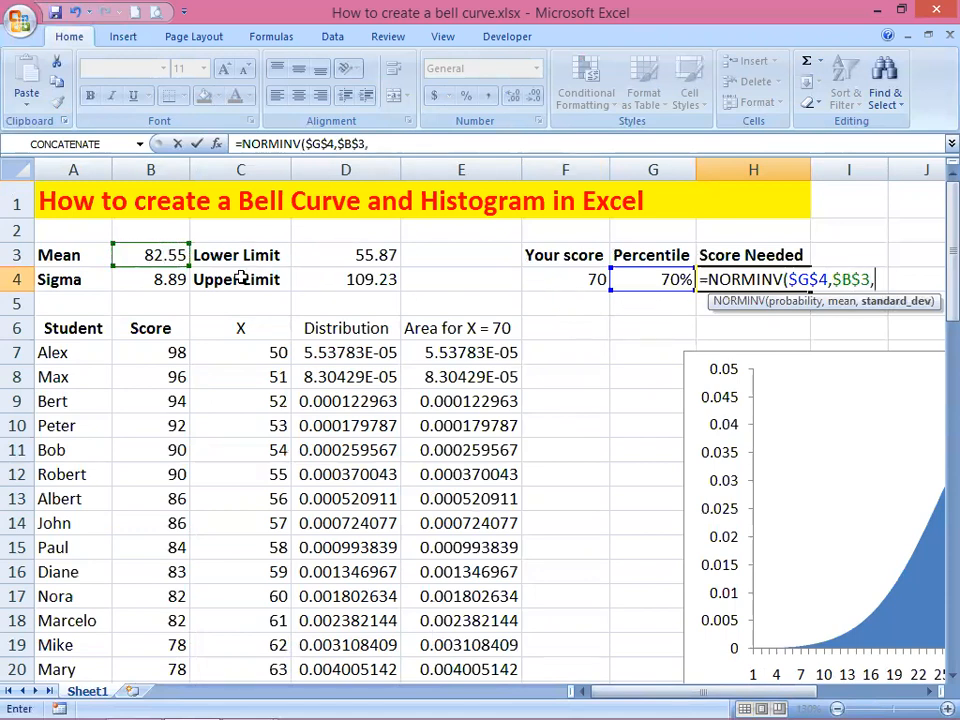
pyautogui.click(131, 281)
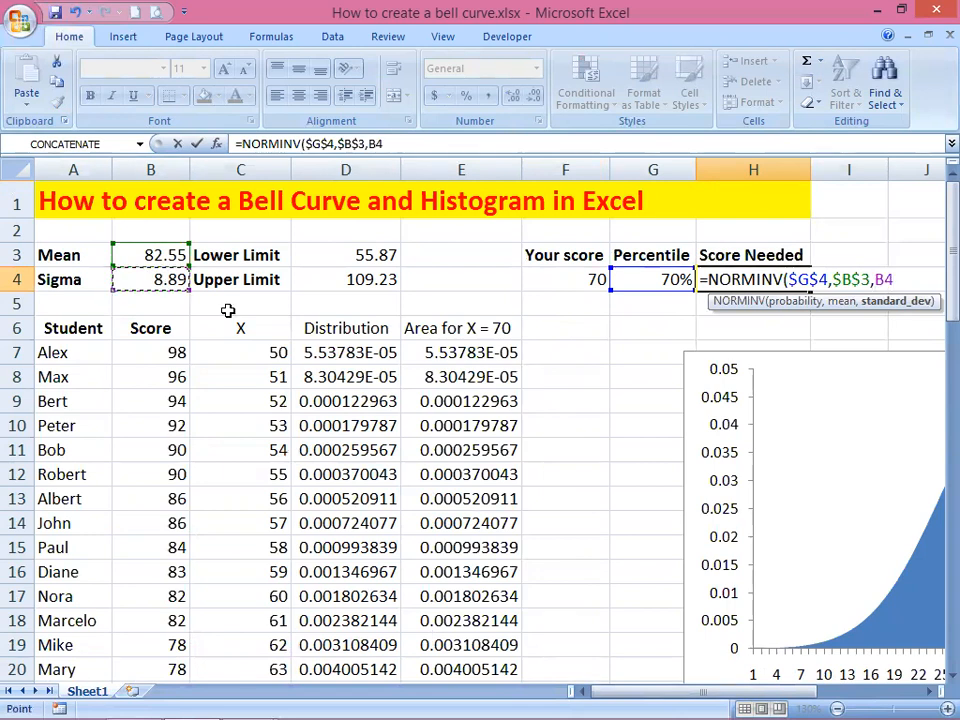
pyautogui.press('F4')
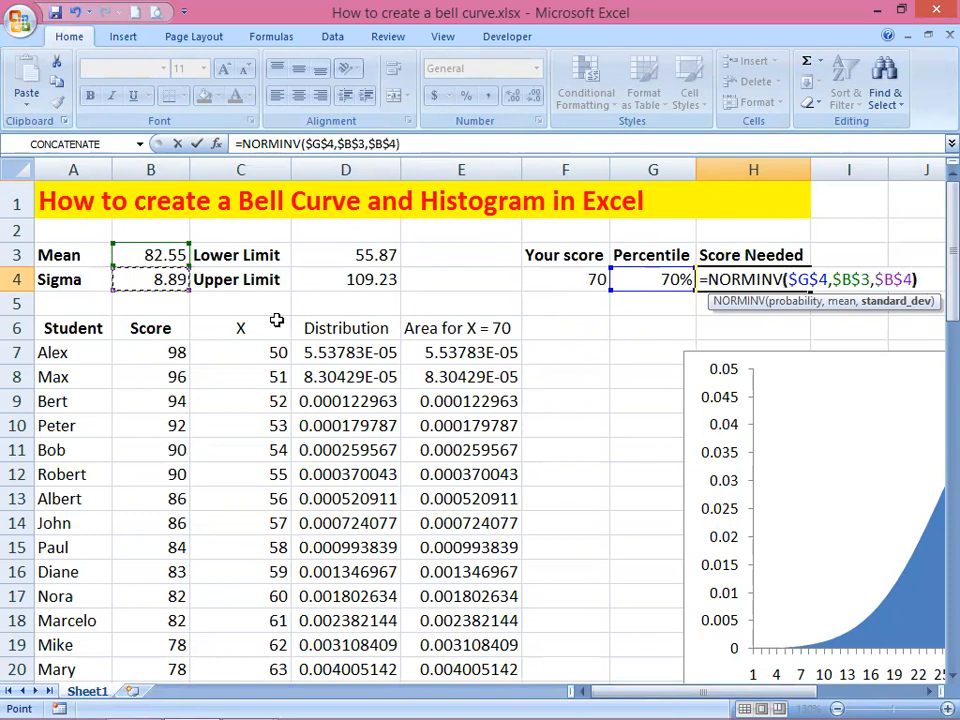
pyautogui.press('Return')
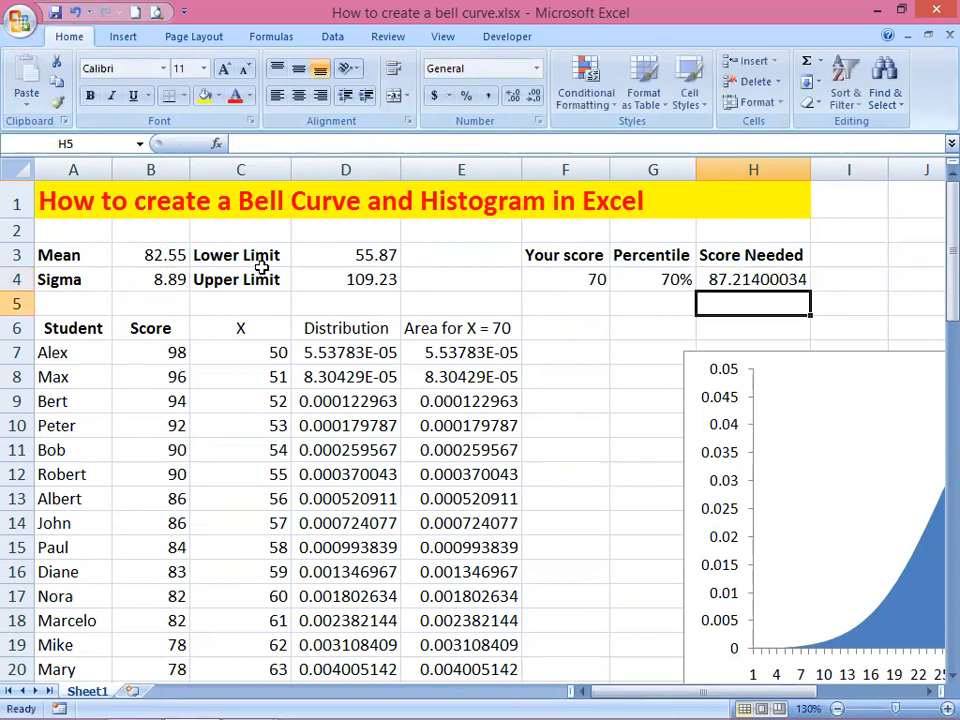
# Step: Reduce the Score Needed value in H4 to two decimal places
pyautogui.click(755, 284)
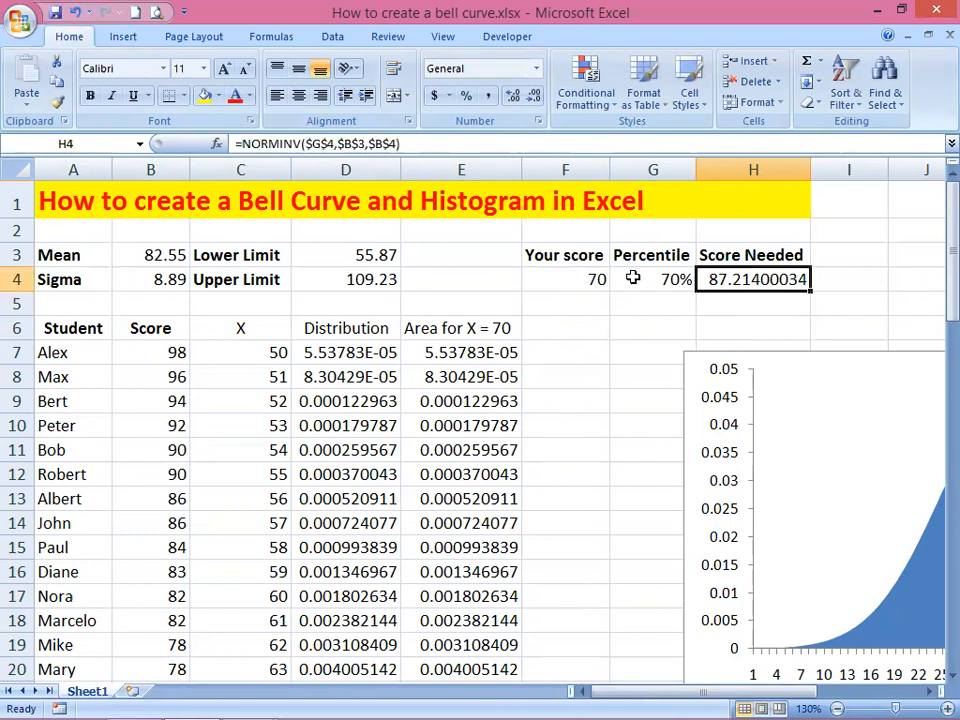
pyautogui.click(534, 97)
pyautogui.click(534, 97)
pyautogui.click(534, 97)
pyautogui.click(534, 97)
pyautogui.click(534, 97)
pyautogui.click(534, 97)
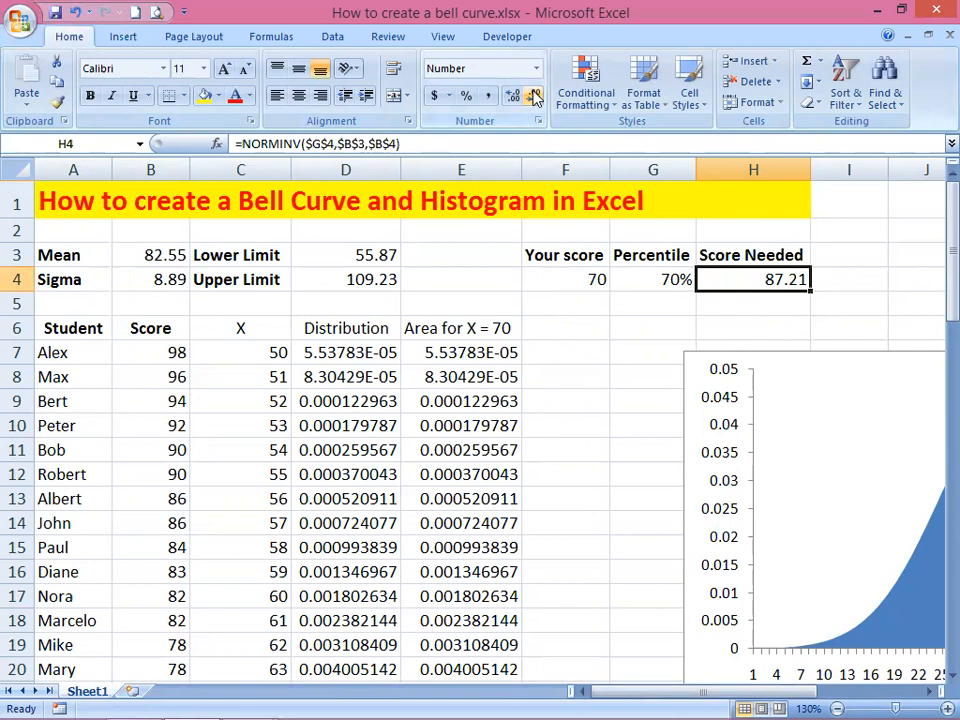
# Step: Set the Percentile in G4 to 80% and check the Score Needed in H4
pyautogui.click(644, 329)
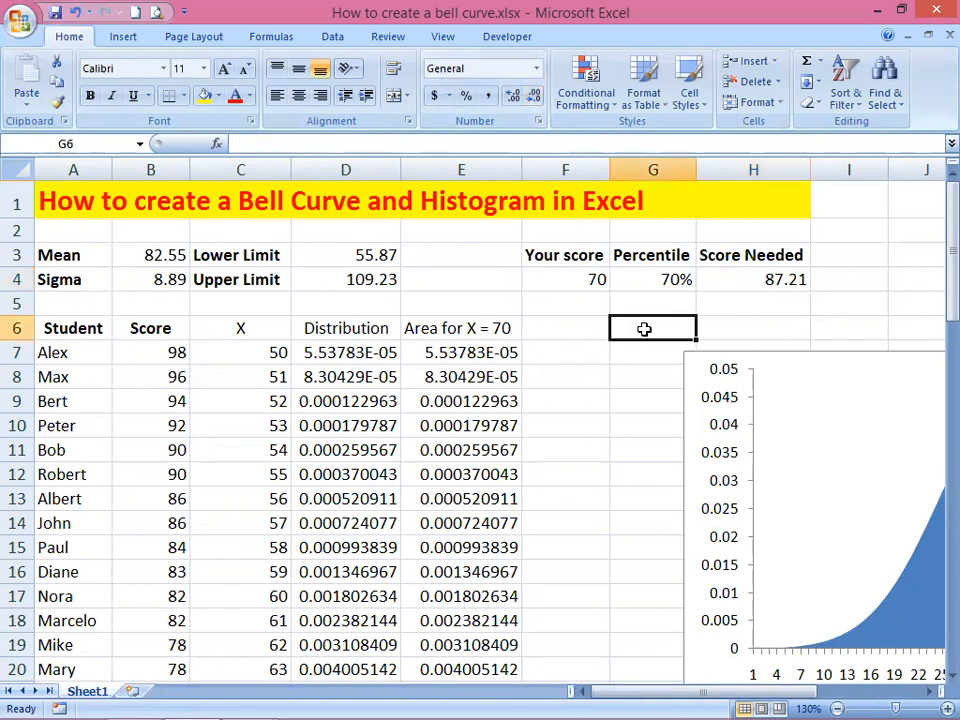
pyautogui.moveTo(756, 690); pyautogui.dragTo(760, 692)
pyautogui.click(418, 290)
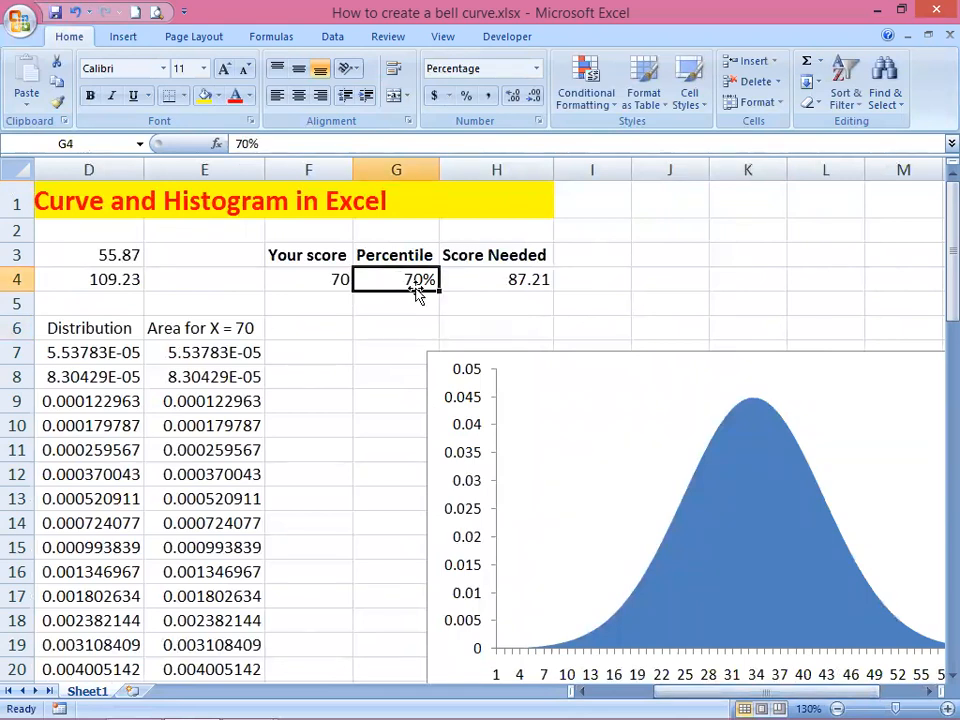
pyautogui.write('80')
pyautogui.press('Tab')
pyautogui.click(418, 290)
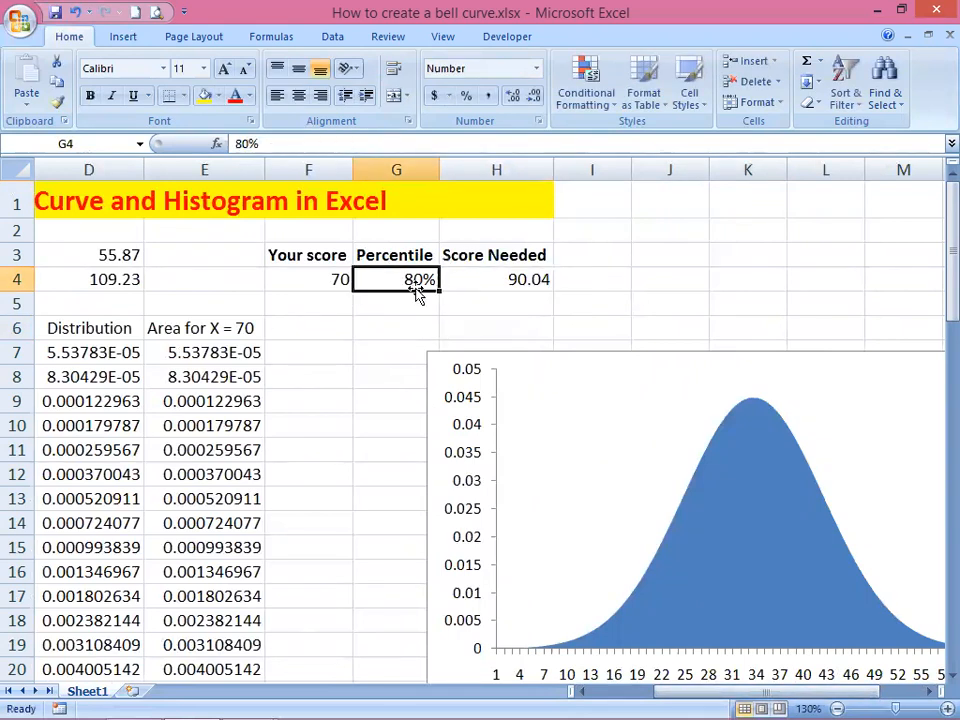
pyautogui.click(499, 279)
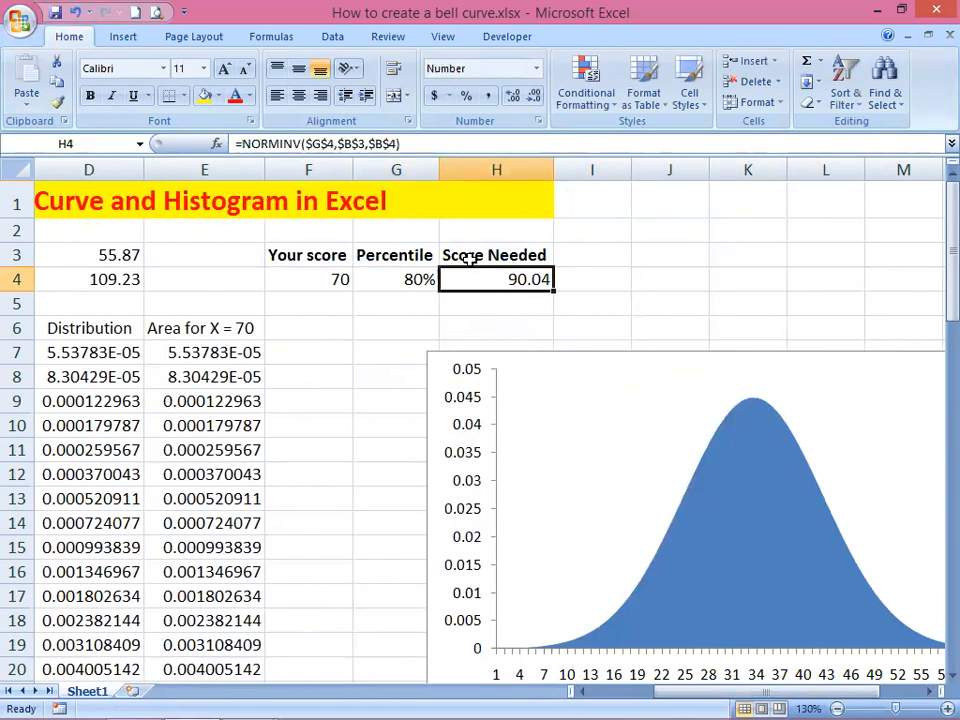
# Step: Set the Percentile in G4 to 60% and review the recalculated Score Needed in H4
pyautogui.press('Left')
pyautogui.write('60')
pyautogui.press('Tab')
pyautogui.click(405, 280)
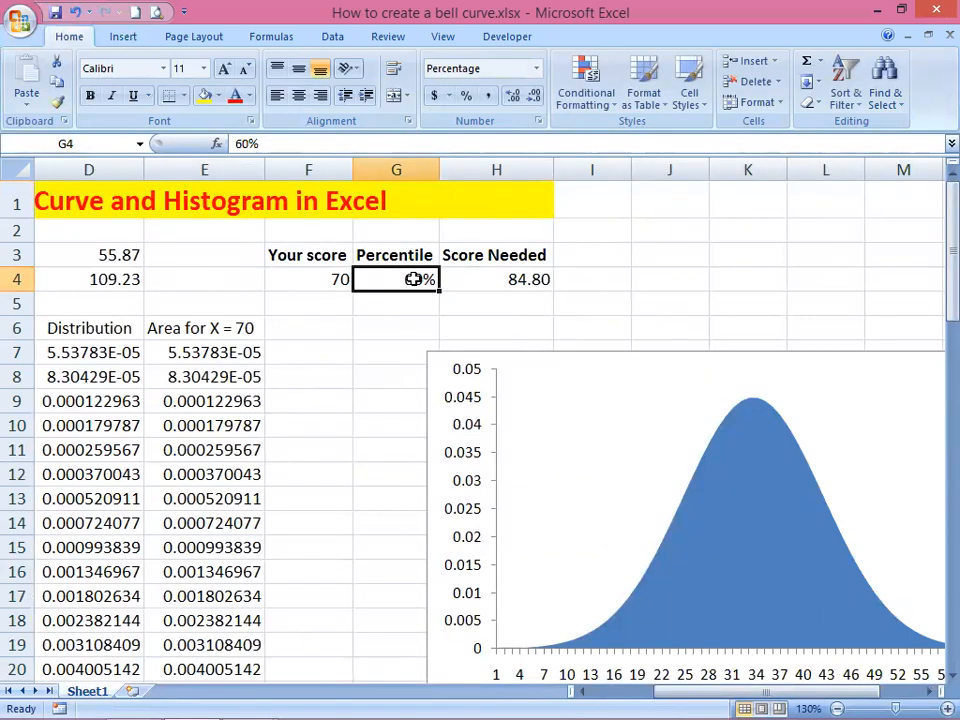
pyautogui.click(505, 279)
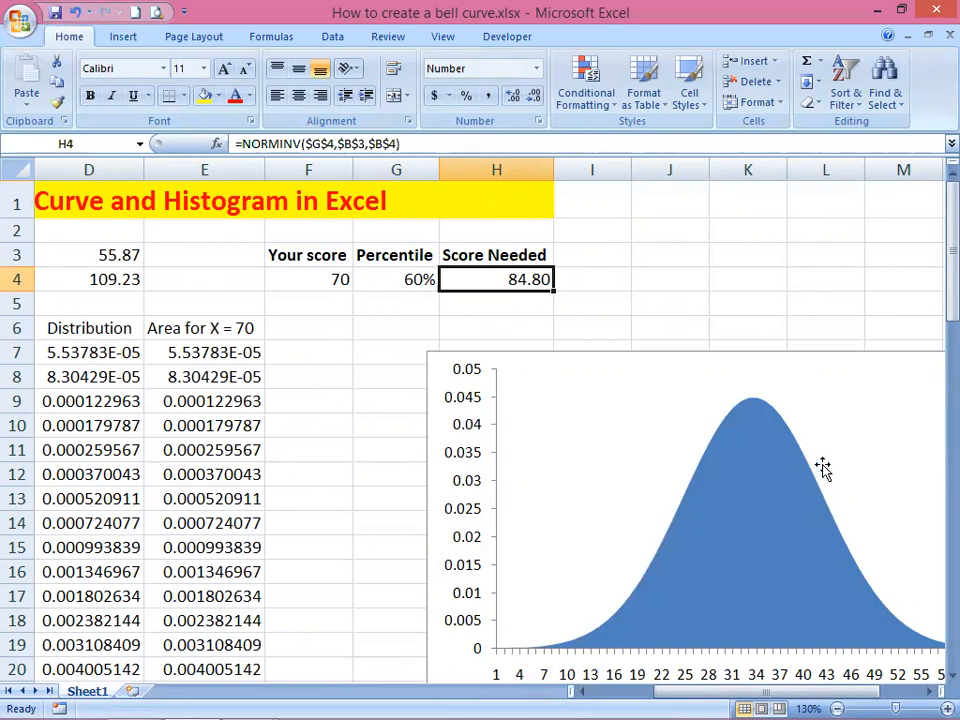
pyautogui.click(131, 474)
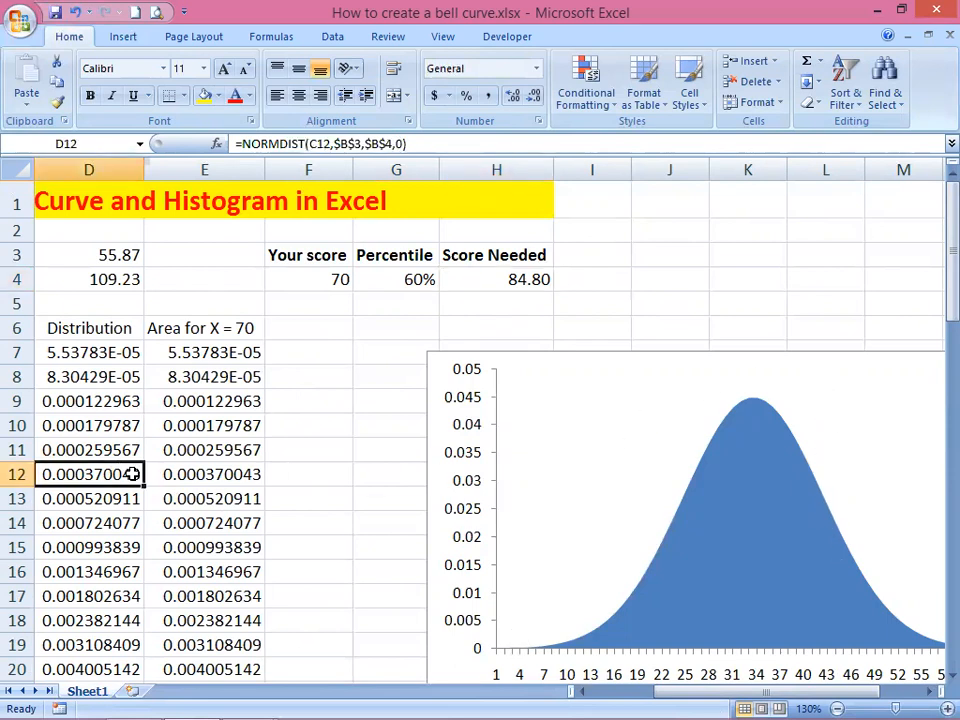
pyautogui.press('Left')
pyautogui.press('Left')
pyautogui.press('Left')
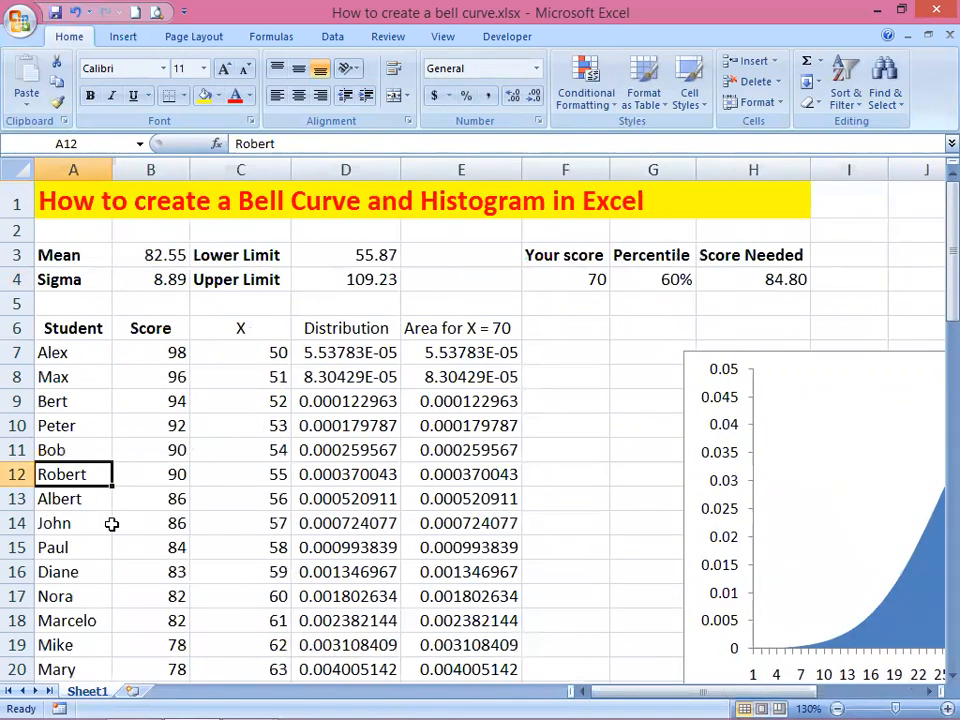
pyautogui.click(145, 523)
pyautogui.press('Down')
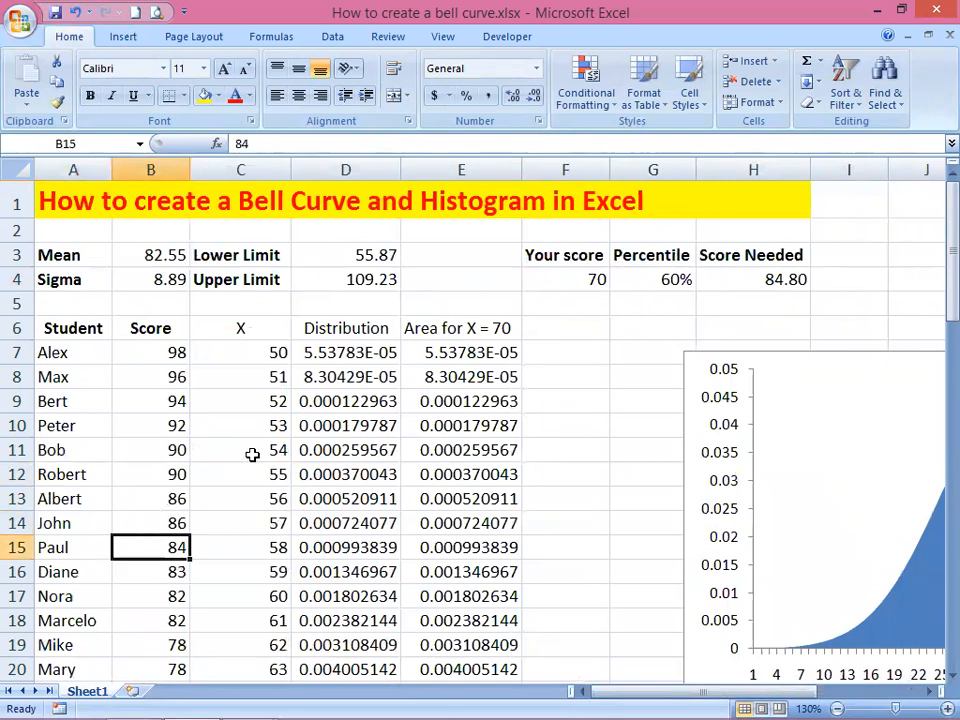
pyautogui.scroll(-3, 252, 455)
pyautogui.scroll(3, 254, 455)
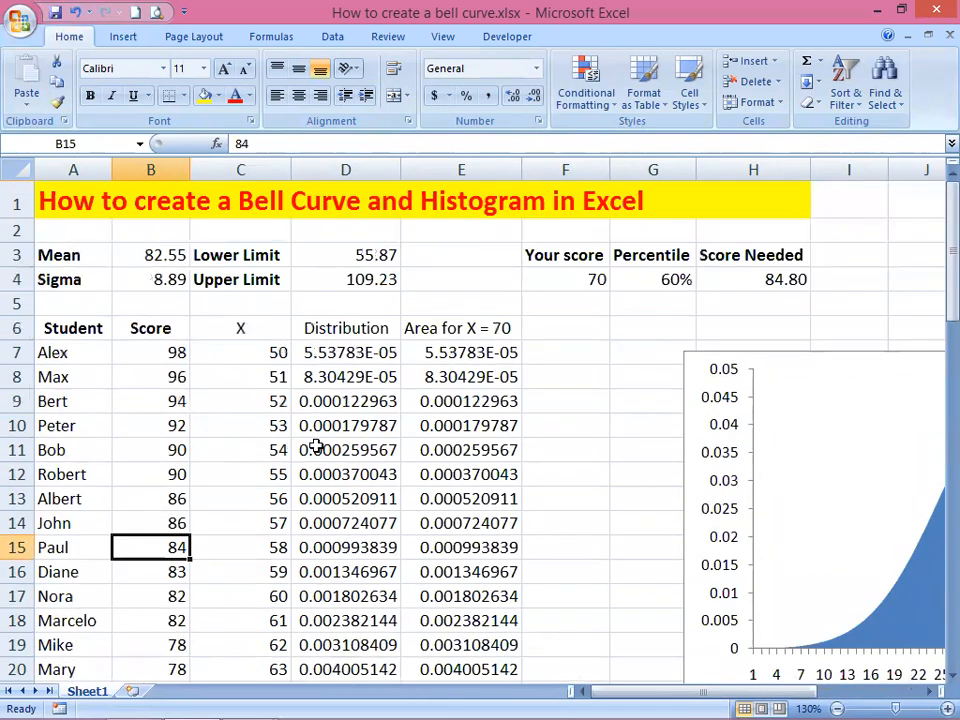
# Step: Set the Percentile in G4 to 80% and check the Score Needed in H4
pyautogui.click(665, 276)
pyautogui.write('80')
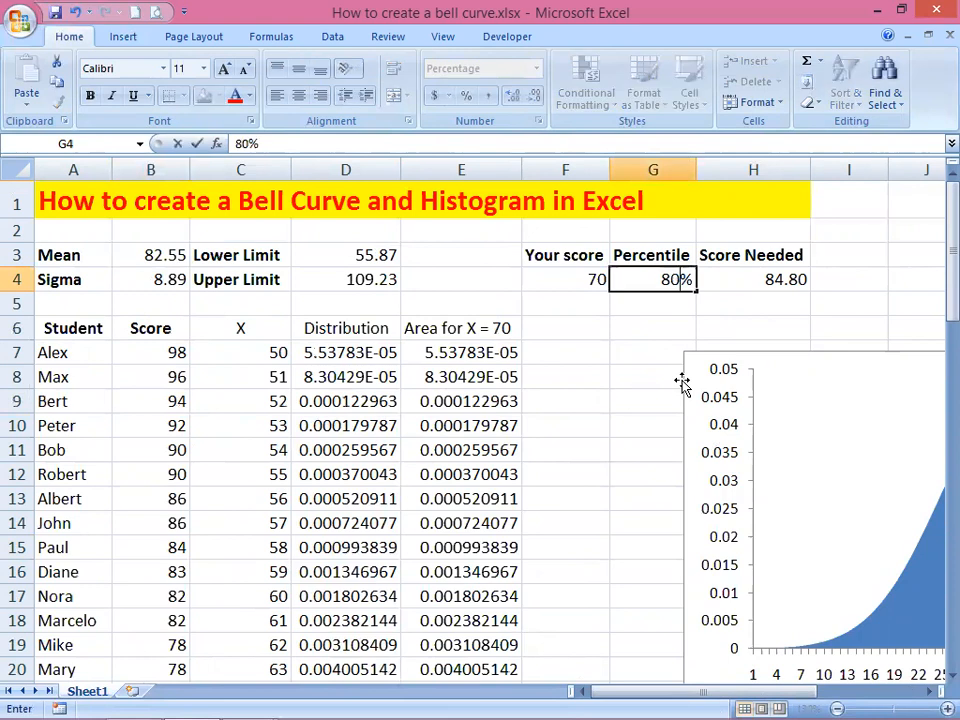
pyautogui.press('Tab')
pyautogui.hotkey('shift', 'Tab')
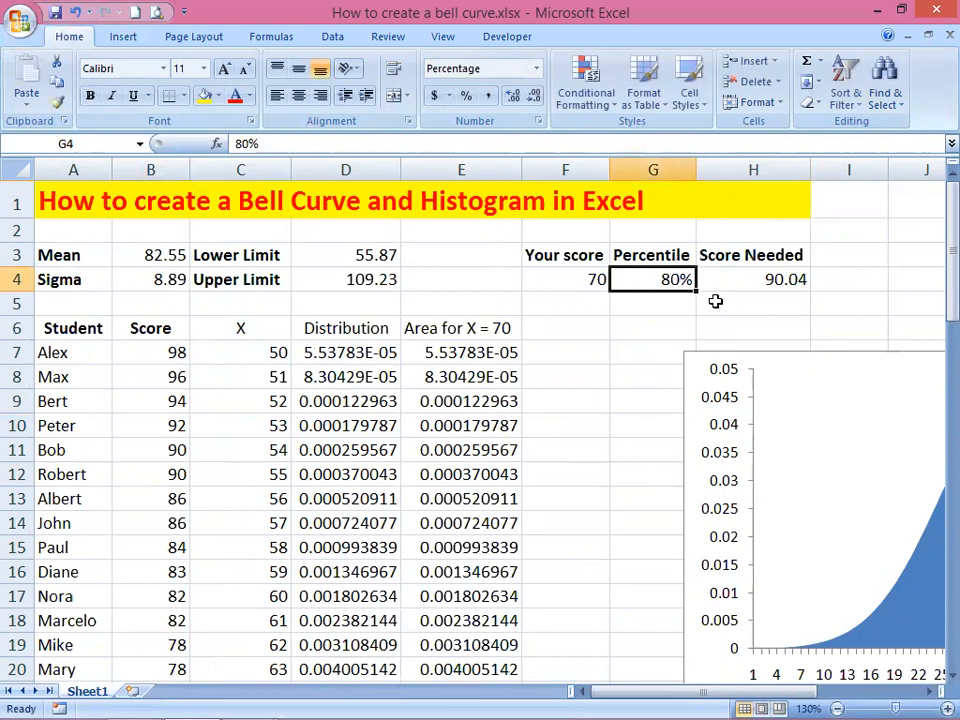
pyautogui.click(768, 278)
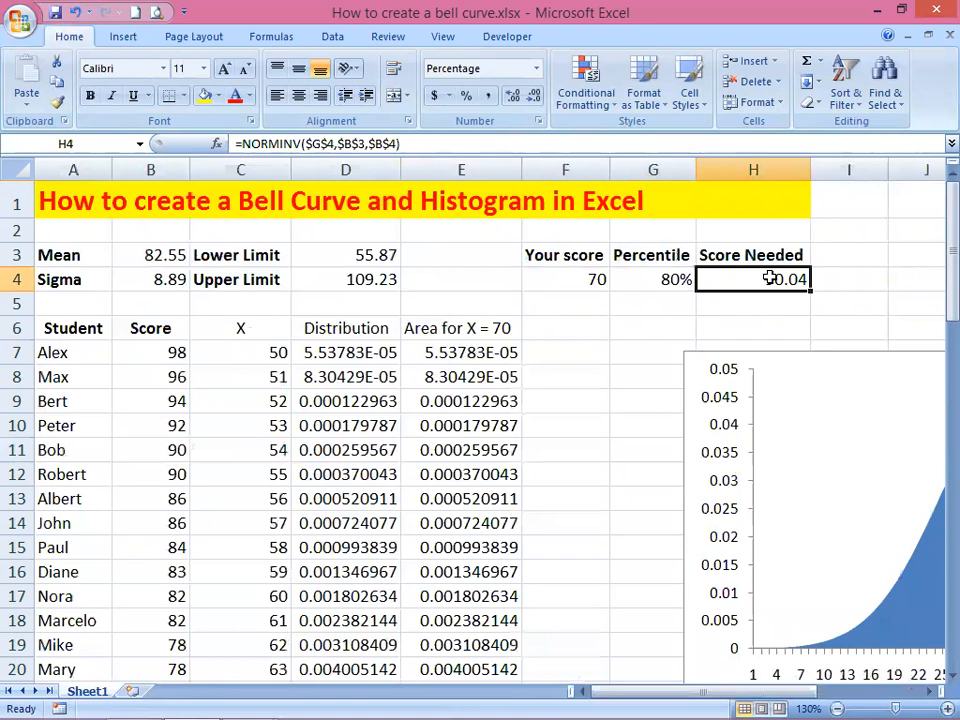
# Step: Set the Percentile in G4 back to 60%
pyautogui.click(650, 279)
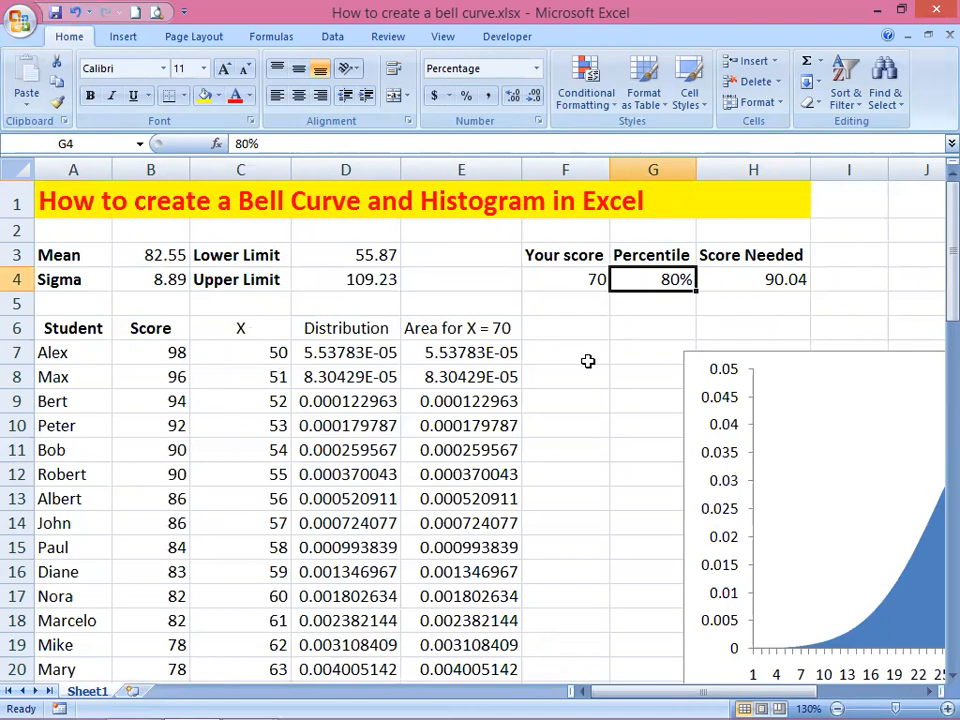
pyautogui.write('60')
pyautogui.press('Tab')
pyautogui.press('Left')
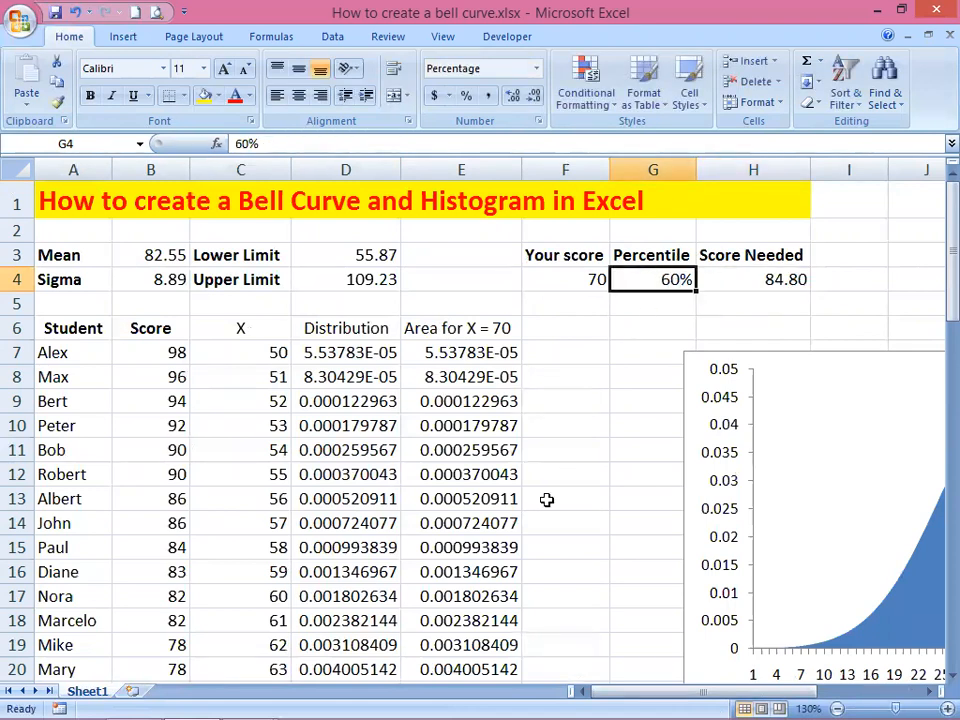
# Step: Add a new data series to the bell curve chart, taking its name from cell E6
pyautogui.click(604, 497)
pyautogui.scroll(-3, 683, 502)
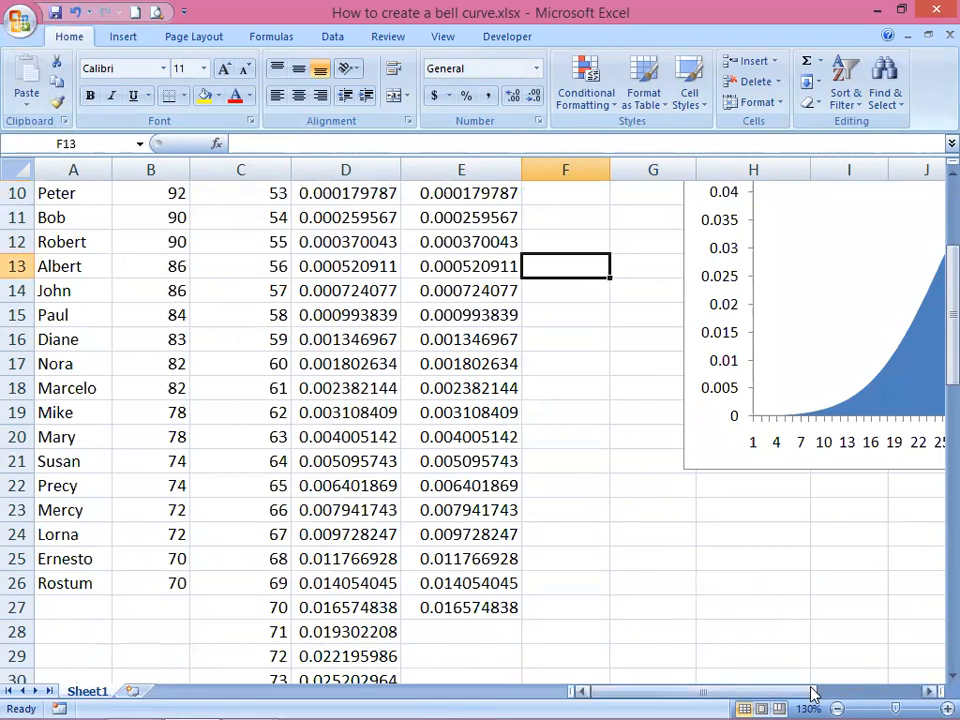
pyautogui.moveTo(812, 693); pyautogui.dragTo(917, 693)
pyautogui.scroll(2, 696, 499)
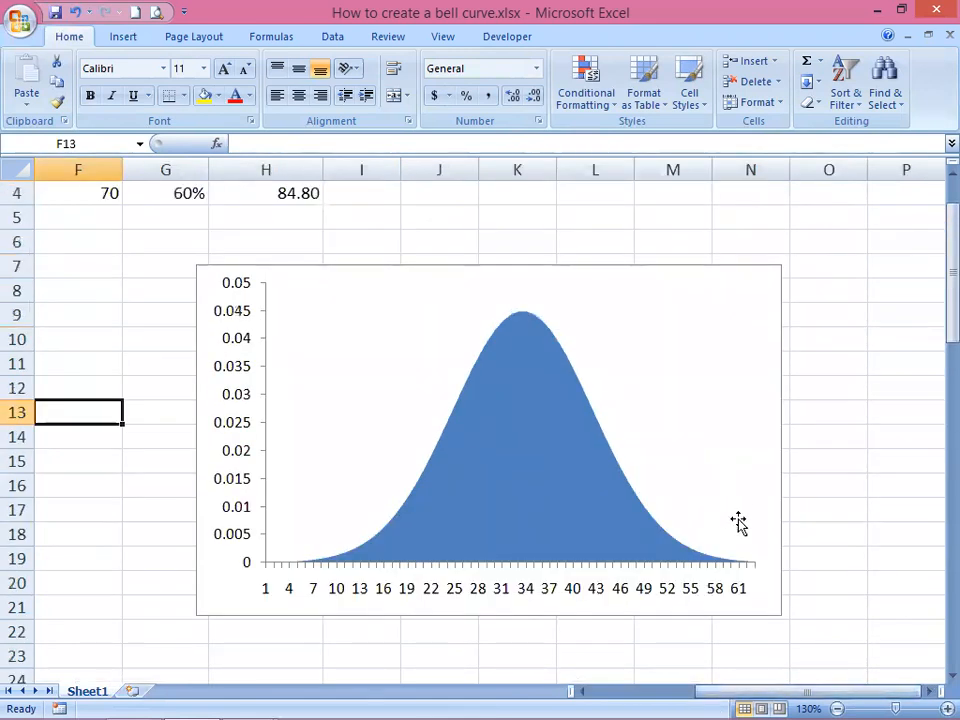
pyautogui.moveTo(761, 691); pyautogui.dragTo(683, 692)
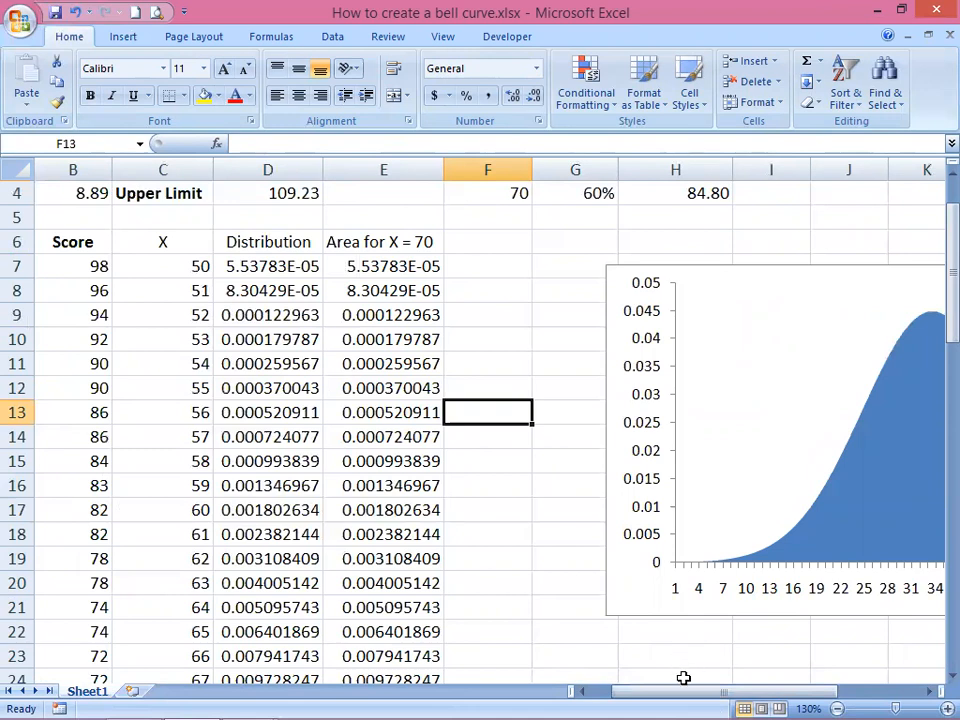
pyautogui.moveTo(683, 692); pyautogui.dragTo(684, 690)
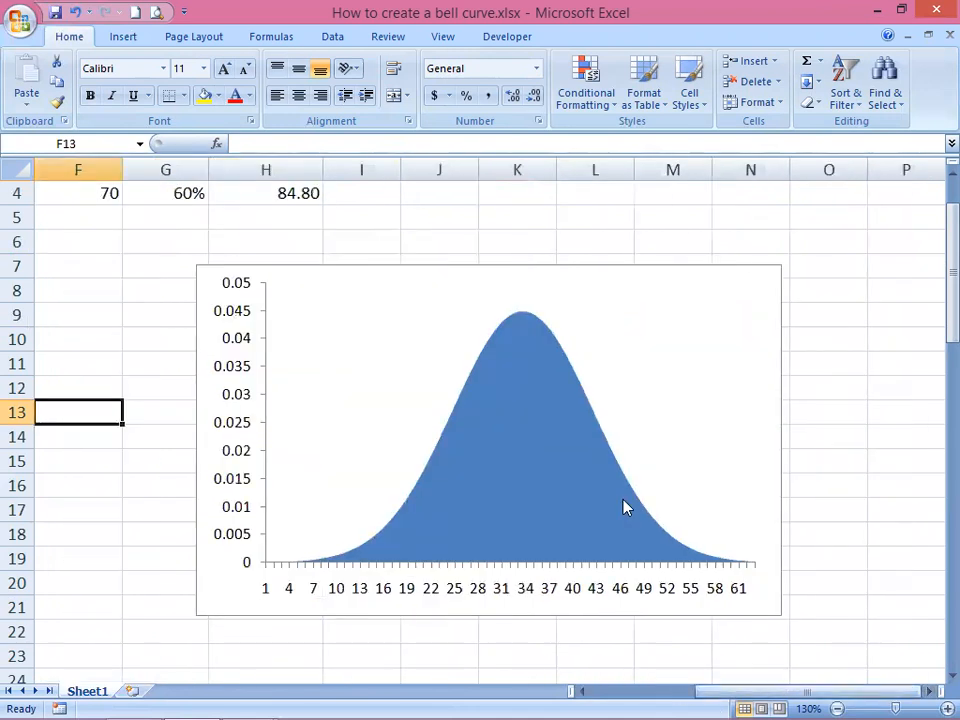
pyautogui.click(376, 335)
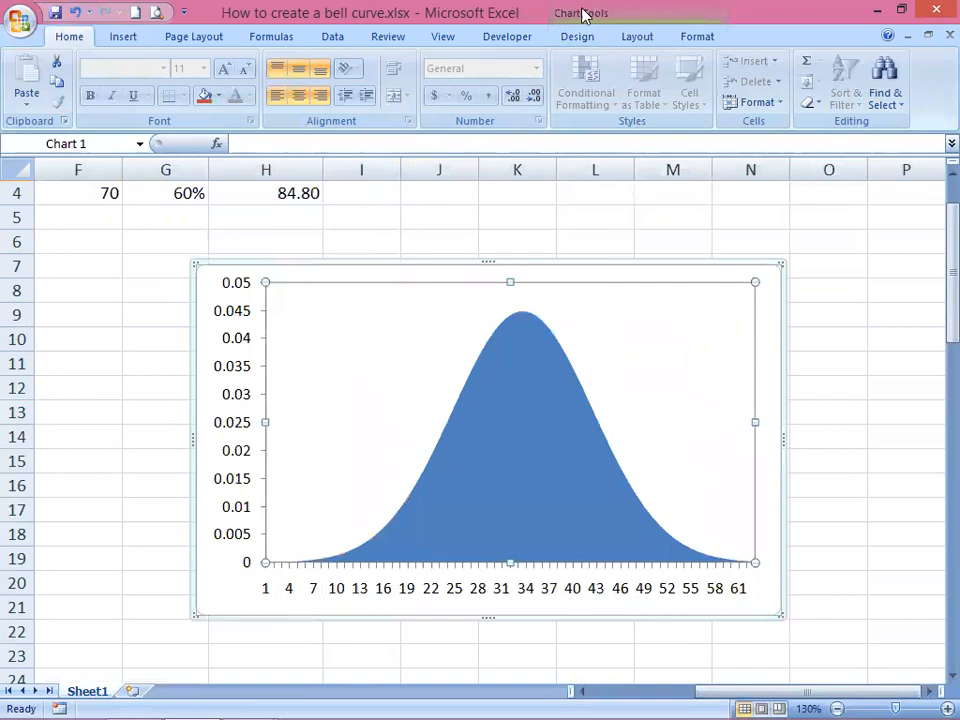
pyautogui.click(588, 38)
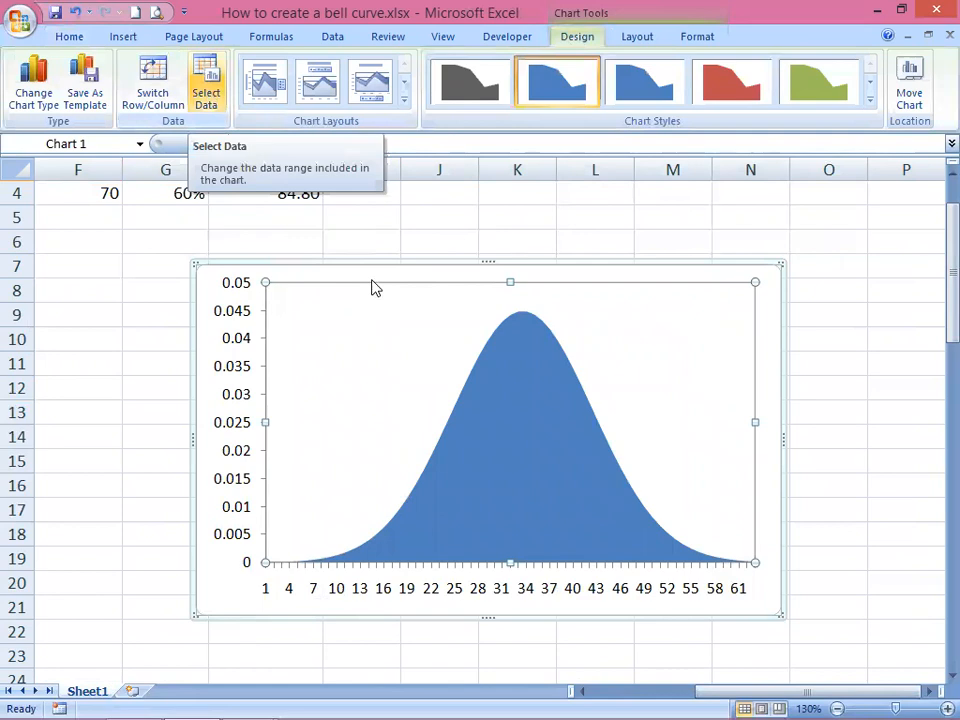
pyautogui.click(206, 84)
pyautogui.click(391, 398)
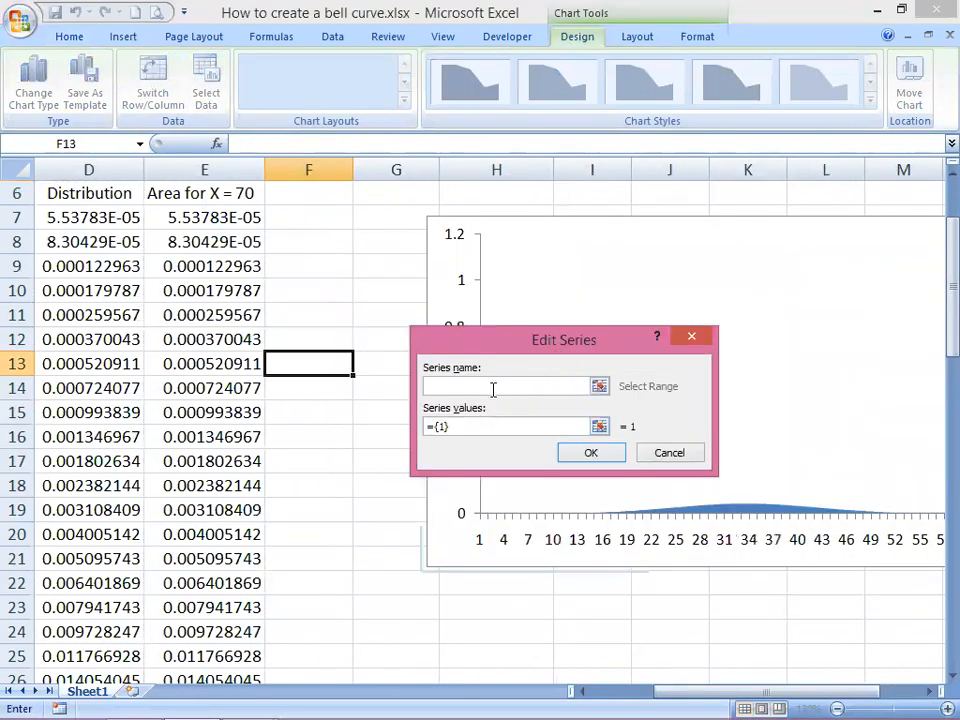
pyautogui.click(598, 387)
pyautogui.click(193, 194)
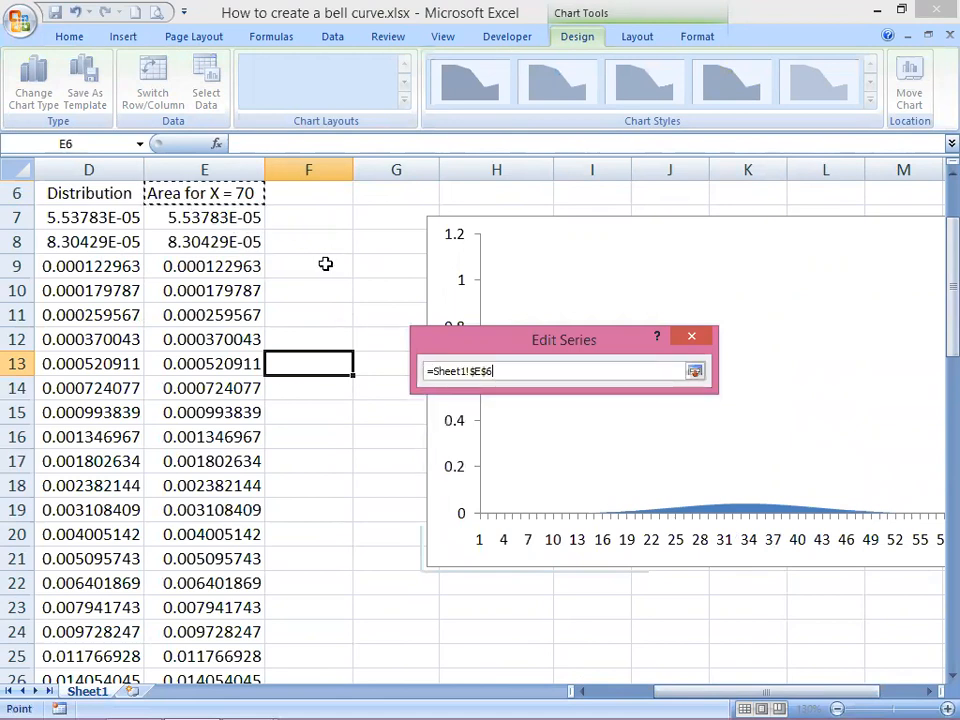
pyautogui.click(697, 375)
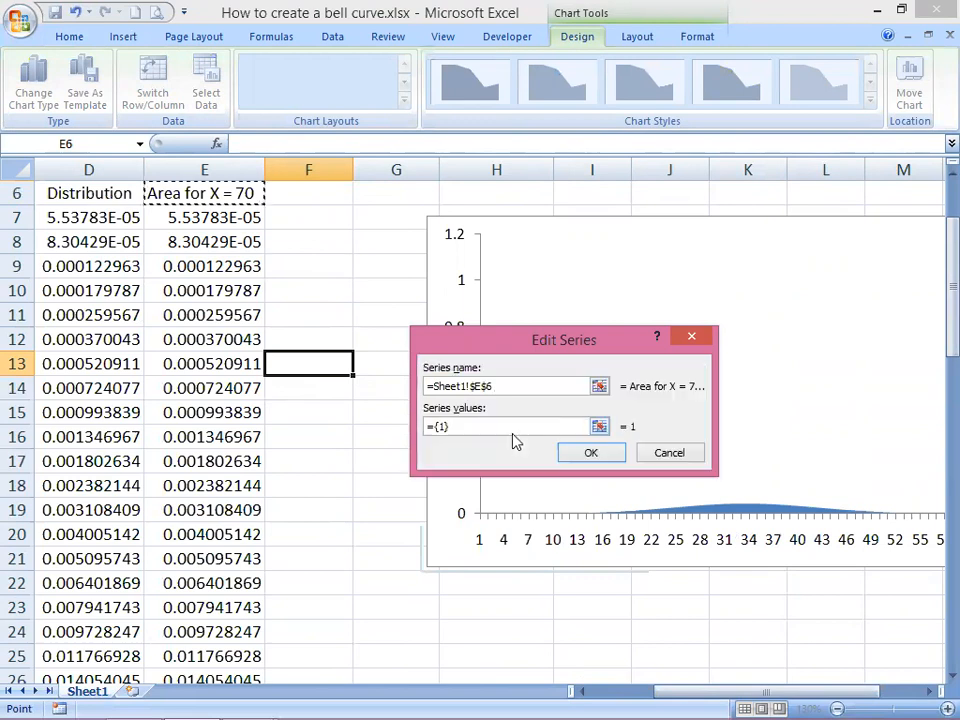
# Step: Set the new series' values to the range E7:E69 and accept the series
pyautogui.click(601, 428)
pyautogui.click(601, 428)
pyautogui.moveTo(197, 216); pyautogui.dragTo(197, 251)
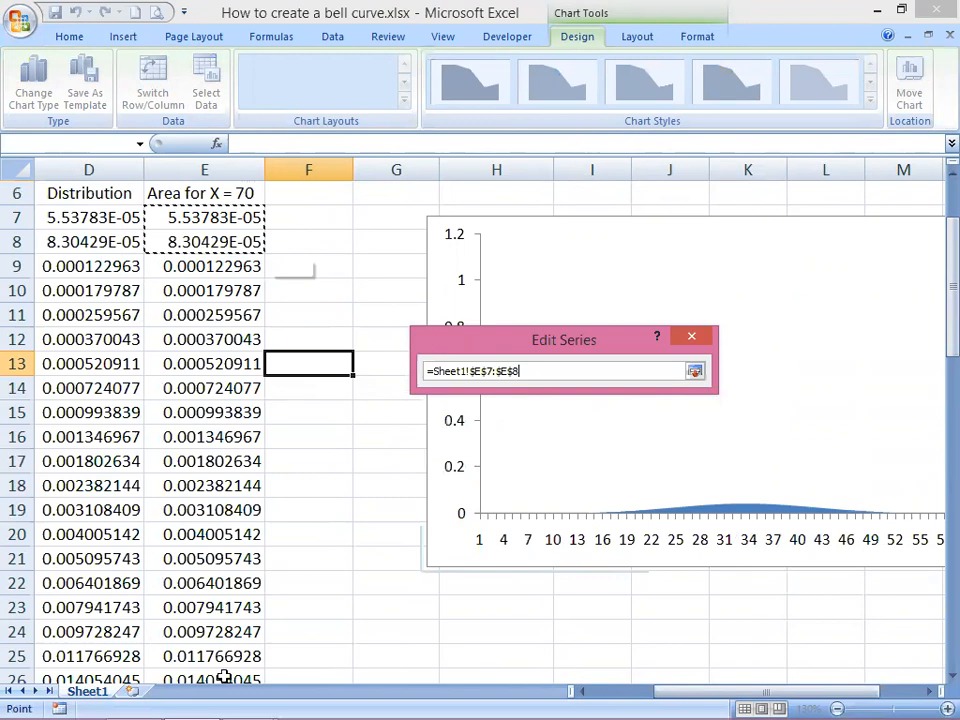
pyautogui.hotkey('ctrl', 'shift', 'Down')
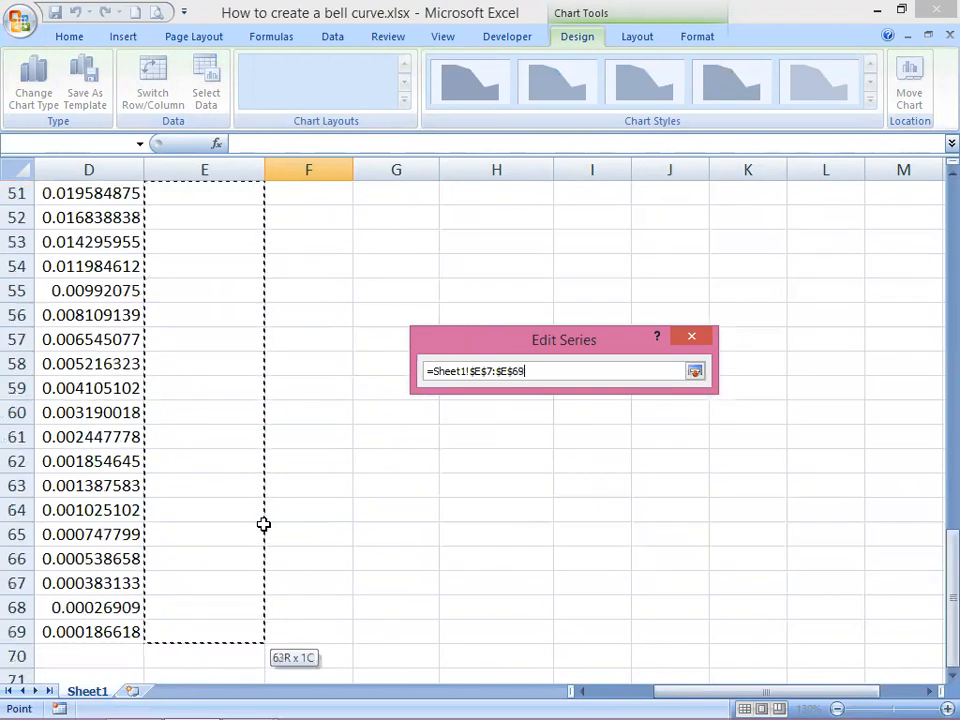
pyautogui.hotkey('shift', 'Down')
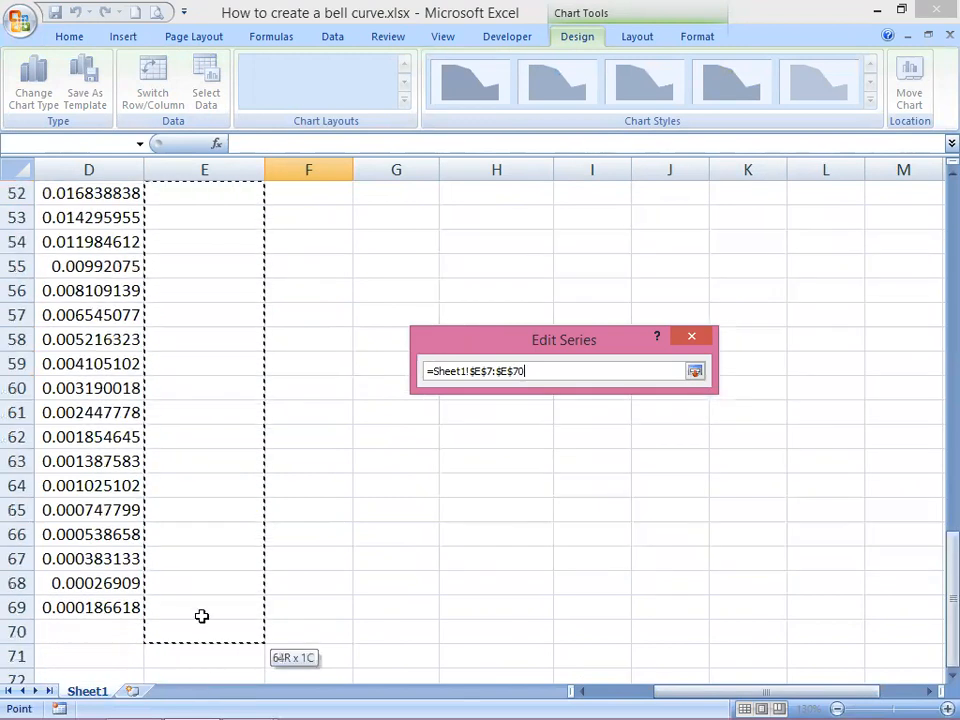
pyautogui.hotkey('shift', 'Up')
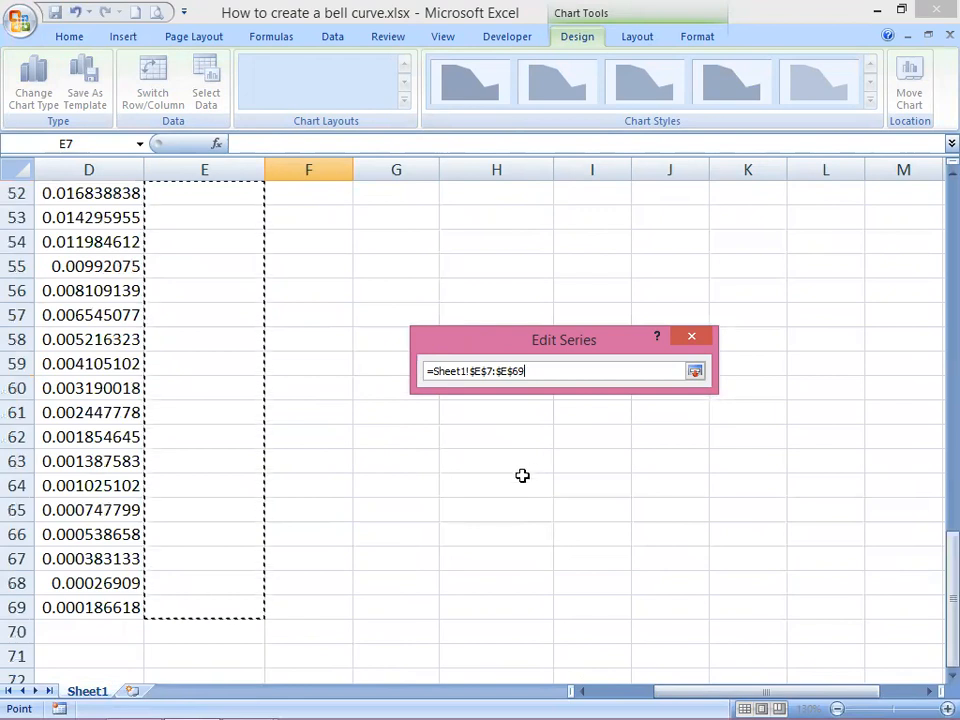
pyautogui.click(695, 372)
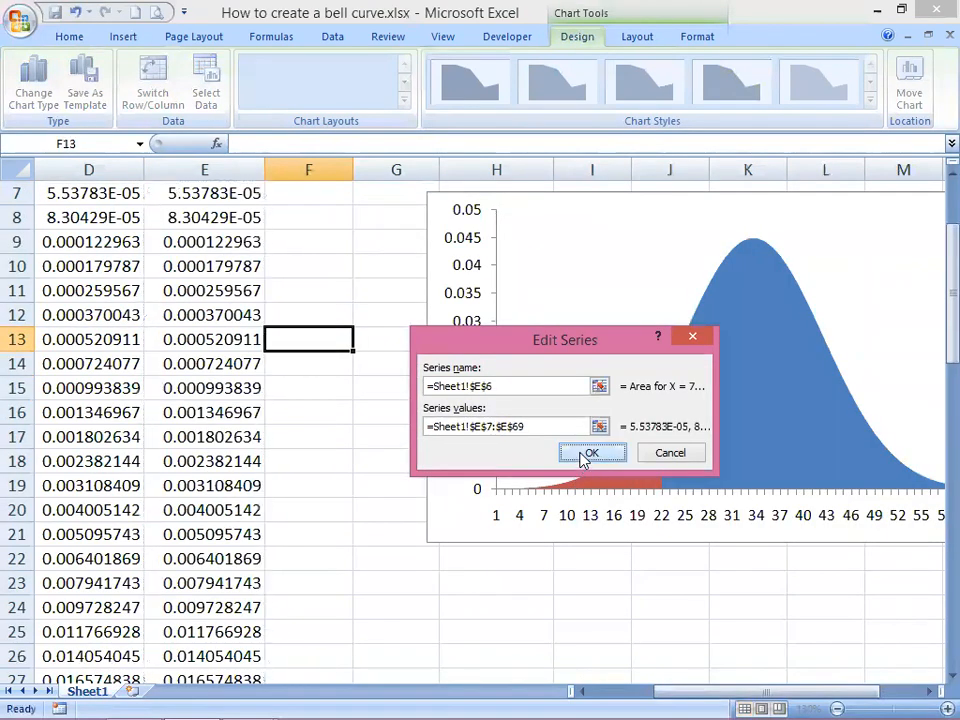
pyautogui.click(585, 455)
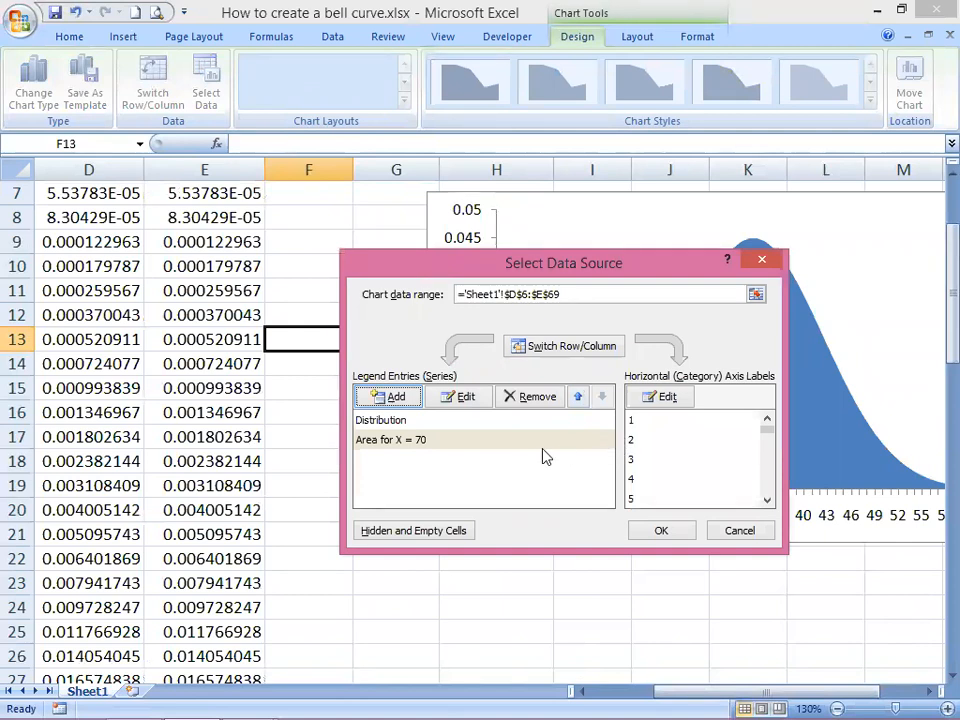
# Step: Set the chart's horizontal axis labels to the X values in C7:C69 and apply the data source changes
pyautogui.click(667, 398)
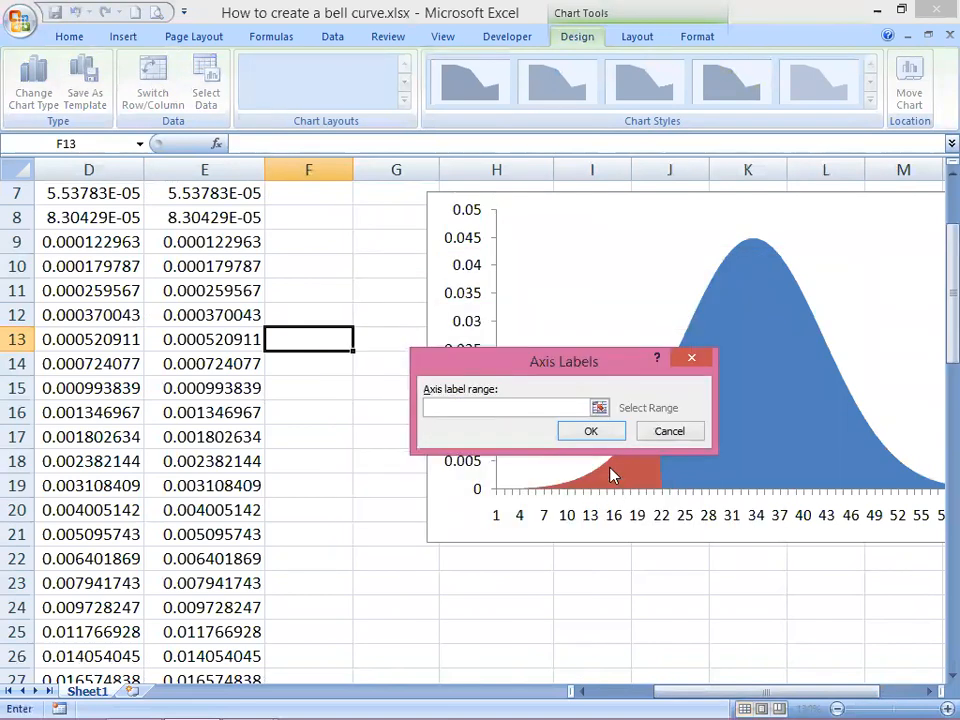
pyautogui.click(596, 408)
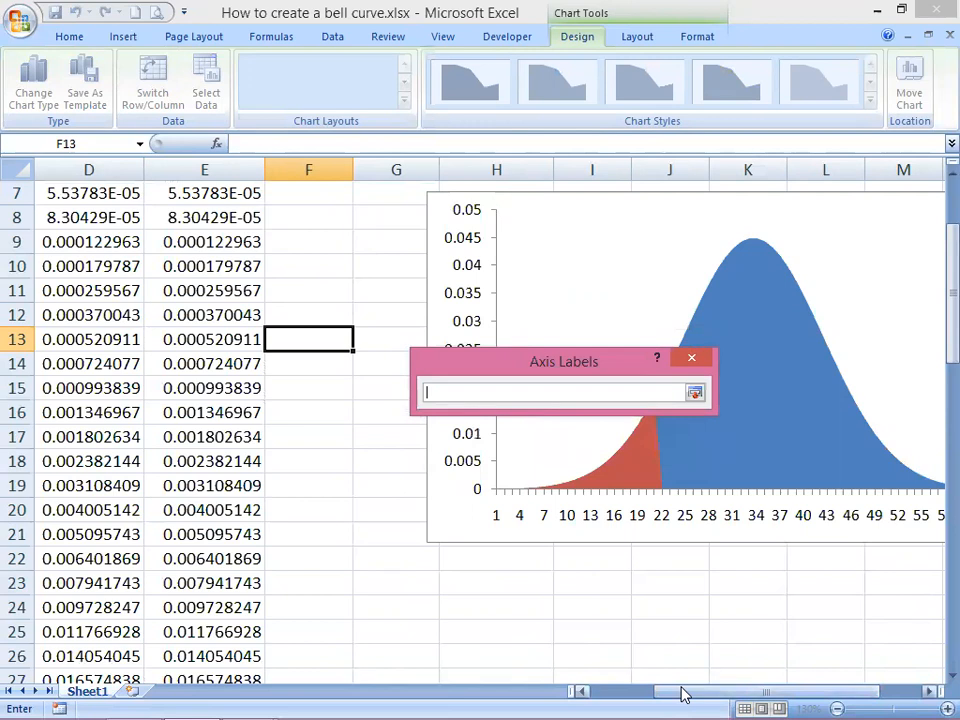
pyautogui.hscroll(-3, 683, 691)
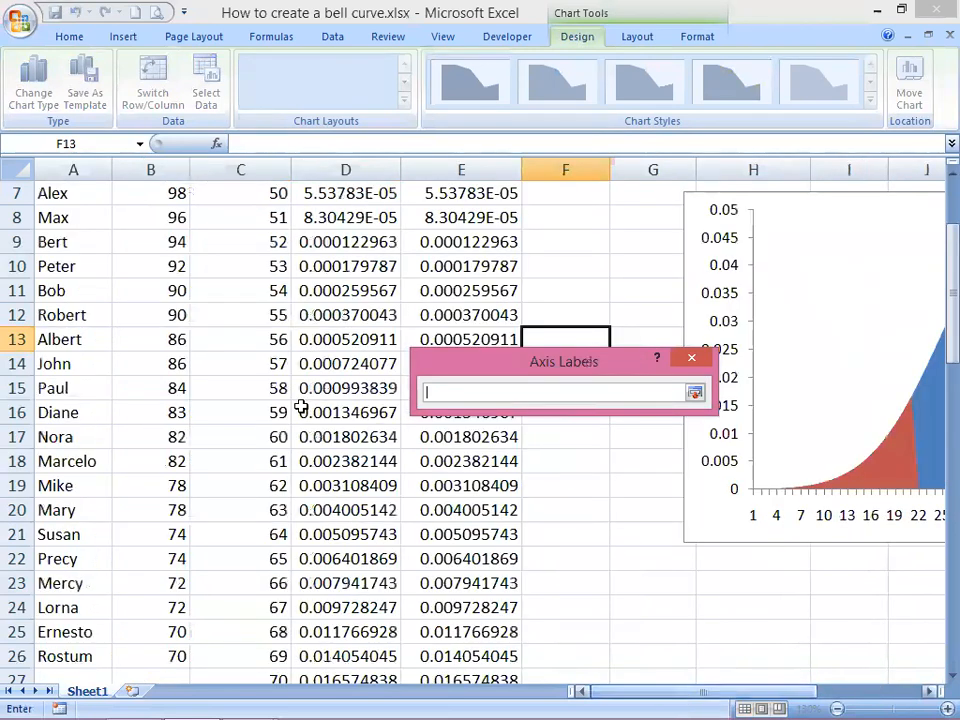
pyautogui.scroll(2, 301, 408)
pyautogui.moveTo(266, 352); pyautogui.dragTo(266, 401)
pyautogui.hotkey('ctrl', 'shift', 'Down')
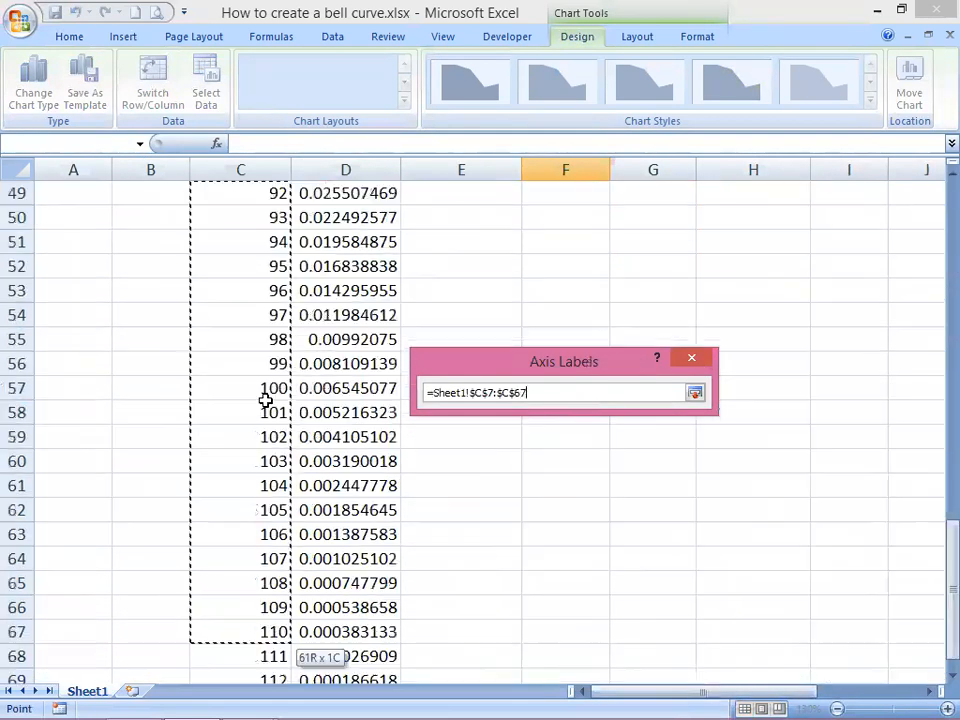
pyautogui.click(694, 392)
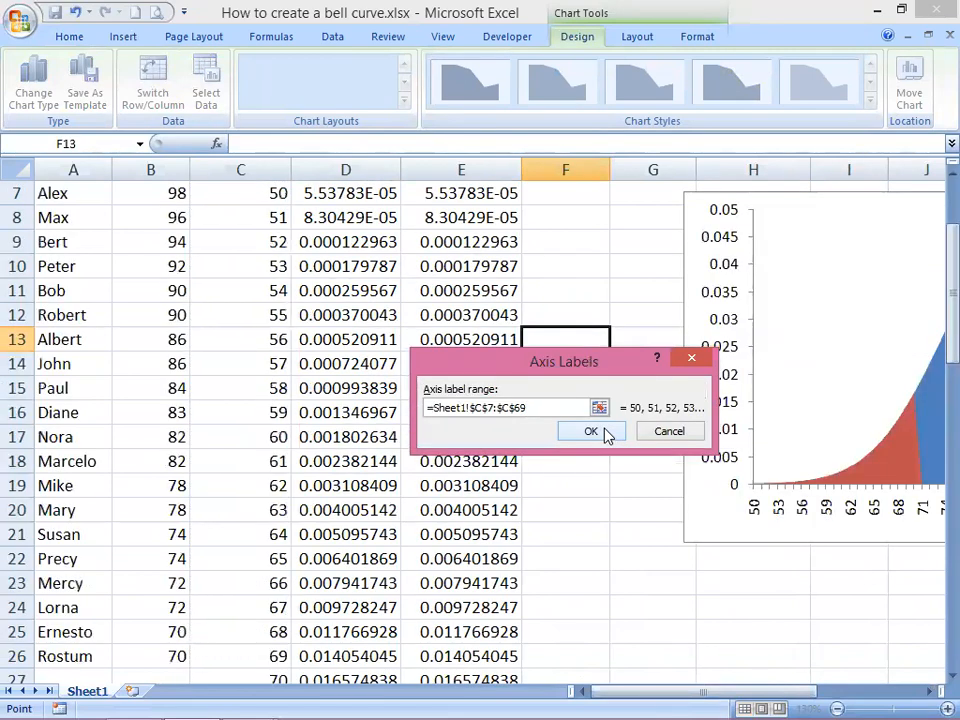
pyautogui.click(606, 435)
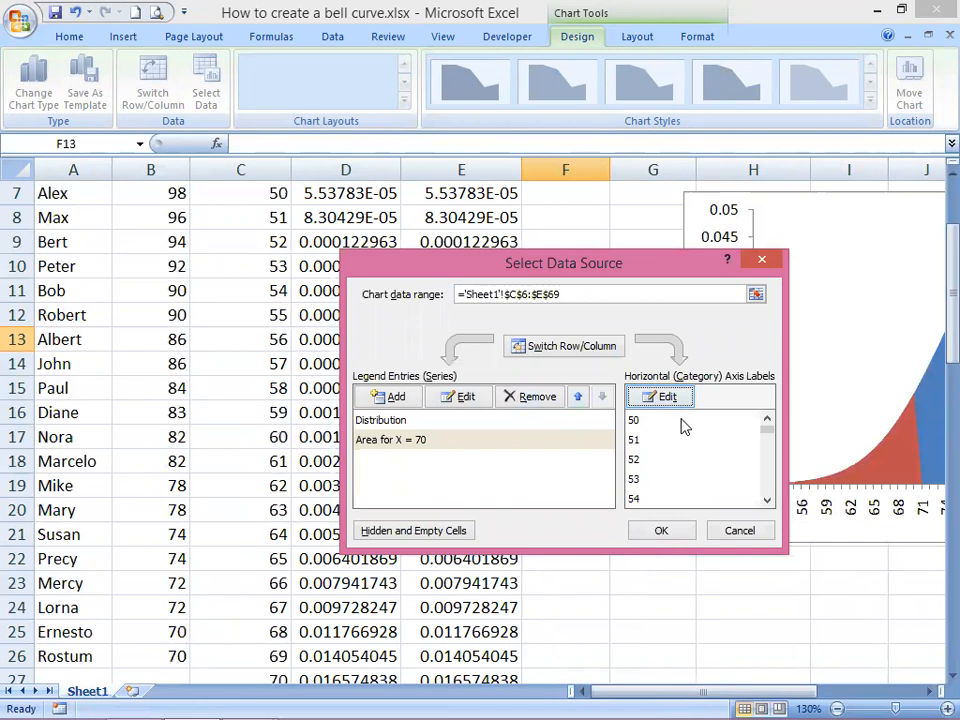
pyautogui.click(670, 530)
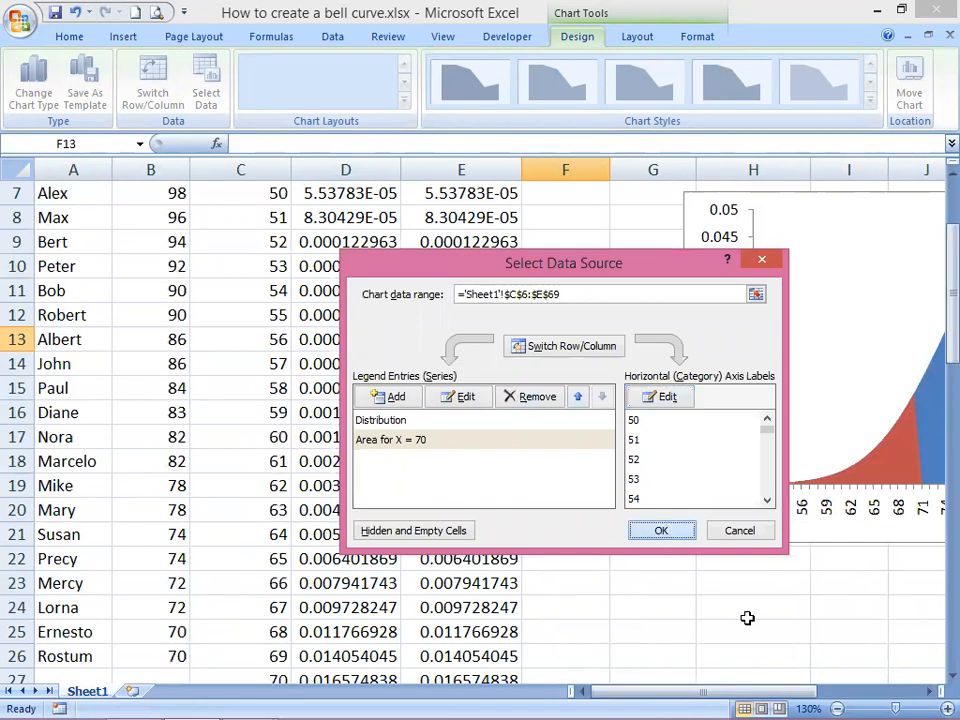
# Step: Move the bell curve chart next to the Area for X column, with its top edge in row 6
pyautogui.moveTo(724, 692); pyautogui.dragTo(724, 694)
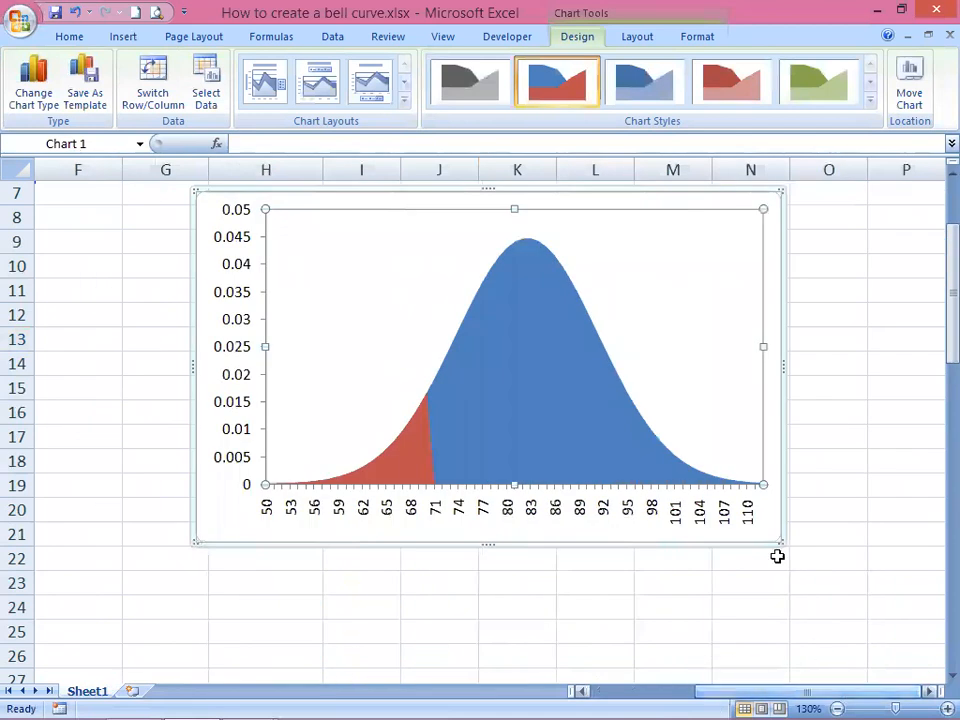
pyautogui.scroll(2, 768, 480)
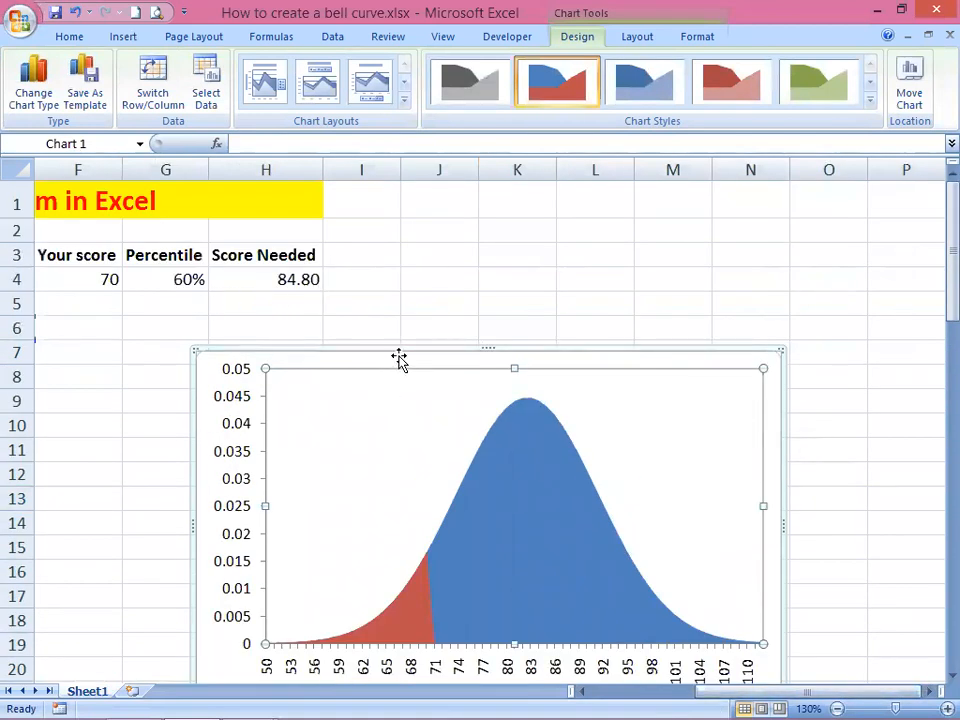
pyautogui.moveTo(403, 354); pyautogui.dragTo(189, 345)
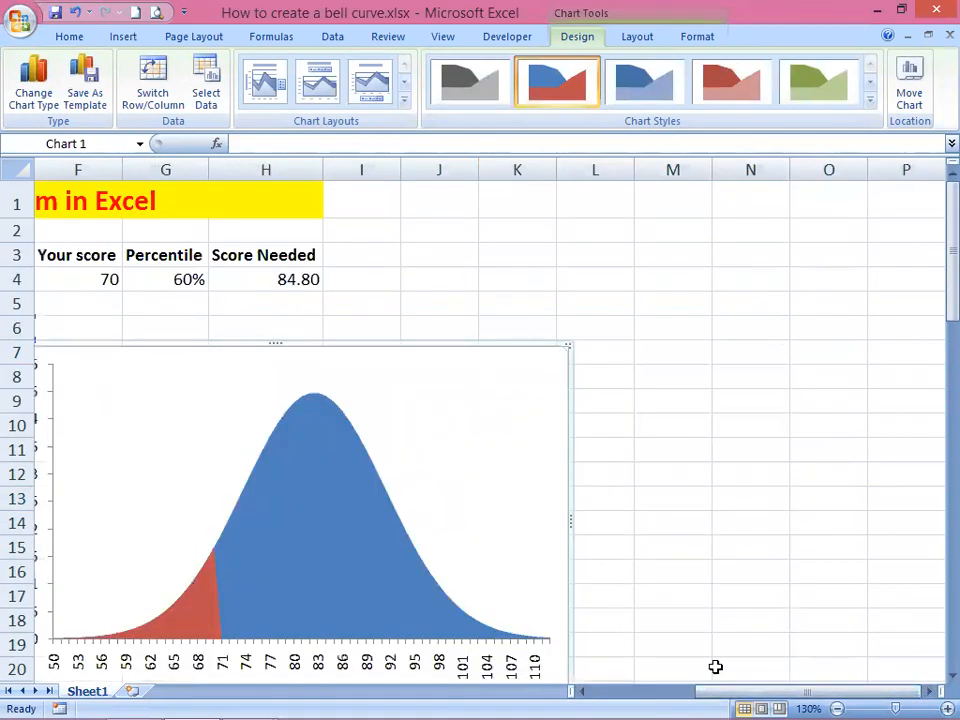
pyautogui.moveTo(728, 693); pyautogui.dragTo(724, 692)
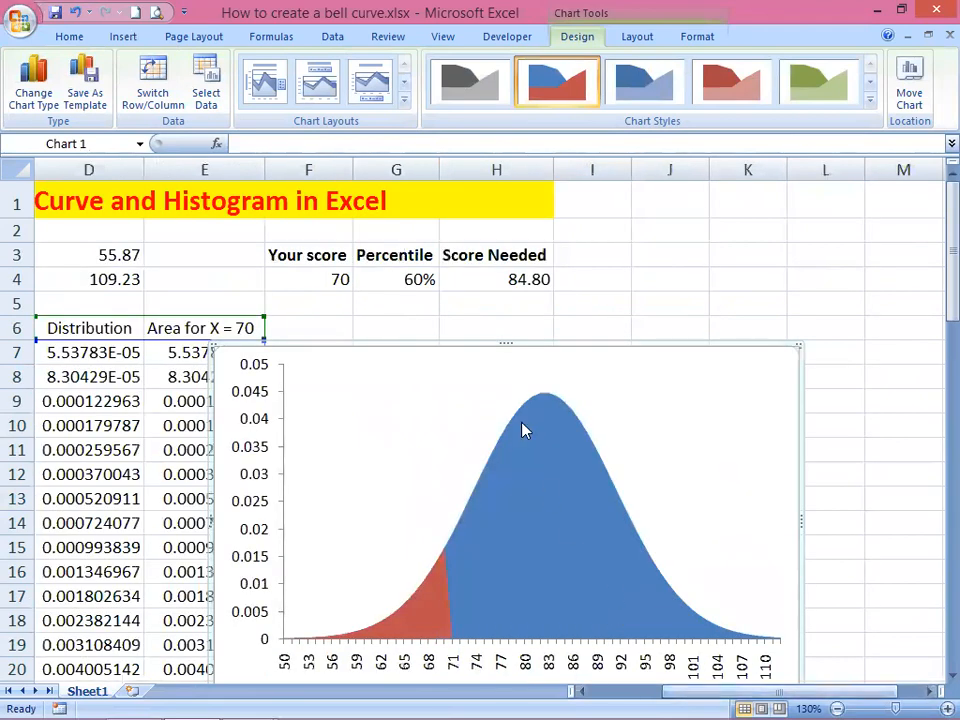
pyautogui.moveTo(440, 347); pyautogui.dragTo(520, 326)
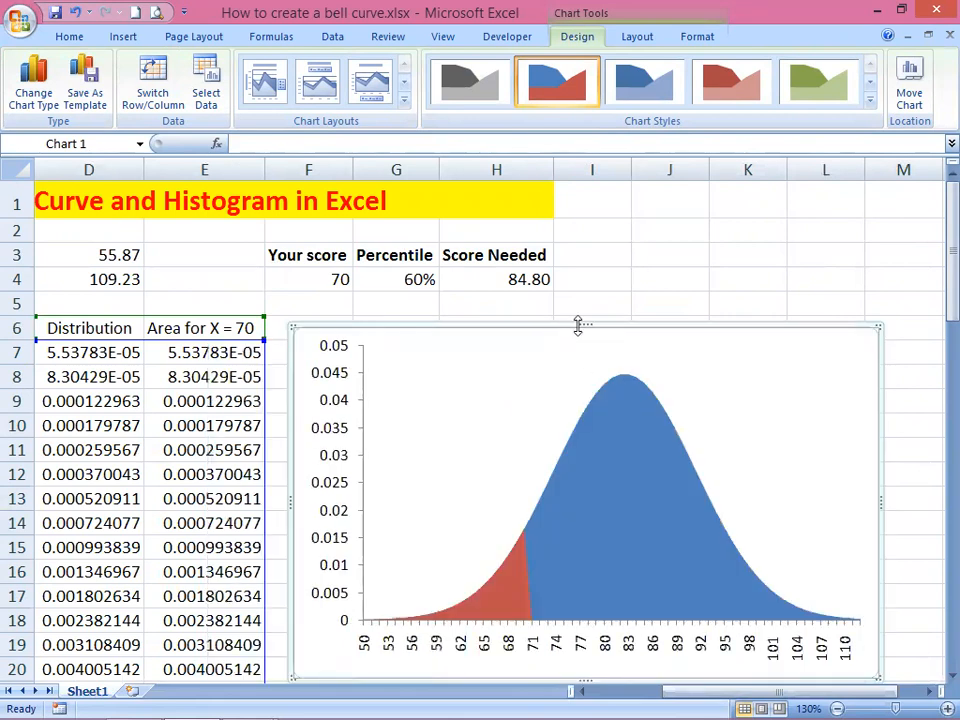
# Step: Move the bell curve chart down so its top edge sits in row 10
pyautogui.moveTo(558, 367); pyautogui.dragTo(557, 416)
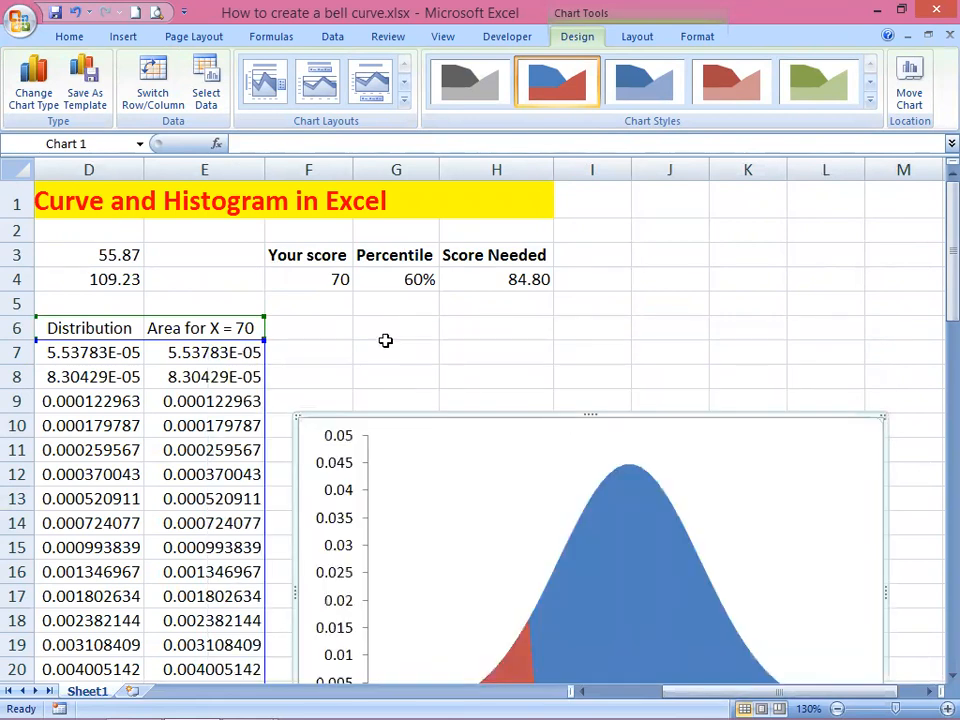
pyautogui.click(379, 328)
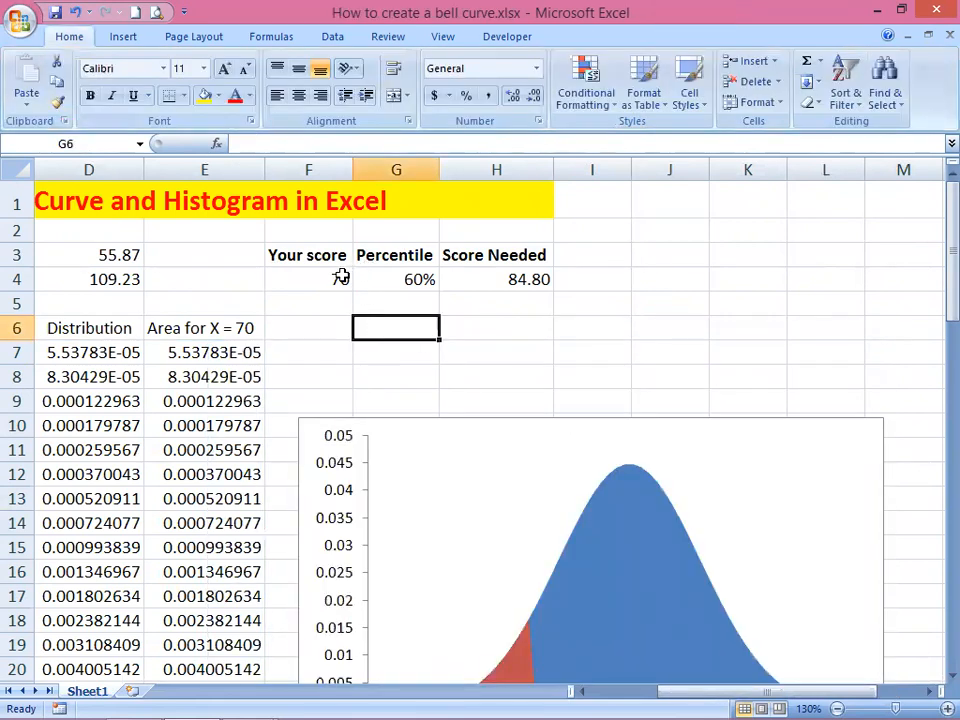
# Step: Try the scores 75, 80 and 82 in cell F4 to test the chart's shaded area
pyautogui.click(344, 279)
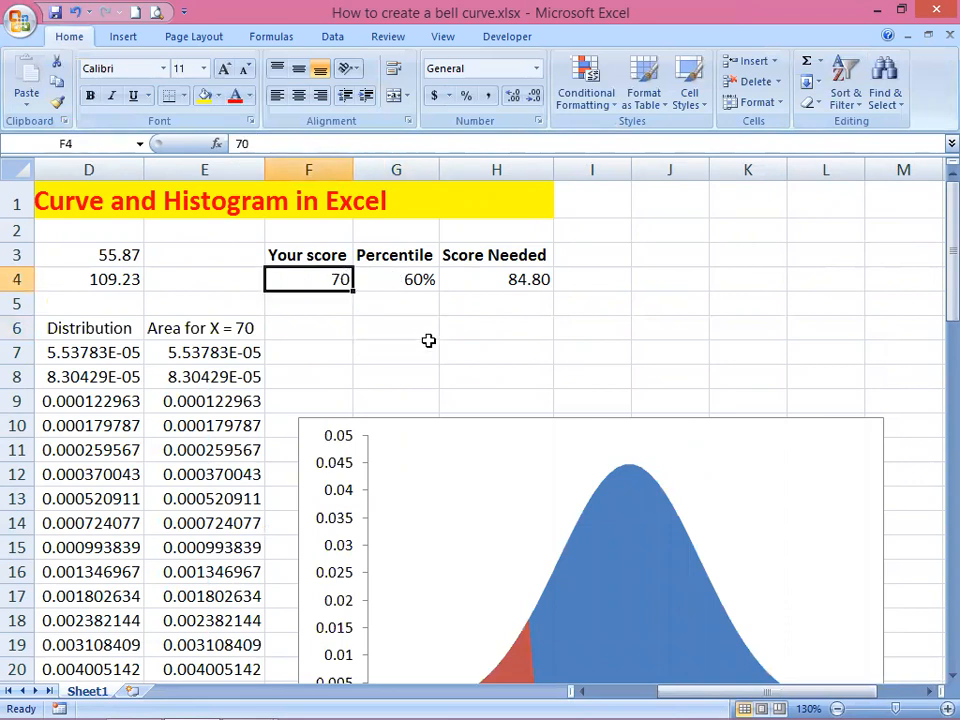
pyautogui.write('75')
pyautogui.hotkey('ctrl', 'Return')
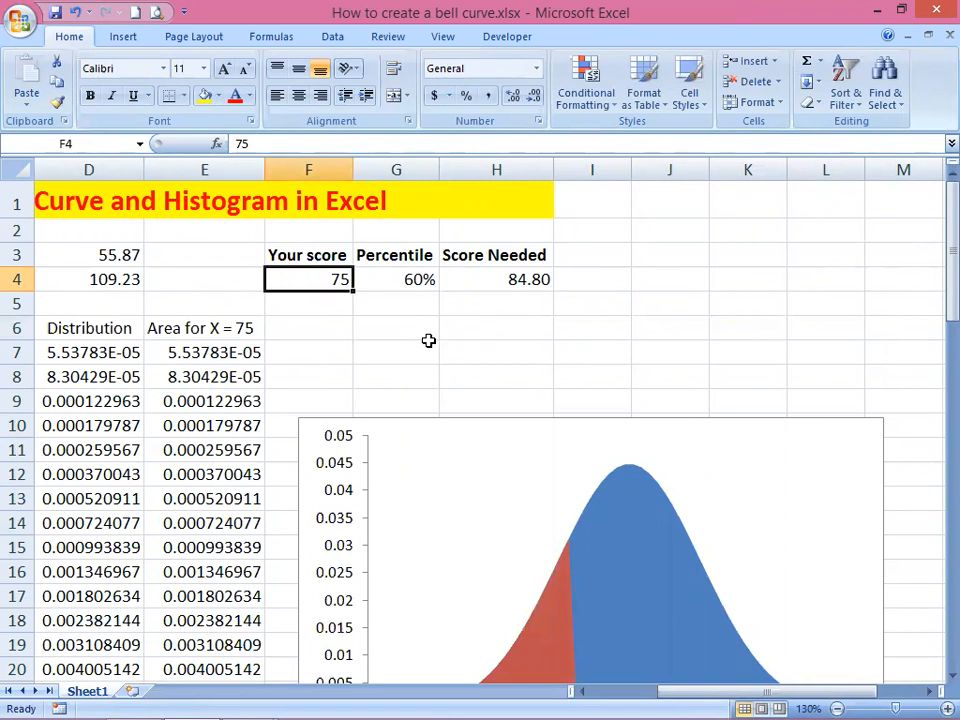
pyautogui.write('80')
pyautogui.hotkey('ctrl', 'Return')
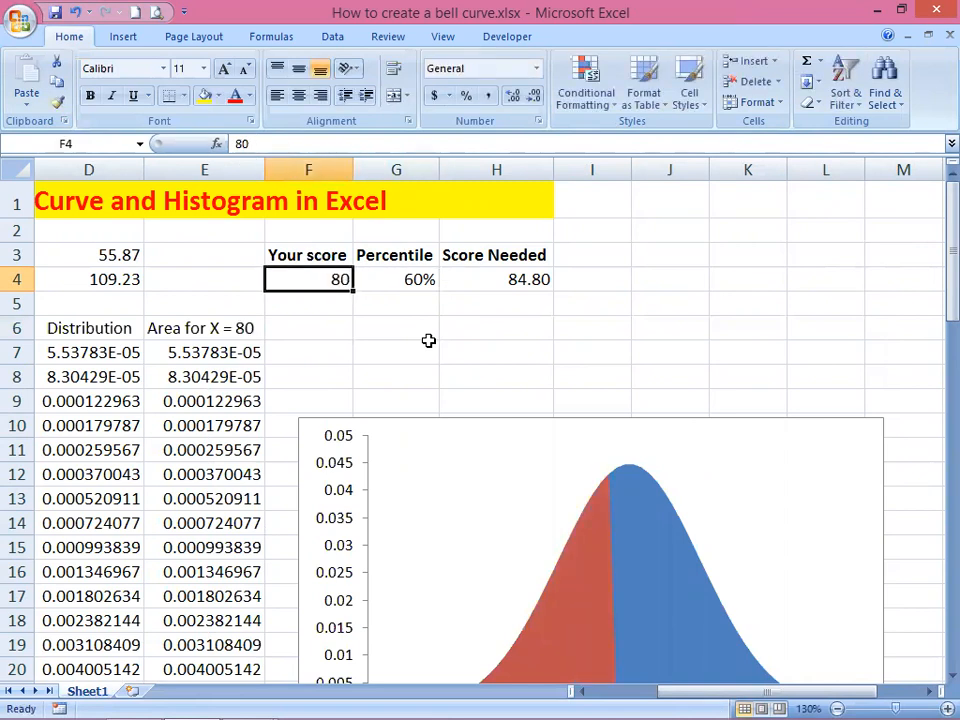
pyautogui.write('82')
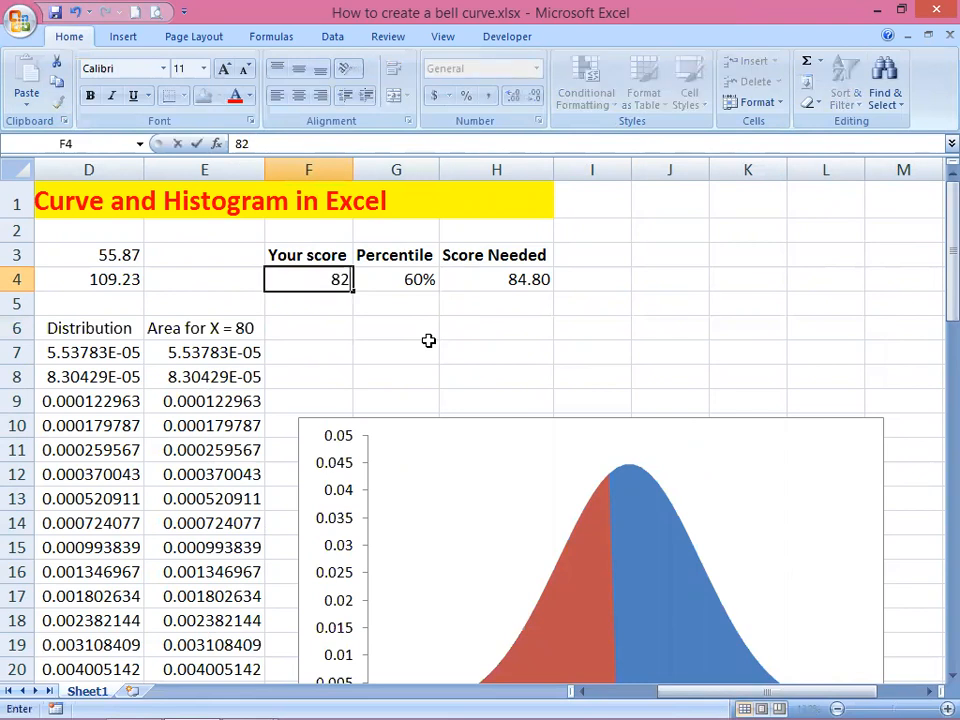
pyautogui.hotkey('ctrl', 'Return')
# Step: Set the score in cell F4 to 83 and view the shaded area on the whole chart
pyautogui.press('Right')
pyautogui.press('Left')
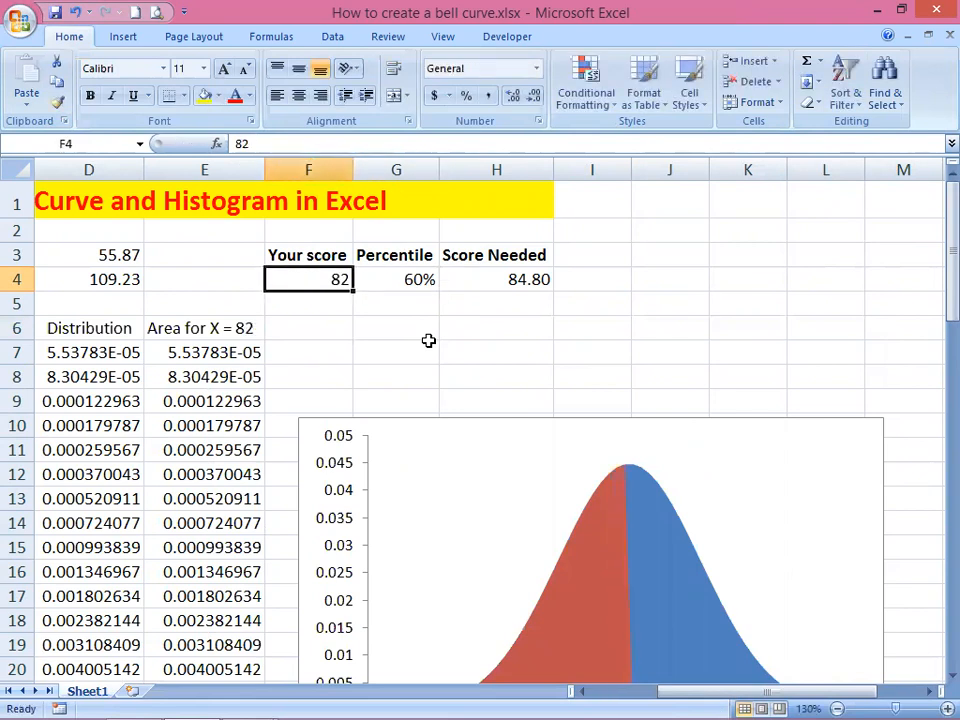
pyautogui.write('83')
pyautogui.press('Tab')
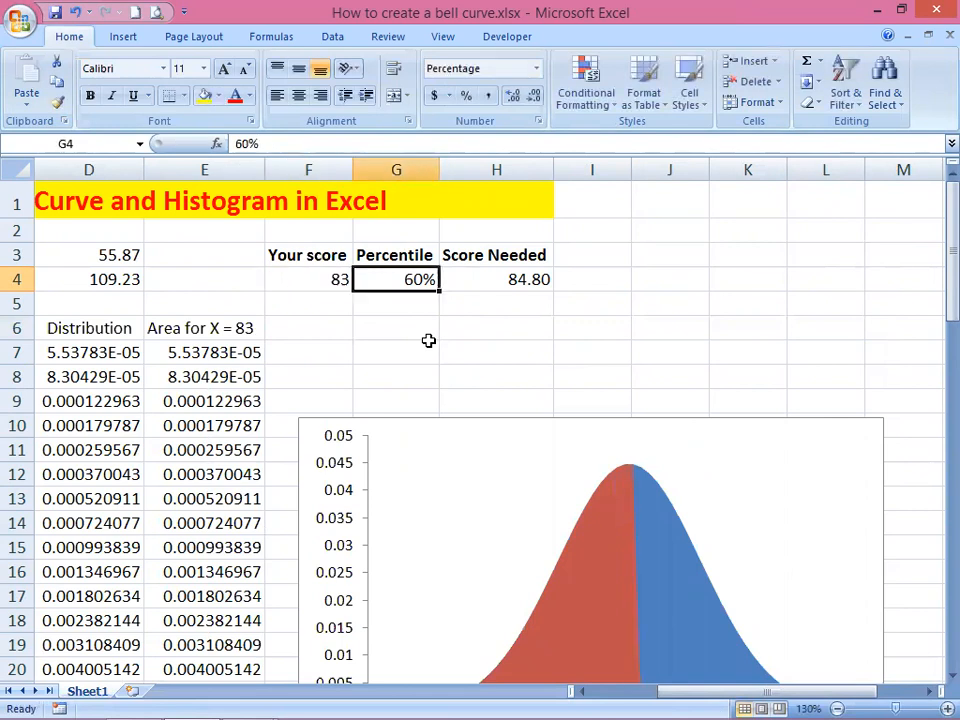
pyautogui.scroll(-2, 769, 465)
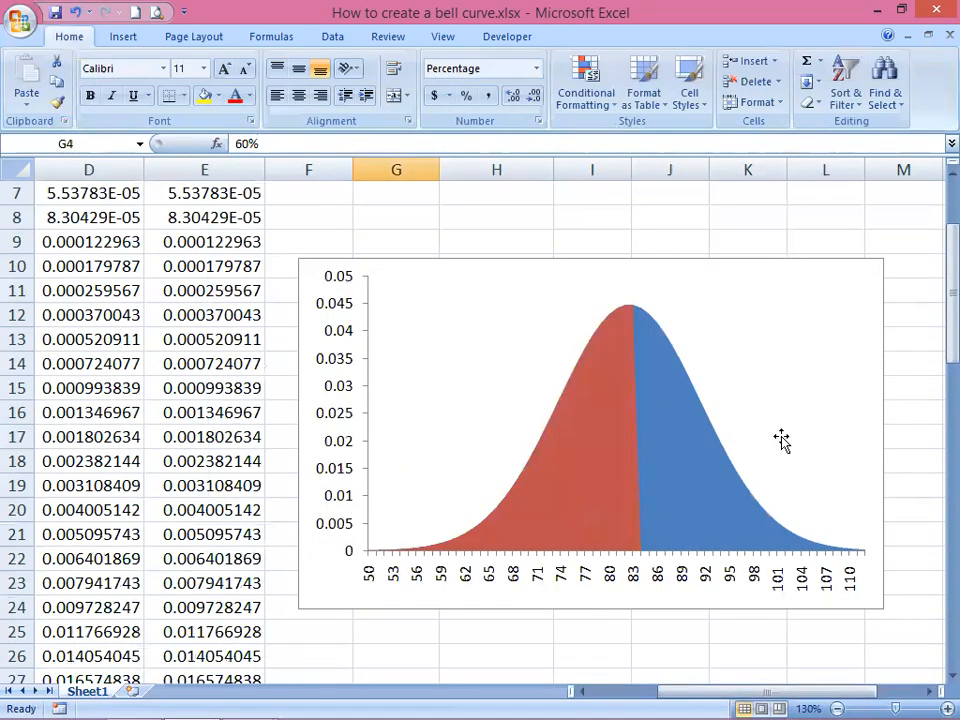
pyautogui.scroll(2, 793, 458)
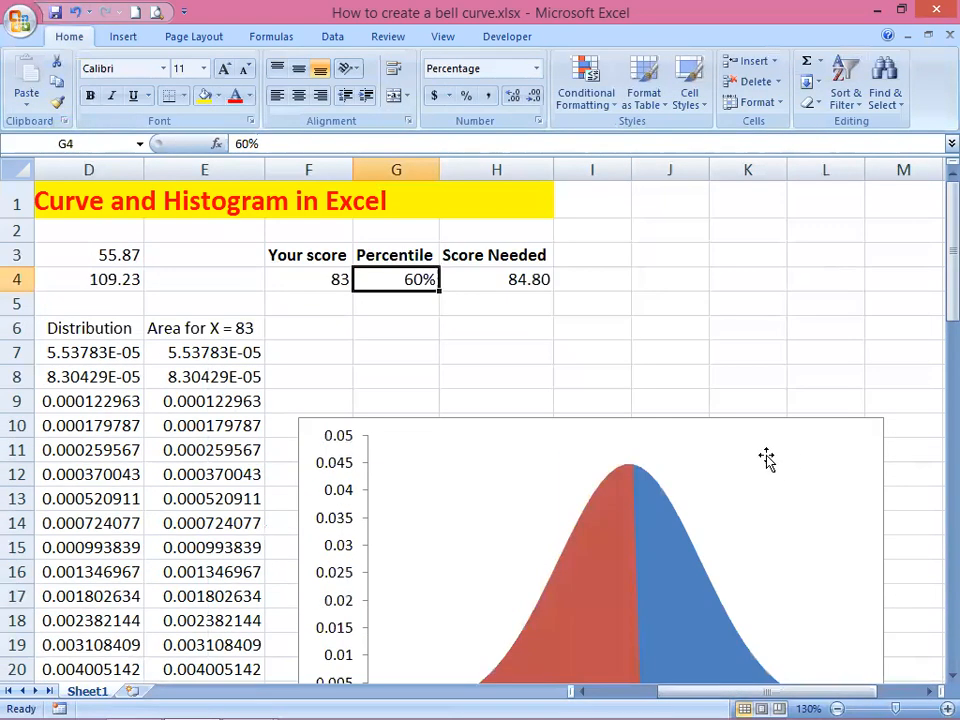
pyautogui.click(317, 280)
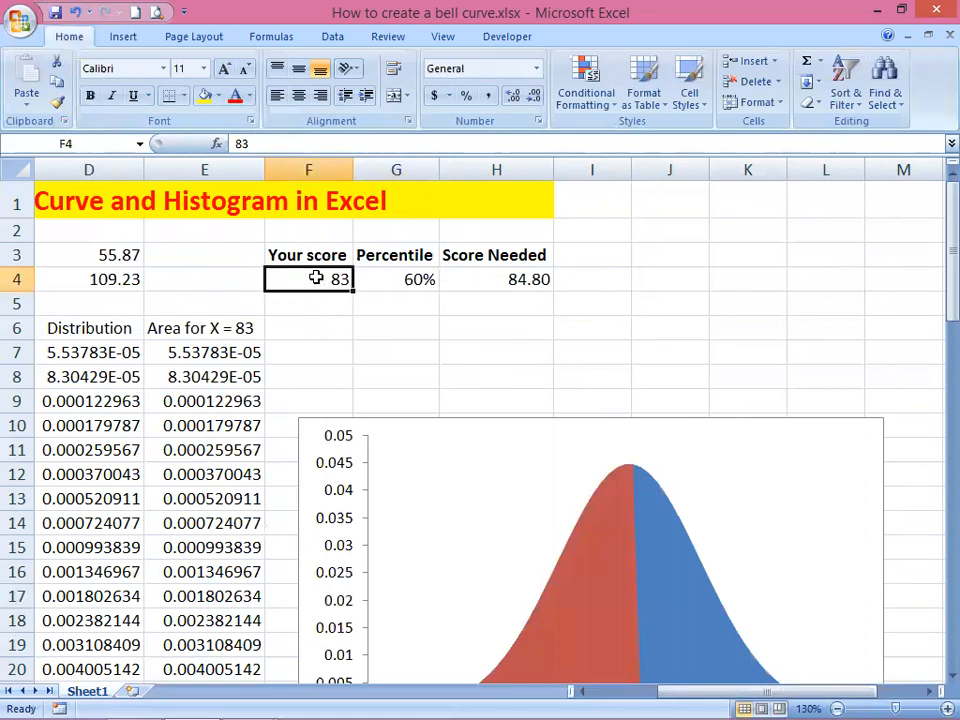
pyautogui.click(409, 280)
pyautogui.click(389, 326)
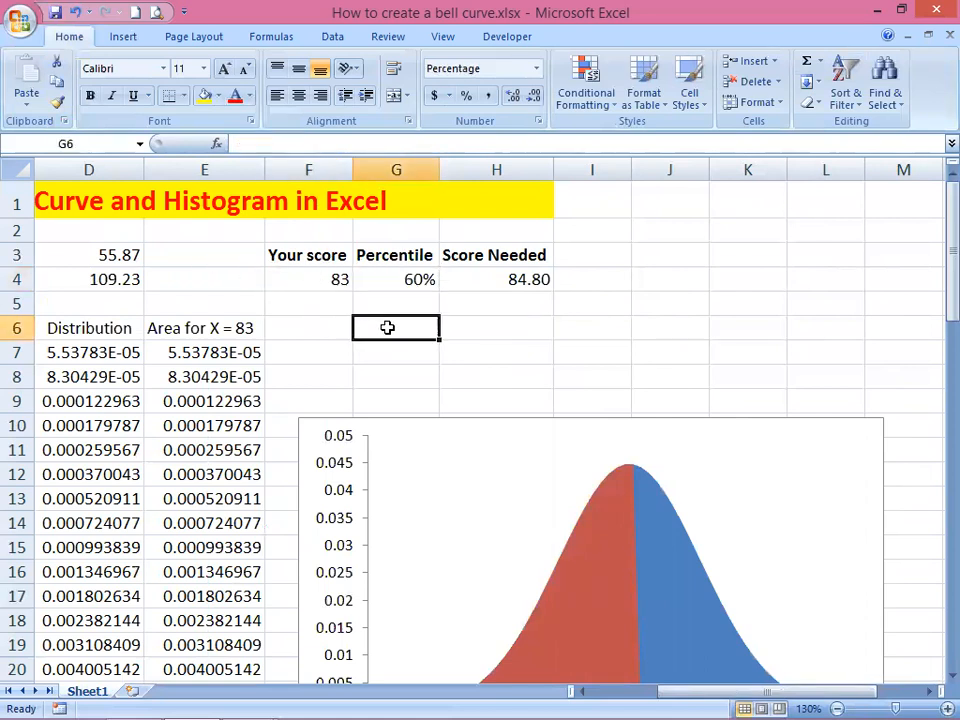
pyautogui.moveTo(679, 690); pyautogui.dragTo(745, 694)
# Step: Start a formula in cell G7 that joins the text "Mean = " to a ROUND function
pyautogui.click(391, 353)
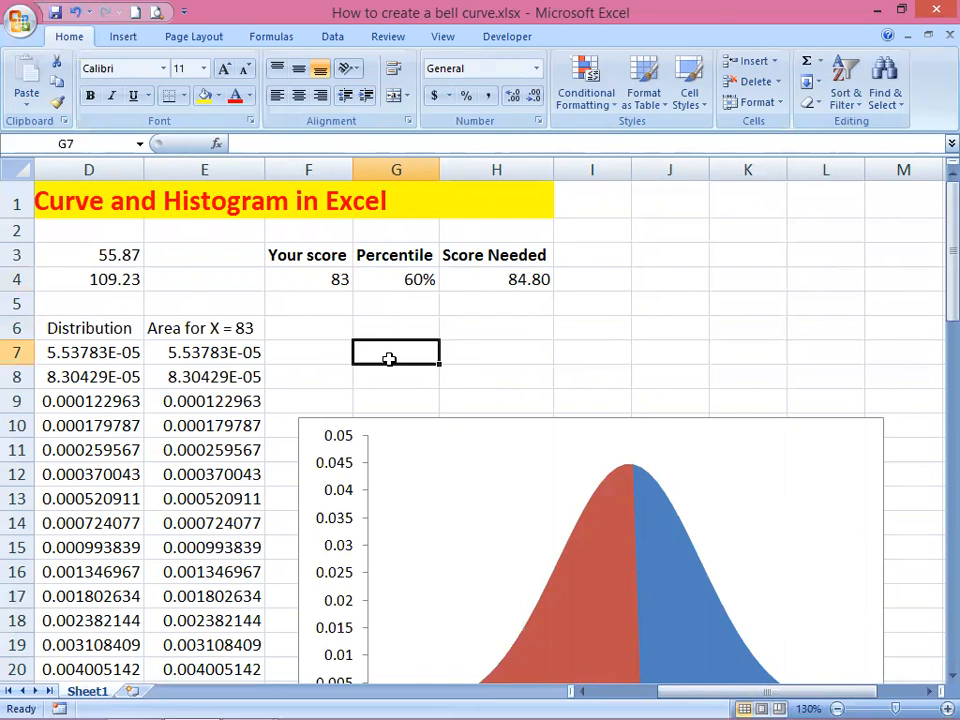
pyautogui.write('="')
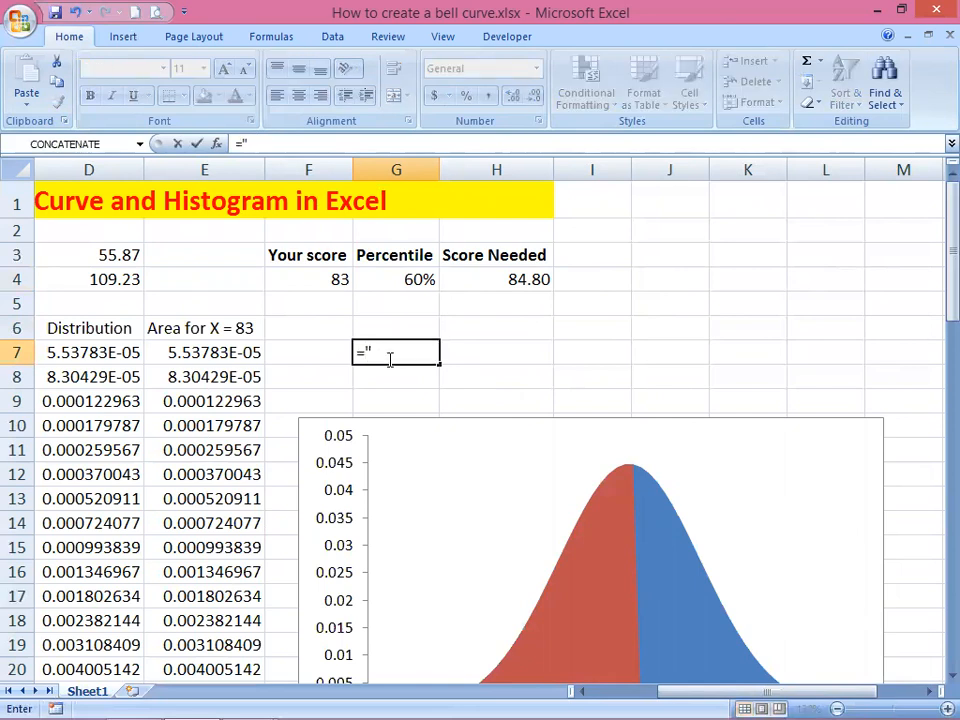
pyautogui.write('Mean = "&')
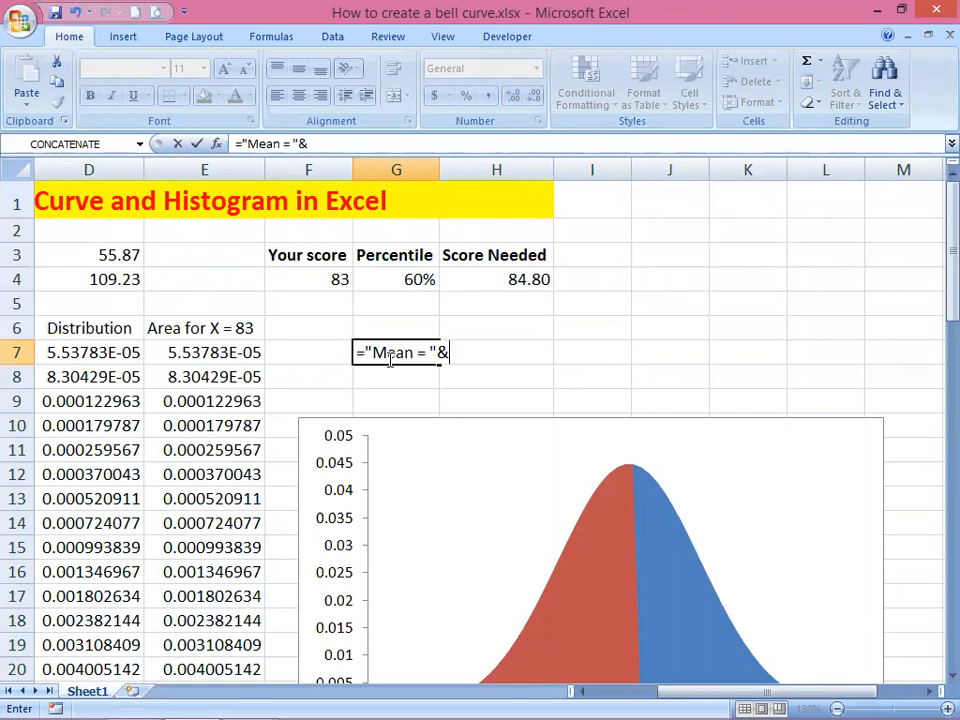
pyautogui.write('r')
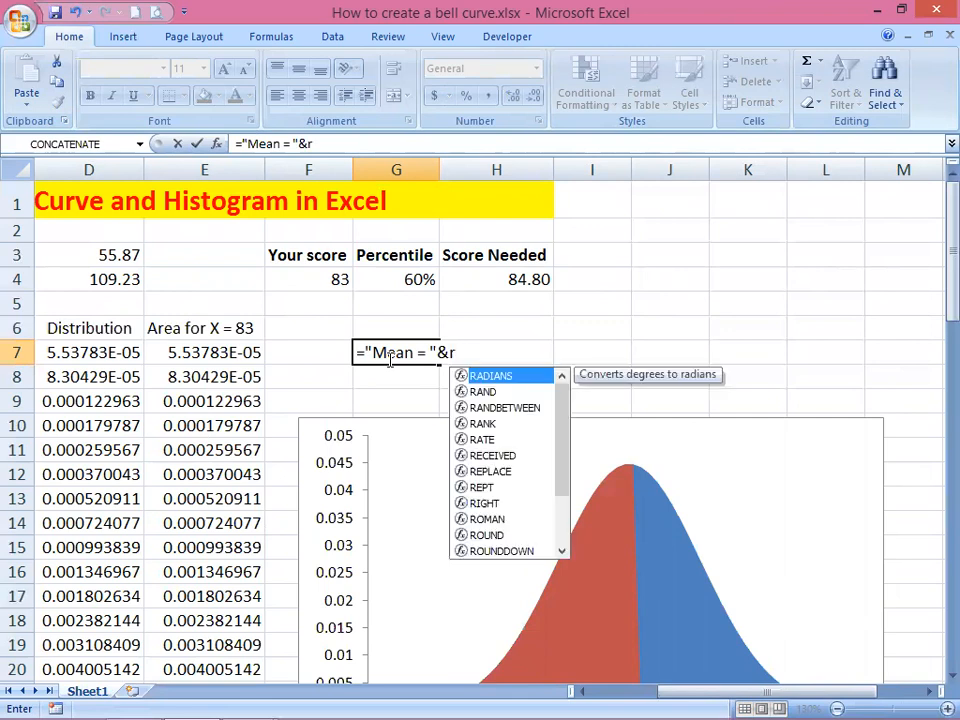
pyautogui.write('ound')
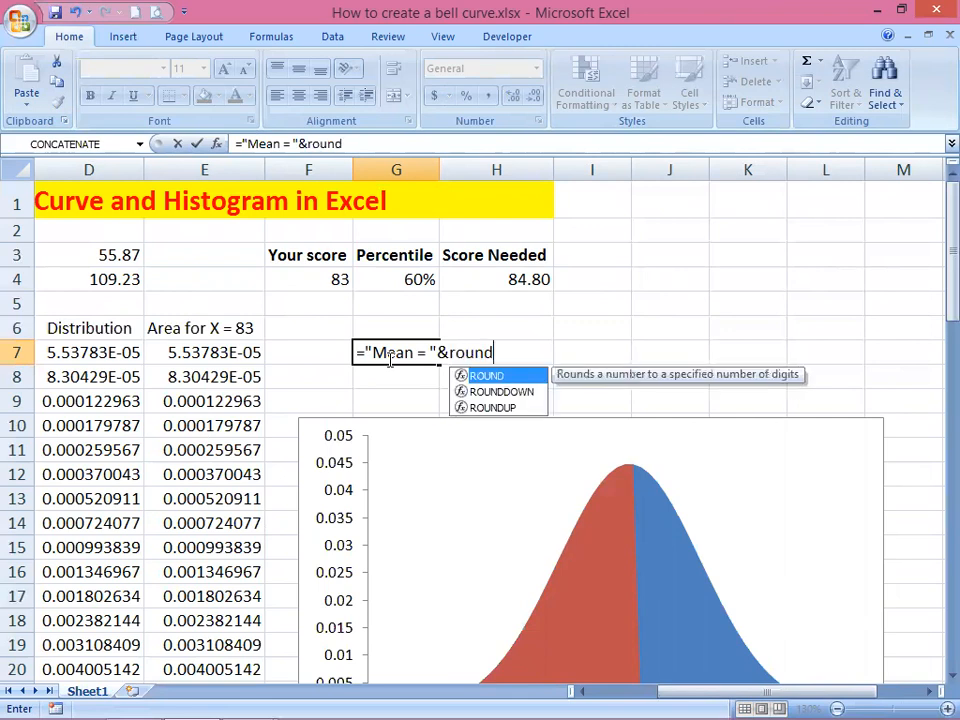
pyautogui.press('Tab')
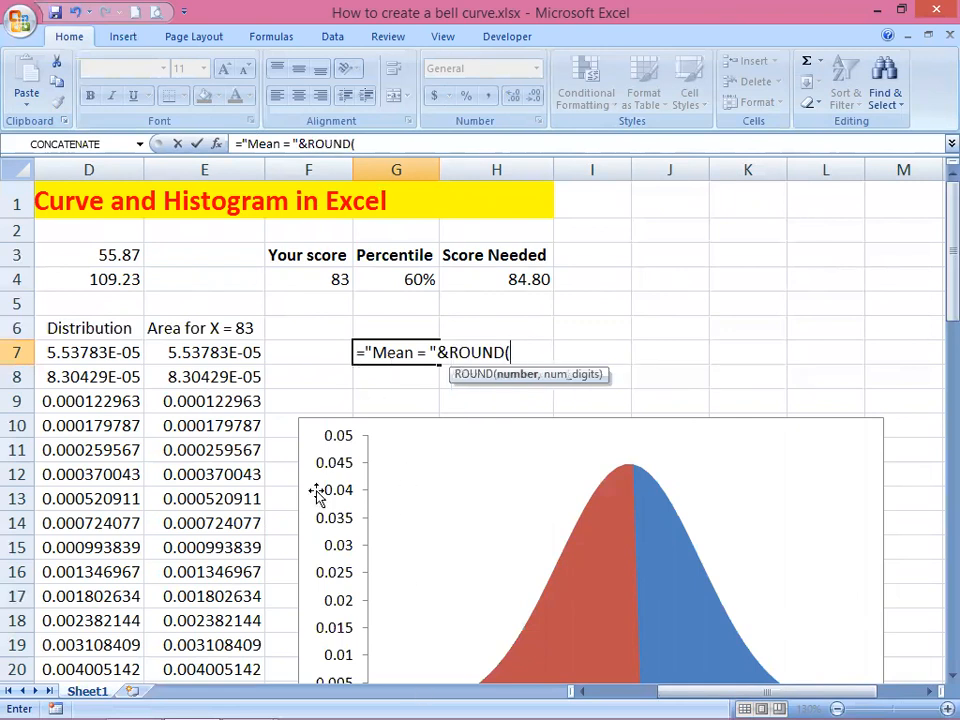
# Step: Complete the ROUND function with the absolute reference $B$3 for the mean and 2 decimal digits
pyautogui.click(212, 258)
pyautogui.press('Left')
pyautogui.press('Left')
pyautogui.press('Left')
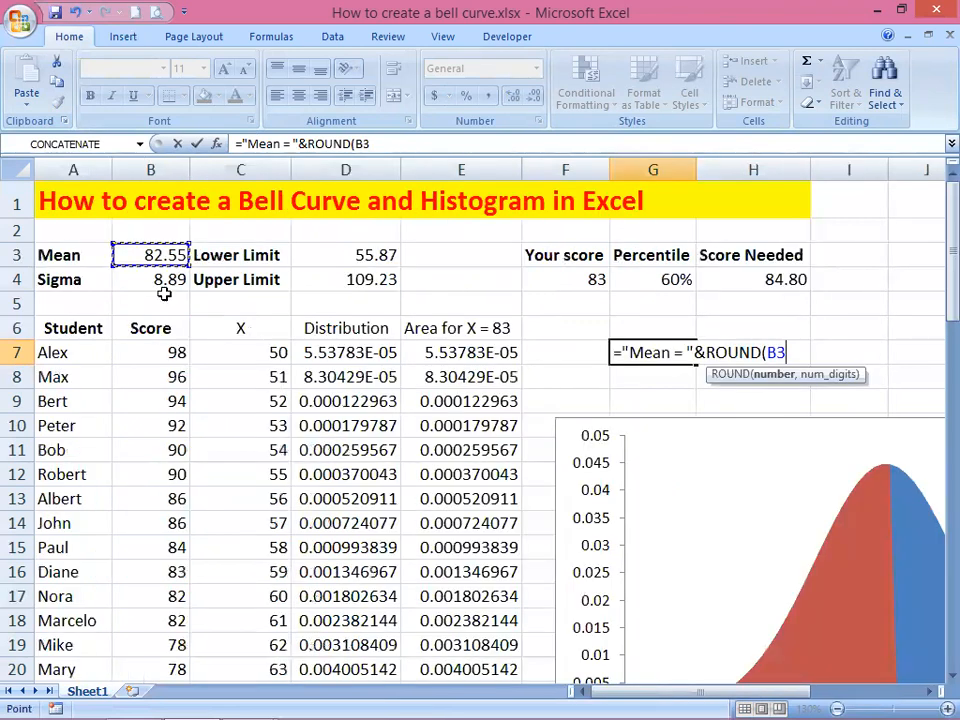
pyautogui.press('F4')
pyautogui.write(',2')
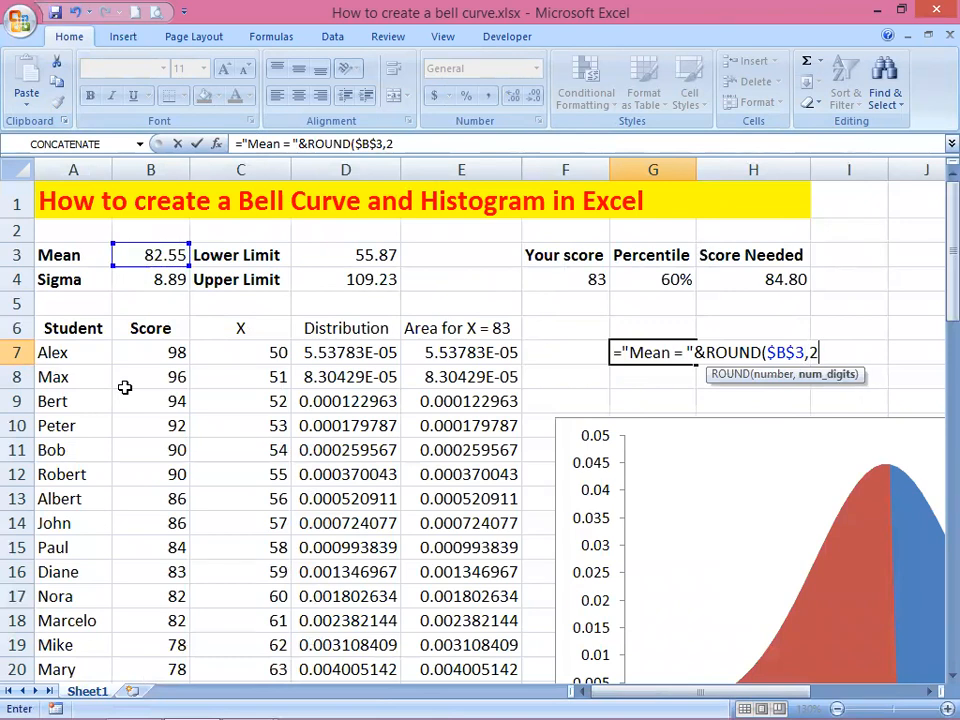
pyautogui.write(')')
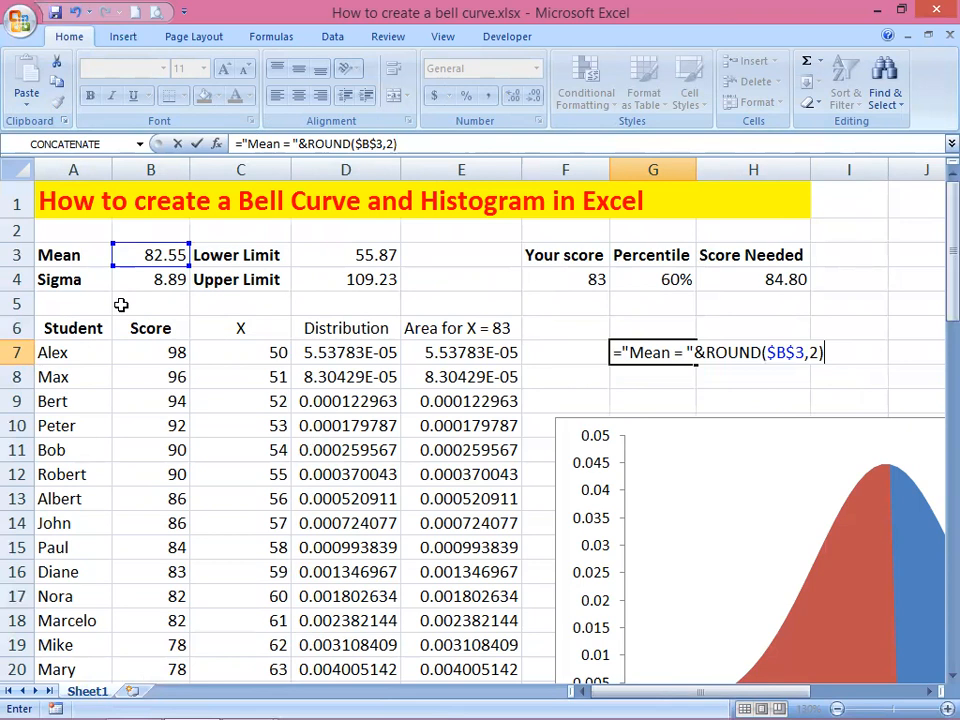
# Step: Append the text " Sigma = " and ROUND($B$4,2) to the G7 formula and enter it
pyautogui.write('&"  S')
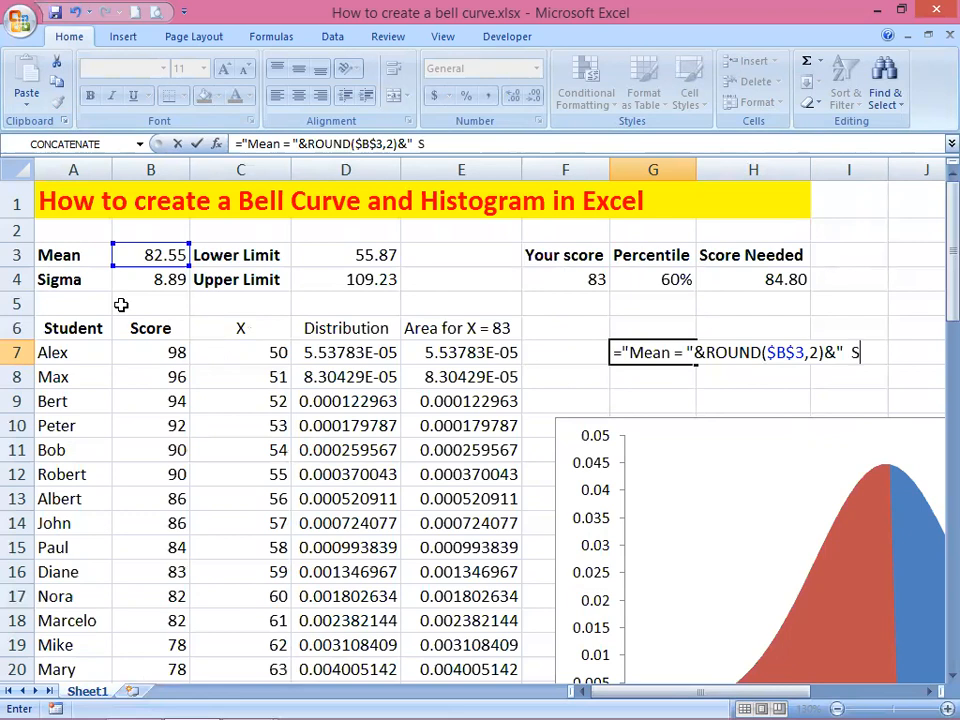
pyautogui.write('igma')
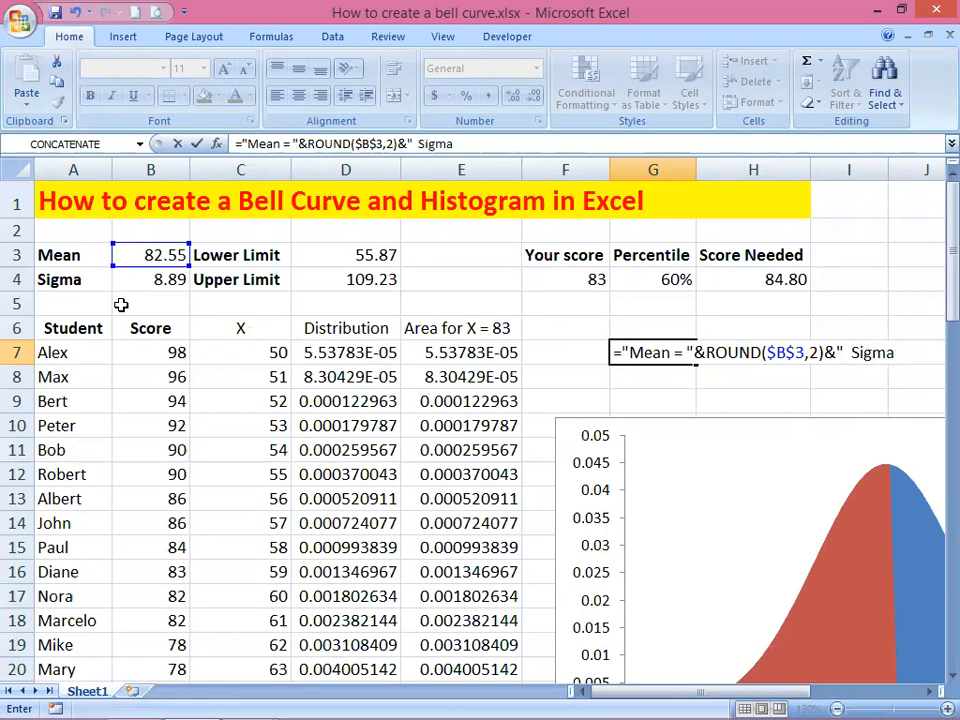
pyautogui.write(' = "&')
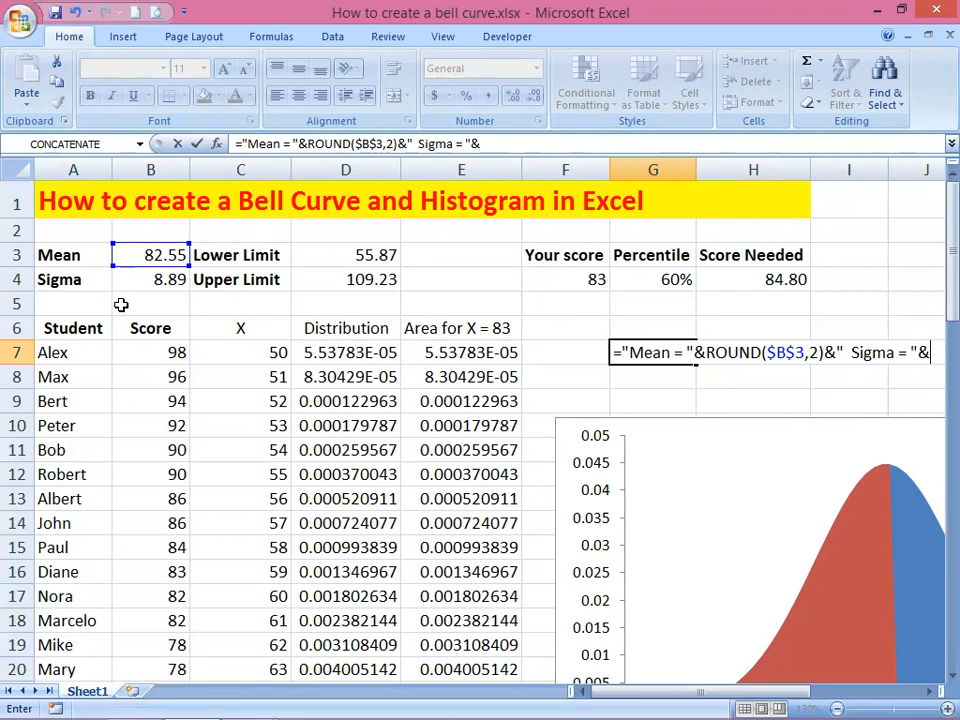
pyautogui.write('roun')
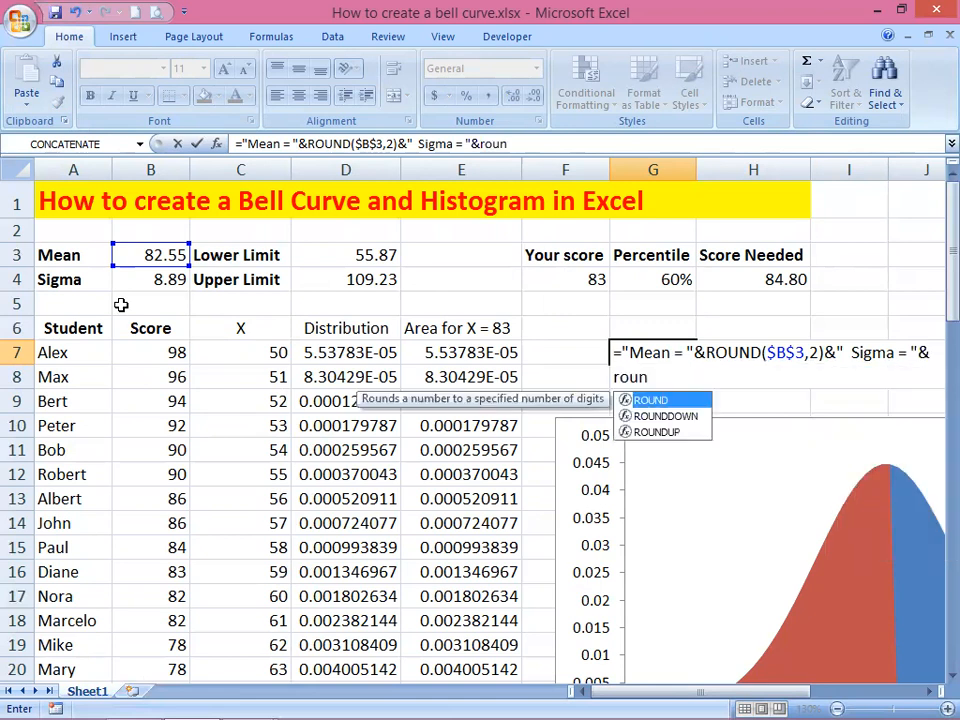
pyautogui.press('Tab')
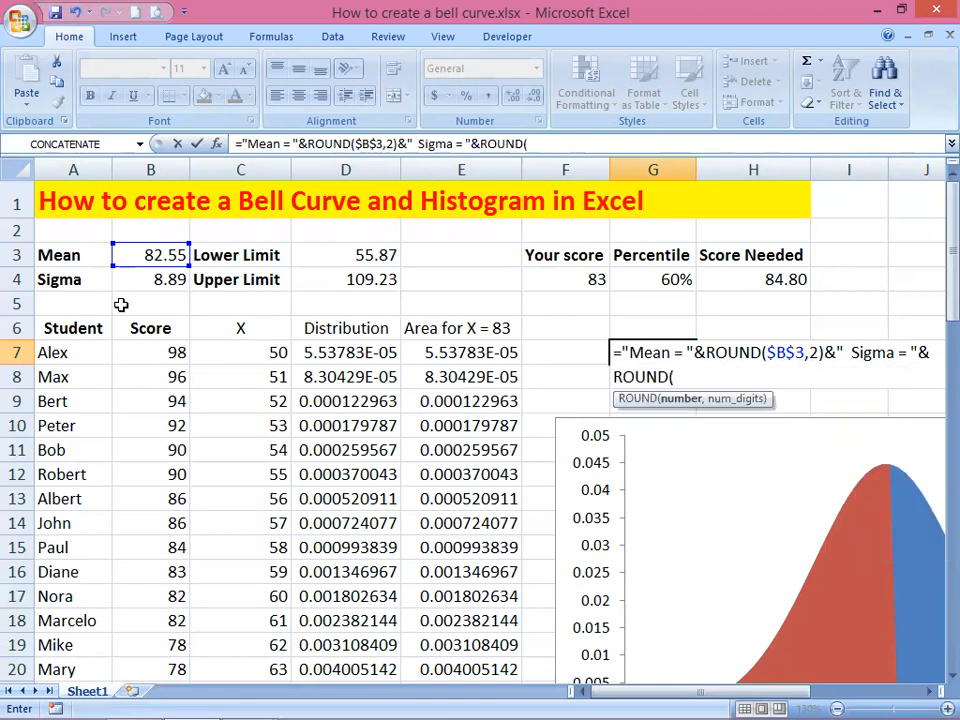
pyautogui.click(150, 280)
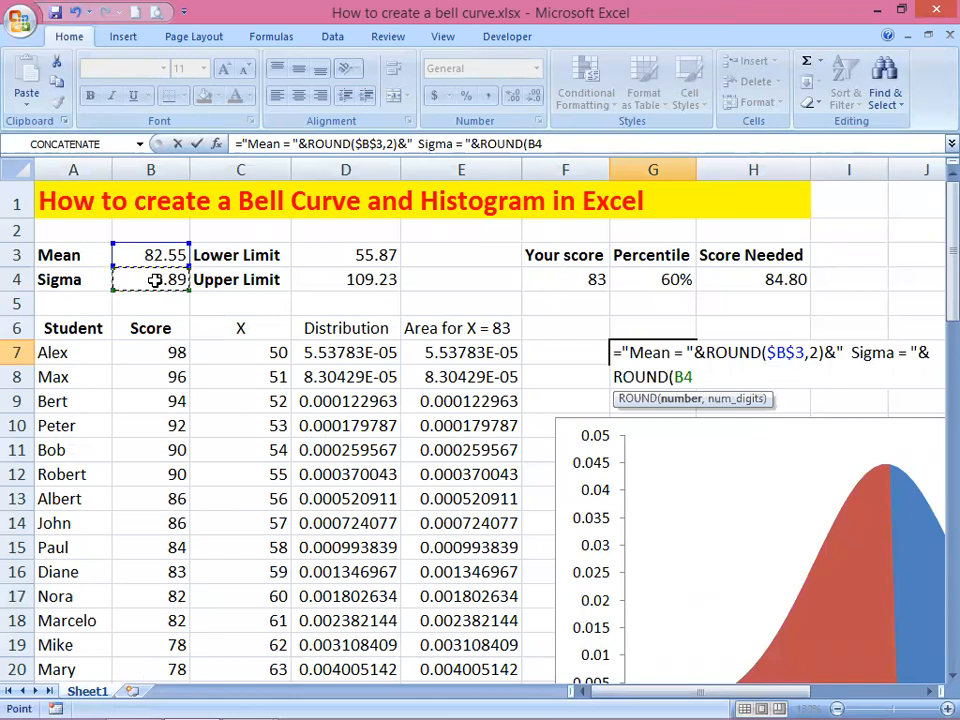
pyautogui.press('F4')
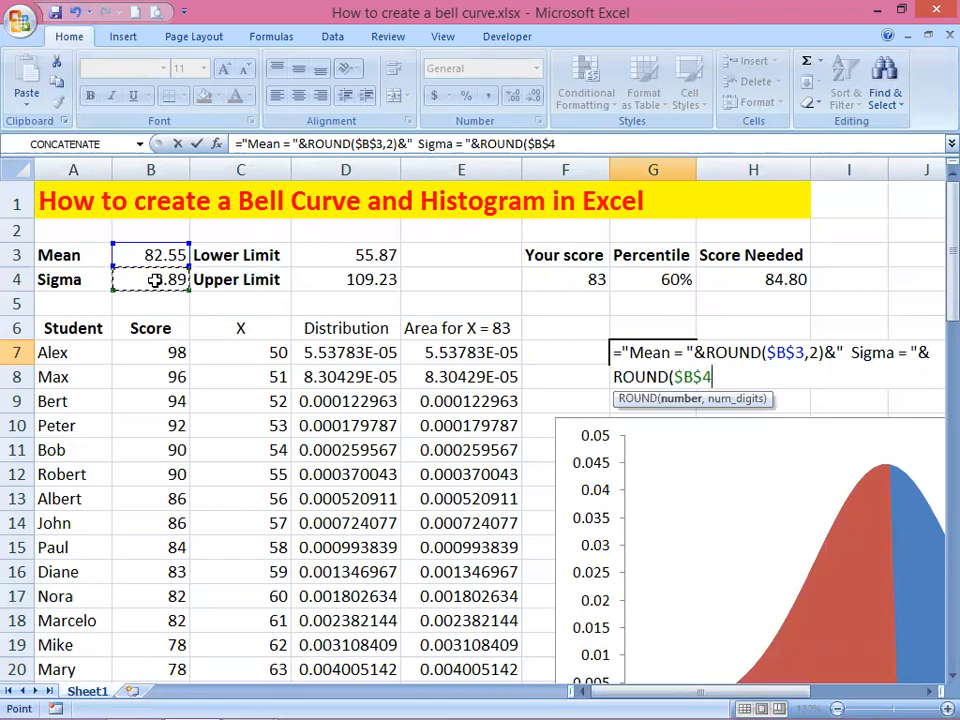
pyautogui.write(',2')
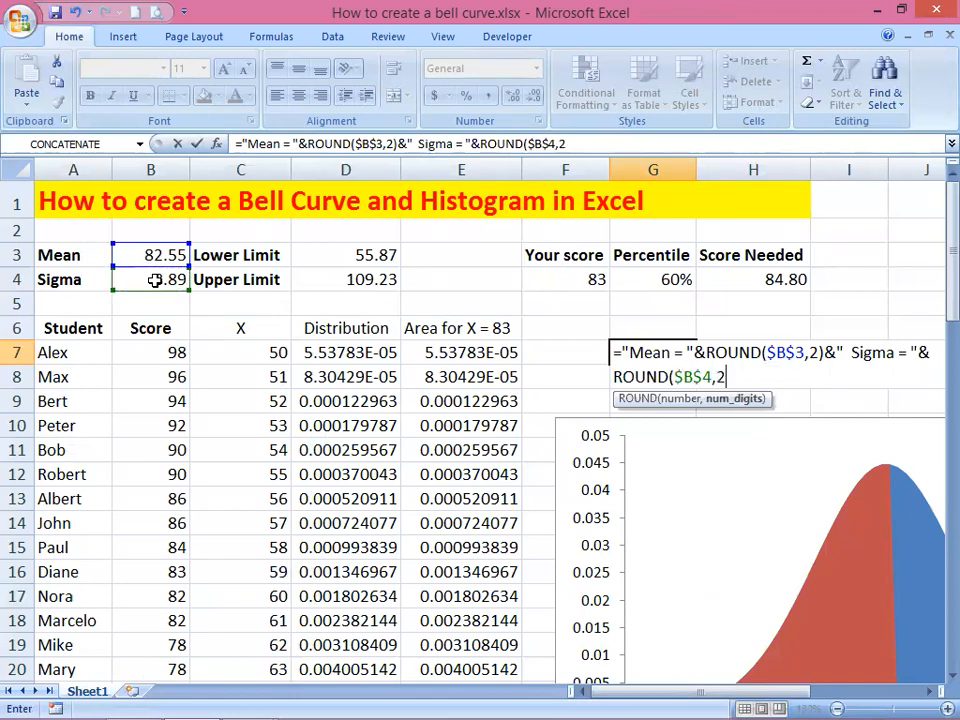
pyautogui.write(')')
pyautogui.press('Return')
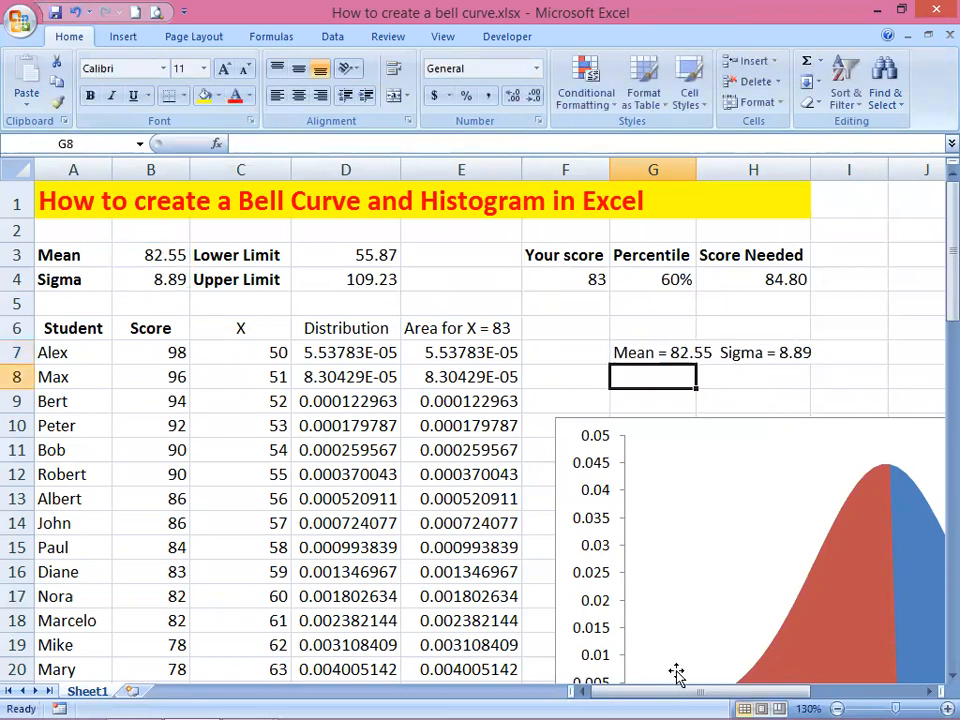
# Step: Add a centered overlay title to the bell curve chart
pyautogui.moveTo(683, 694); pyautogui.dragTo(794, 694)
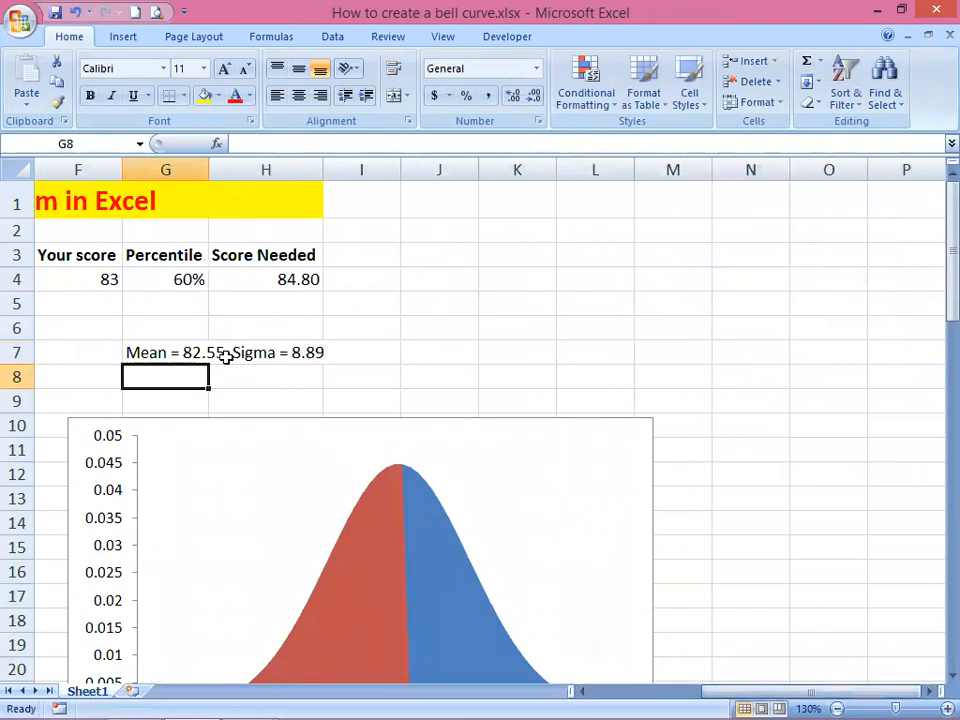
pyautogui.click(316, 442)
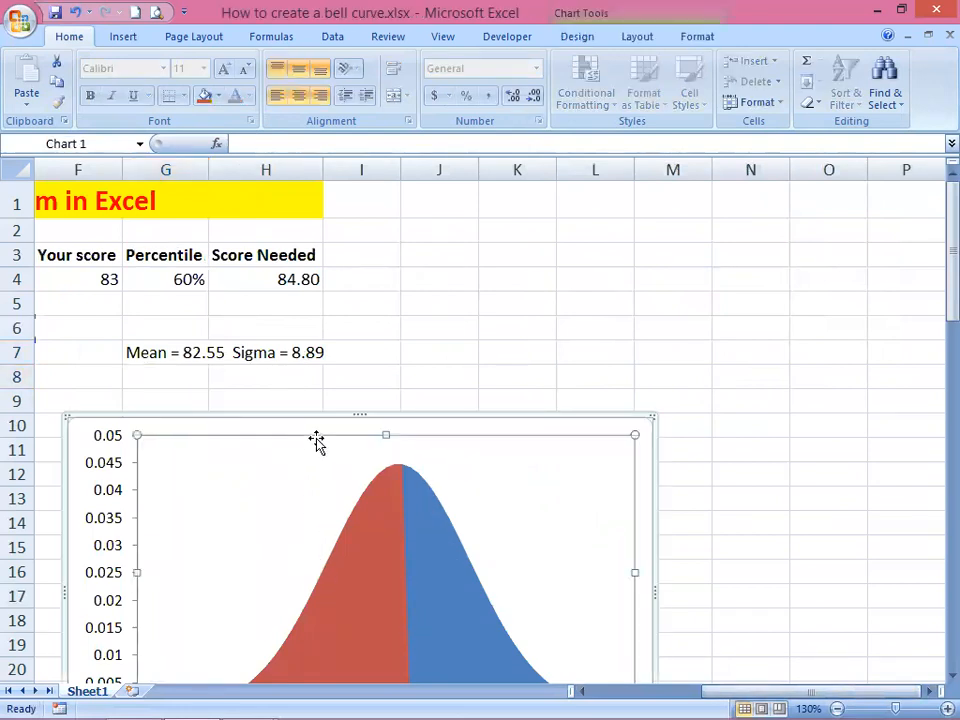
pyautogui.click(631, 36)
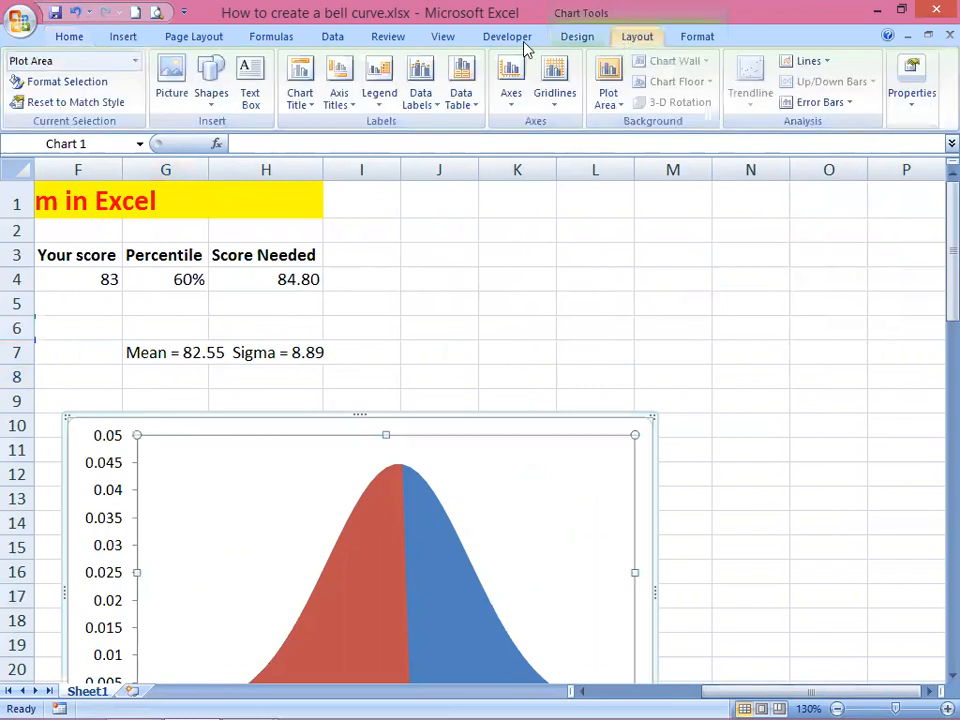
pyautogui.click(300, 95)
pyautogui.click(358, 186)
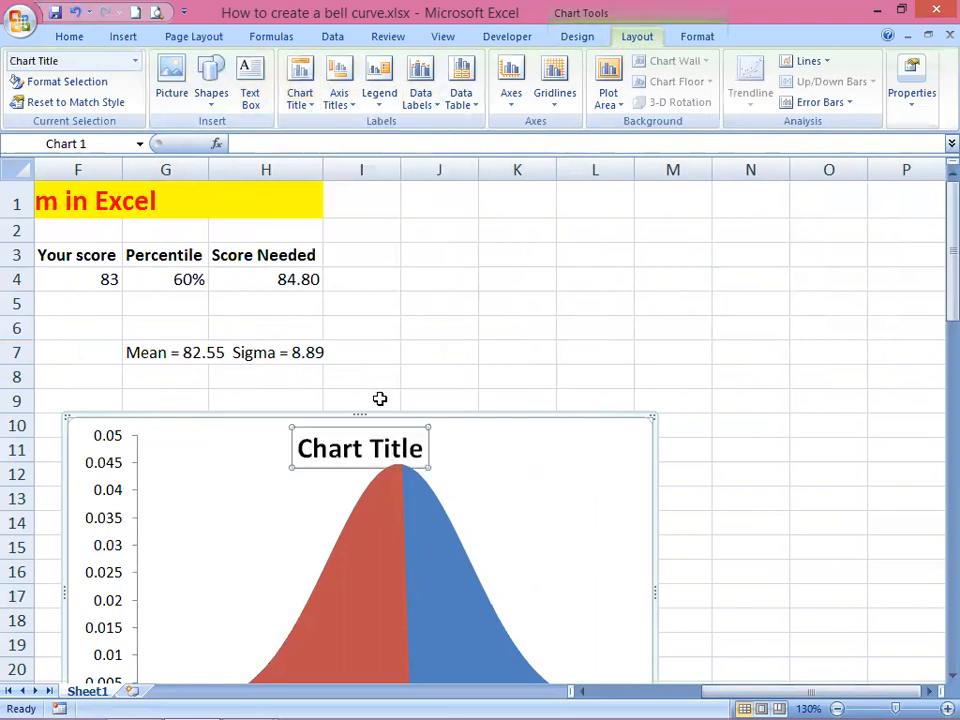
# Step: Link the chart title to cell G7 with the reference =Sheet1!$G$7
pyautogui.click(343, 449)
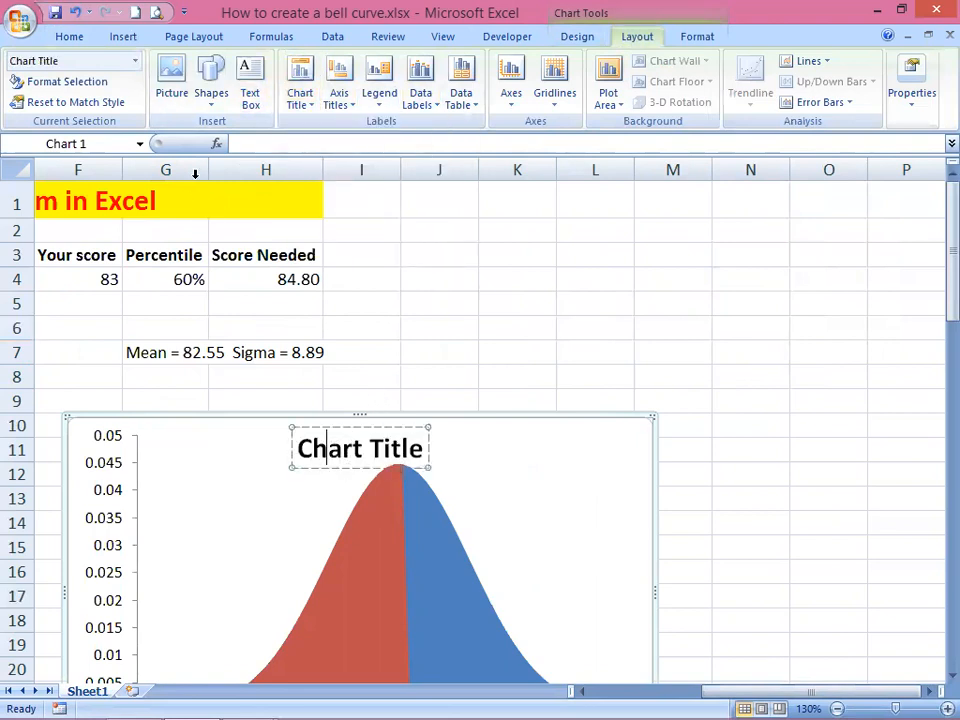
pyautogui.click(255, 148)
pyautogui.write('=')
pyautogui.click(158, 356)
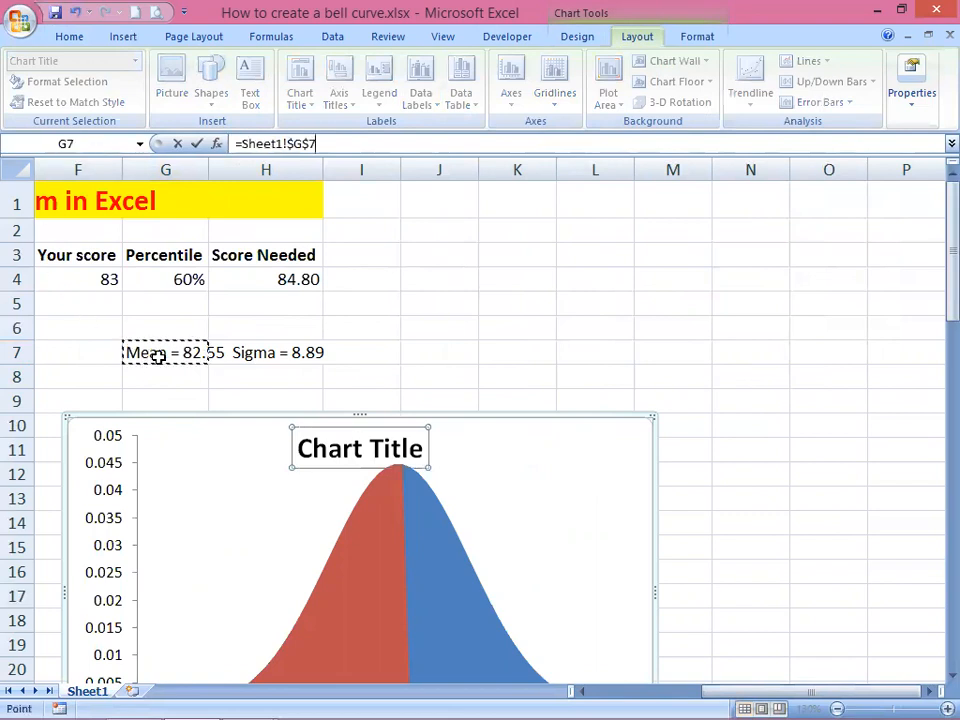
pyautogui.press('Return')
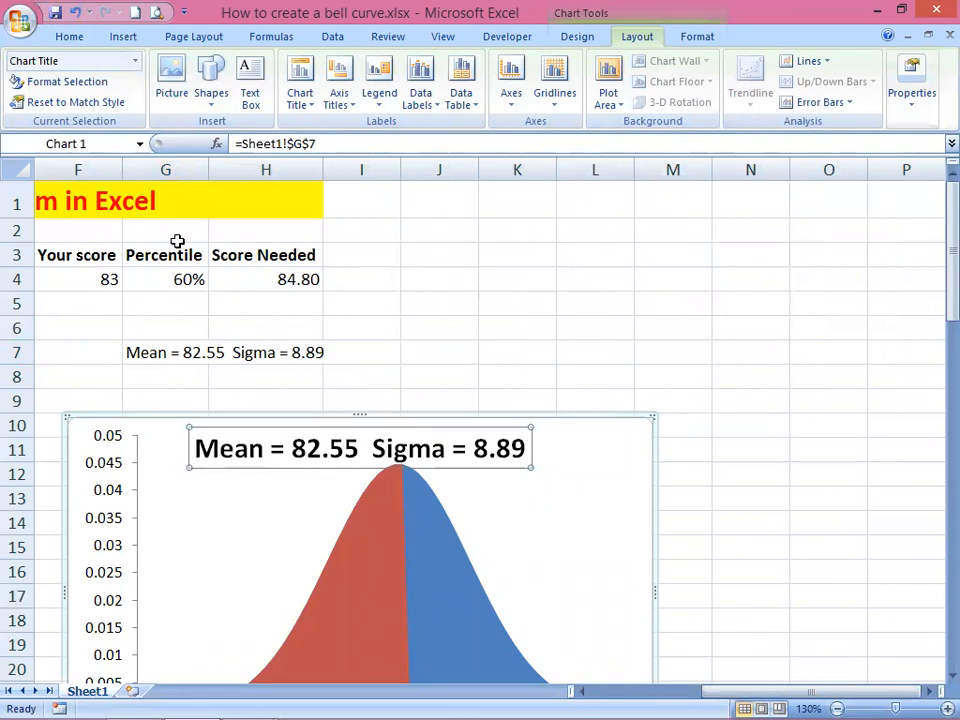
# Step: Reduce the chart title's font size to 14 and deselect the chart
pyautogui.click(69, 35)
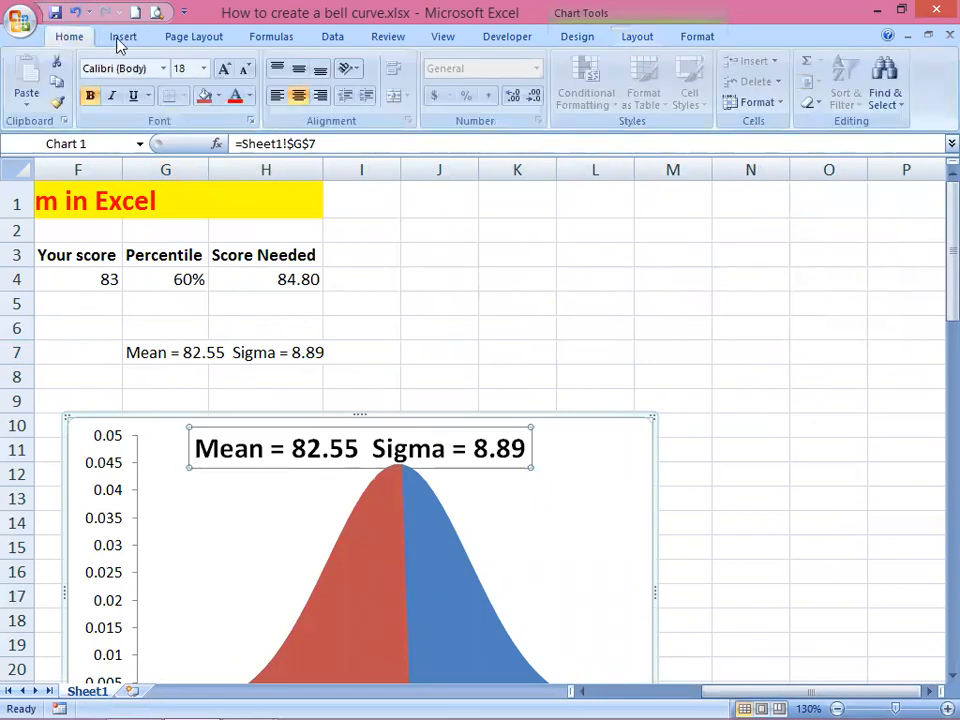
pyautogui.click(245, 70)
pyautogui.click(245, 70)
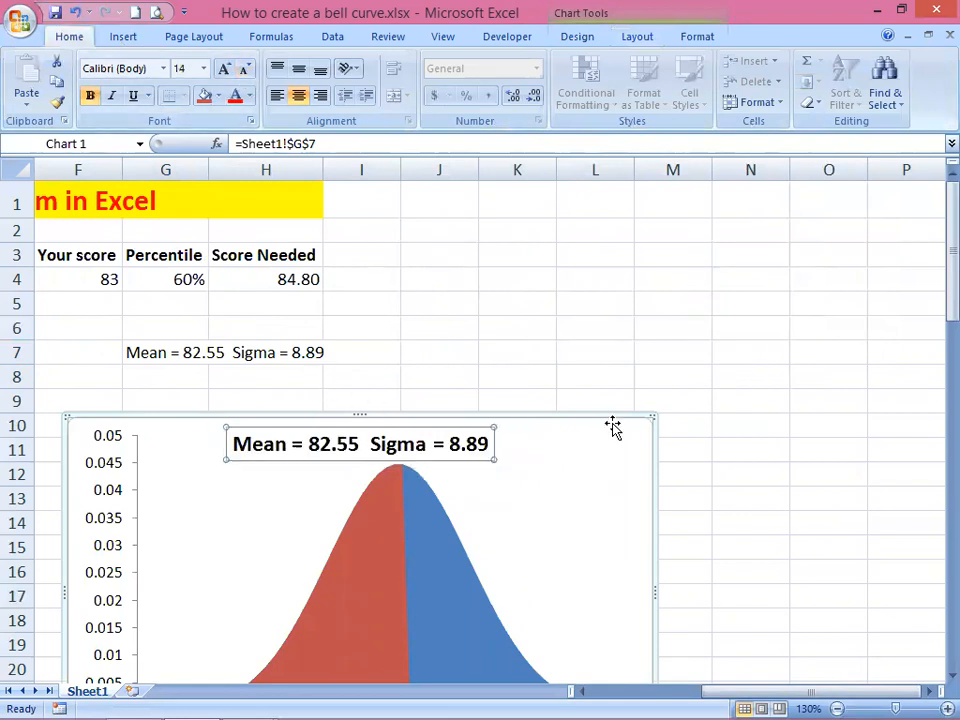
pyautogui.click(742, 404)
# Step: Examine the whole titled bell curve chart and the student data beside it
pyautogui.moveTo(753, 692); pyautogui.dragTo(857, 668)
pyautogui.scroll(-3, 830, 607)
pyautogui.scroll(1, 829, 602)
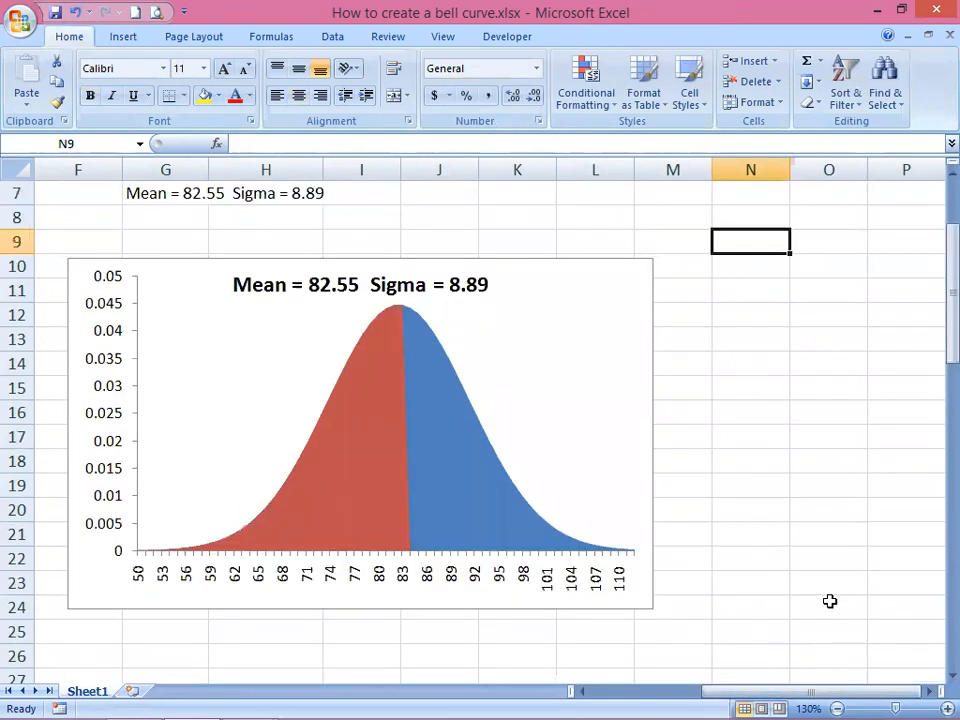
pyautogui.moveTo(878, 693); pyautogui.dragTo(693, 688)
pyautogui.scroll(2, 583, 492)
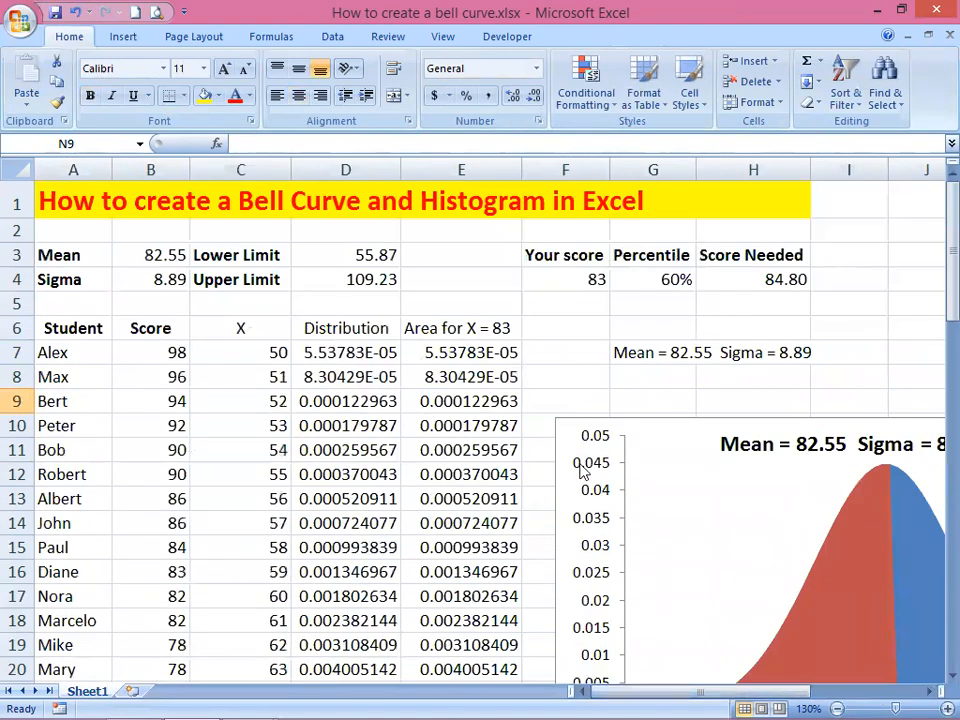
pyautogui.scroll(-1, 600, 461)
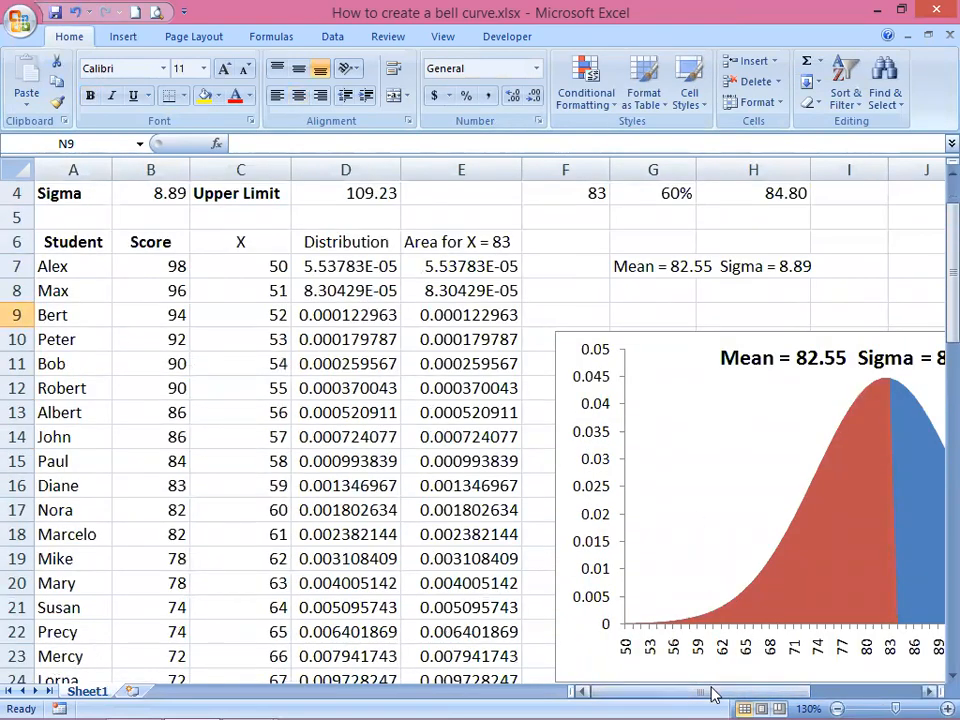
pyautogui.moveTo(713, 694); pyautogui.dragTo(820, 694)
pyautogui.scroll(1, 865, 660)
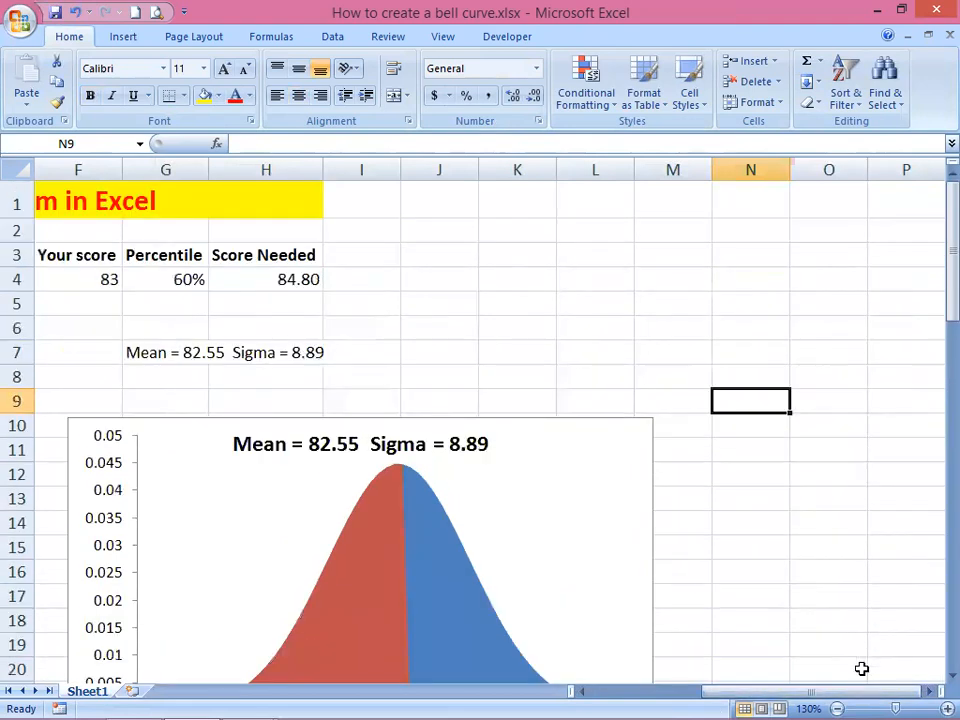
# Step: Enter the heading "Random Numbers" in cell N2 and fit column N to its width
pyautogui.click(930, 691)
pyautogui.click(933, 689)
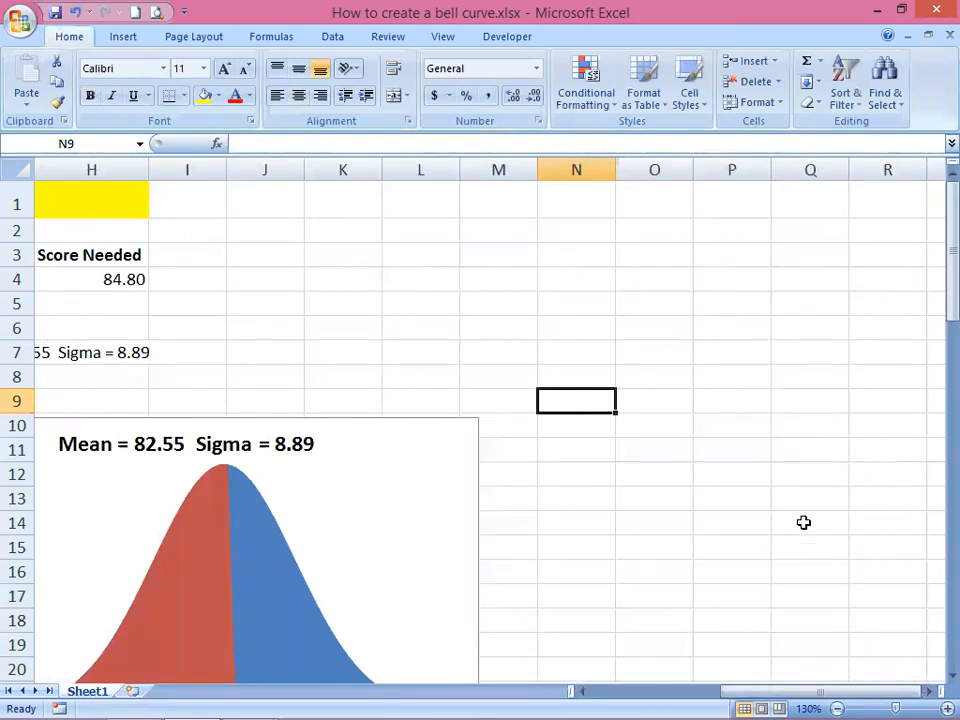
pyautogui.click(583, 234)
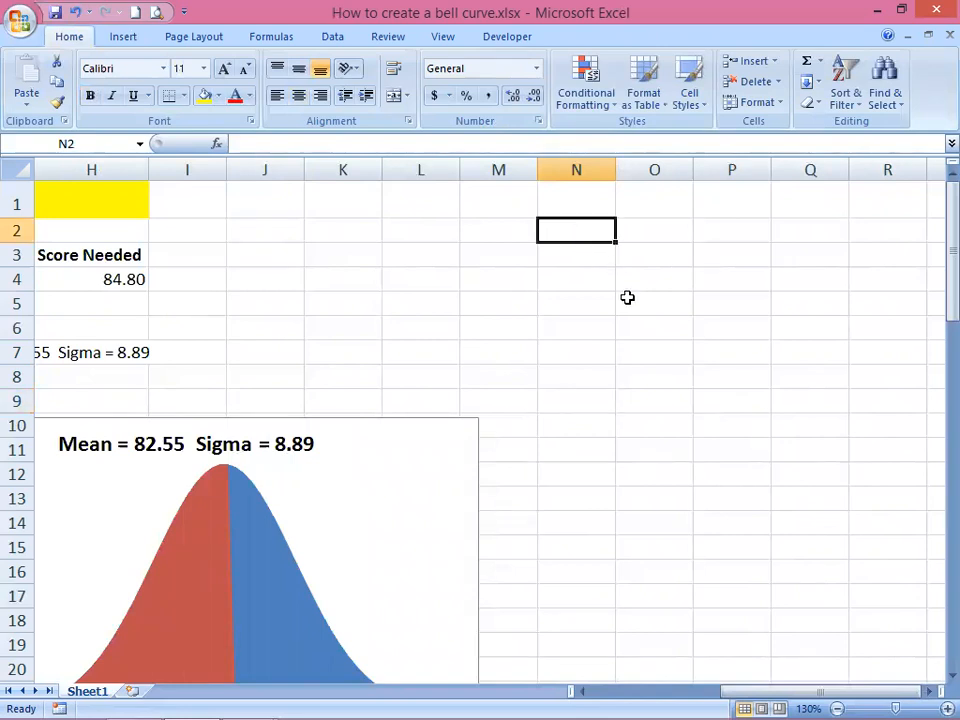
pyautogui.write('Random N')
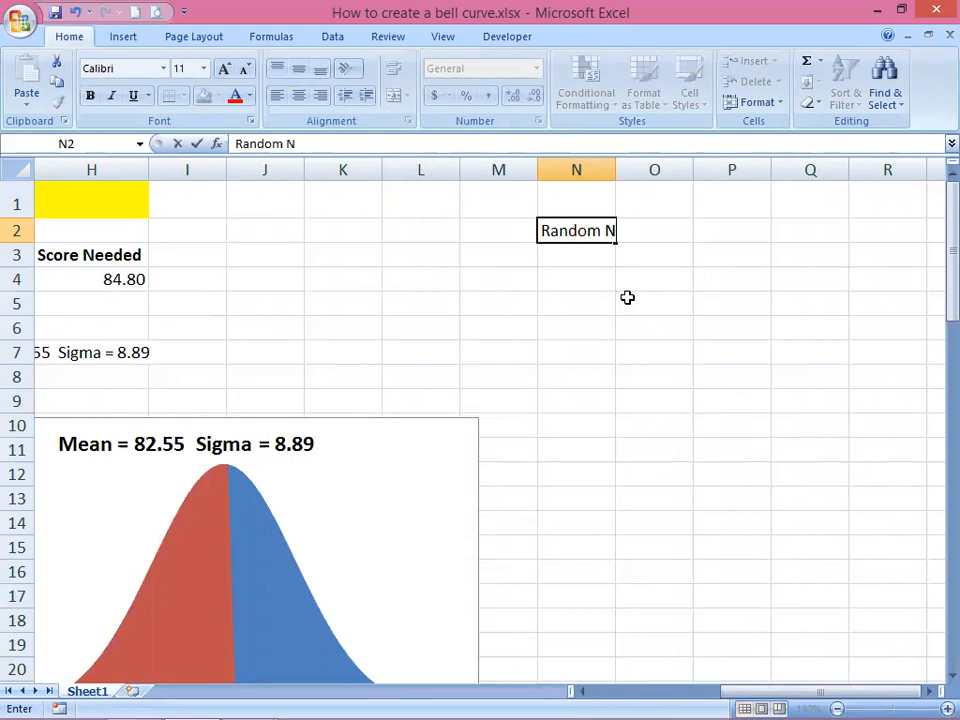
pyautogui.write('umbers')
pyautogui.press('Return')
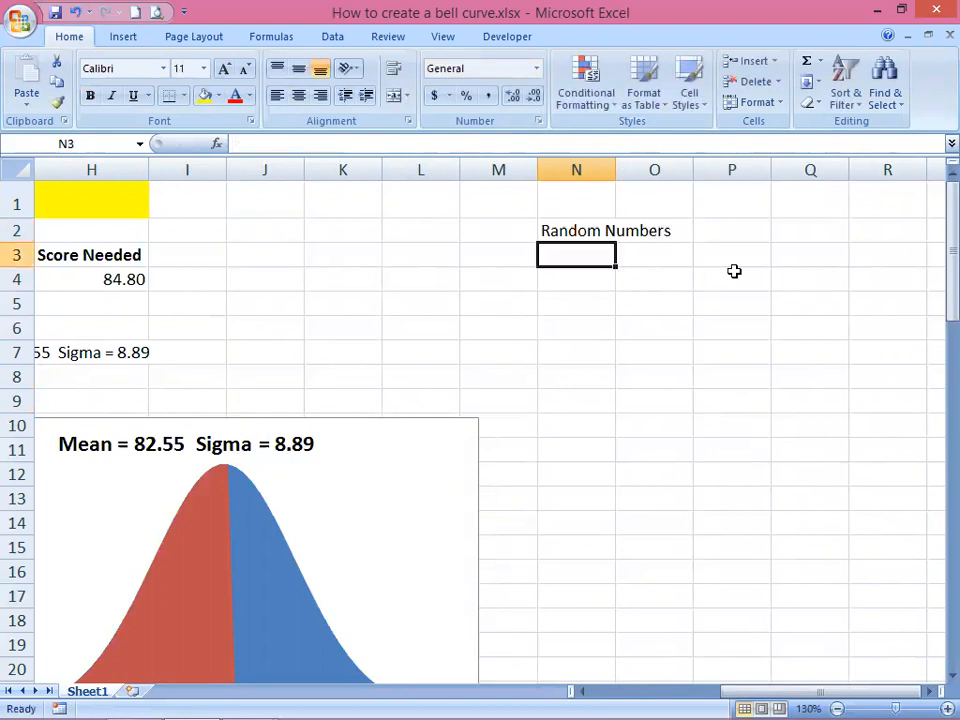
pyautogui.doubleClick(616, 170)
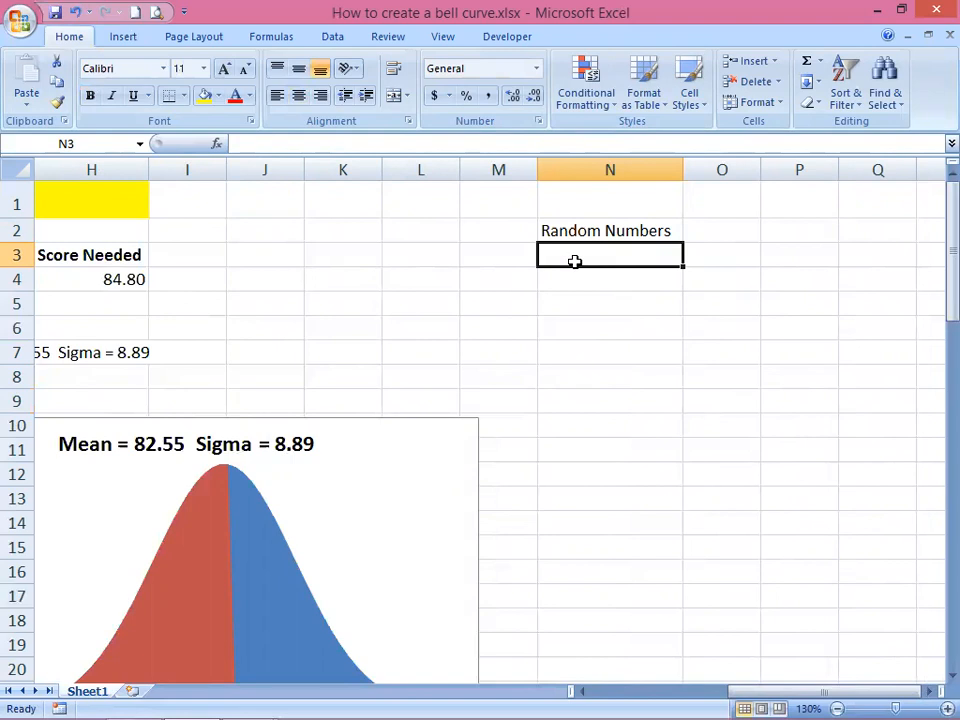
# Step: Open the Random Number Generation tool from the Data Analysis tools
pyautogui.click(336, 42)
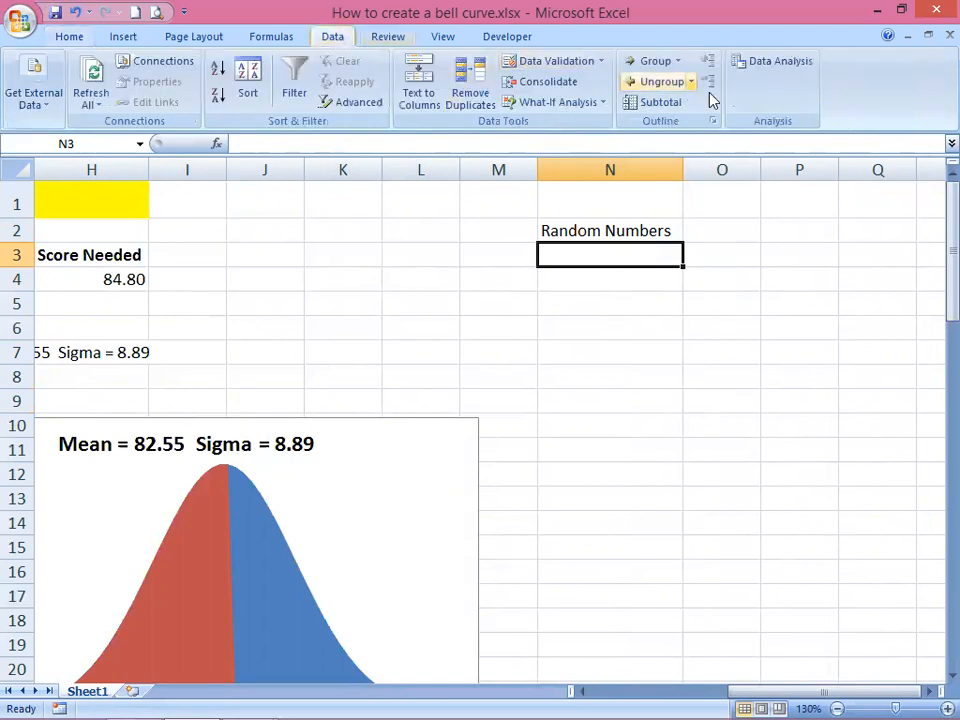
pyautogui.click(775, 66)
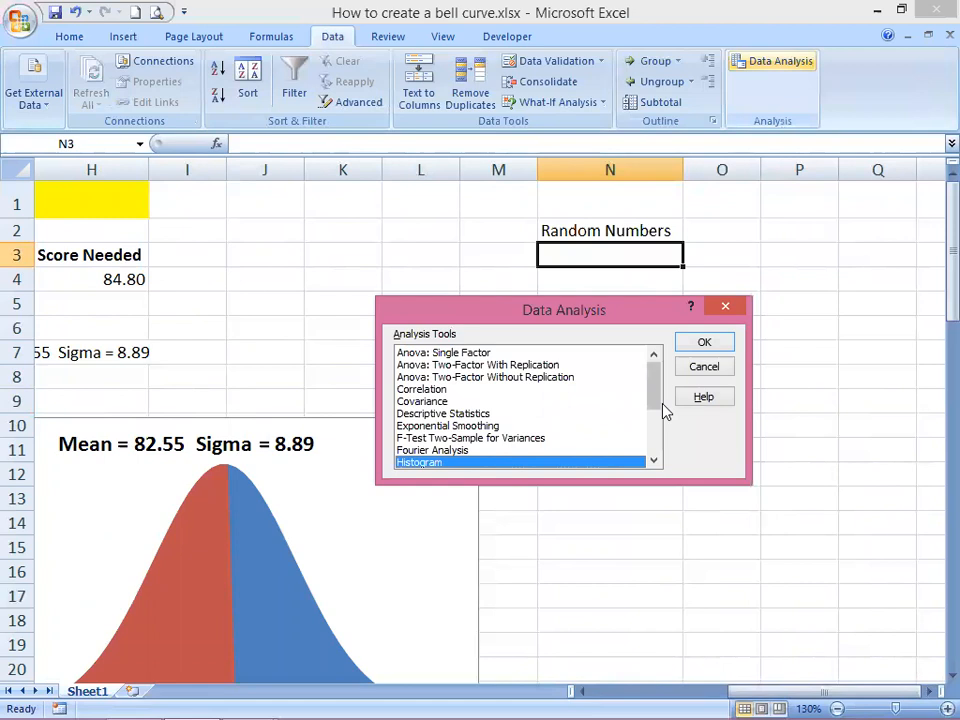
pyautogui.click(645, 389)
pyautogui.moveTo(657, 388); pyautogui.dragTo(656, 399)
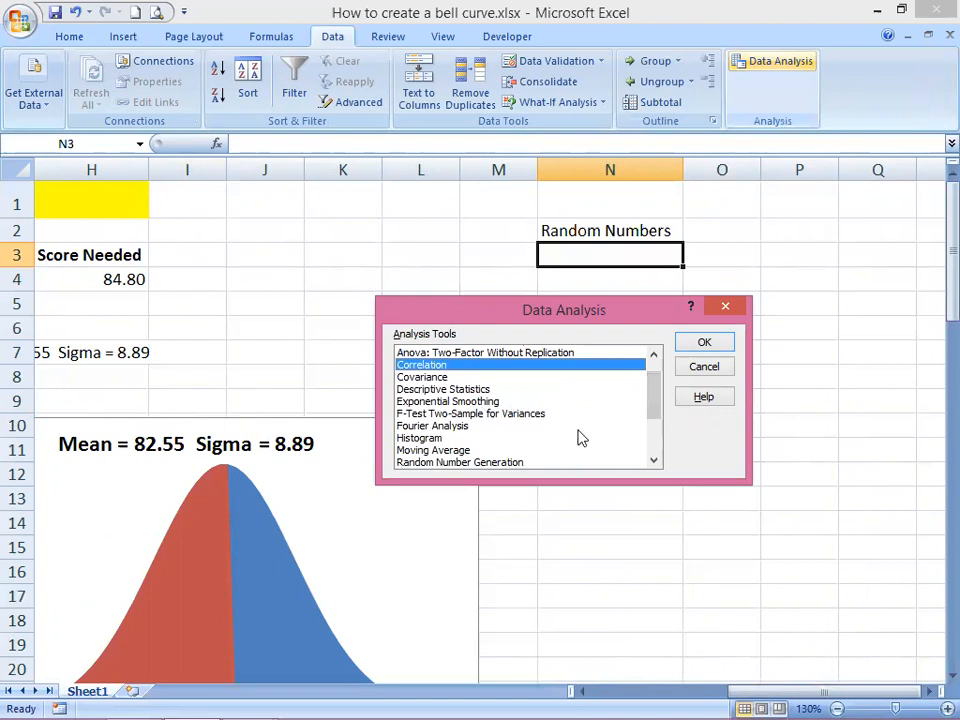
pyautogui.click(517, 463)
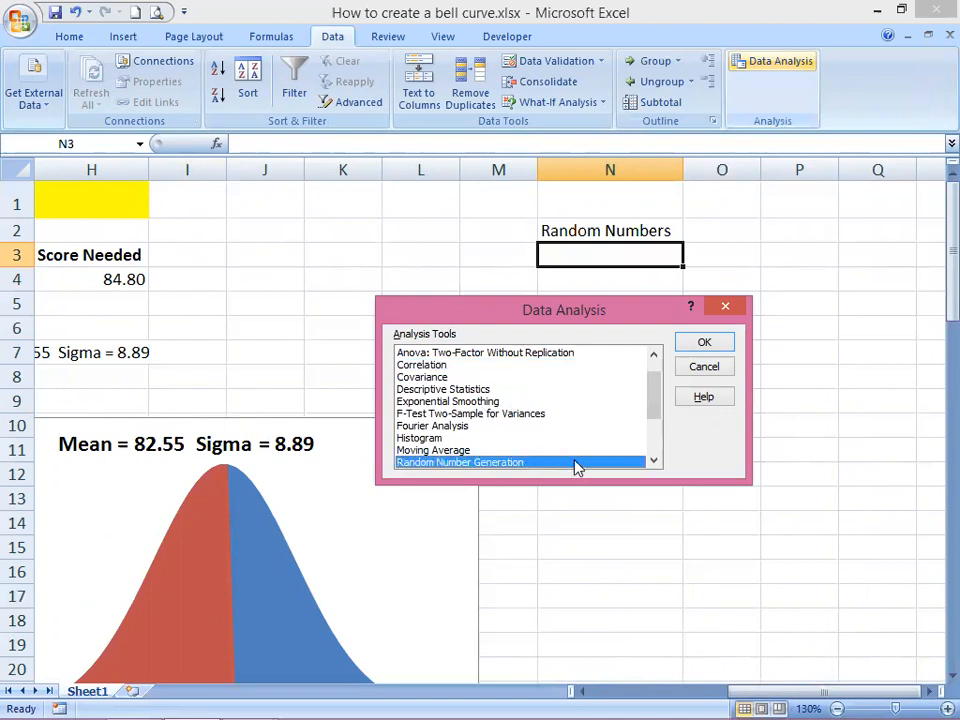
pyautogui.click(705, 344)
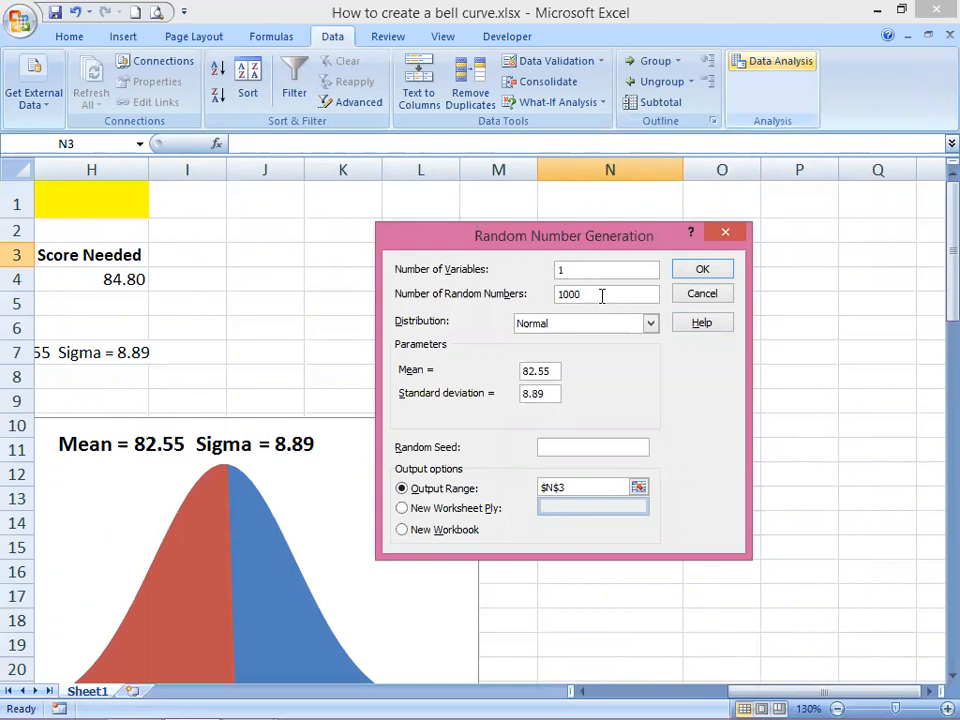
# Step: Generate 500 random numbers with Normal distribution, mean 82.55 and standard deviation 8.89, output to $N$3
pyautogui.doubleClick(602, 296)
pyautogui.write('50')
pyautogui.click(651, 324)
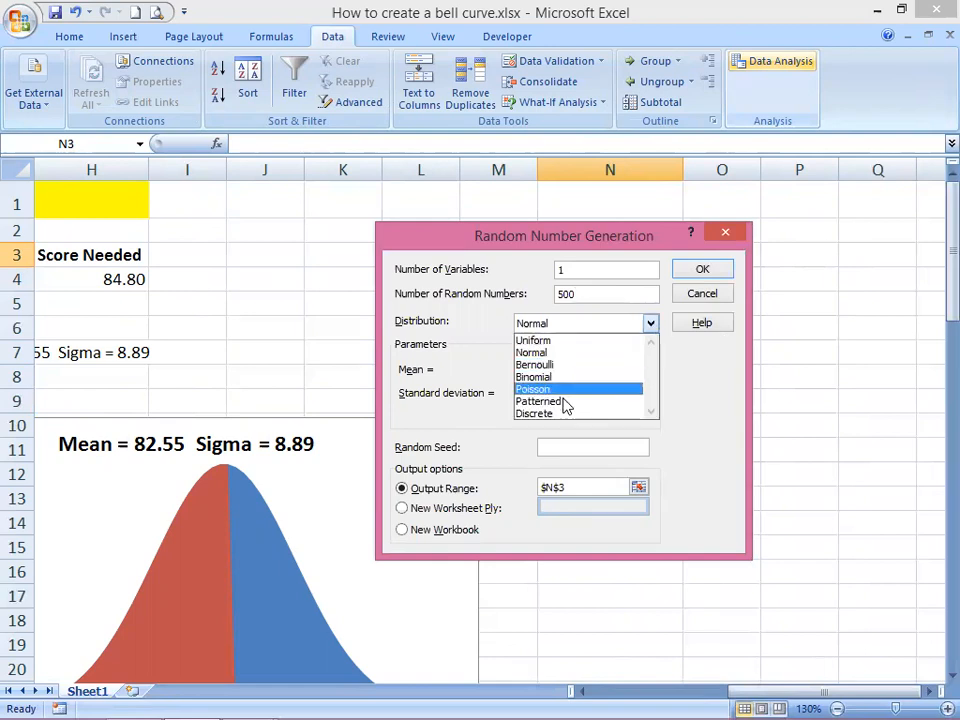
pyautogui.click(562, 353)
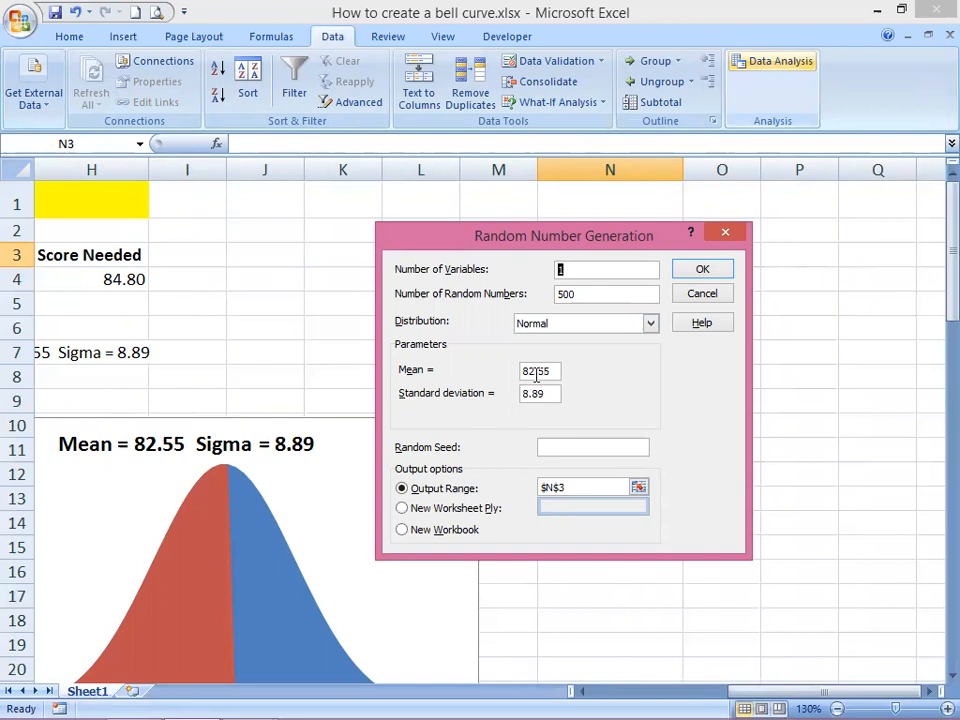
pyautogui.moveTo(544, 371); pyautogui.dragTo(551, 372)
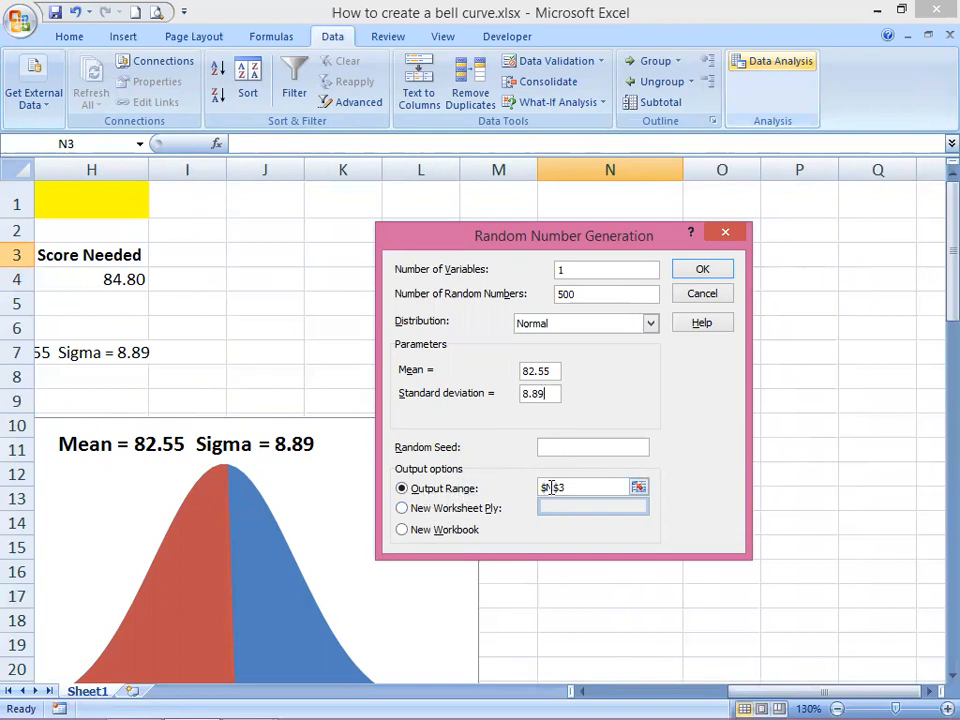
pyautogui.doubleClick(574, 487)
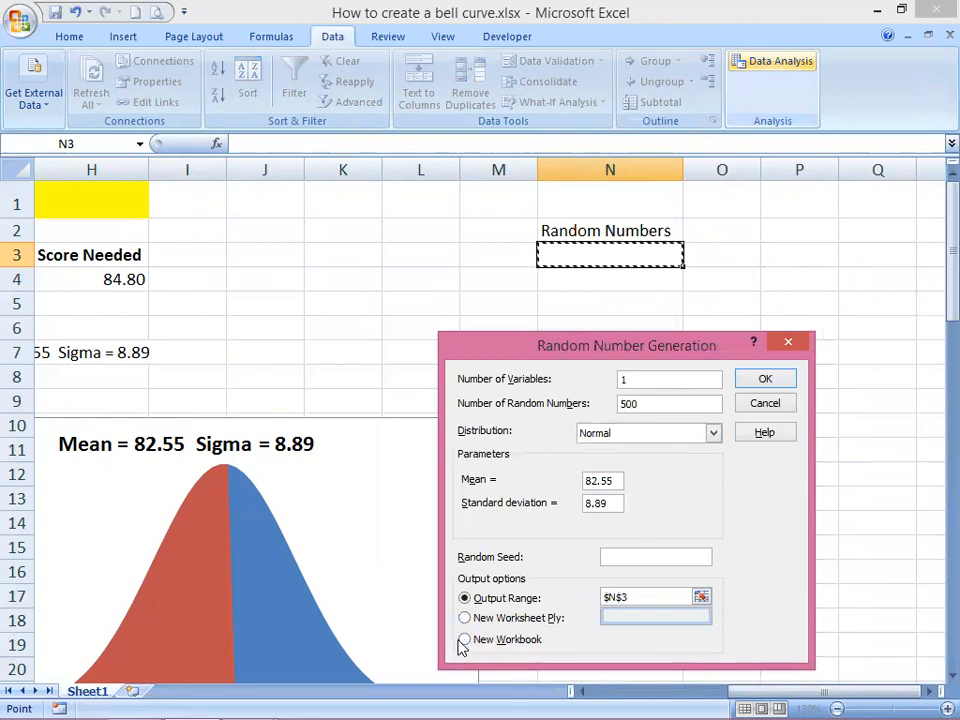
pyautogui.click(781, 383)
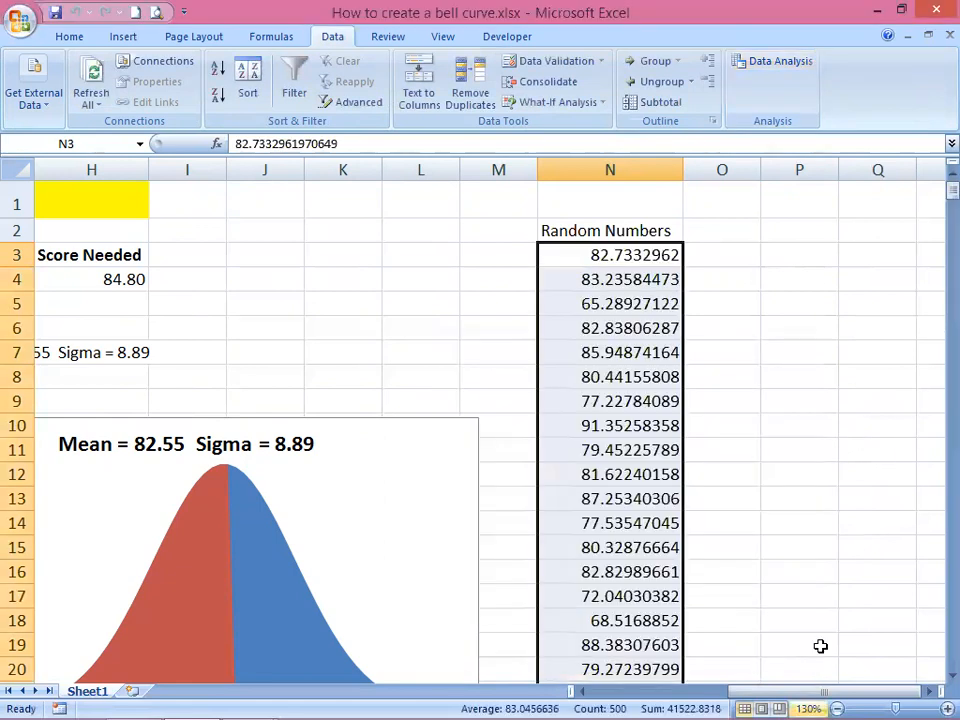
# Step: Enter the heading "Bin" in cell O2
pyautogui.moveTo(785, 690); pyautogui.dragTo(864, 692)
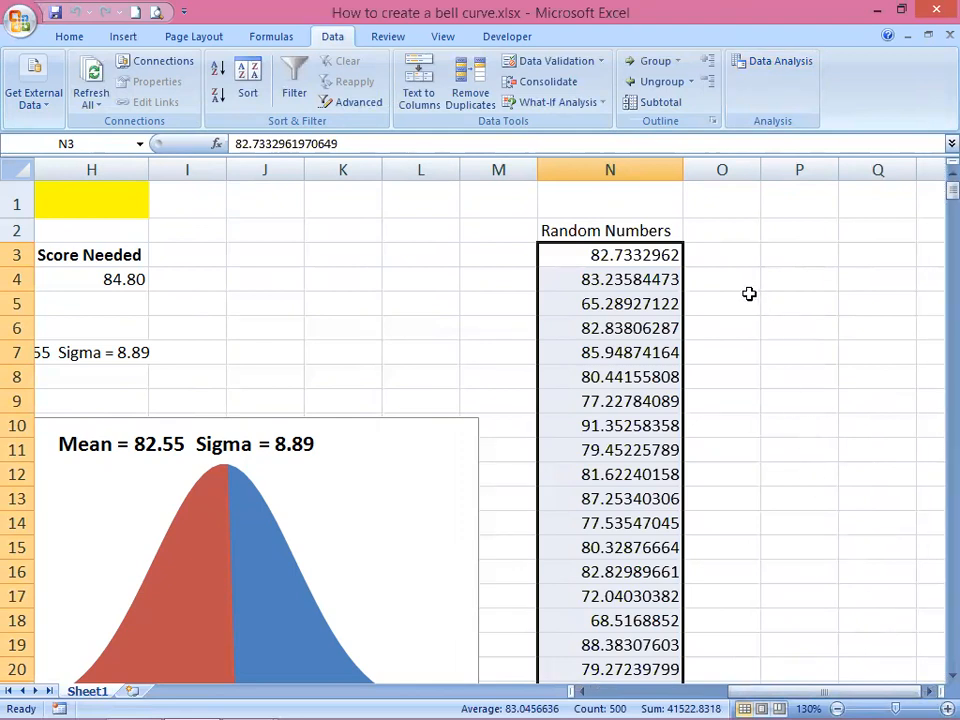
pyautogui.click(726, 233)
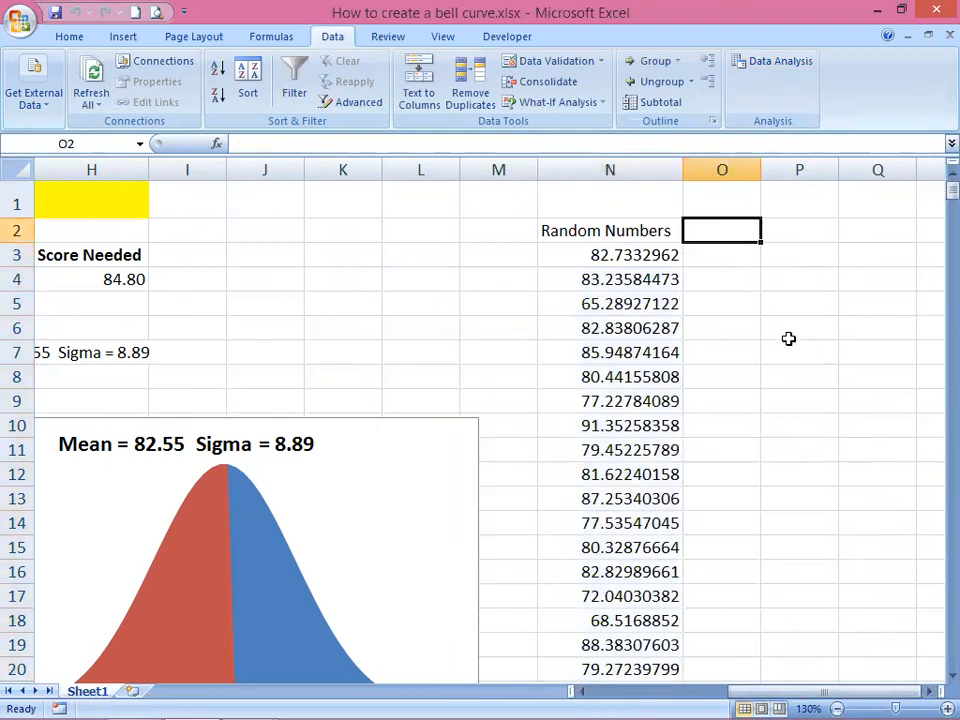
pyautogui.write('bi')
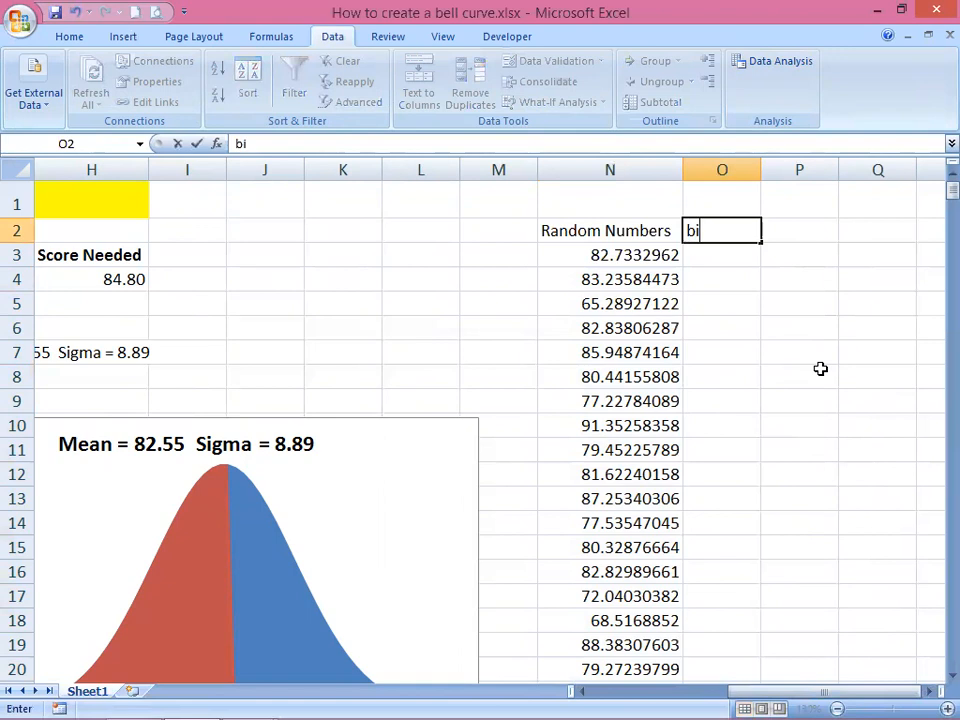
pyautogui.press('BackSpace')
pyautogui.press('BackSpace')
pyautogui.write('B')
pyautogui.press('Return')
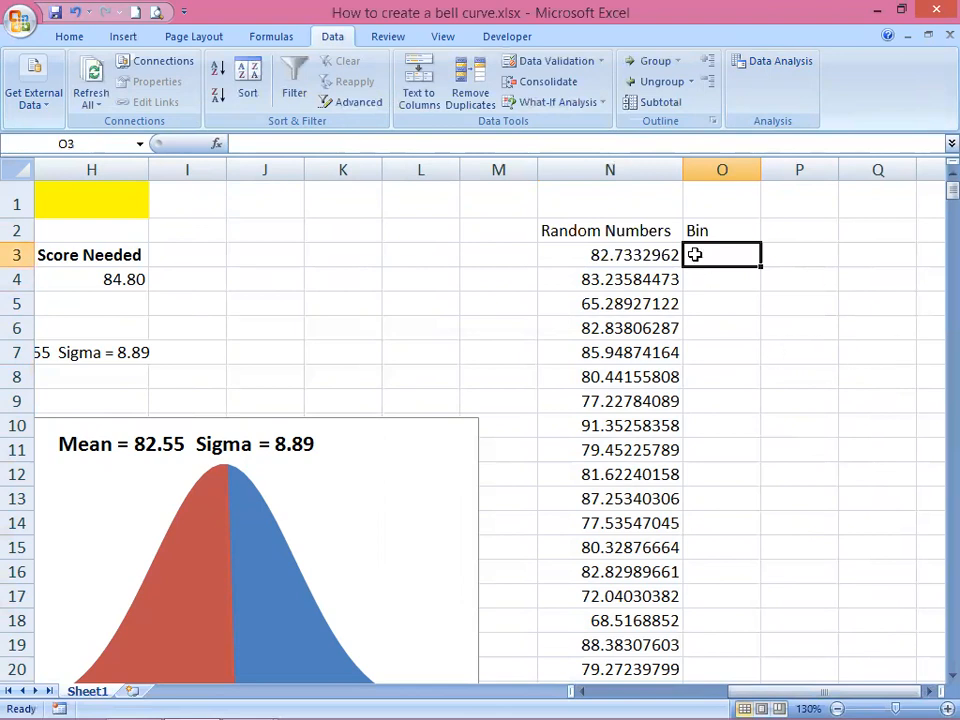
# Step: Center the "Random Numbers" and "Bin" headings in N2:O2
pyautogui.moveTo(670, 231); pyautogui.dragTo(705, 232)
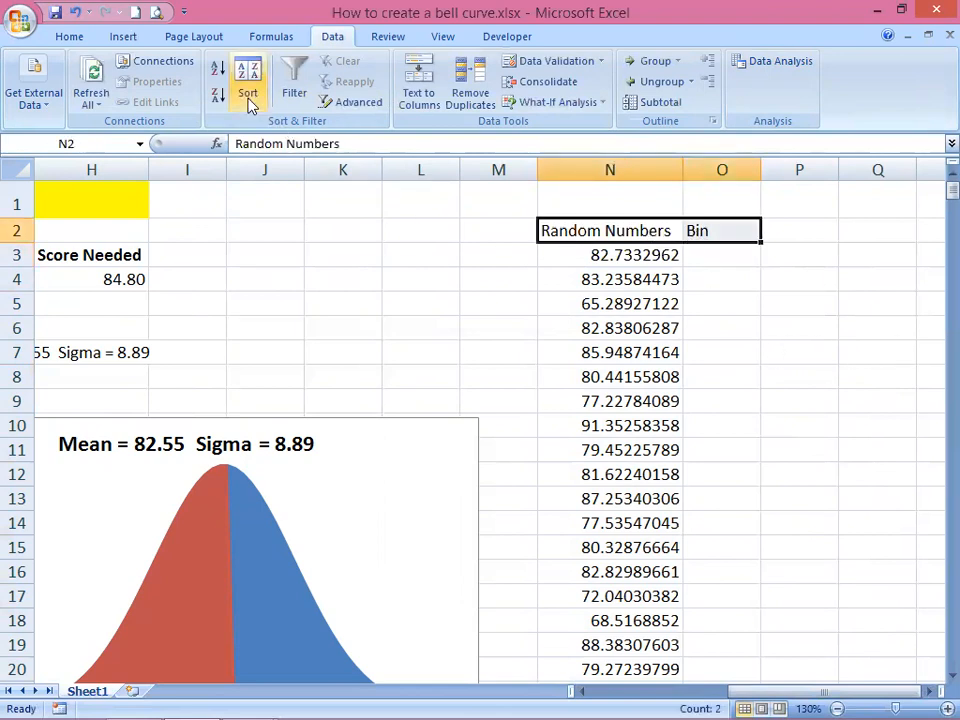
pyautogui.click(69, 36)
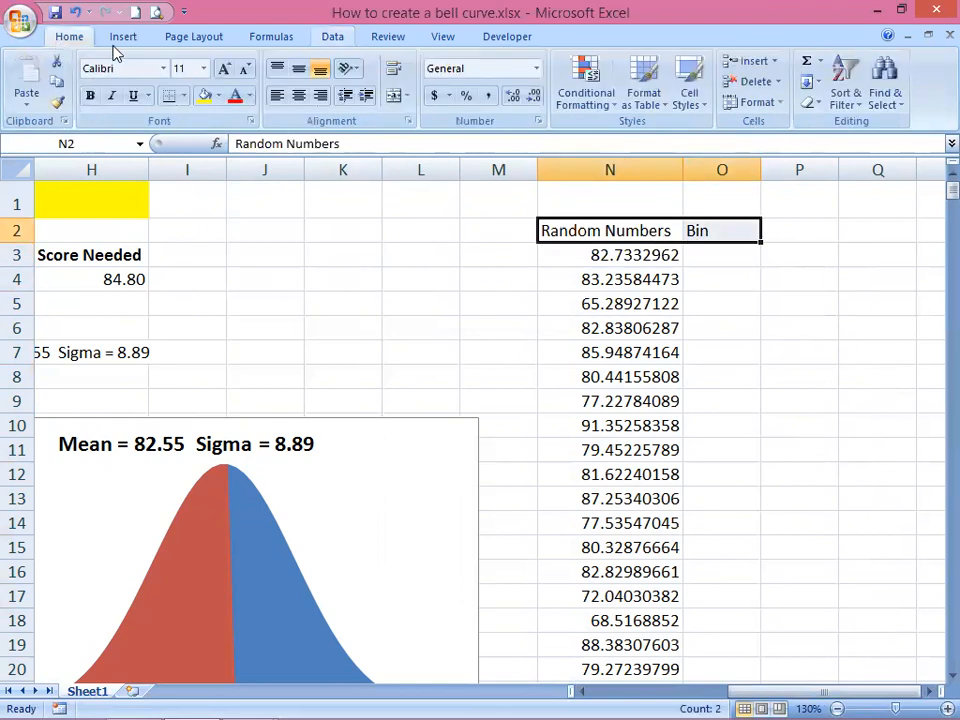
pyautogui.click(298, 96)
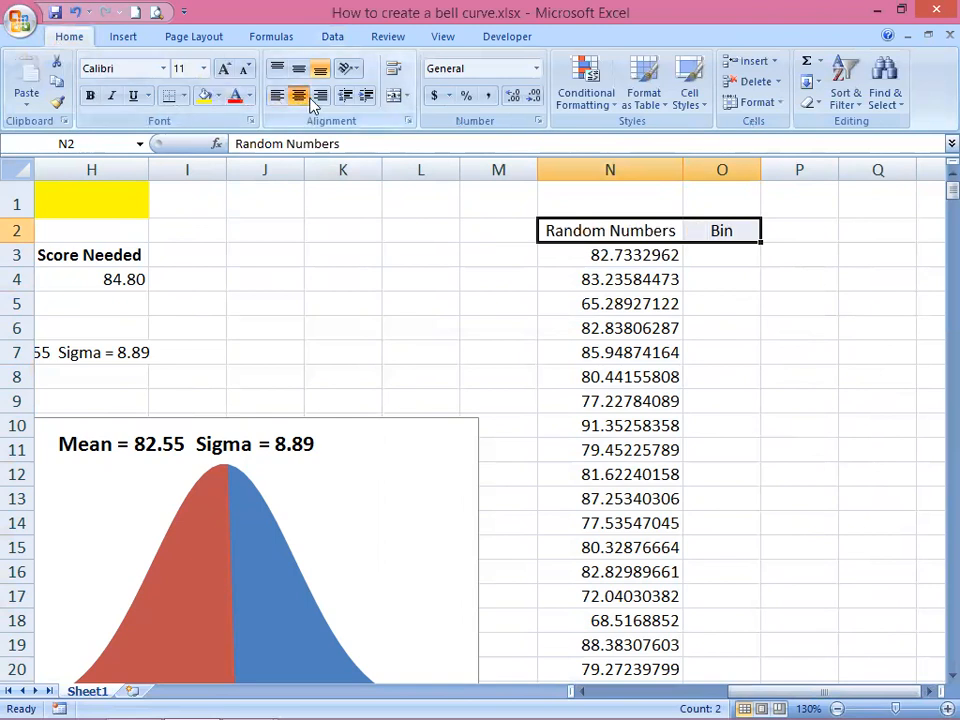
# Step: Enter the formula =$D$3 in cell O3 as the first bin value
pyautogui.click(717, 259)
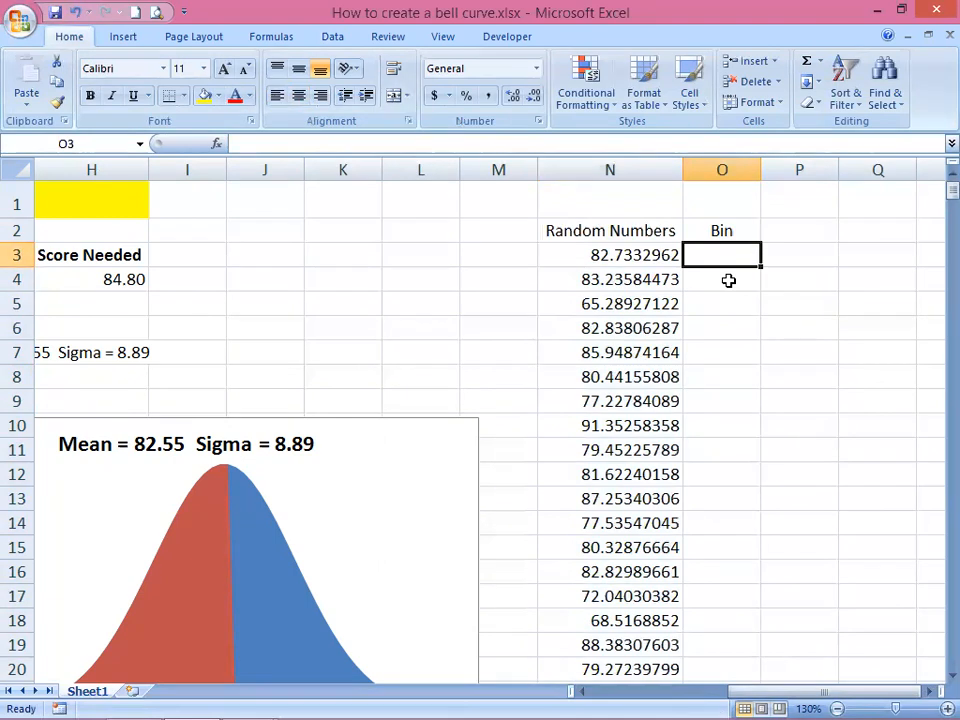
pyautogui.write('=')
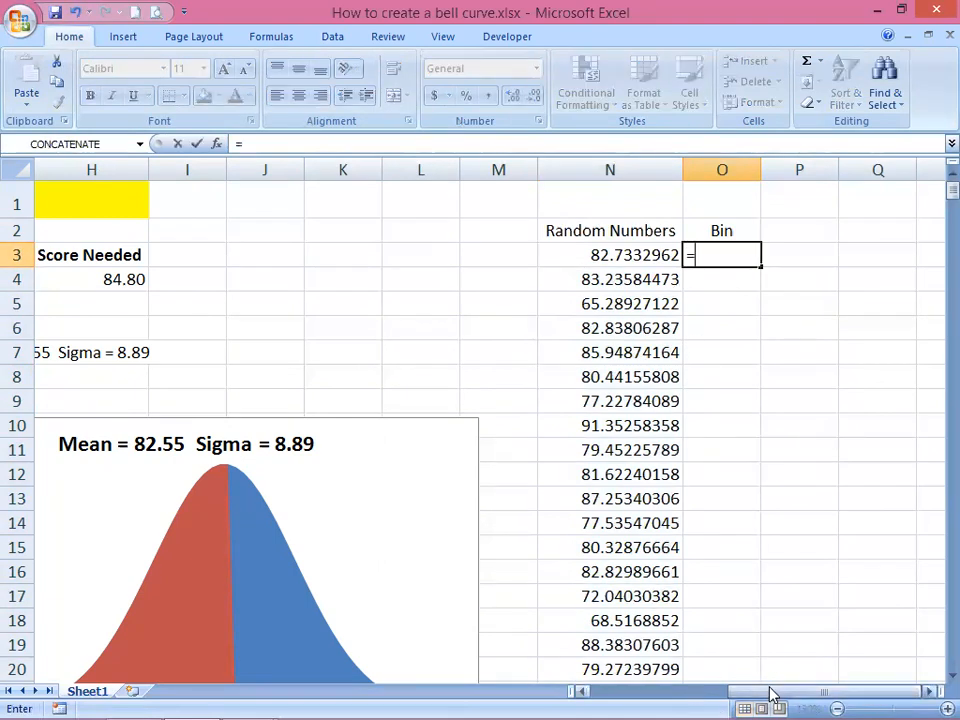
pyautogui.moveTo(776, 690); pyautogui.dragTo(652, 690)
pyautogui.click(381, 256)
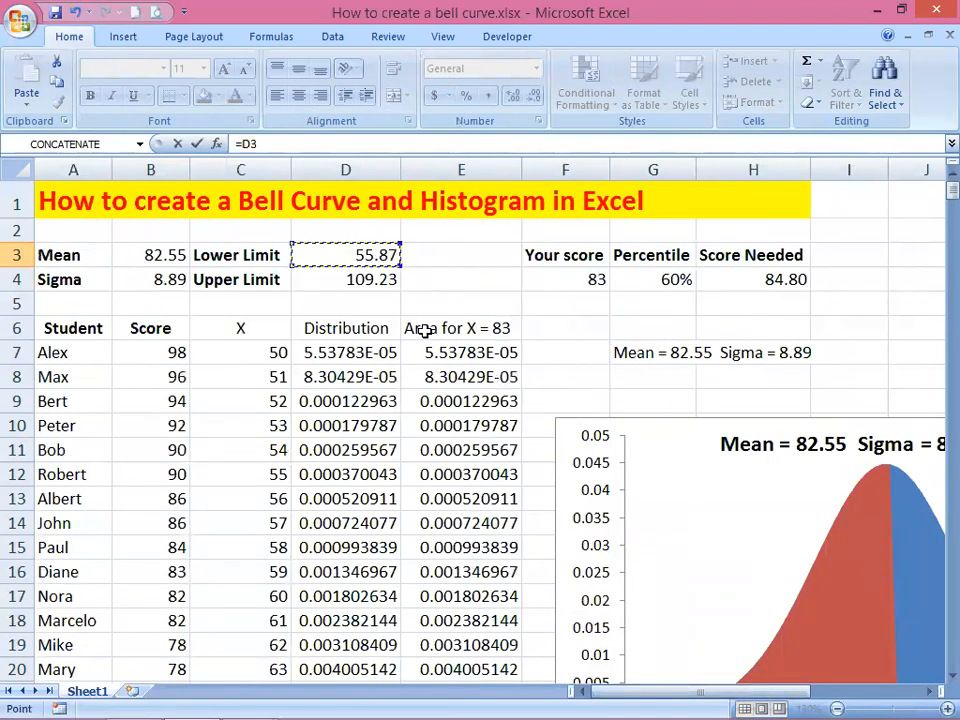
pyautogui.press('F4')
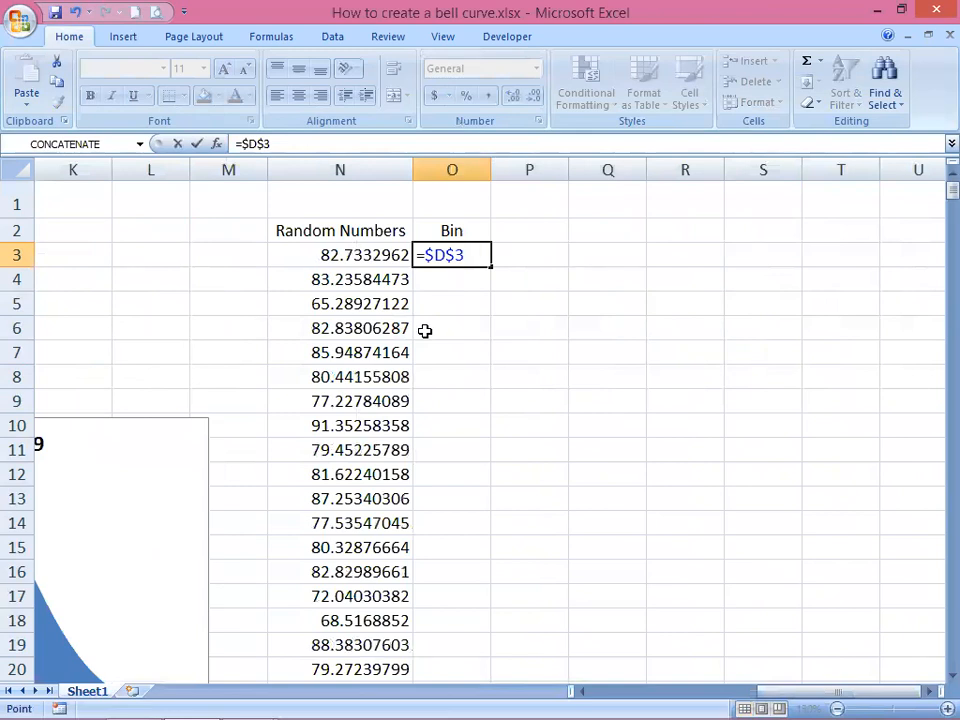
pyautogui.press('Return')
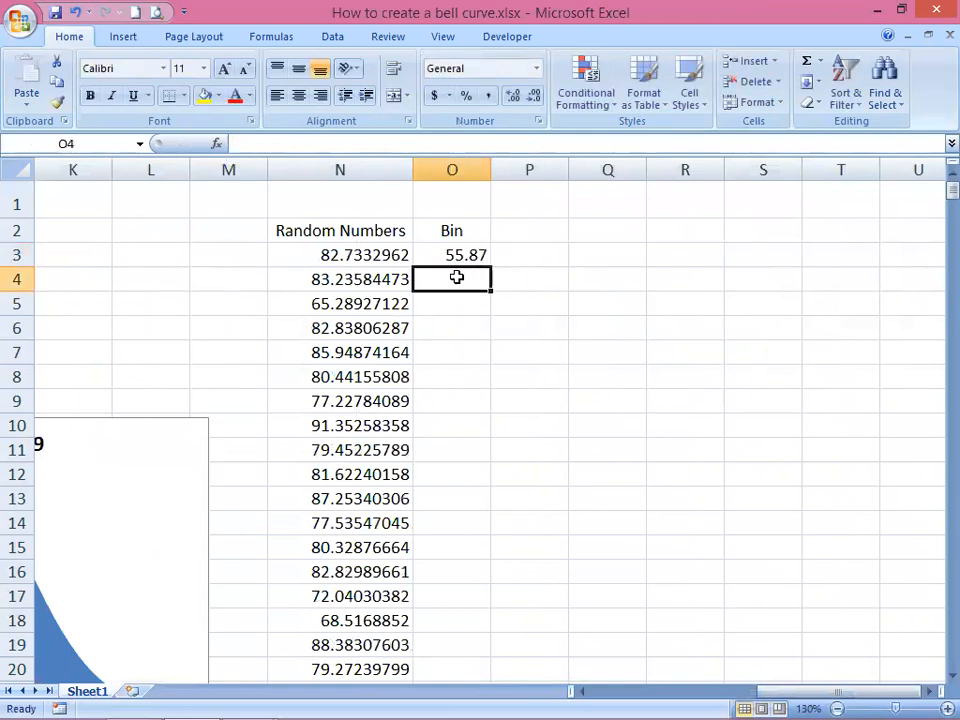
# Step: Enter the formula =O3+$B$4 in cell O4 to add one sigma to the previous bin
pyautogui.write('=')
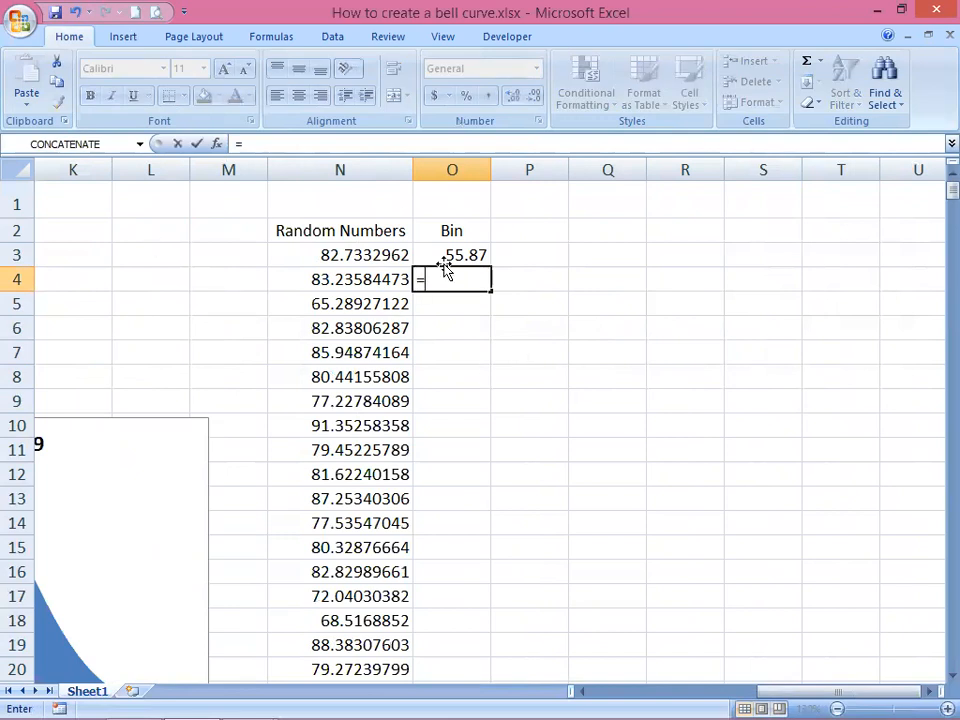
pyautogui.click(441, 255)
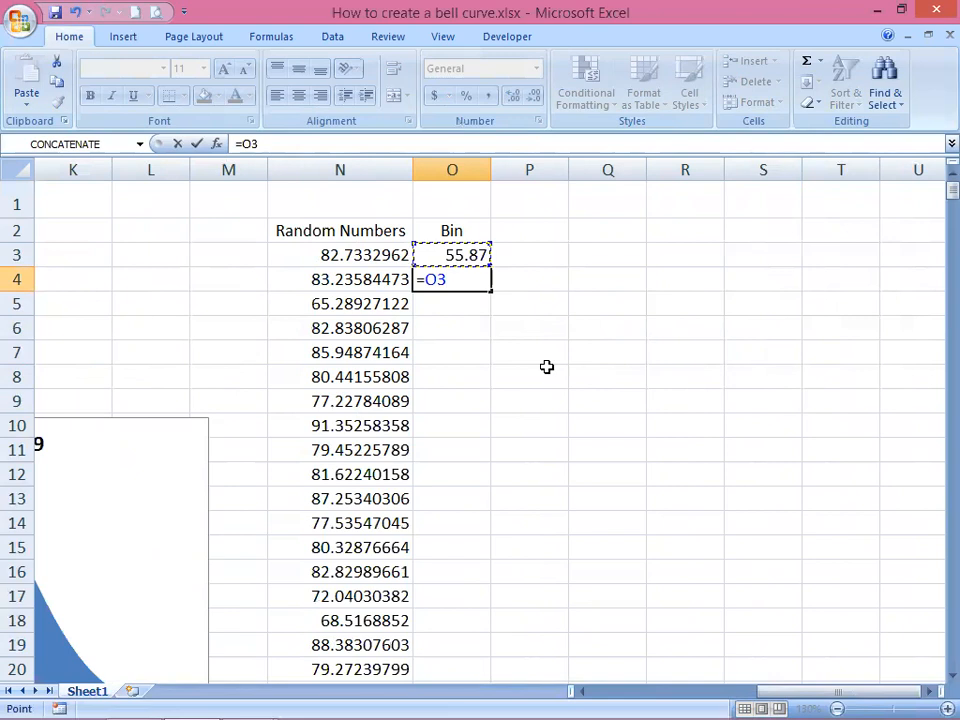
pyautogui.write('+')
pyautogui.moveTo(779, 693); pyautogui.dragTo(585, 690)
pyautogui.click(152, 275)
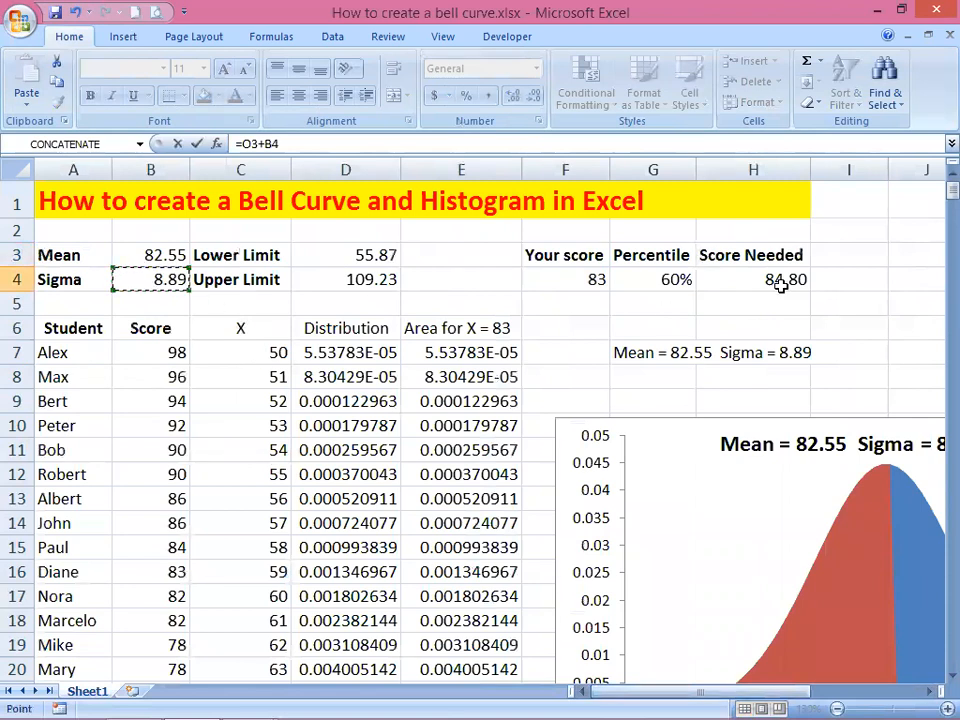
pyautogui.press('F4')
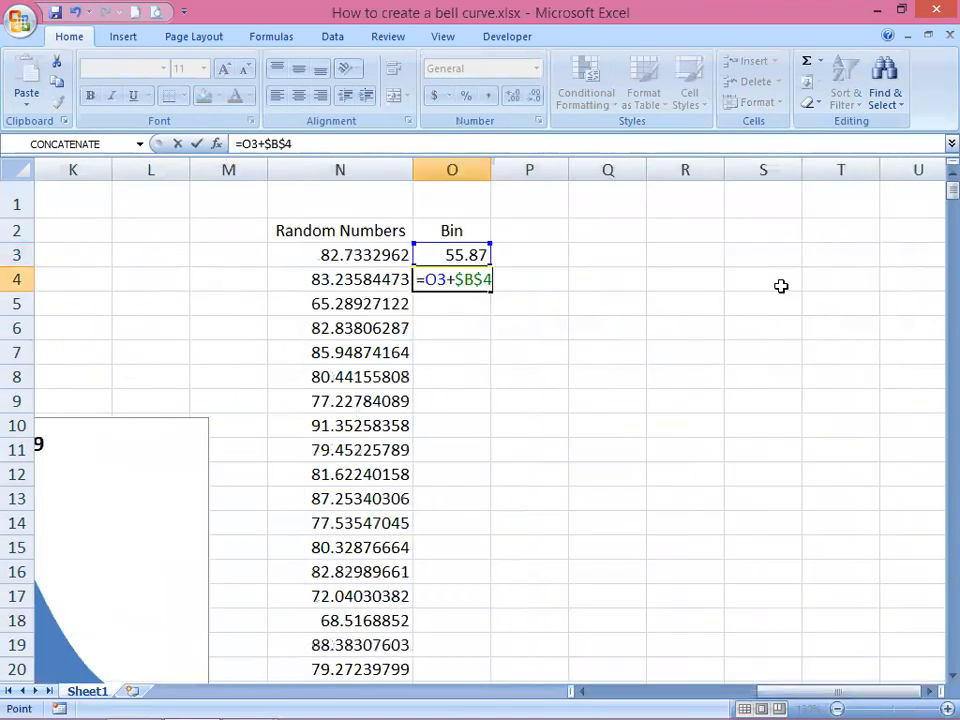
pyautogui.press('Return')
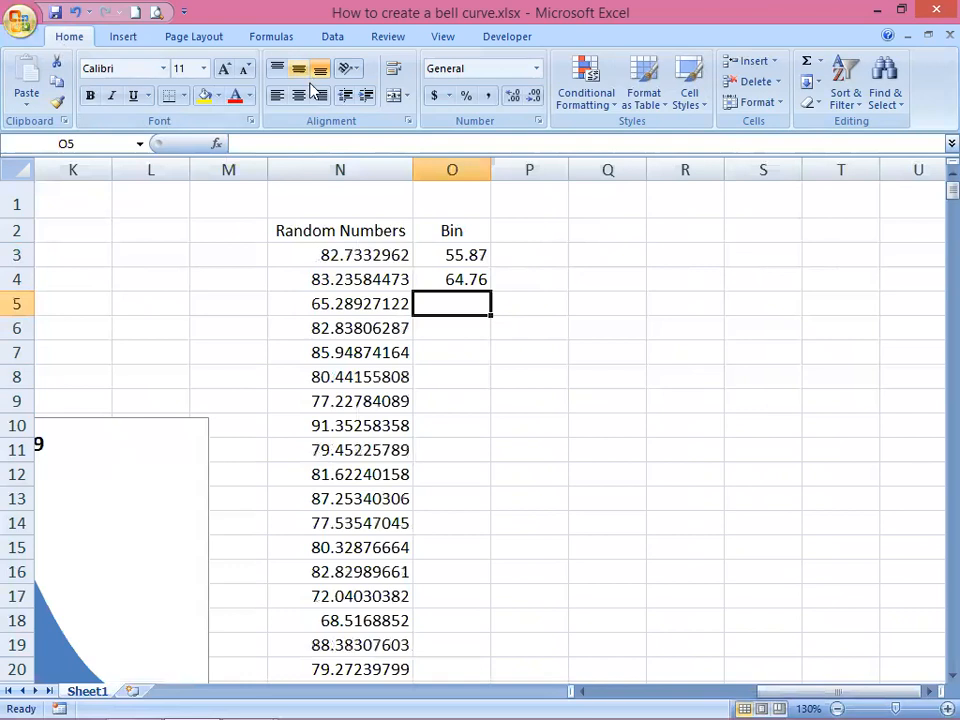
# Step: Fill the bin formula from O4 down through O10
pyautogui.click(453, 279)
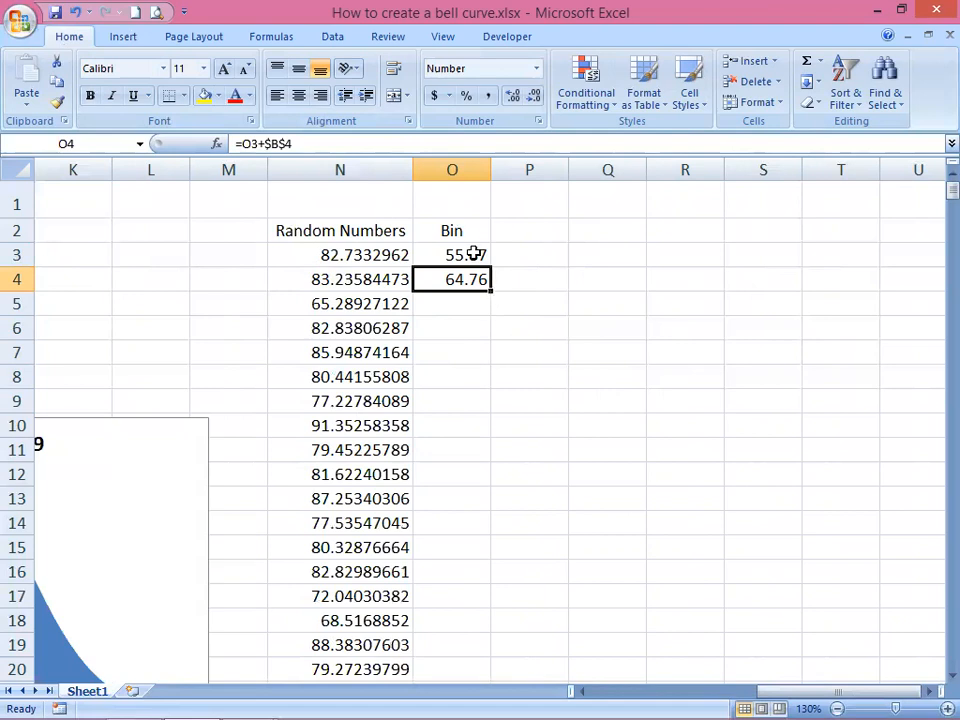
pyautogui.click(474, 254)
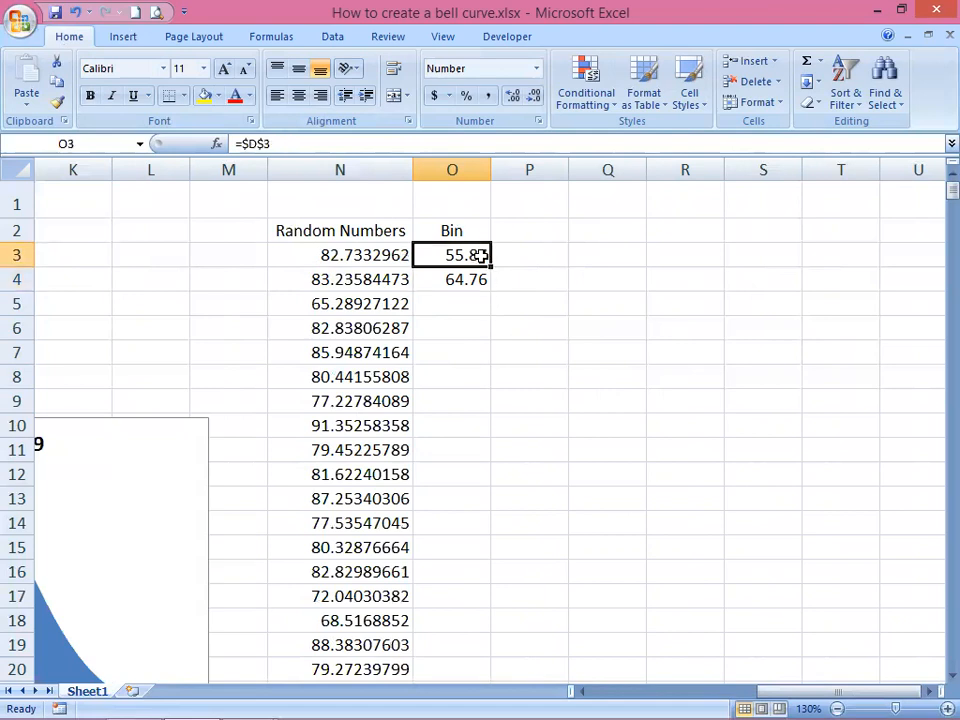
pyautogui.click(486, 279)
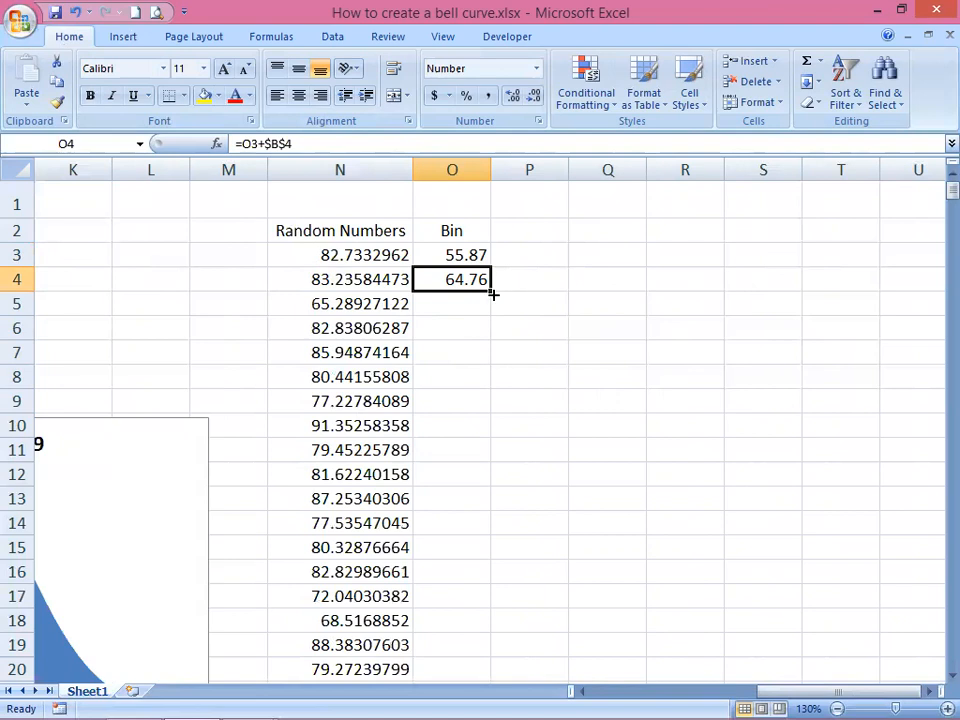
pyautogui.moveTo(491, 289); pyautogui.dragTo(493, 412)
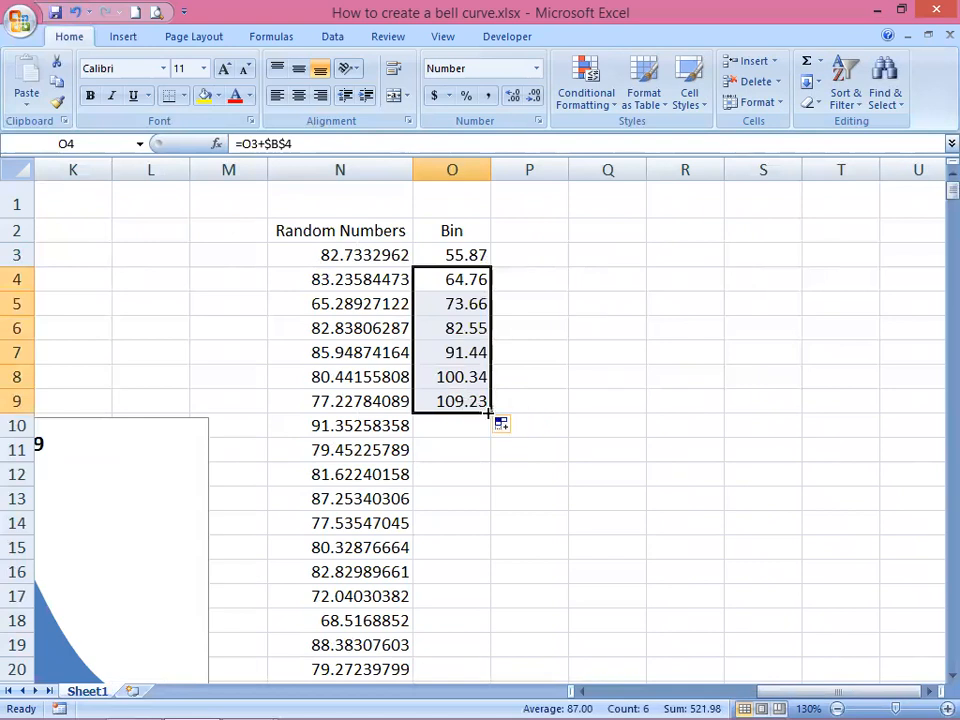
pyautogui.moveTo(491, 412); pyautogui.dragTo(493, 431)
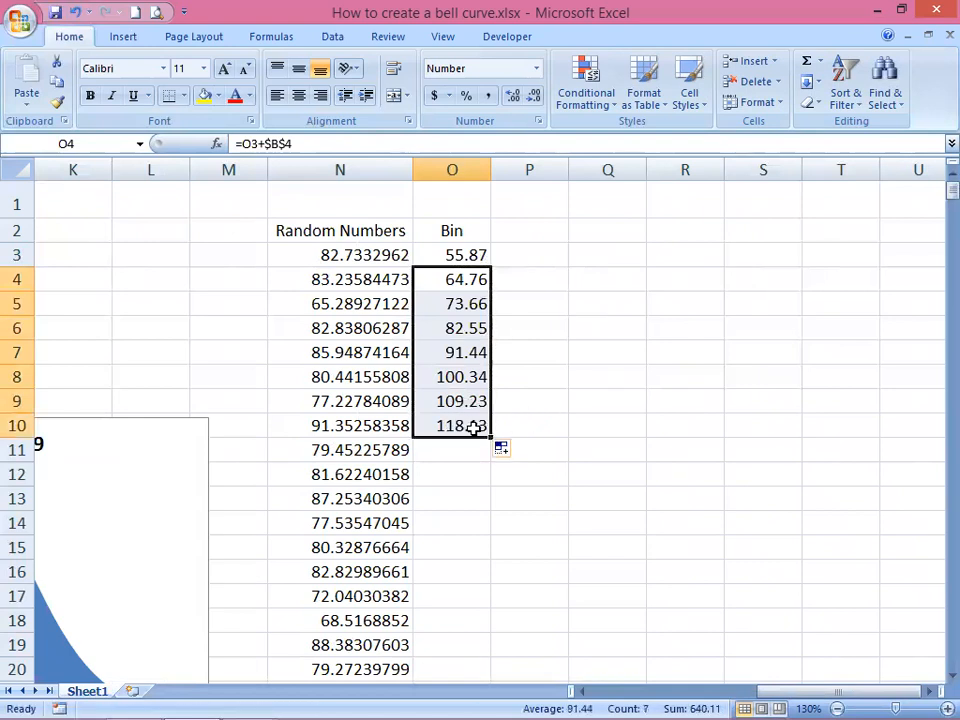
# Step: Open the Histogram tool from the Data Analysis tools
pyautogui.click(461, 231)
pyautogui.click(522, 232)
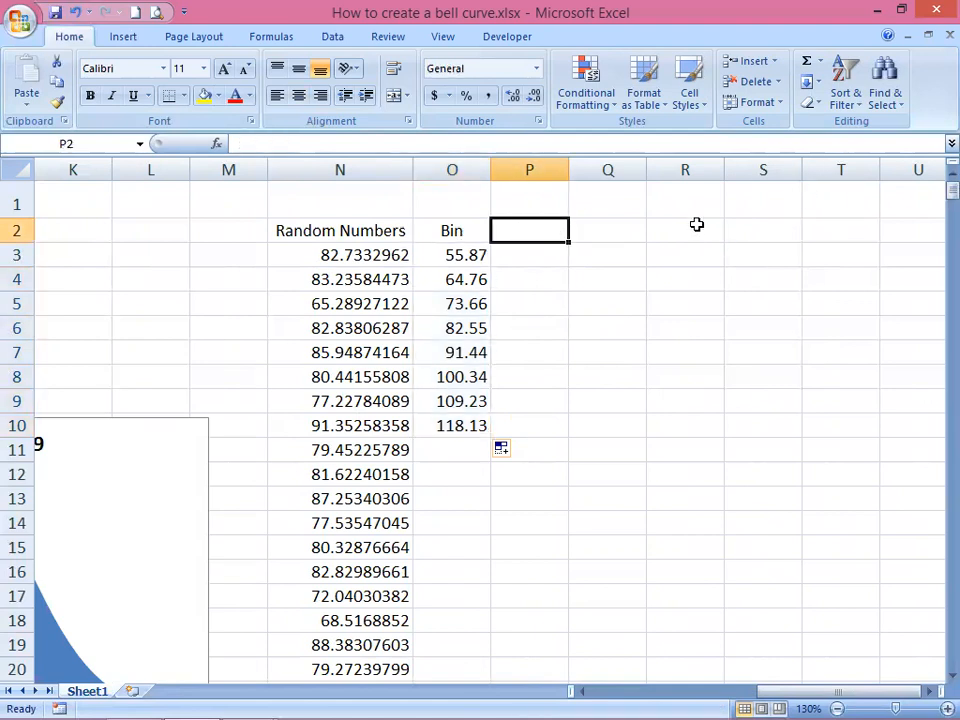
pyautogui.click(466, 233)
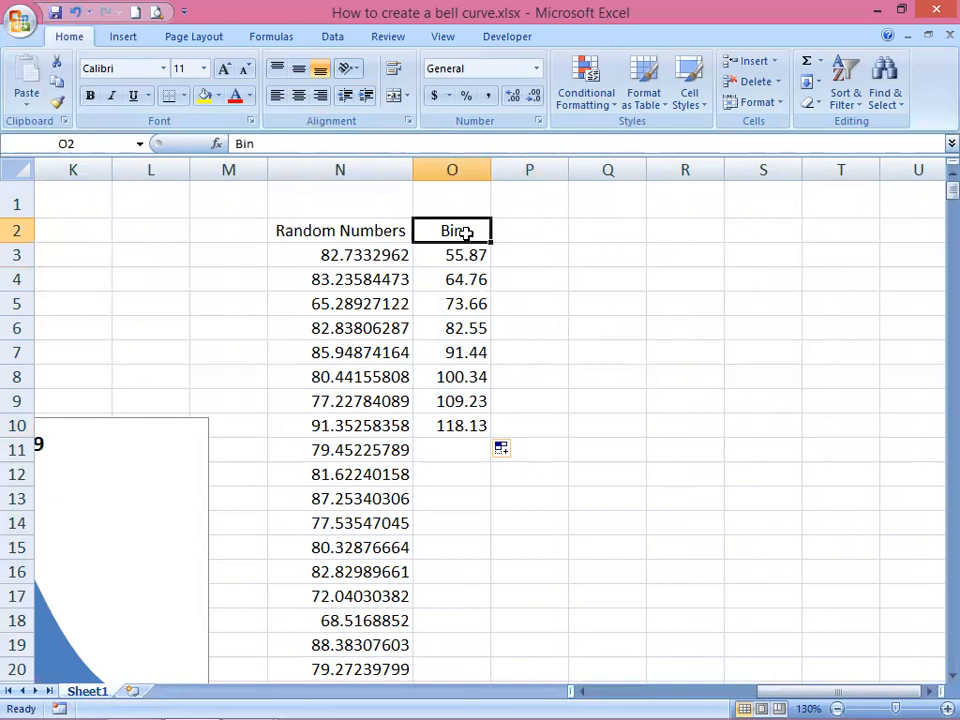
pyautogui.click(547, 237)
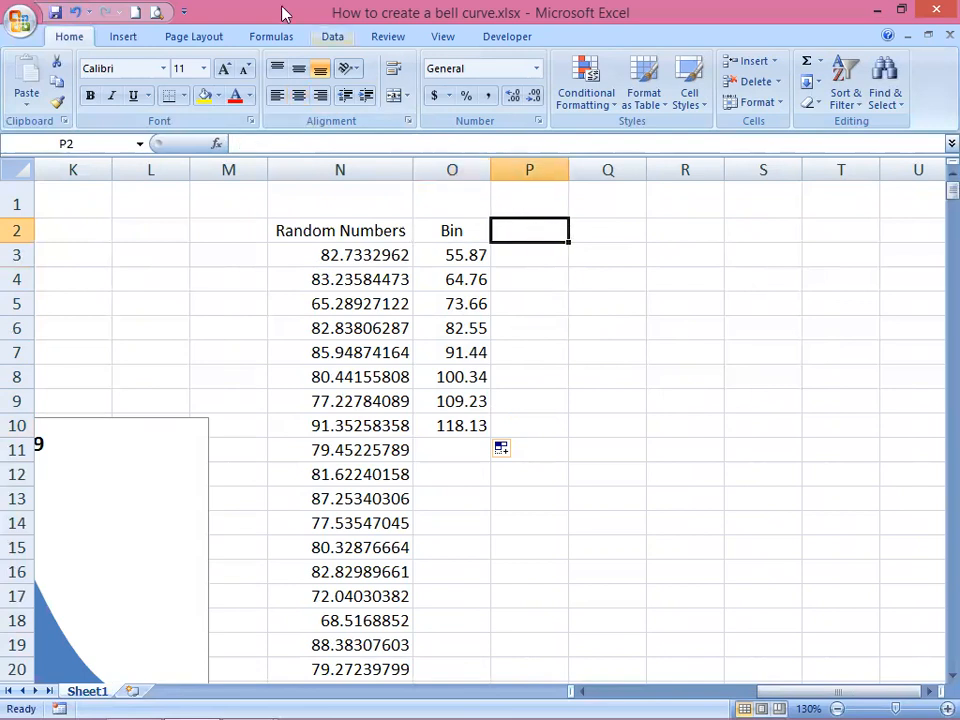
pyautogui.click(333, 38)
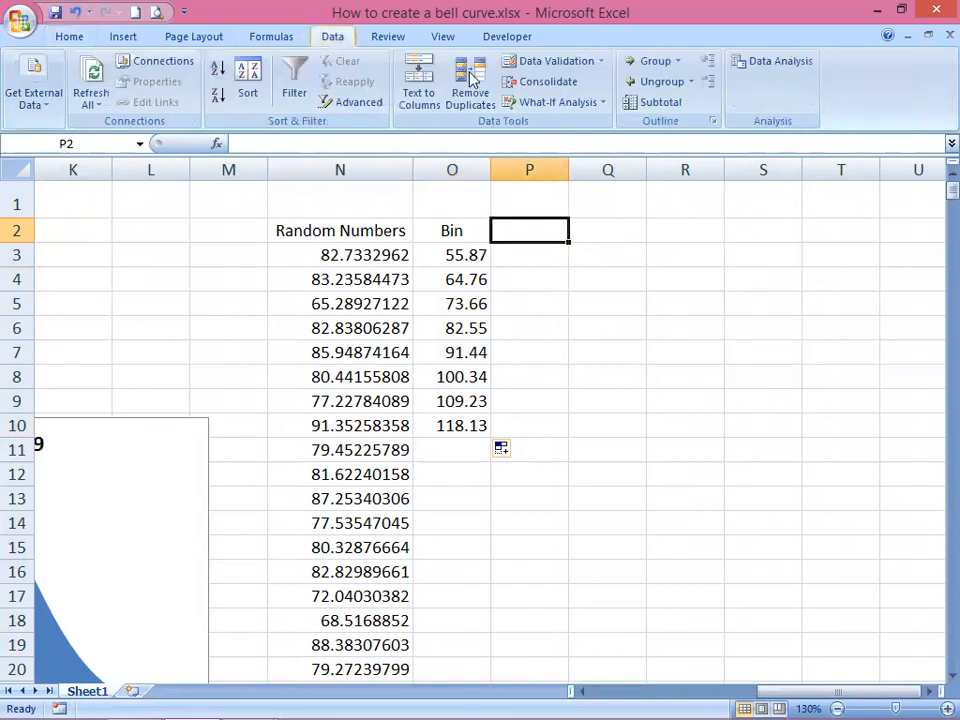
pyautogui.click(772, 63)
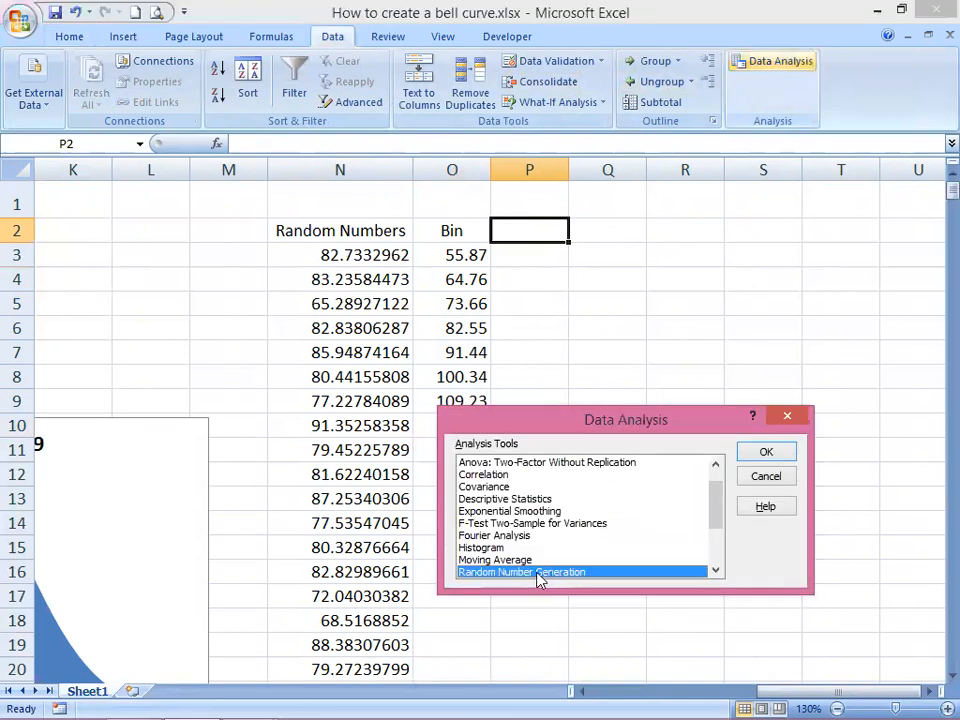
pyautogui.click(500, 548)
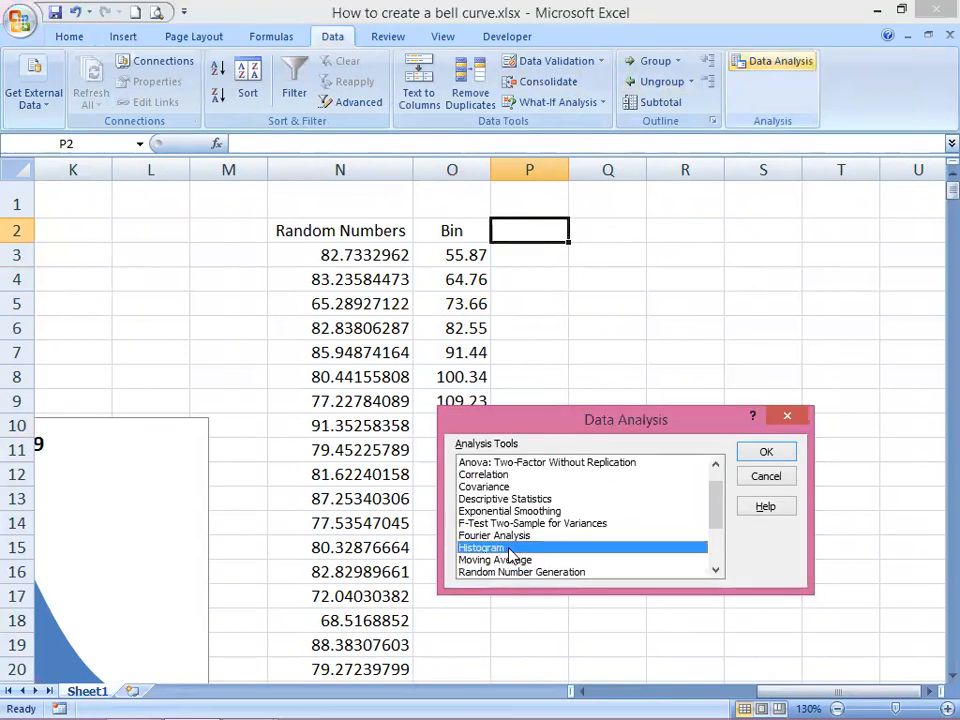
pyautogui.click(750, 452)
# Step: Set the histogram's input range to the random numbers in $N$3:$N$502
pyautogui.click(697, 415)
pyautogui.scroll(1, 621, 283)
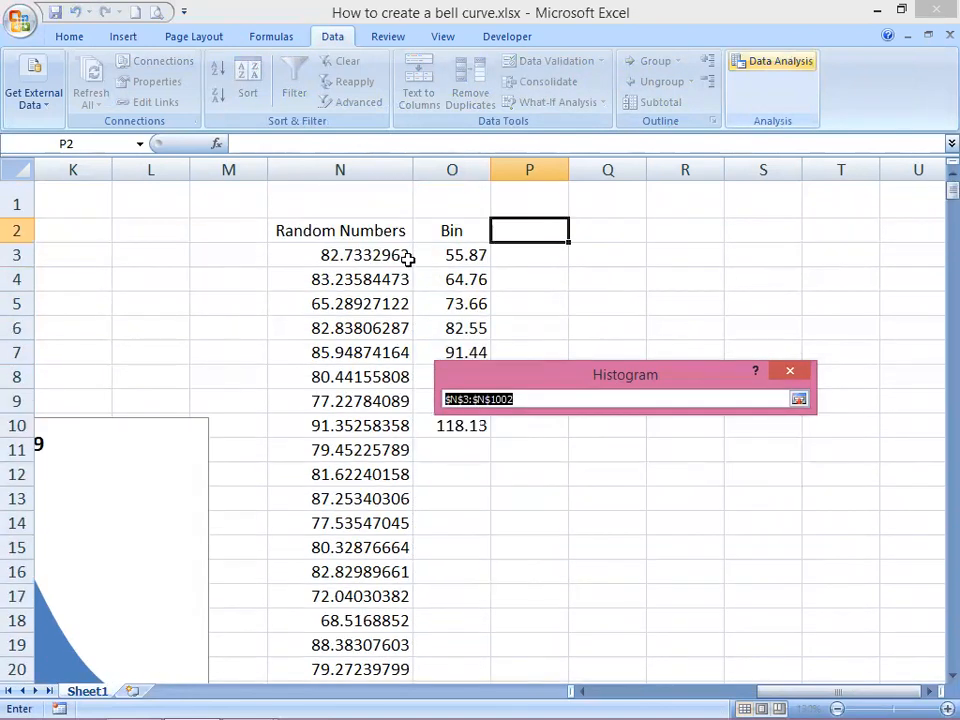
pyautogui.click(369, 254)
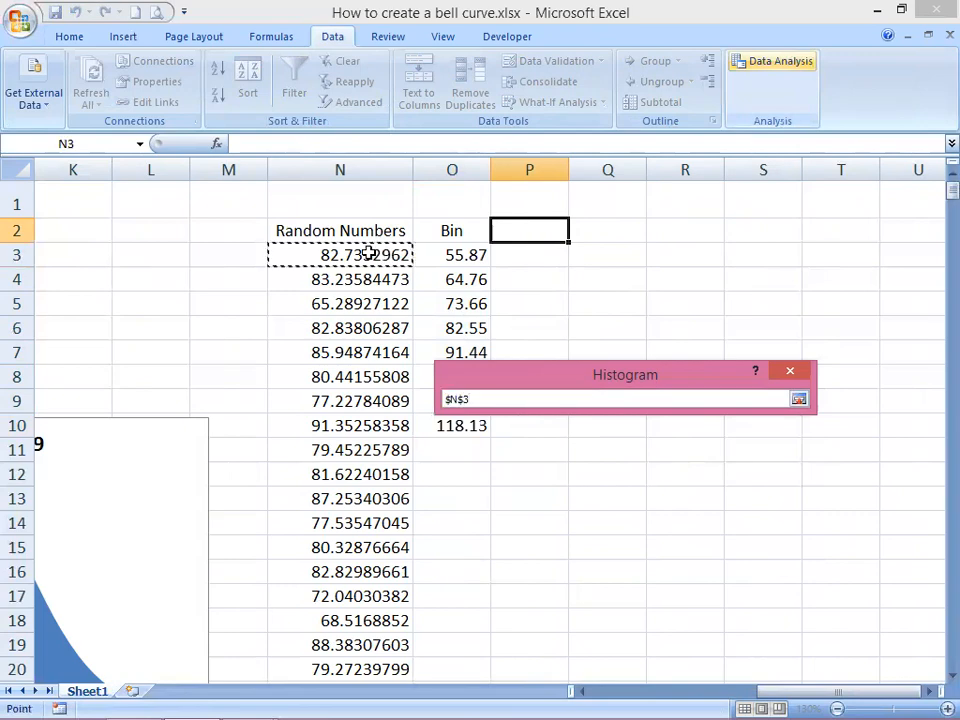
pyautogui.moveTo(316, 672); pyautogui.dragTo(358, 628)
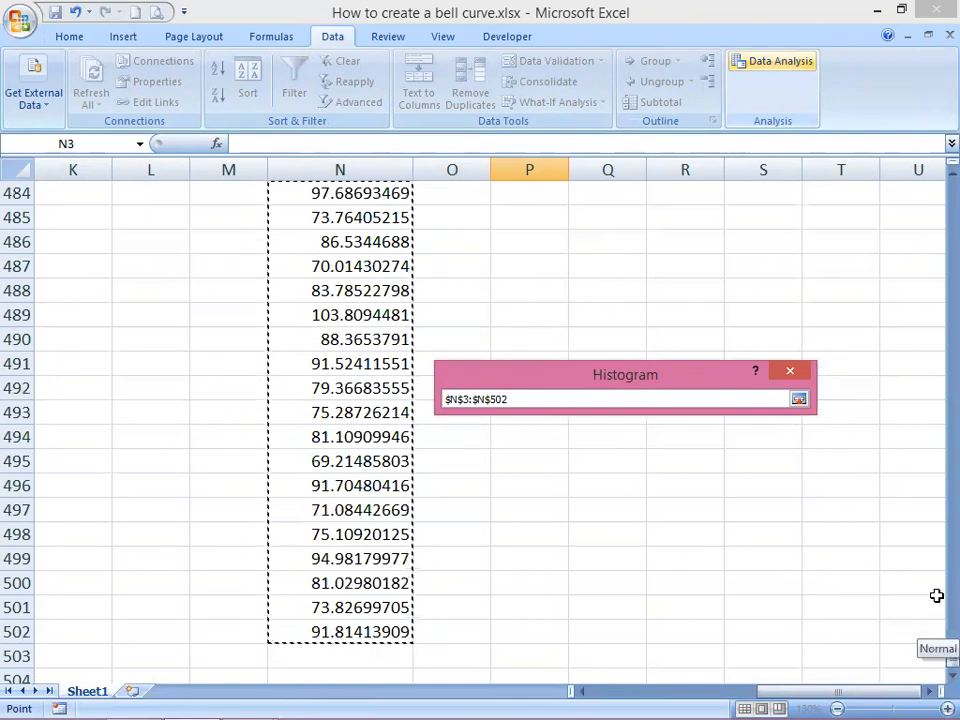
pyautogui.moveTo(932, 672); pyautogui.dragTo(934, 175)
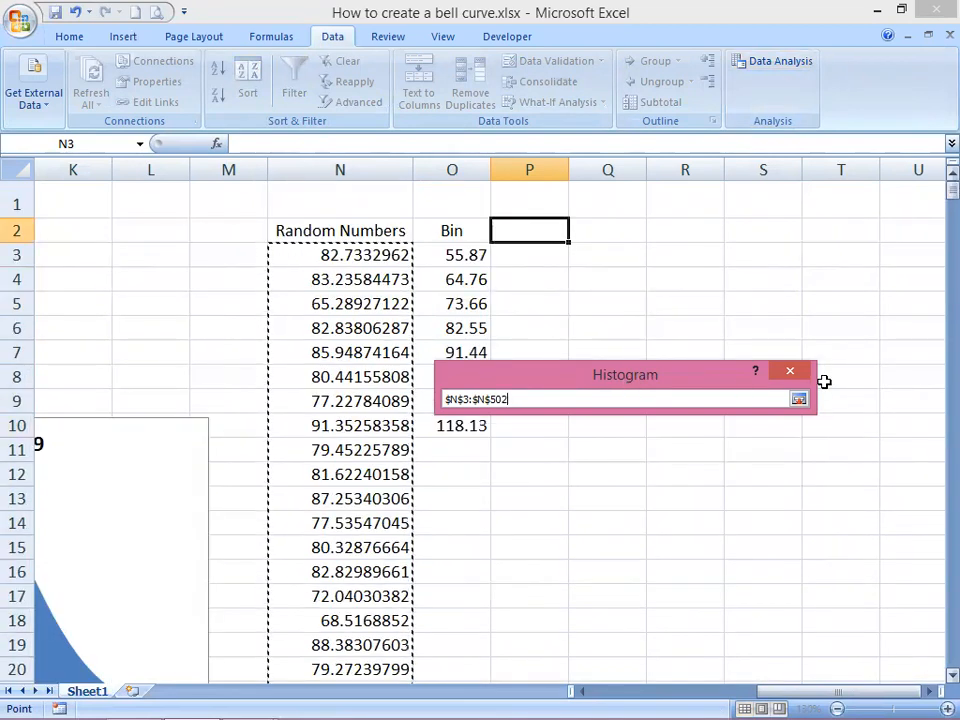
pyautogui.click(799, 399)
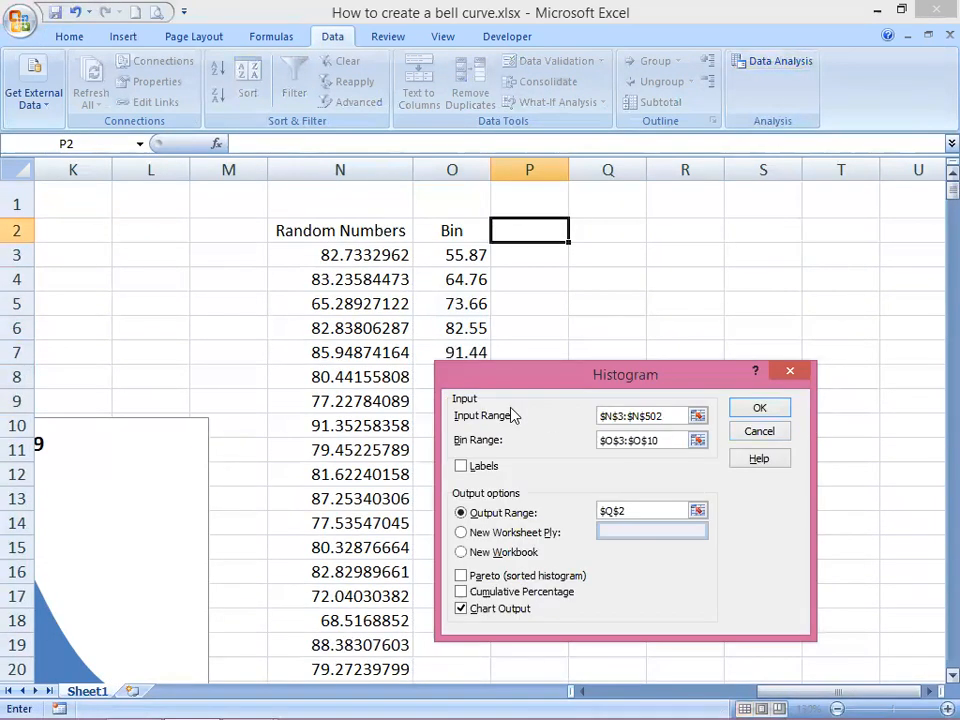
# Step: Set the histogram's bin range to $O$3:$O$10
pyautogui.click(693, 441)
pyautogui.click(697, 441)
pyautogui.click(467, 257)
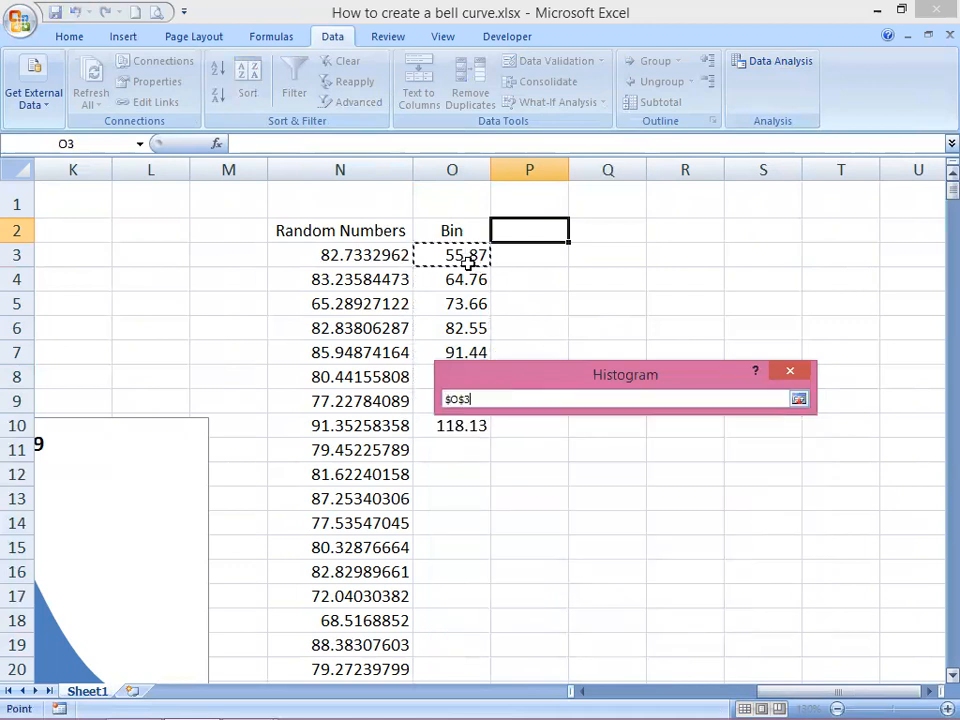
pyautogui.keyDown('shift'); pyautogui.click(467, 425); pyautogui.keyUp('shift')
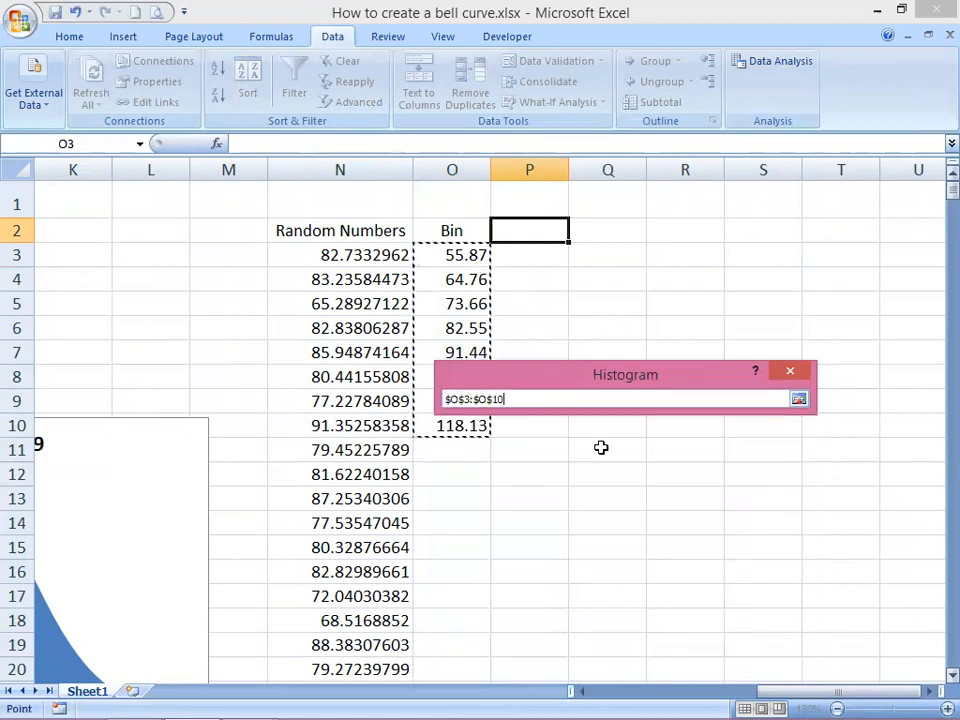
pyautogui.click(798, 401)
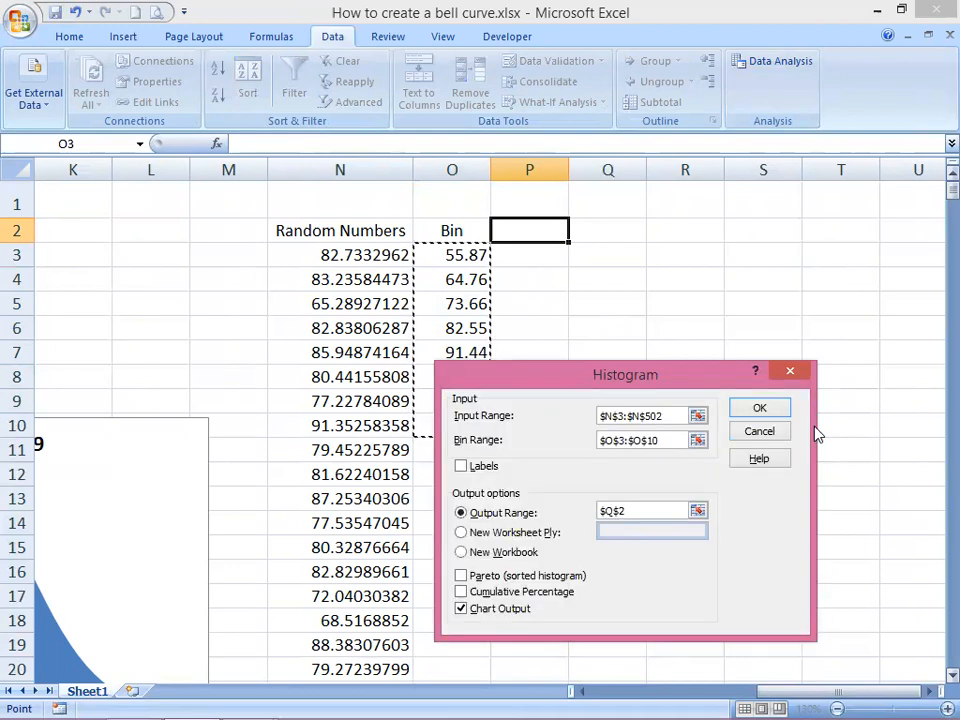
# Step: Set the output range to $P$2 with Chart Output enabled and generate the histogram
pyautogui.moveTo(654, 512); pyautogui.dragTo(578, 512)
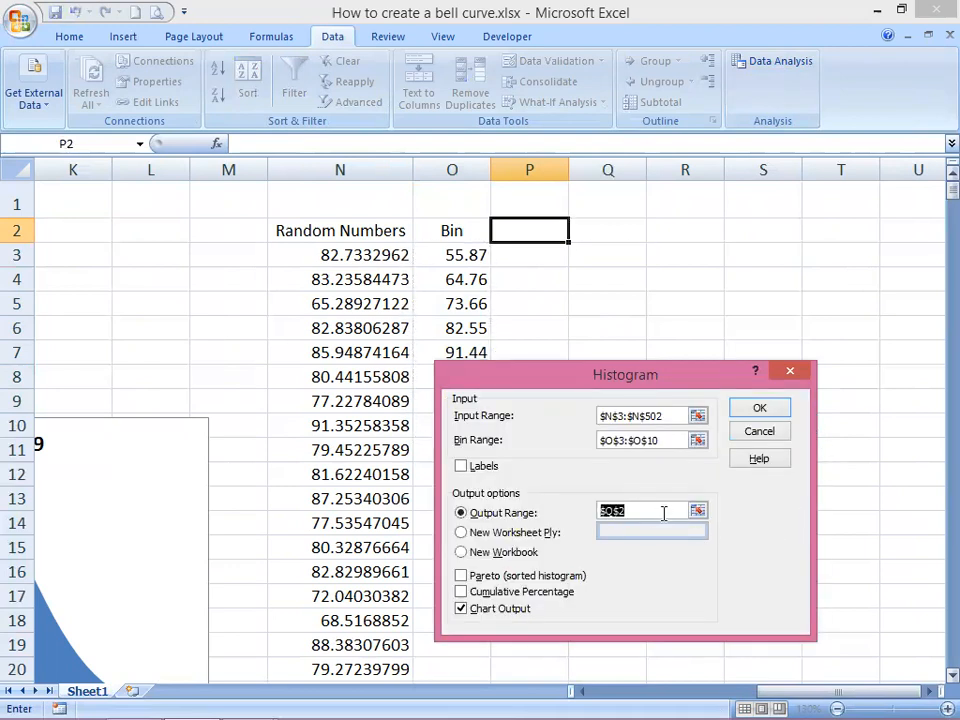
pyautogui.click(697, 511)
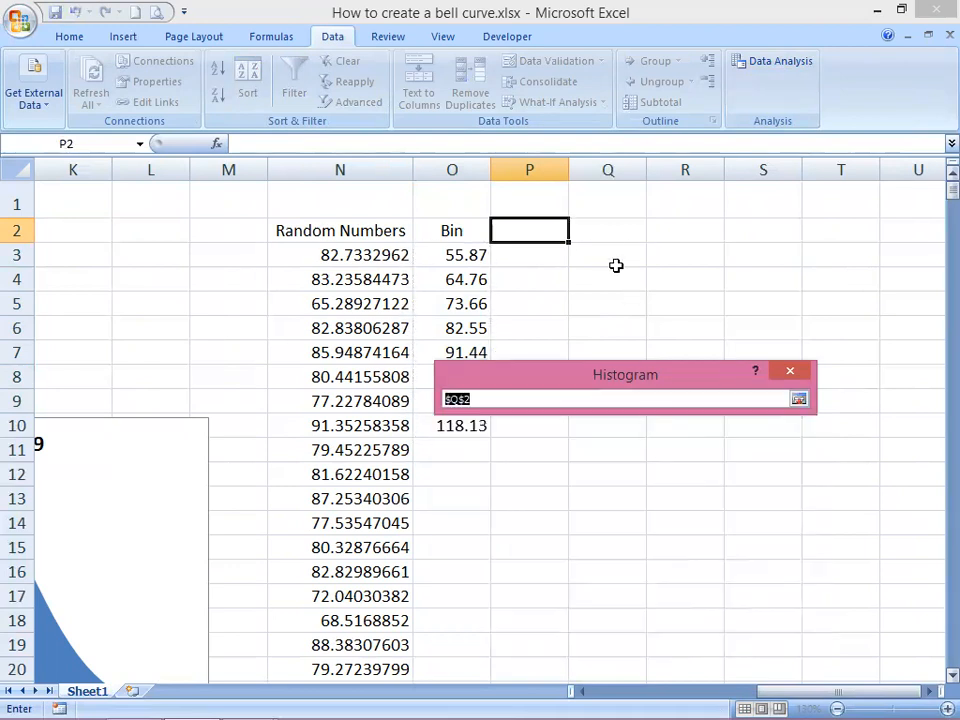
pyautogui.click(542, 233)
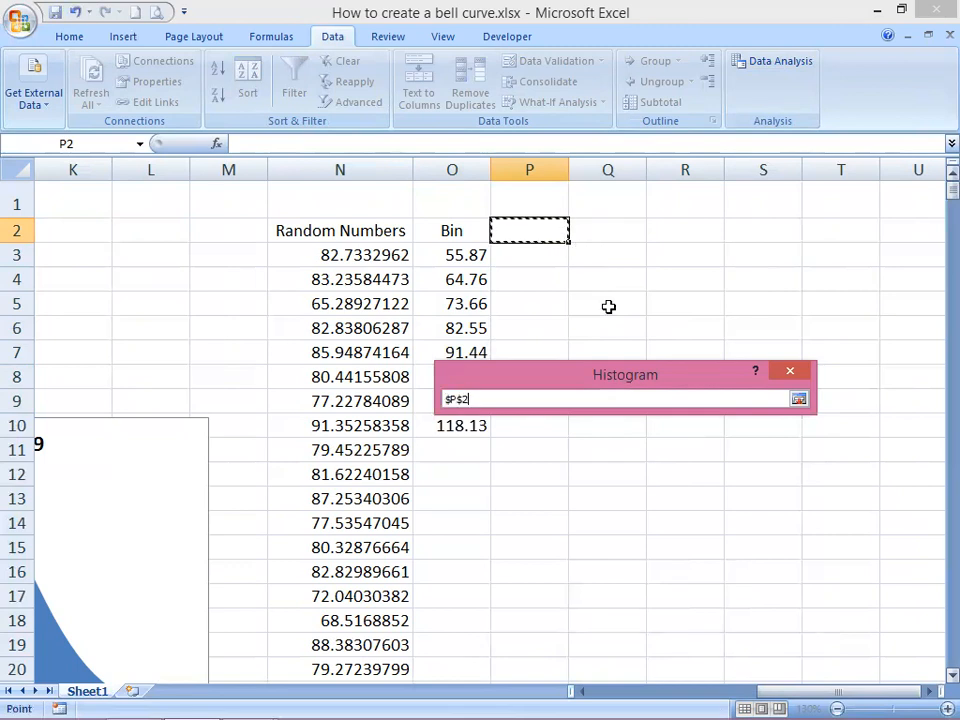
pyautogui.click(799, 401)
pyautogui.click(463, 611)
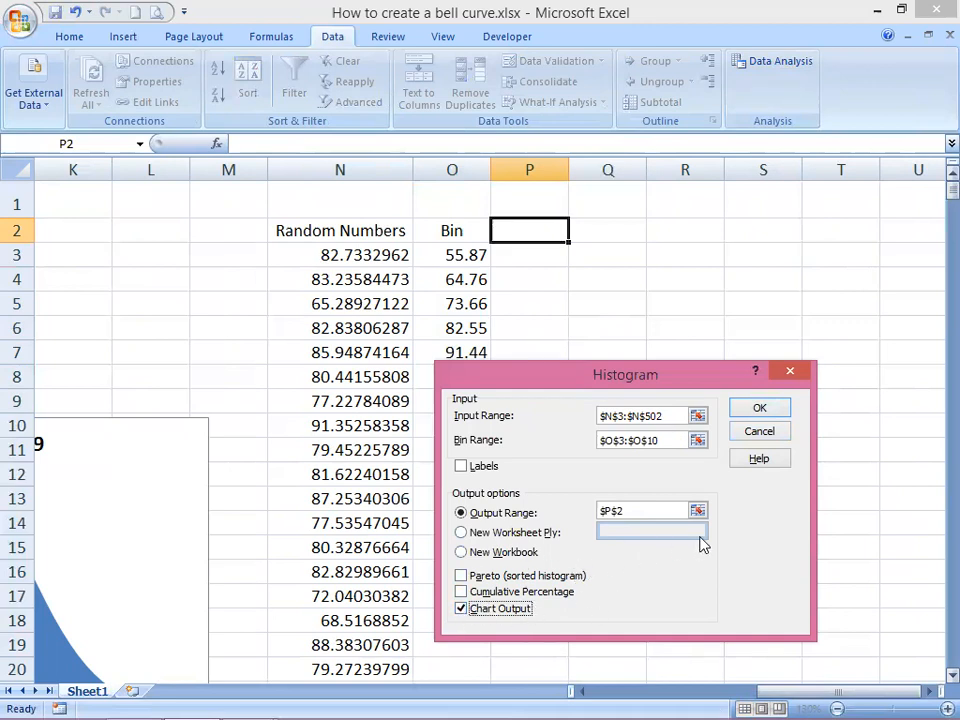
pyautogui.click(760, 410)
# Step: Remove the legend from the histogram chart and enlarge the chart to about column Y and row 19
pyautogui.moveTo(740, 690); pyautogui.dragTo(748, 694)
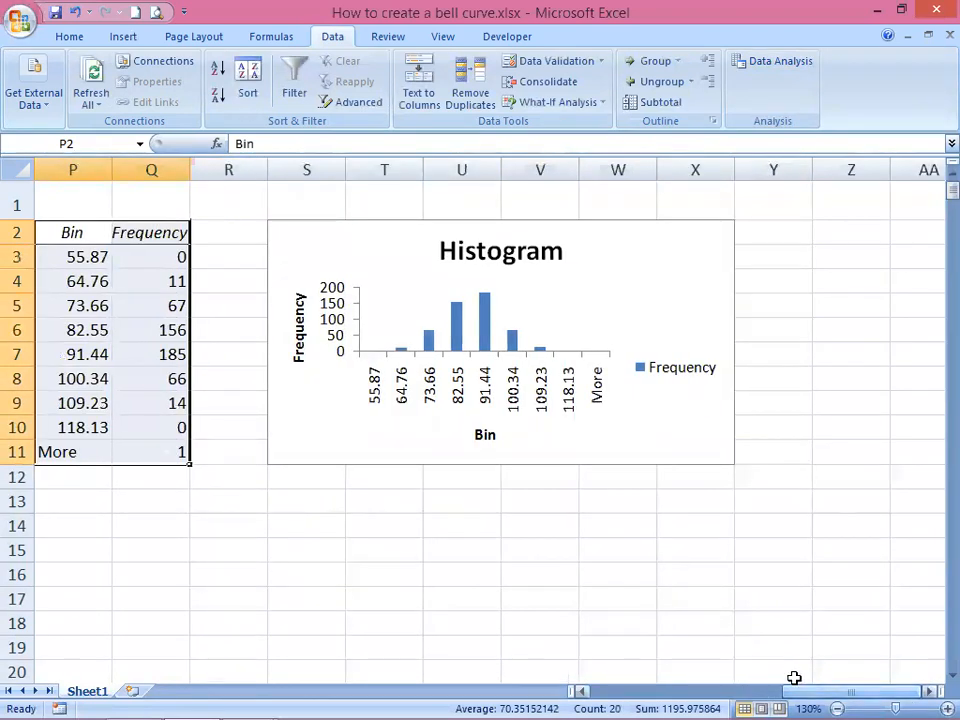
pyautogui.click(696, 381)
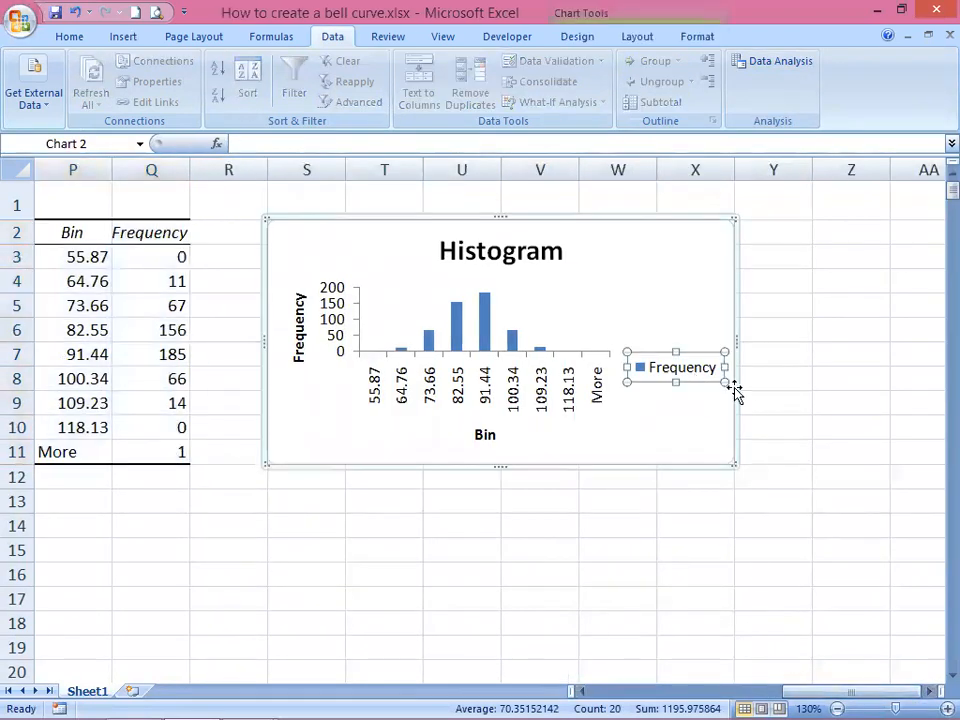
pyautogui.press('Delete')
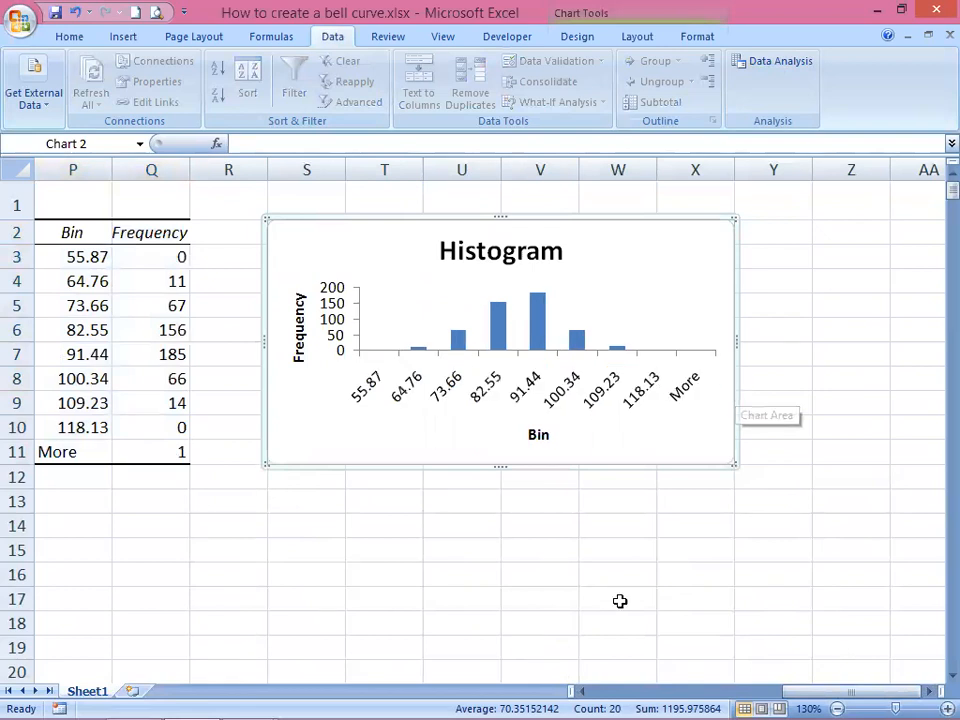
pyautogui.moveTo(733, 465); pyautogui.dragTo(786, 659)
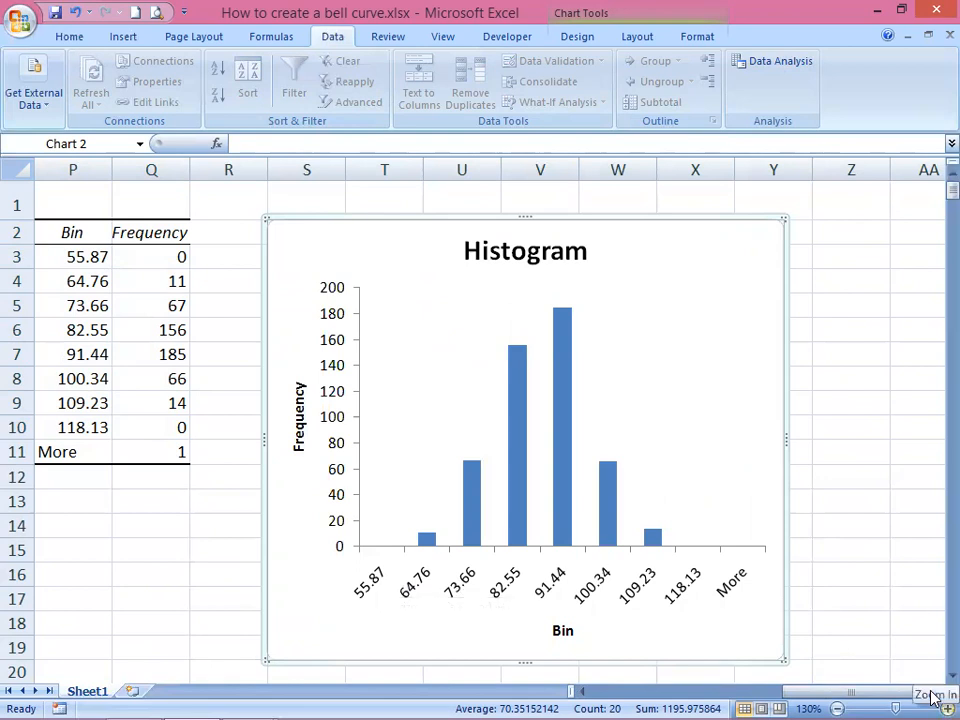
# Step: Examine the bin frequencies and compare the histogram's shape with the bell curve chart
pyautogui.moveTo(133, 252); pyautogui.dragTo(120, 429)
pyautogui.click(122, 352)
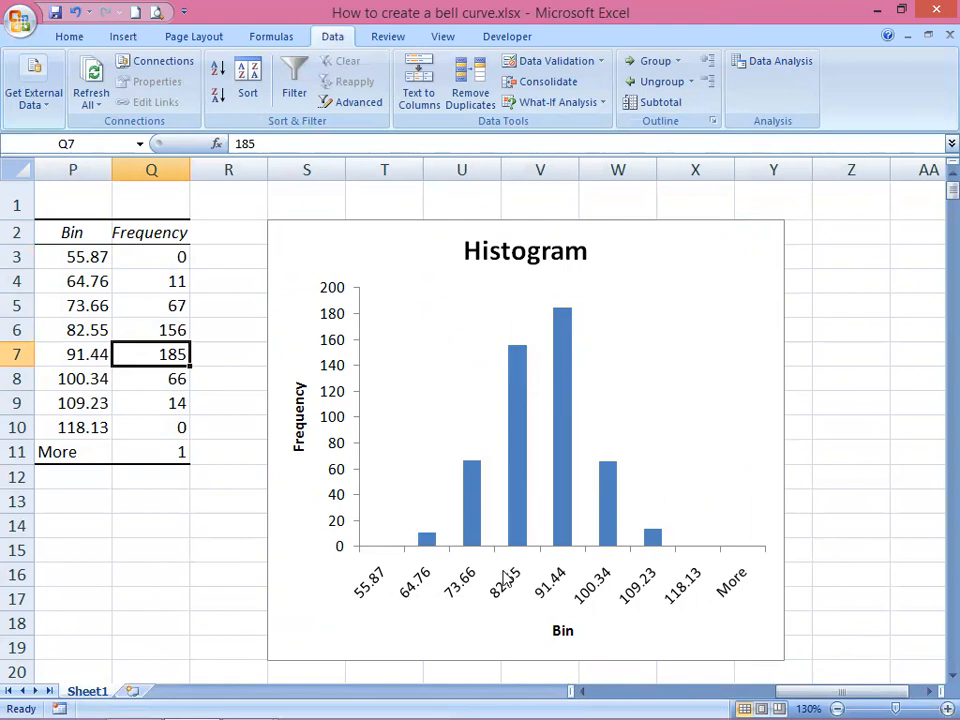
pyautogui.click(326, 622)
pyautogui.rightClick(330, 630)
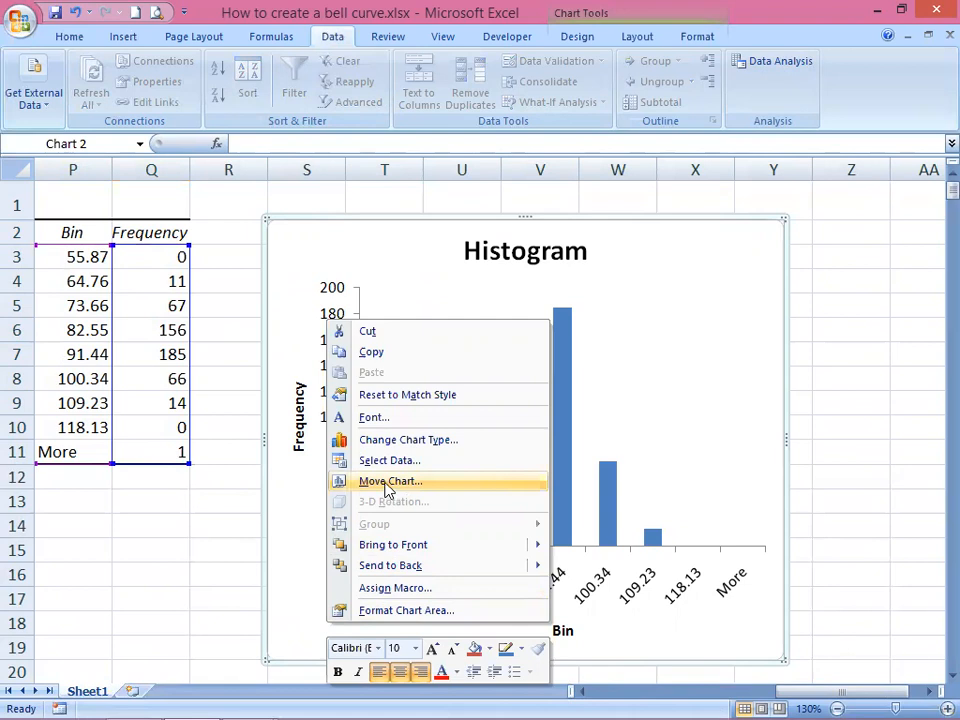
pyautogui.press('Escape')
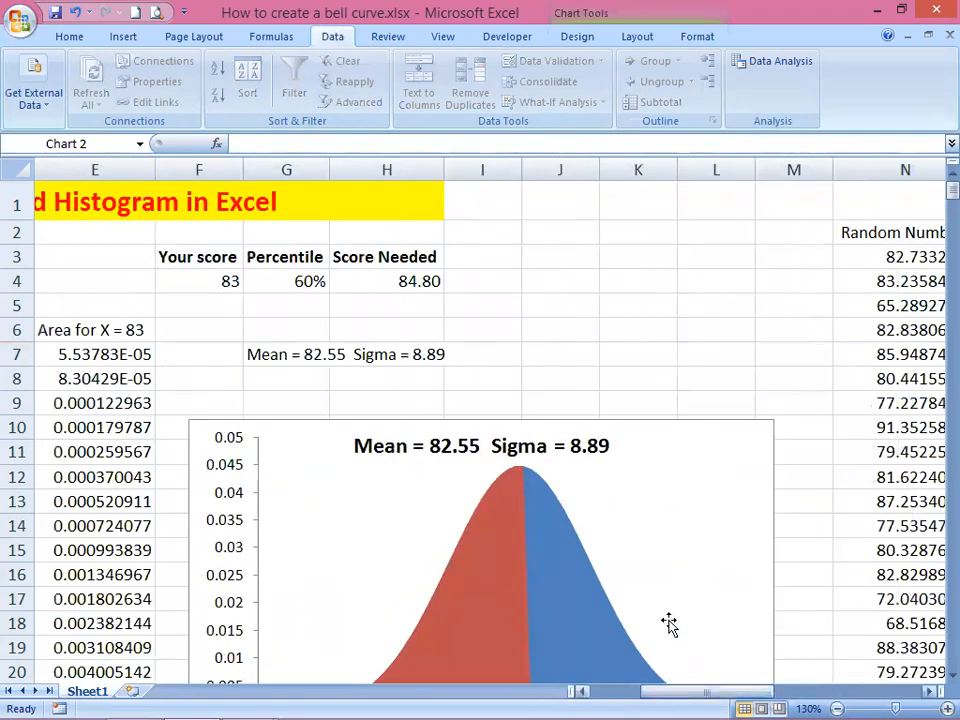
pyautogui.scroll(-3, 671, 600)
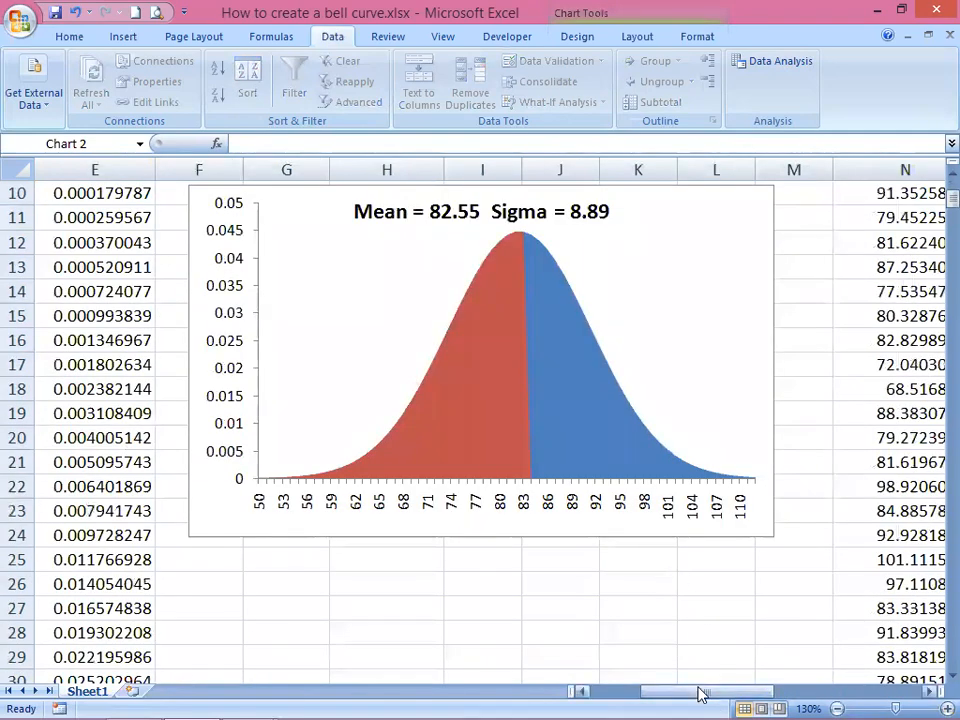
pyautogui.moveTo(700, 692); pyautogui.dragTo(876, 677)
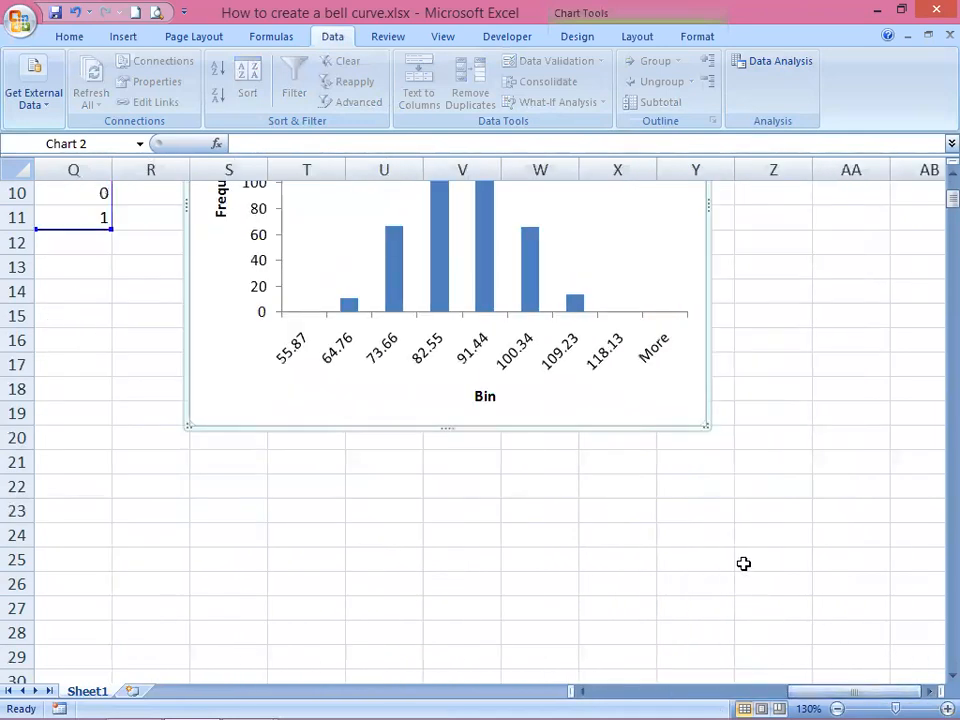
pyautogui.scroll(3, 740, 580)
pyautogui.moveTo(814, 690); pyautogui.dragTo(815, 695)
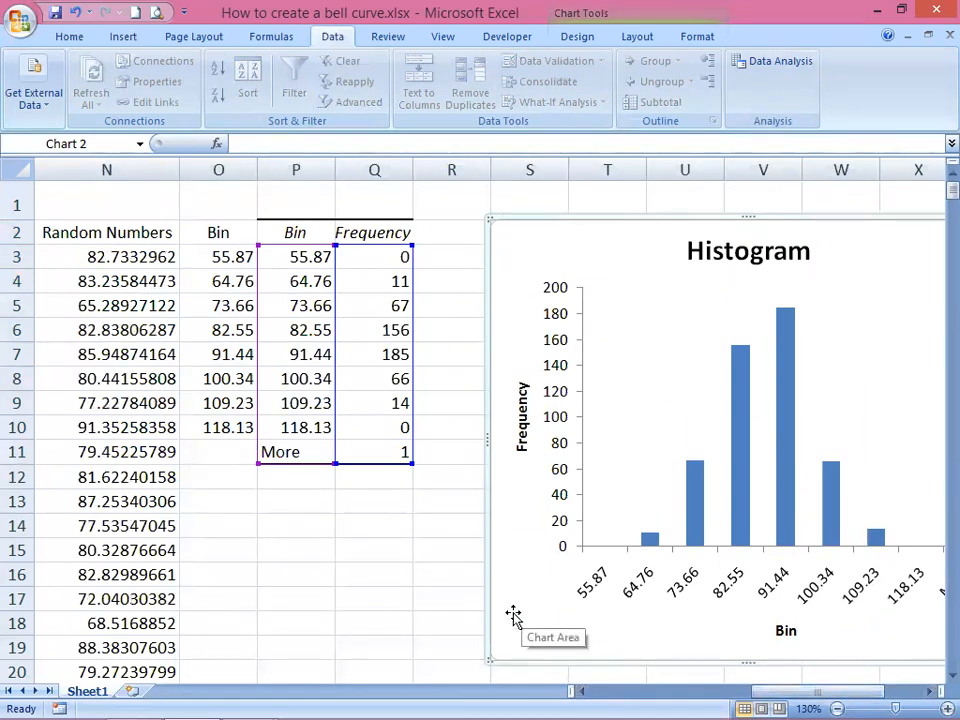
pyautogui.click(300, 482)
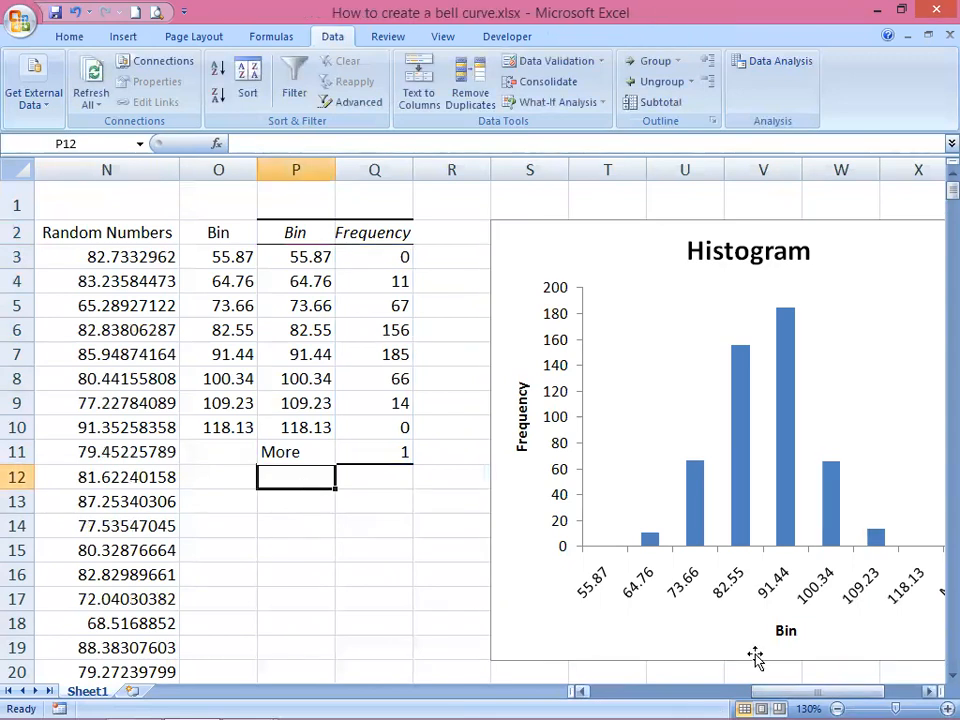